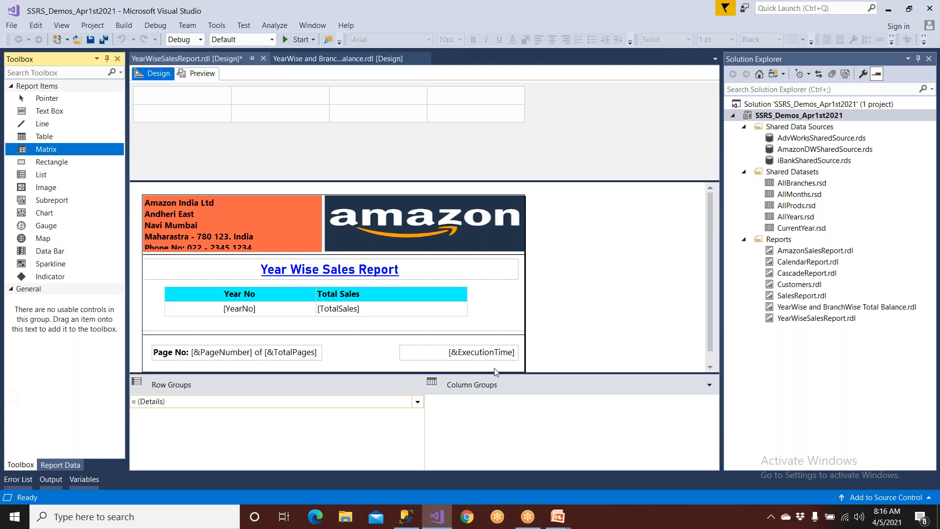
Open Notepad and write the heading "Data Source" with a dashed line beneath it.
key(super)
text(note)
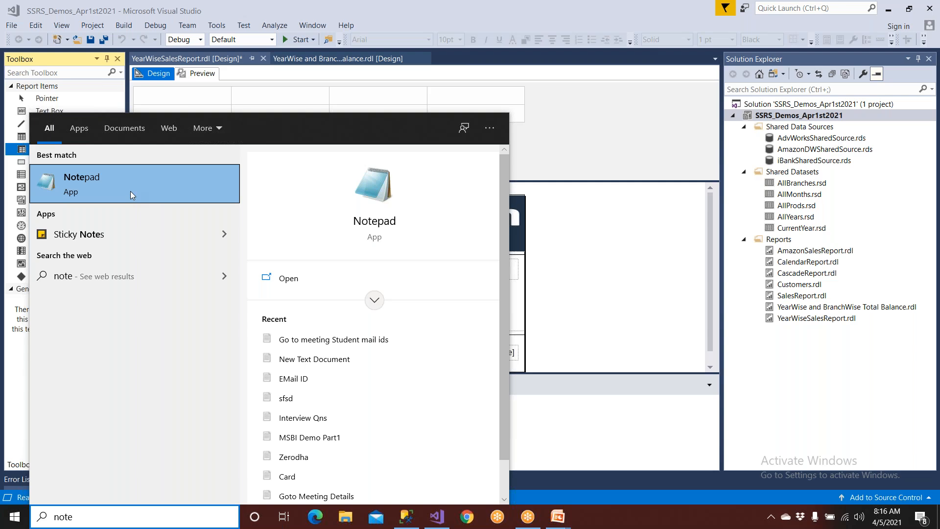
click(131, 194)
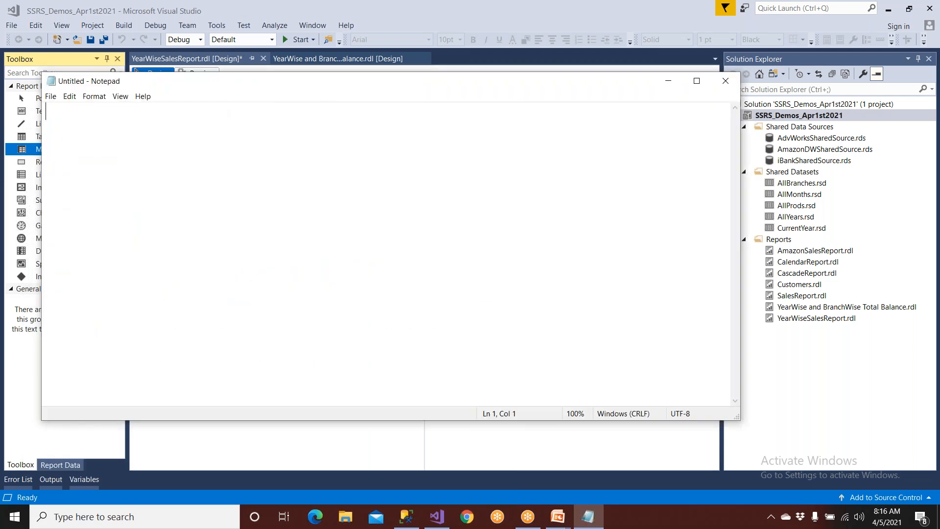
text(Daat)
key(BackSpace)
key(BackSpace)
key(BackSpace)
text(ta Source)
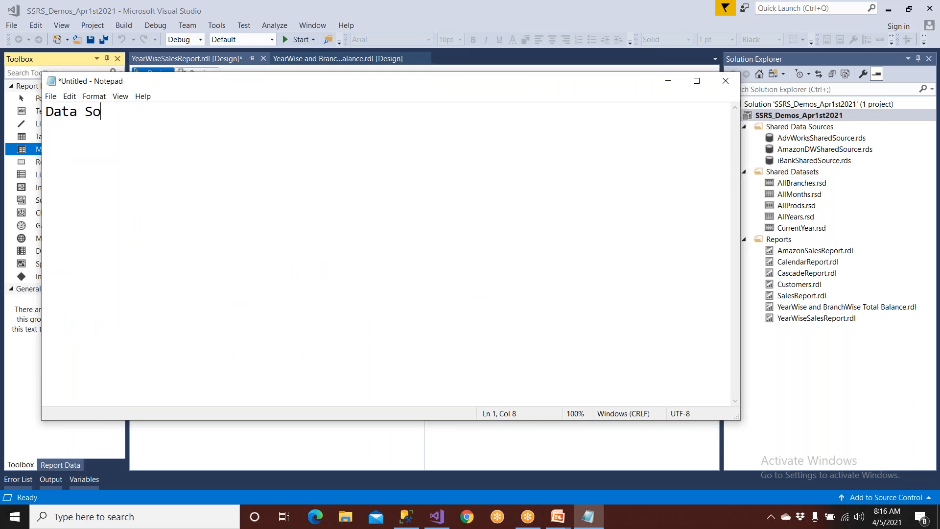
key(Return)
text(---------------------------)
List the source types "OLTP" and "DWH" under the heading, with "AmazonDW" indented below DWH.
key(Return)
text(OLTP)
key(Return)
text(OL)
key(BackSpace)
key(BackSpace)
text(DWH)
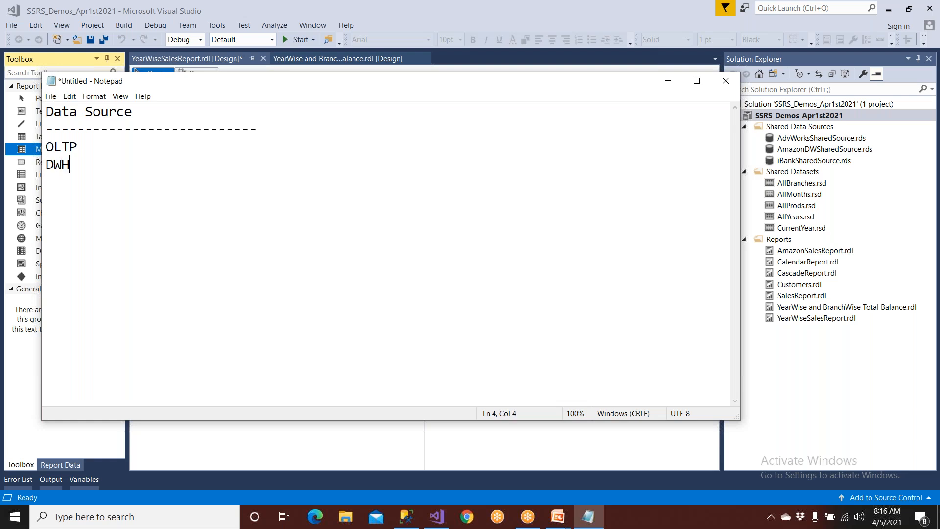
key(Return)
text(AmazonDW)
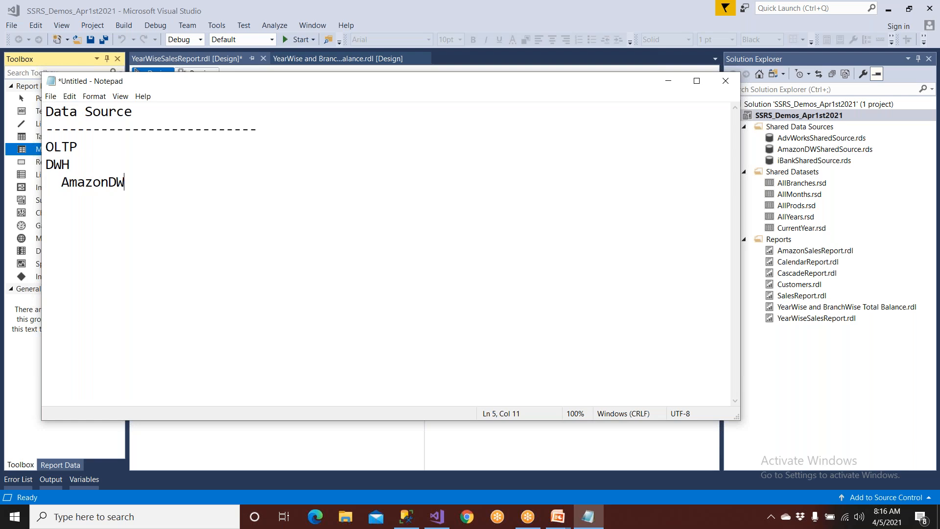
Insert an indented "iBank" entry below OLTP, followed by an empty line before DWH.
key(Up)
key(Up)
key(End)
key(Return)
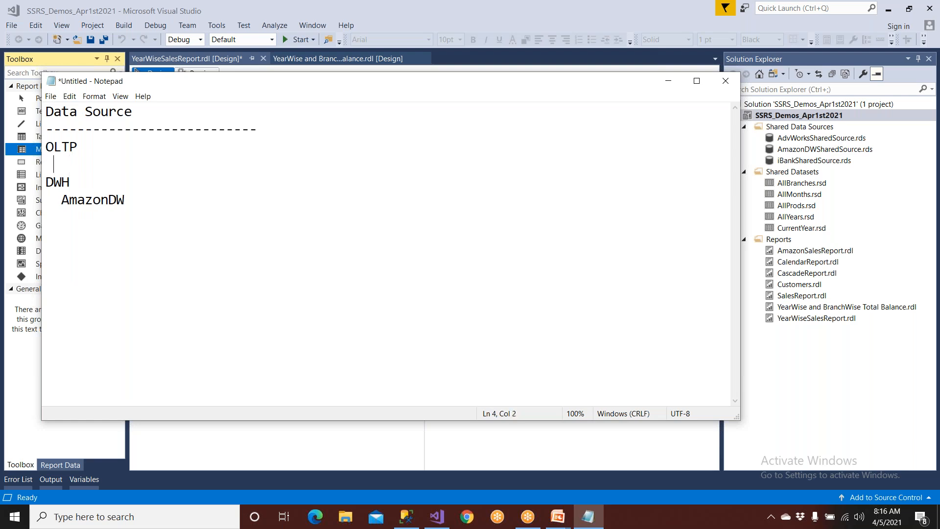
text(iBa)
key(BackSpace)
text(Bank)
key(Return)
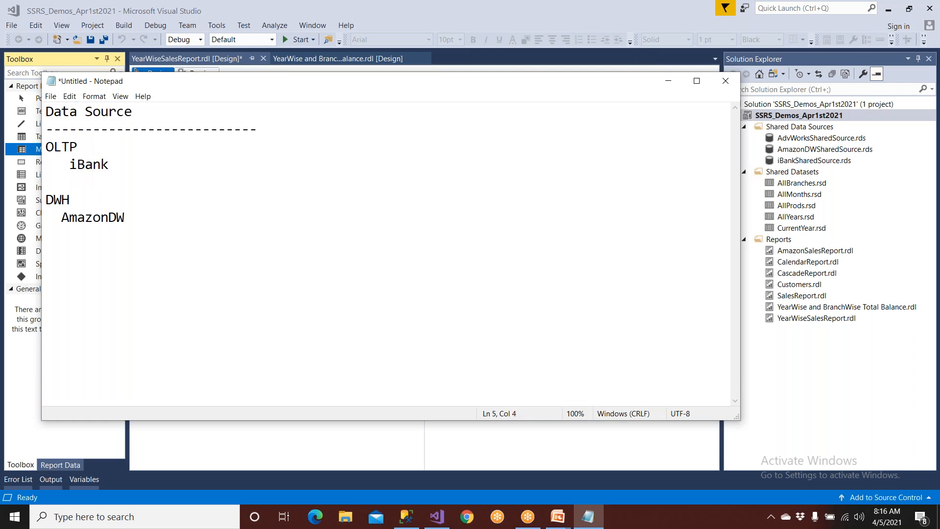
drag(119, 165, 34, 142)
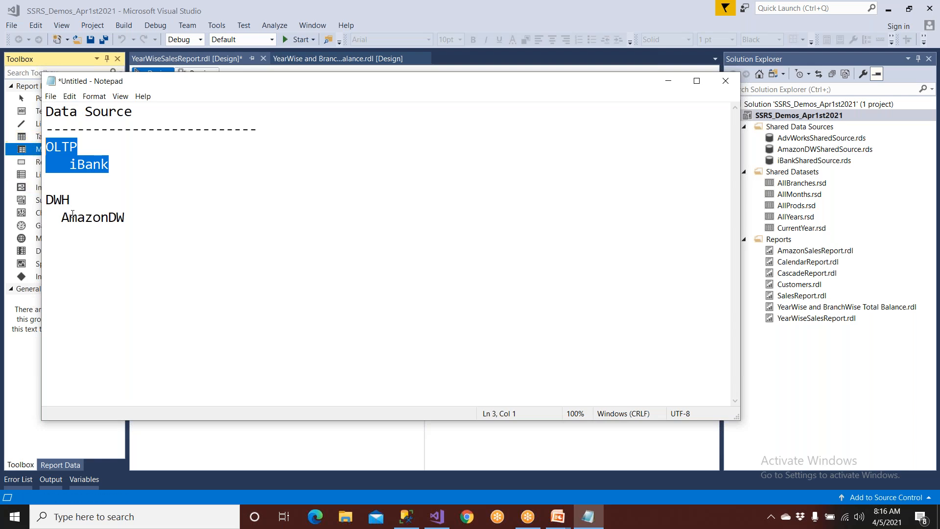
drag(136, 214, 46, 196)
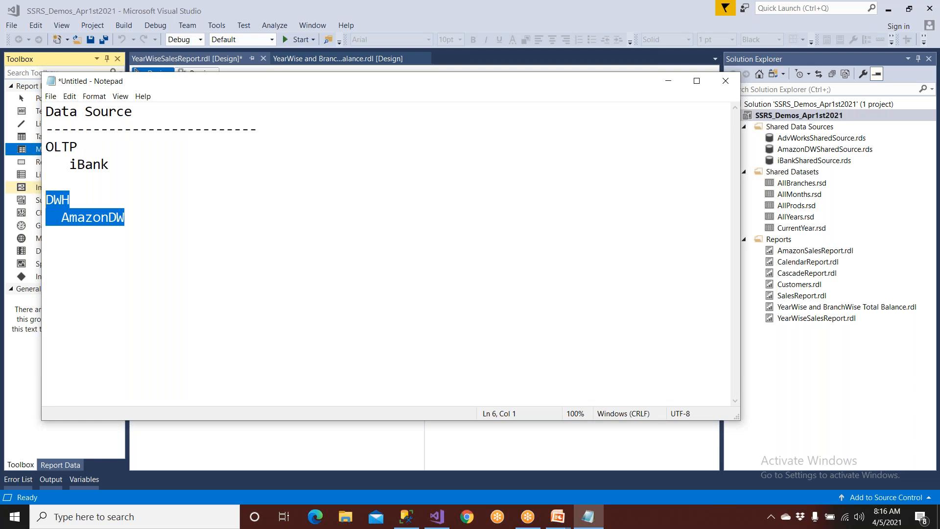
Add "OLAP" after an empty line below AmazonDW, with an indented "Cube" entry under it.
click(151, 223)
key(Return)
key(Return)
text(OLPA)
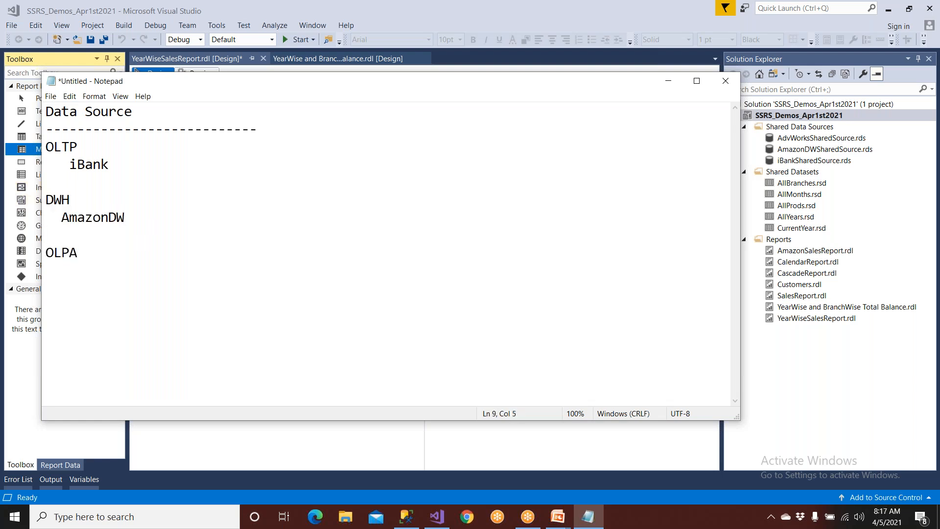
key(BackSpace)
key(BackSpace)
text(AP)
key(Return)
text(Cube)
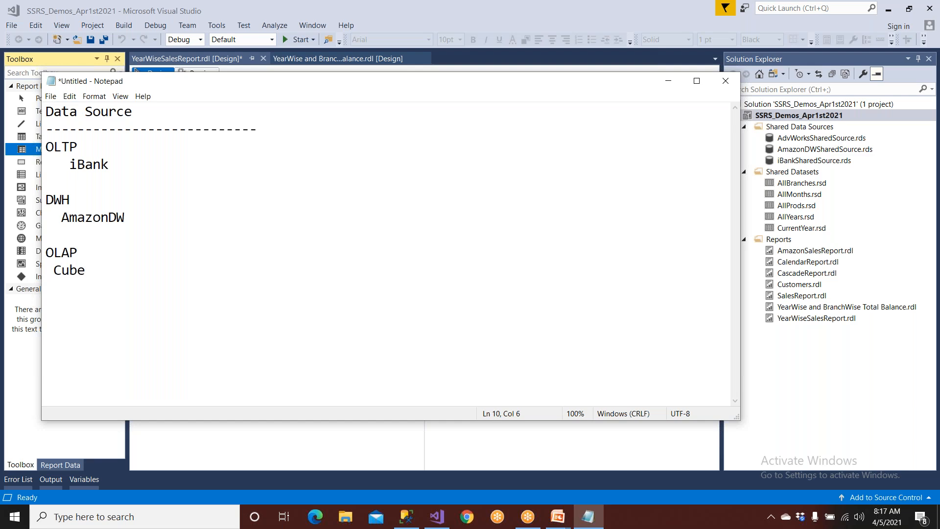
click(93, 250)
double_click(93, 249)
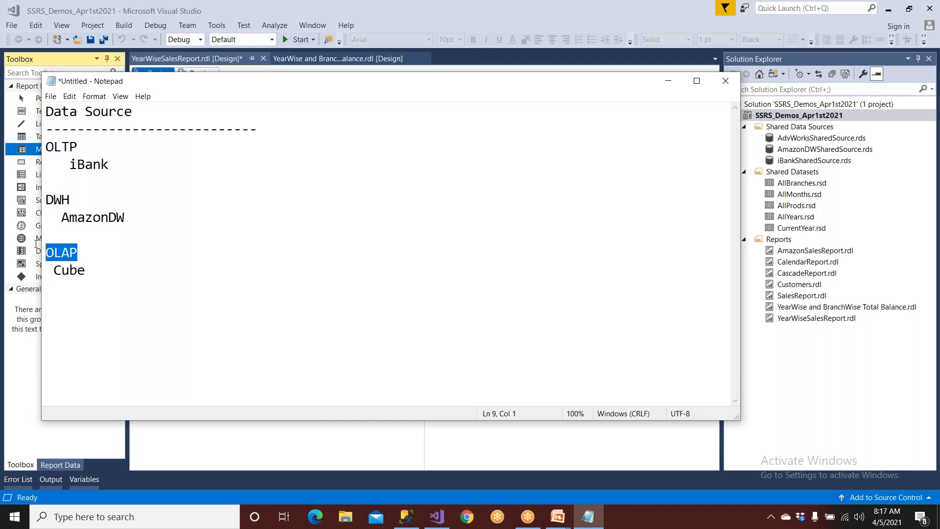
drag(45, 195, 105, 254)
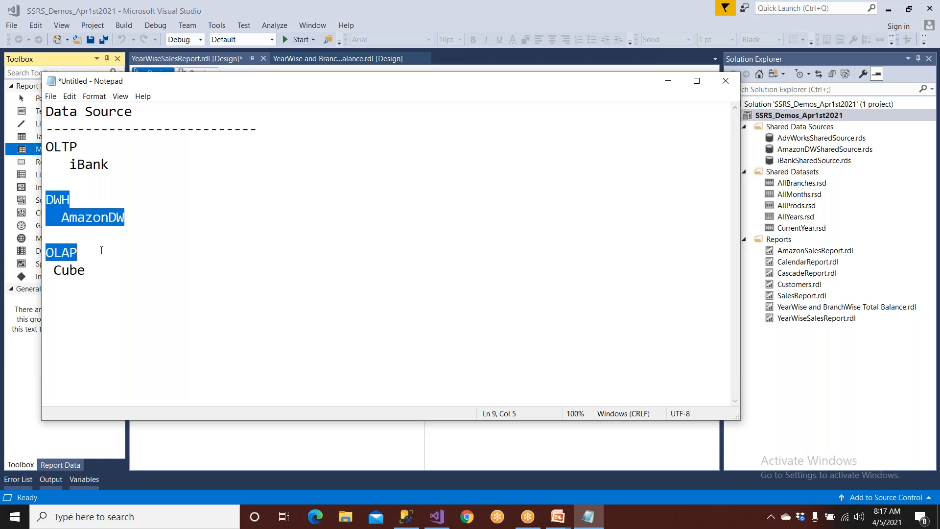
click(101, 250)
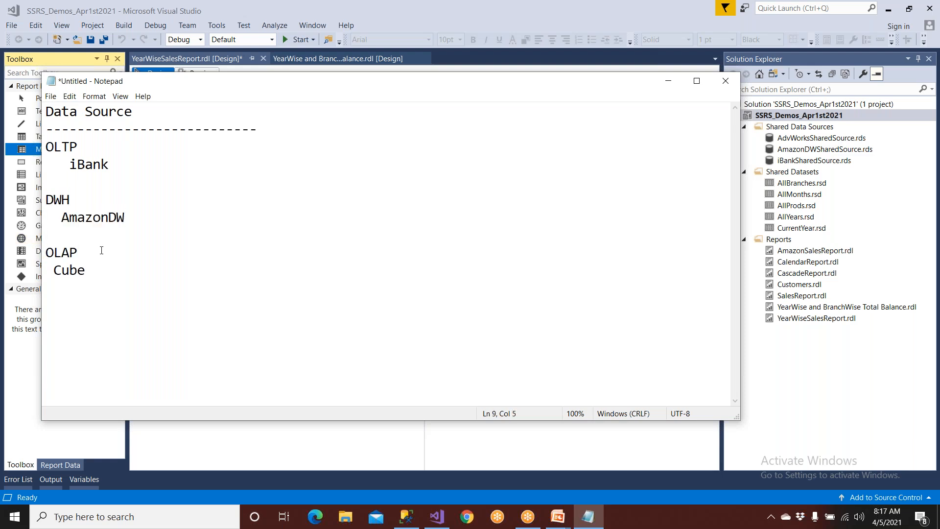
drag(98, 147, 35, 139)
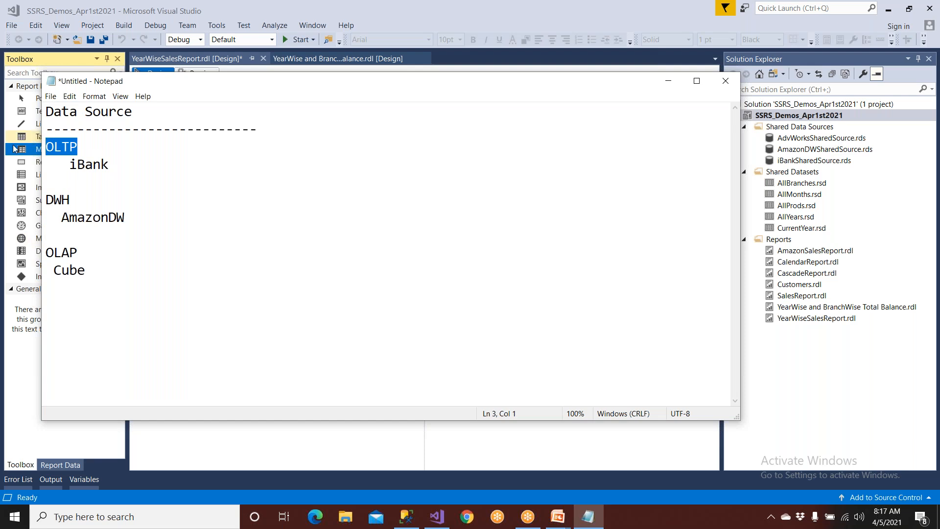
Extend the Cube entry to "Cube DB" and list "--Multi Dim Cube" and "-- Tabular Cube" indented beneath it.
click(126, 282)
text(DB)
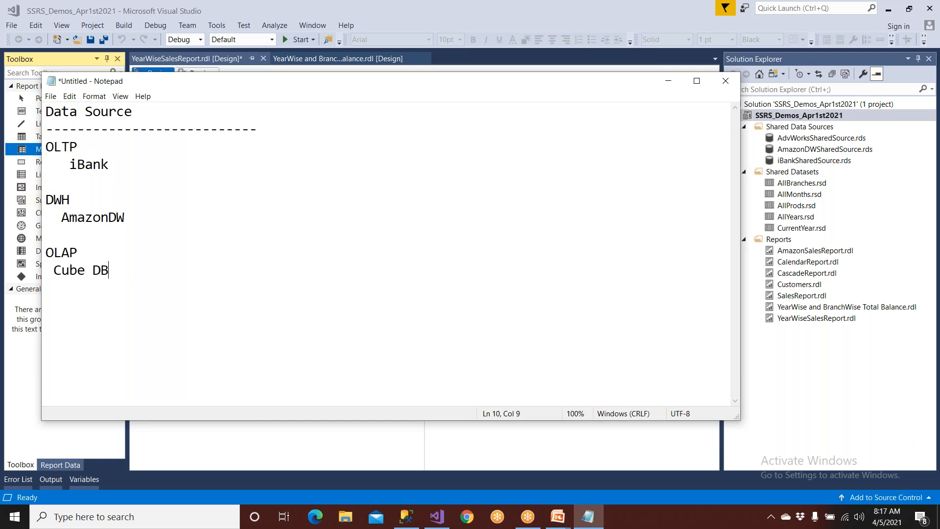
key(Return)
text(--Multi Dim Cube)
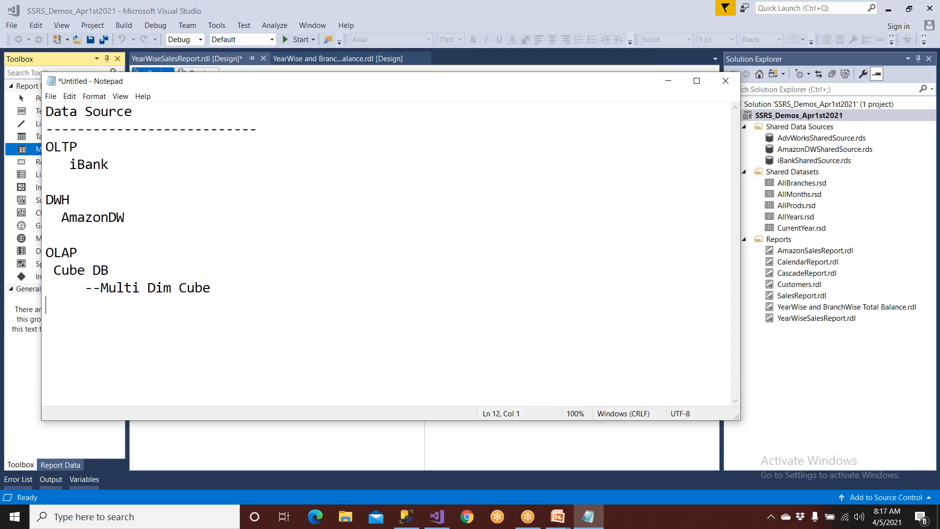
key(Return)
text(-- Tabular Cube)
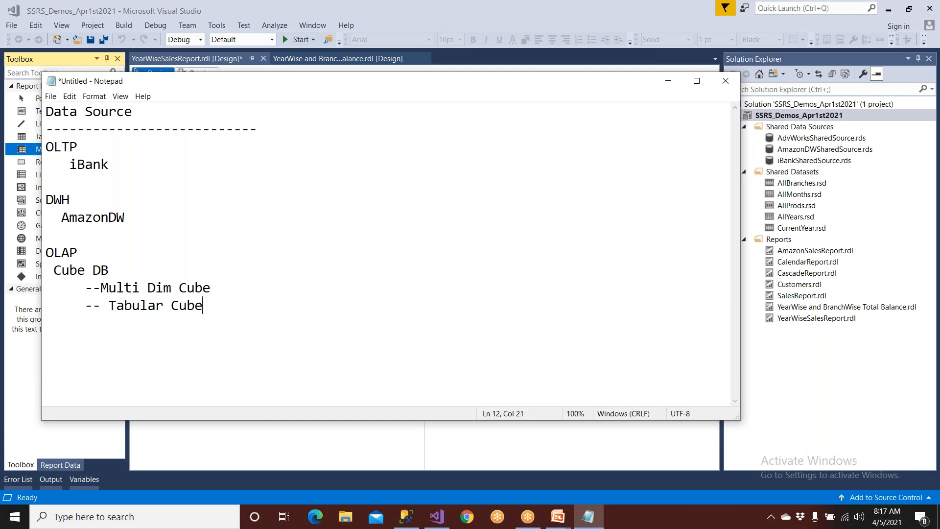
drag(204, 305, 39, 250)
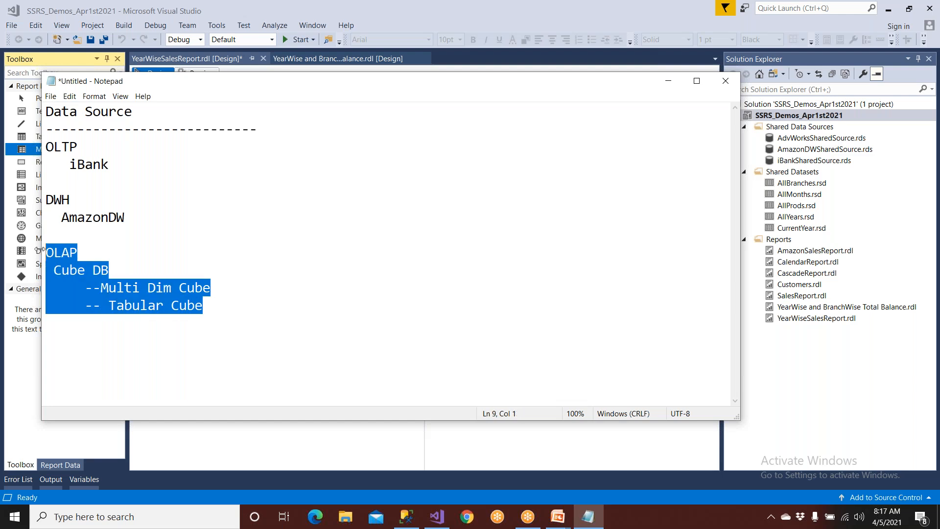
drag(151, 218, 38, 192)
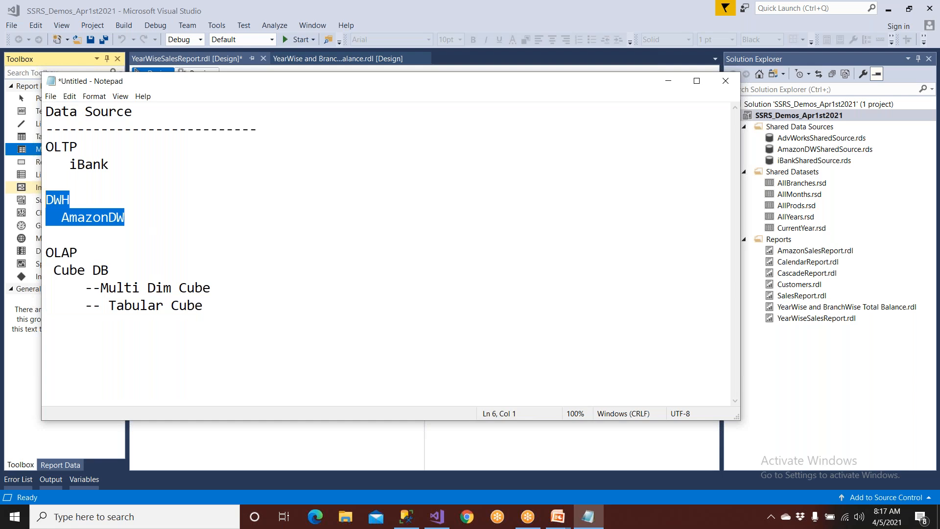
drag(112, 164, 34, 132)
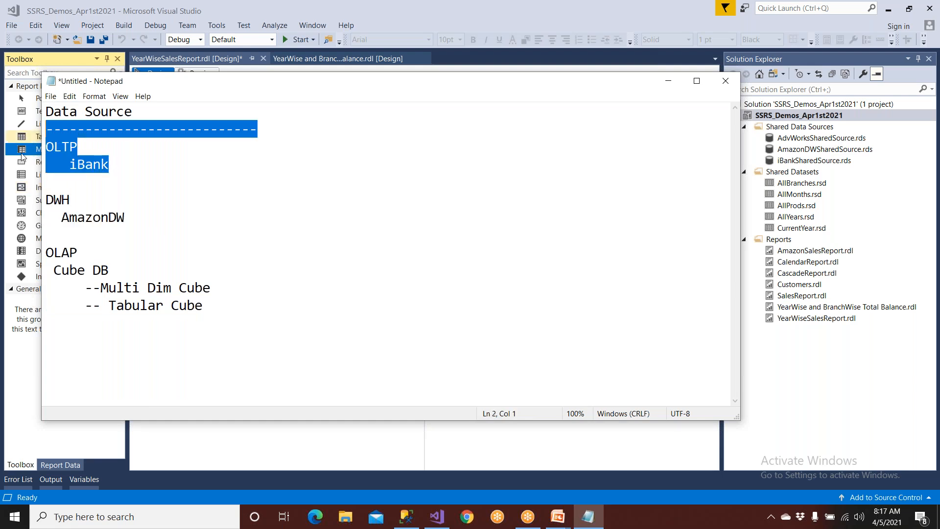
Add "Excel", ".NET", "Java" and "Oracle" on separate lines after an empty line below the cube types.
click(214, 311)
key(Return)
key(Return)
text(Excel)
key(Return)
text(.NET)
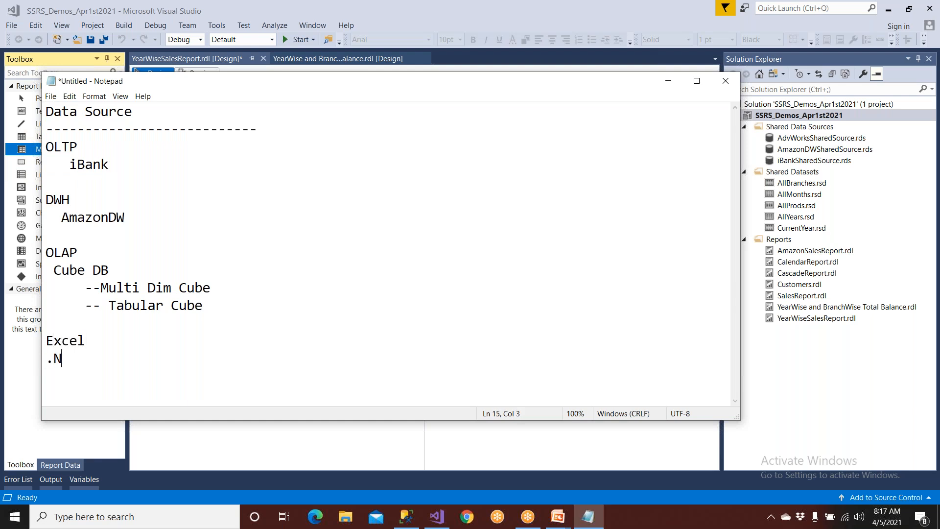
key(Return)
text(Java)
key(Return)
text(Oracle)
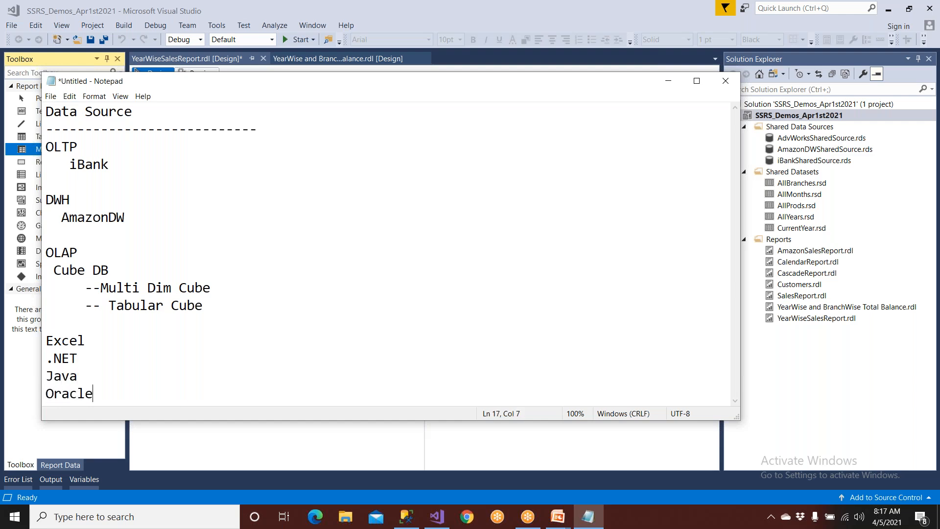
Add dotted placeholder lines "..." and "...." below Oracle to indicate further data sources.
key(Return)
key(Return)
key(Return)
text(....)
key(Up)
key(Up)
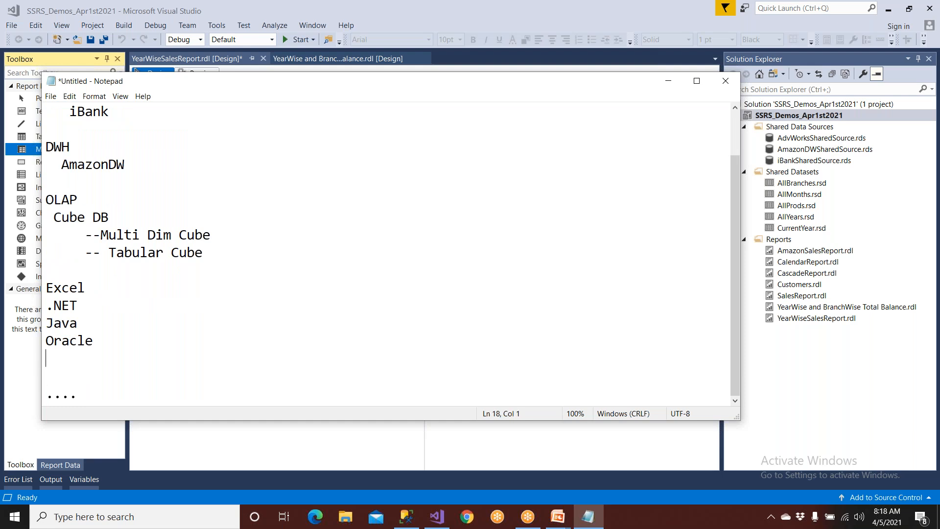
text(...)
Insert the title "SSRS Reports" with a dashed line above the Data Source heading, and maximize the note window.
scroll(387, 252, up, 1)
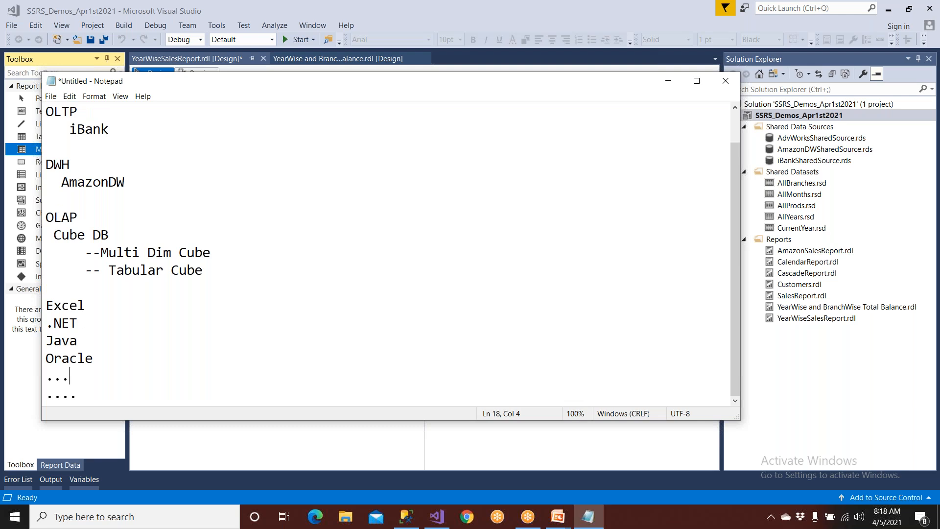
scroll(290, 193, up, 1)
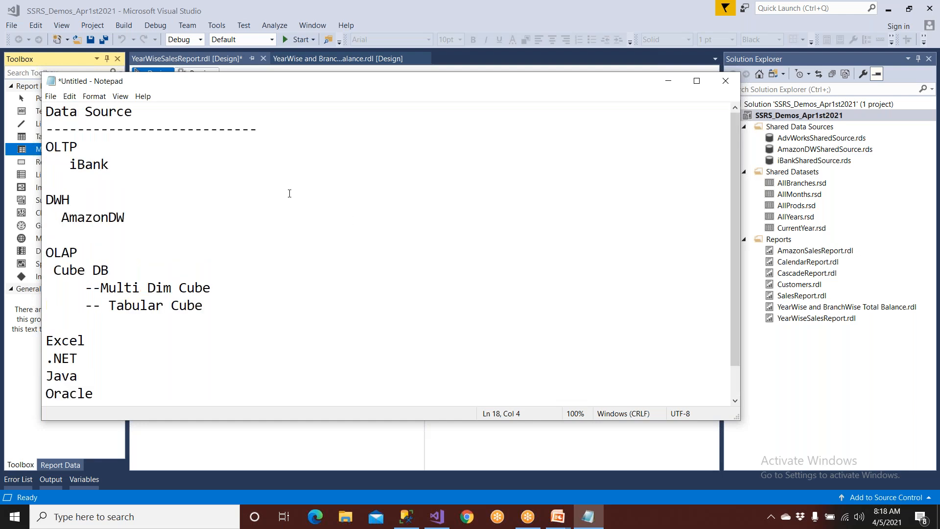
click(45, 111)
key(Return)
key(Return)
key(Up)
key(Up)
text(SSRS)
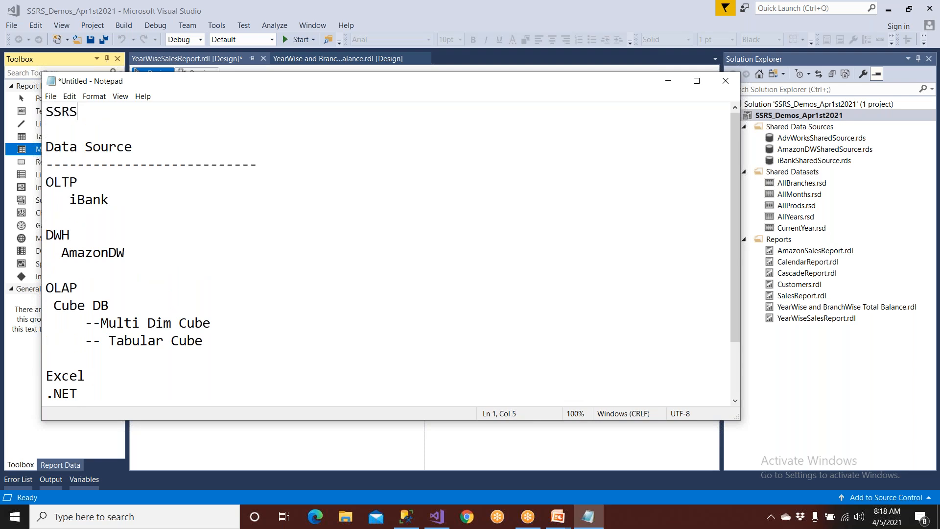
text( Reports)
key(Return)
text(---------------------------------------)
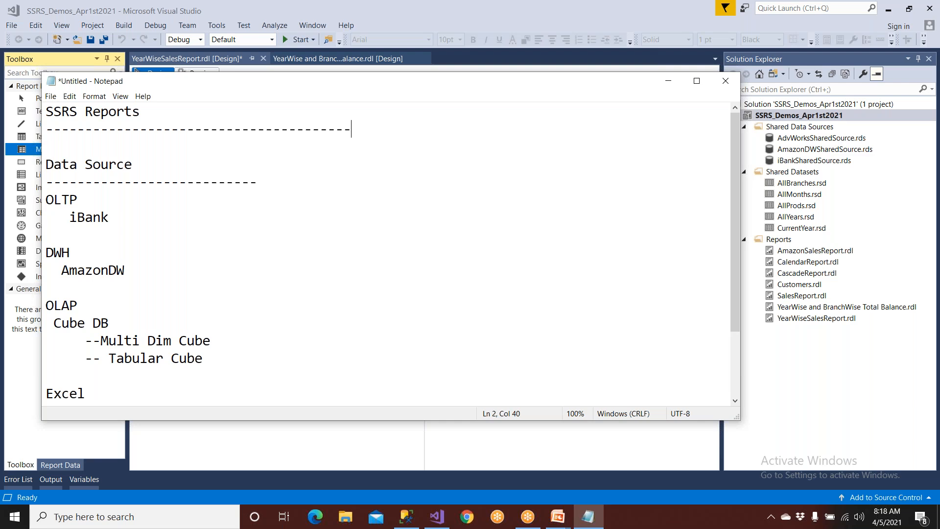
double_click(335, 82)
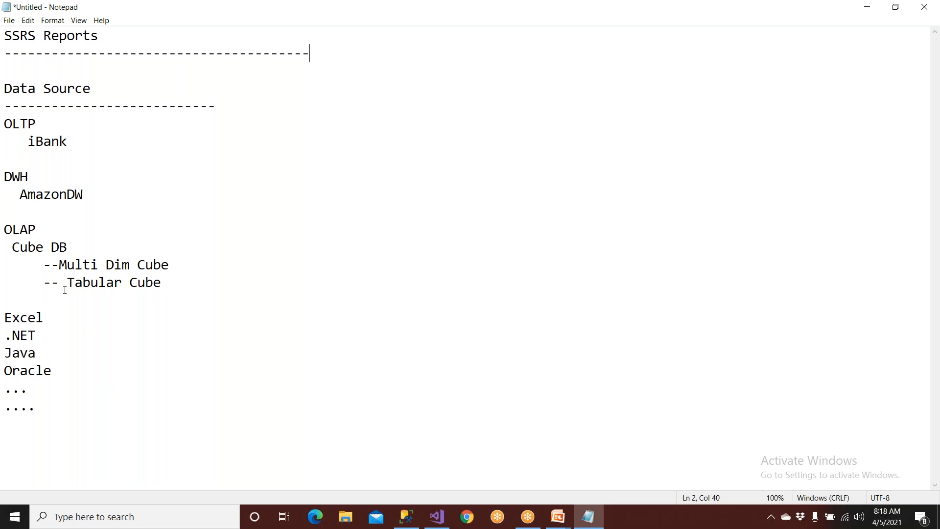
drag(68, 142, 5, 108)
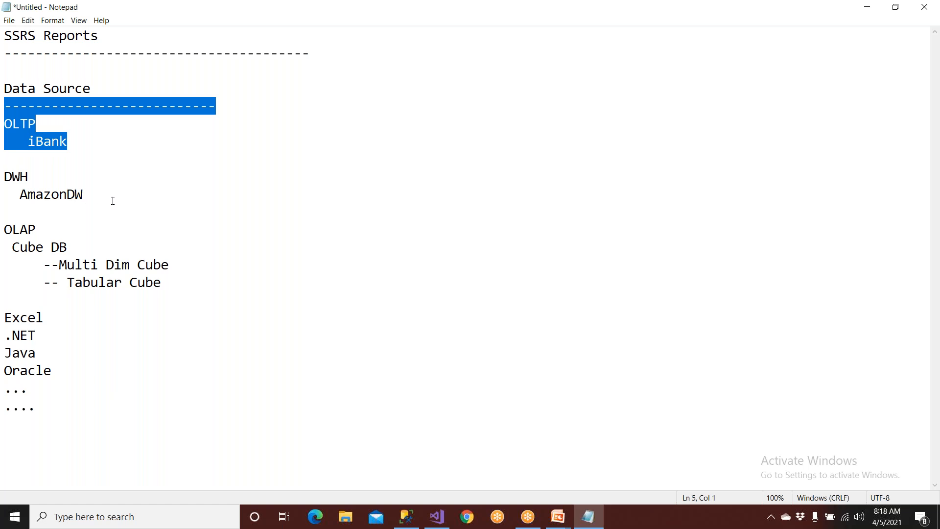
drag(112, 201, 4, 156)
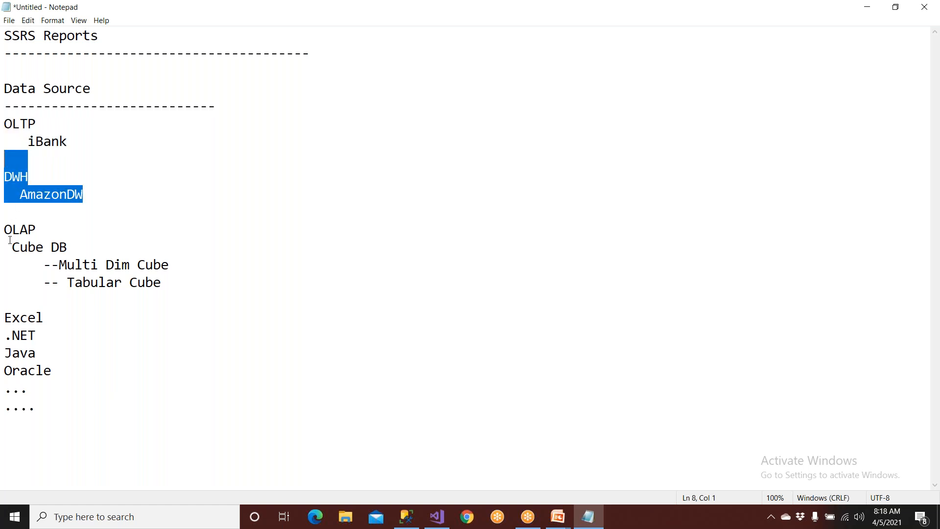
drag(10, 241, 225, 292)
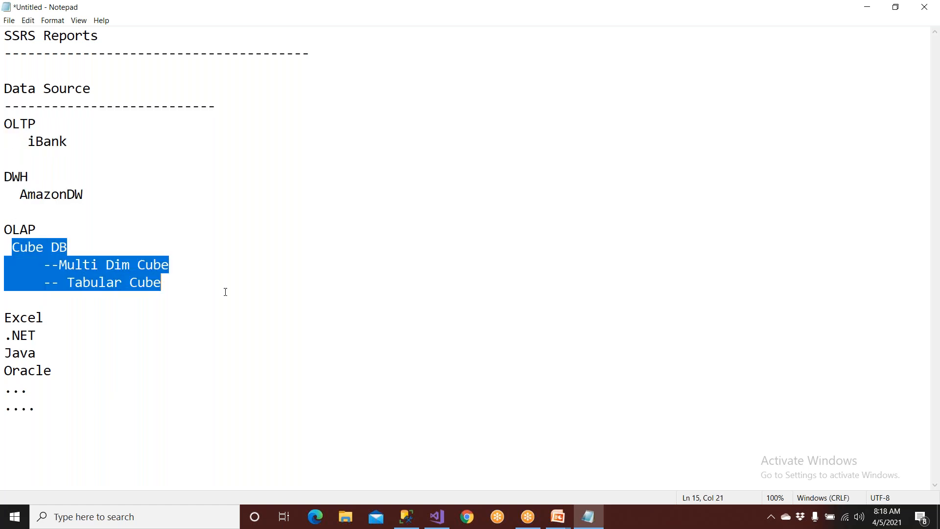
click(255, 293)
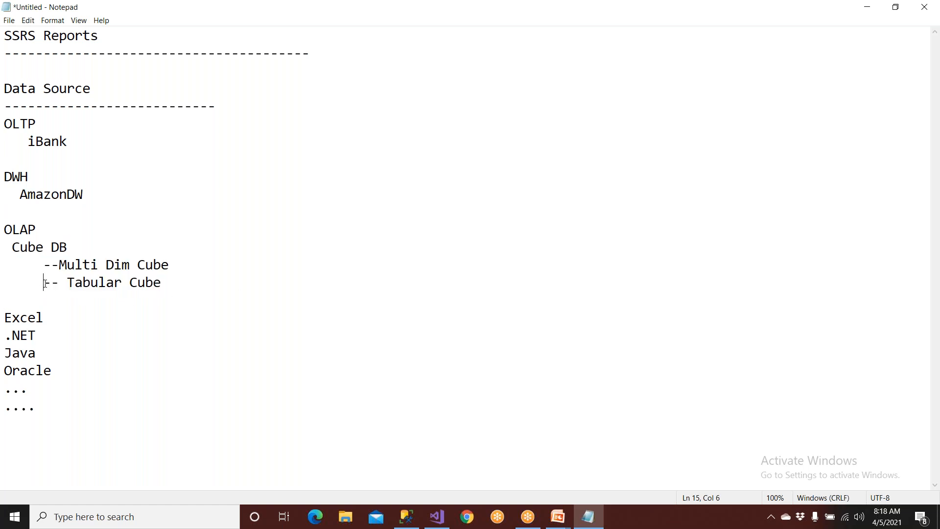
drag(44, 283, 207, 284)
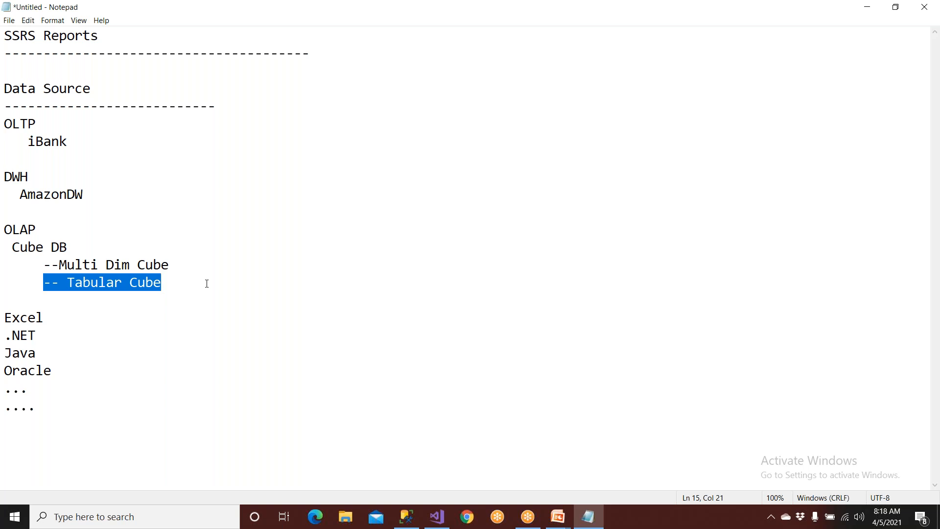
drag(185, 261, 26, 258)
click(70, 317)
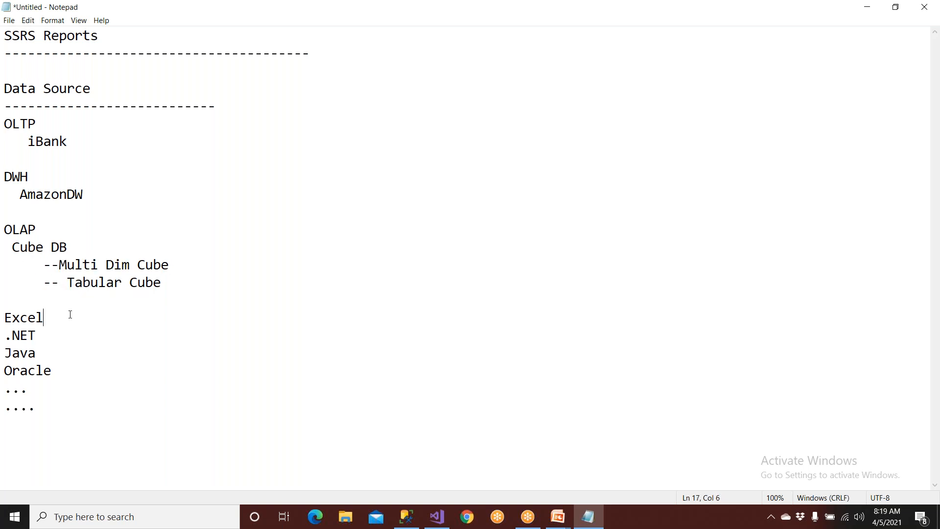
Highlight the two cube types and the DWH entry in the note.
drag(44, 265, 188, 280)
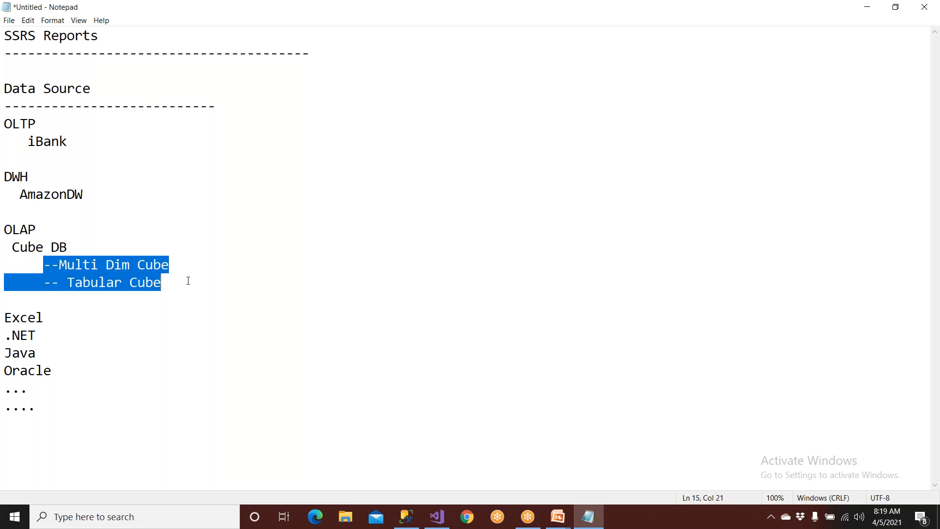
drag(6, 177, 110, 191)
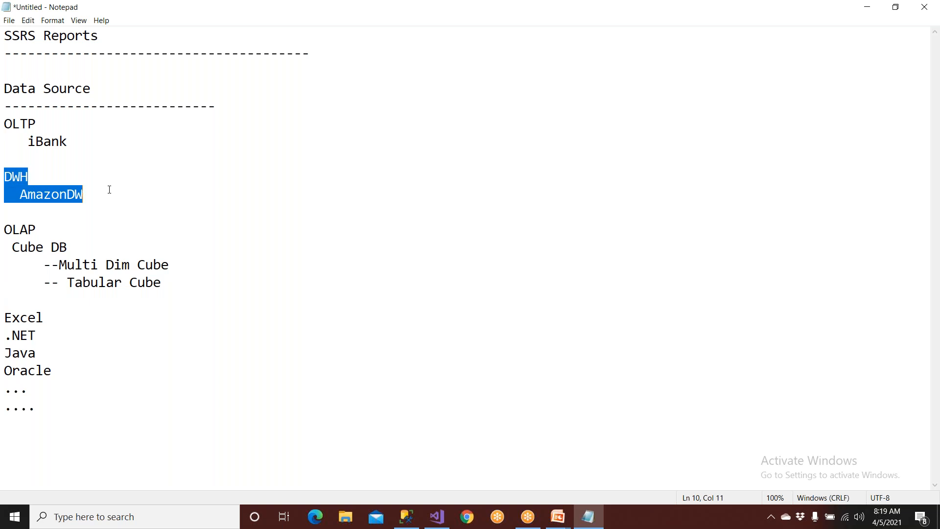
Turn on the annotation pen and sketch an "OLTP" box with an arrow pointing to a larger "DWH" box.
click(620, 15)
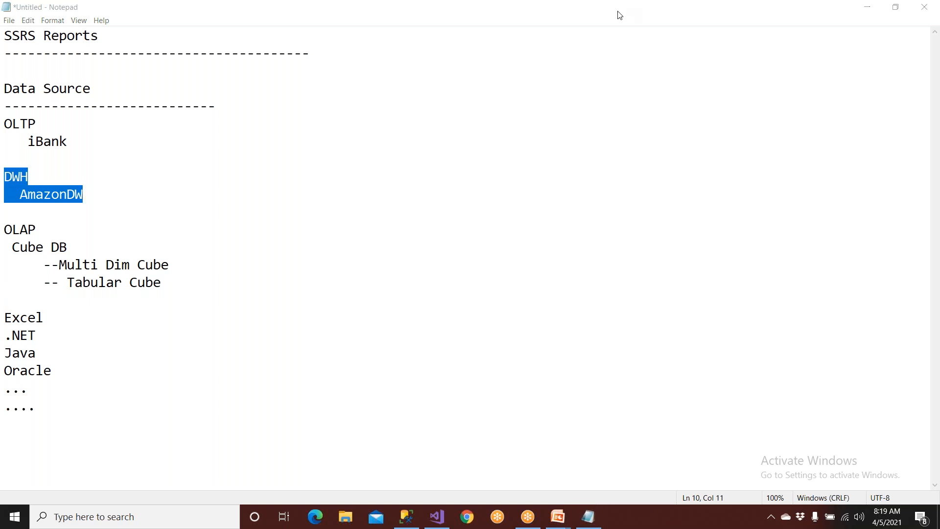
click(604, 35)
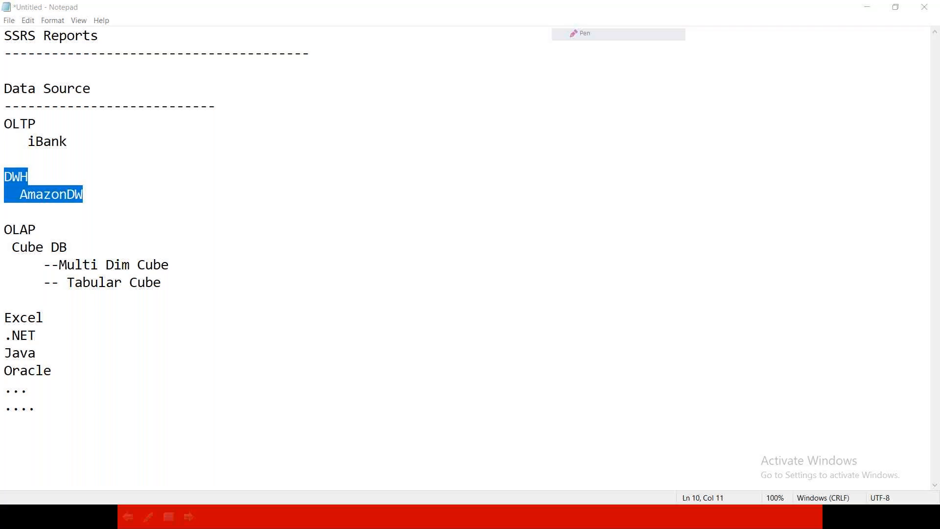
mouse_move(310, 132)
mouse_down()
mouse_move(315, 208)
mouse_move(382, 156)
mouse_move(354, 124)
mouse_move(309, 128)
mouse_move(332, 171)
mouse_move(342, 151)
mouse_move(367, 147)
mouse_move(387, 168)
mouse_move(388, 144)
mouse_move(381, 159)
mouse_move(464, 160)
mouse_move(459, 175)
mouse_up()
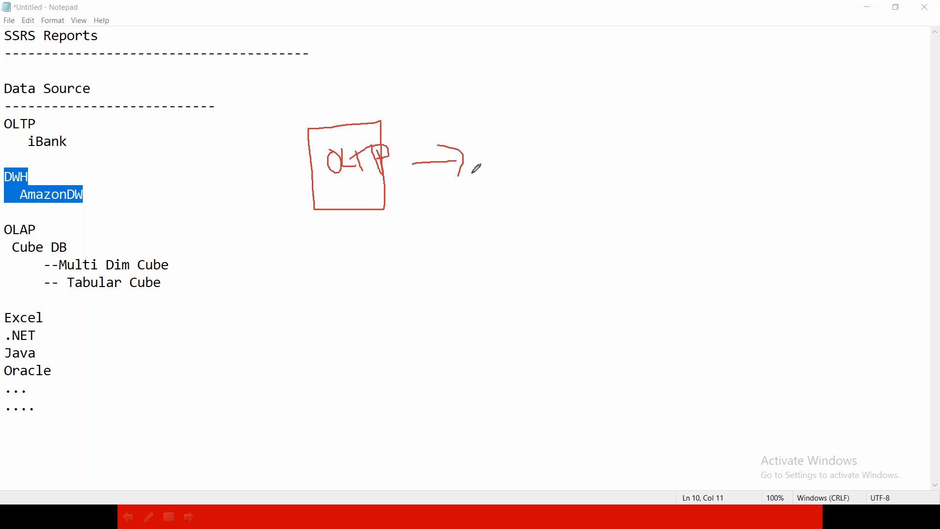
mouse_move(506, 100)
mouse_down()
mouse_move(525, 220)
mouse_move(659, 221)
mouse_move(638, 84)
mouse_move(504, 105)
mouse_up()
mouse_move(540, 146)
mouse_down()
mouse_move(543, 166)
mouse_move(570, 163)
mouse_move(590, 146)
mouse_up()
mouse_move(601, 141)
mouse_down()
mouse_move(603, 161)
mouse_move(616, 151)
mouse_up()
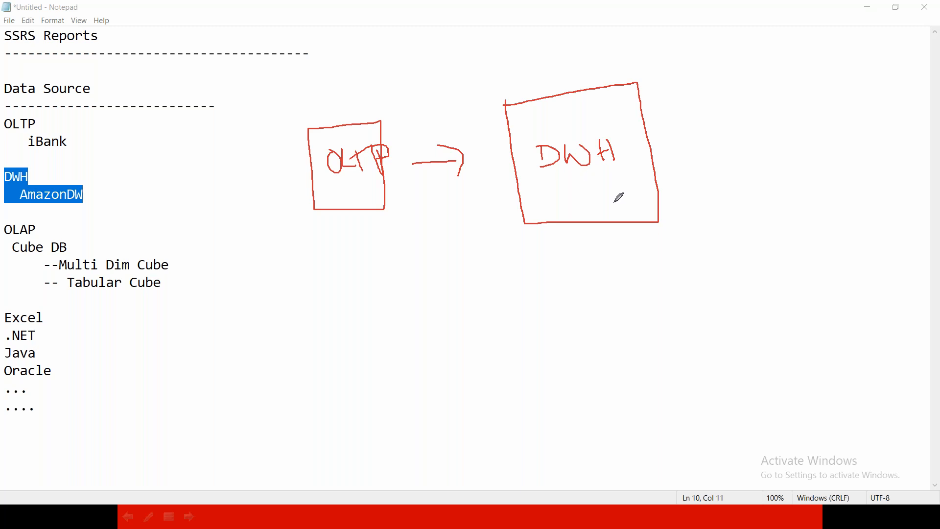
Label the arrow between the OLTP and DWH boxes "SSIS" in handwriting.
drag(438, 186, 424, 205)
drag(456, 183, 447, 209)
mouse_move(471, 177)
mouse_down()
mouse_move(470, 207)
mouse_move(487, 195)
mouse_move(486, 206)
mouse_up()
Sketch two cubes one above the other beside the DWH box, each connected to it by a line.
mouse_move(640, 161)
mouse_down()
mouse_move(705, 152)
mouse_move(701, 160)
mouse_up()
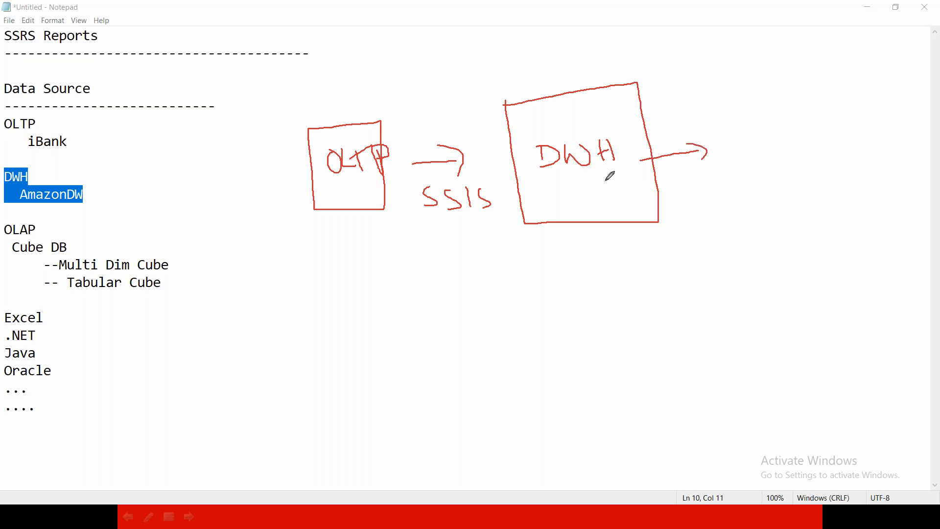
mouse_move(729, 129)
mouse_down()
mouse_move(782, 152)
mouse_move(777, 118)
mouse_move(723, 130)
mouse_move(798, 136)
mouse_move(780, 99)
mouse_move(732, 127)
mouse_up()
mouse_move(795, 106)
mouse_down()
mouse_move(773, 160)
mouse_move(732, 161)
mouse_up()
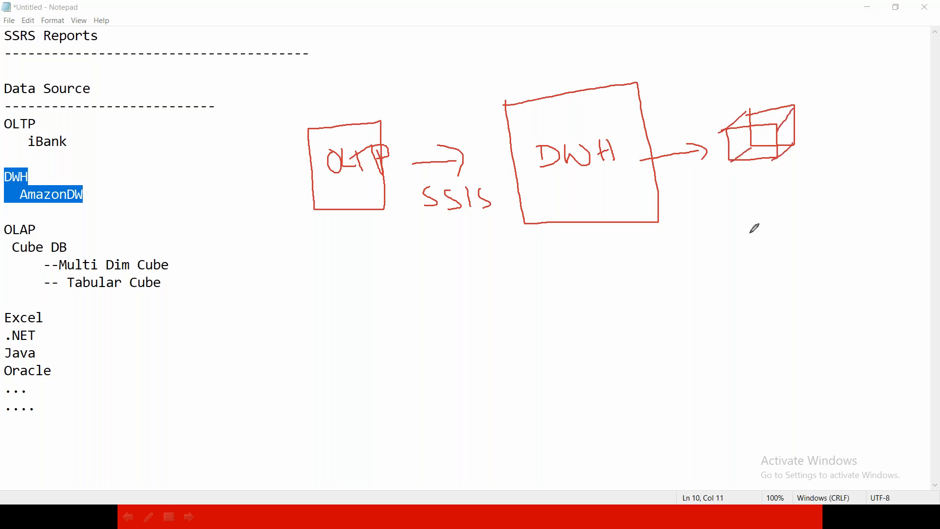
mouse_move(632, 196)
mouse_down()
mouse_move(728, 227)
mouse_move(751, 257)
mouse_move(789, 227)
mouse_move(741, 210)
mouse_move(807, 220)
mouse_move(810, 191)
mouse_move(728, 214)
mouse_move(747, 253)
mouse_up()
drag(814, 193, 789, 256)
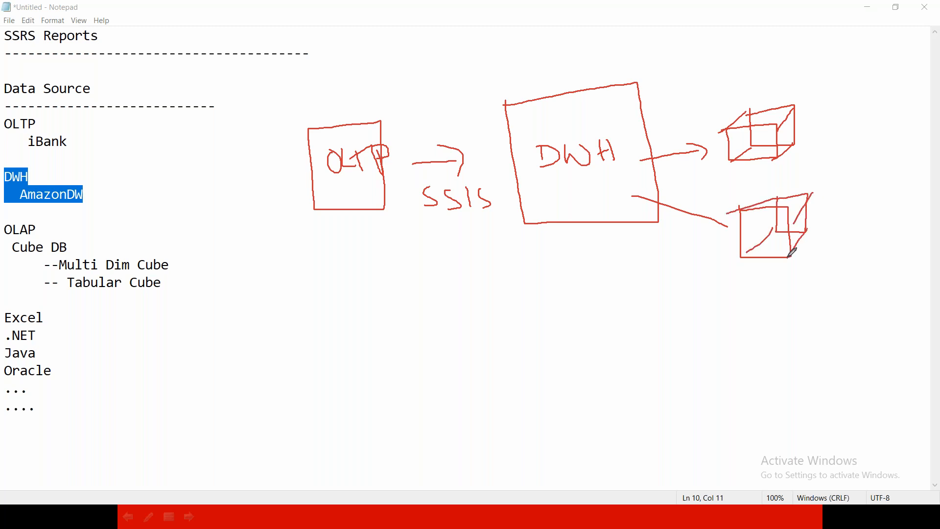
Label the upper cube as the "Multi D Cube" and draw an arrow from it to a small box.
mouse_move(744, 97)
mouse_down()
mouse_move(746, 86)
mouse_move(768, 93)
mouse_move(783, 78)
mouse_move(798, 94)
mouse_move(800, 79)
mouse_move(784, 96)
mouse_move(823, 98)
mouse_up()
mouse_move(804, 131)
mouse_down()
mouse_move(804, 141)
mouse_move(817, 126)
mouse_move(833, 142)
mouse_move(854, 110)
mouse_move(863, 121)
mouse_up()
mouse_move(871, 101)
mouse_down()
mouse_move(872, 111)
mouse_move(912, 129)
mouse_move(872, 99)
mouse_up()
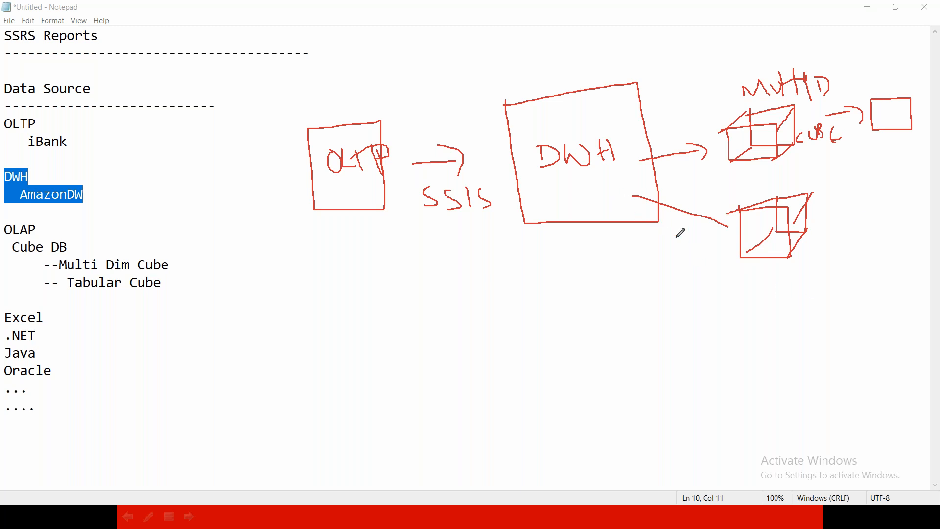
Label the lower cube "Tabular Cube" and draw an arrow from it down to a box labelled "PBI".
mouse_move(741, 273)
mouse_down()
mouse_move(742, 293)
mouse_move(761, 268)
mouse_move(768, 292)
mouse_move(814, 294)
mouse_up()
mouse_move(815, 264)
mouse_down()
mouse_move(817, 294)
mouse_move(846, 290)
mouse_move(853, 263)
mouse_up()
mouse_move(794, 322)
mouse_down()
mouse_move(789, 337)
mouse_move(858, 342)
mouse_up()
mouse_move(751, 336)
mouse_down()
mouse_move(762, 377)
mouse_move(758, 435)
mouse_move(769, 429)
mouse_move(782, 449)
mouse_move(790, 431)
mouse_up()
mouse_move(799, 426)
mouse_down()
mouse_move(799, 445)
mouse_move(809, 433)
mouse_move(816, 444)
mouse_up()
Label the small box beside the multidimensional cube "SSRS".
mouse_move(871, 148)
mouse_down()
mouse_move(860, 165)
mouse_move(896, 167)
mouse_up()
drag(895, 148, 910, 172)
drag(925, 145, 916, 163)
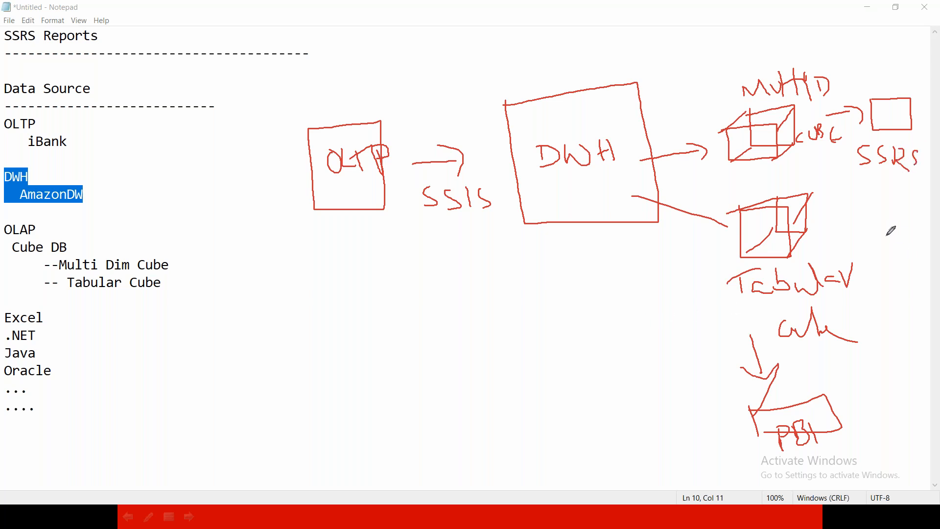
Draw a box labelled "EXCEL" beside the tabular cube, with arrows leading to it from both cubes.
mouse_move(883, 213)
mouse_down()
mouse_move(914, 230)
mouse_move(883, 212)
mouse_up()
mouse_move(896, 286)
mouse_down()
mouse_move(880, 308)
mouse_move(915, 297)
mouse_move(894, 300)
mouse_up()
mouse_move(810, 236)
mouse_down()
mouse_move(880, 238)
mouse_move(881, 246)
mouse_up()
drag(811, 153, 877, 214)
mouse_move(892, 319)
mouse_down()
mouse_move(892, 333)
mouse_move(916, 330)
mouse_up()
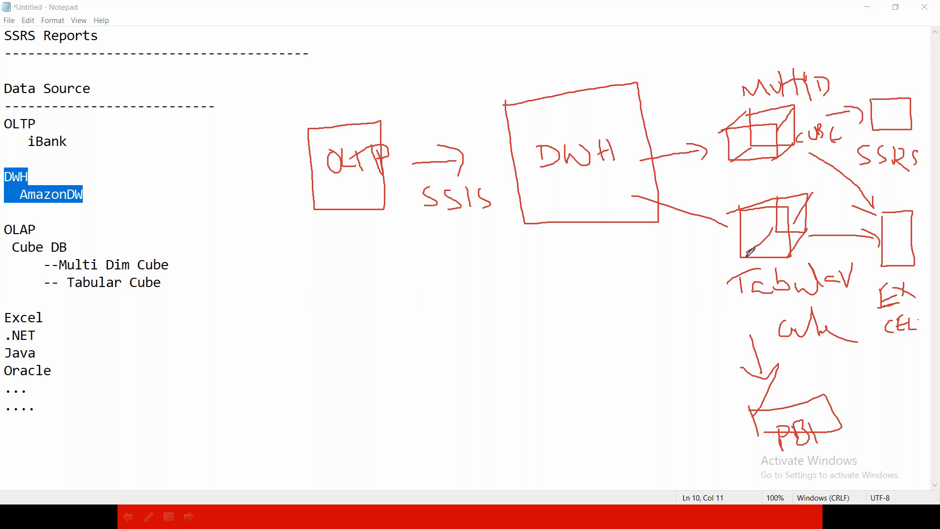
Connect the tabular cube to a handwritten "RAM" label and the multidimensional cube to a "DISK" label.
drag(738, 249, 668, 305)
mouse_move(557, 311)
mouse_down()
mouse_move(561, 360)
mouse_move(571, 333)
mouse_move(598, 361)
mouse_move(625, 353)
mouse_move(649, 316)
mouse_move(661, 337)
mouse_up()
drag(751, 129, 697, 97)
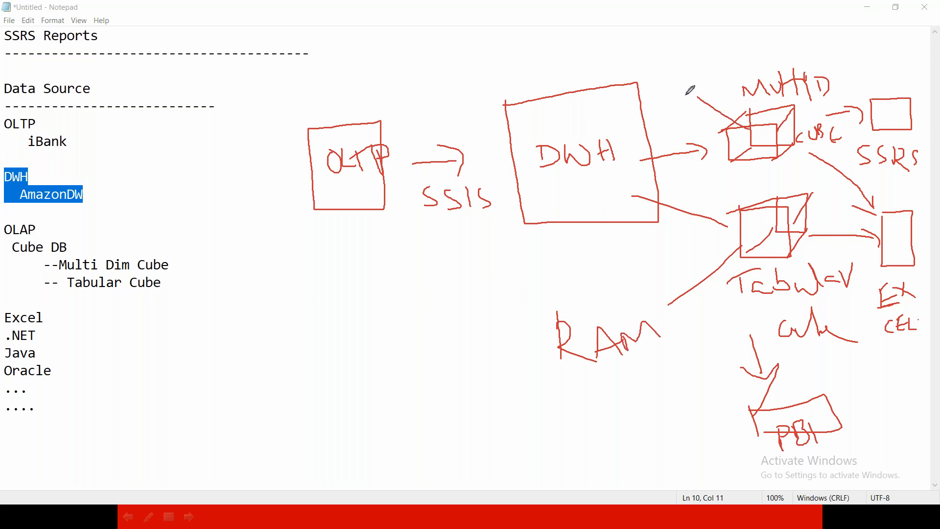
mouse_move(666, 71)
mouse_down()
mouse_move(667, 84)
mouse_move(689, 78)
mouse_move(706, 60)
mouse_move(703, 70)
mouse_move(732, 76)
mouse_up()
Write 10, 20 and a circled sum of 30 in the DWH box, and write 30 inside both cubes.
mouse_move(602, 101)
mouse_down()
mouse_move(602, 119)
mouse_move(626, 118)
mouse_move(631, 139)
mouse_move(635, 127)
mouse_move(659, 138)
mouse_move(637, 176)
mouse_move(663, 148)
mouse_up()
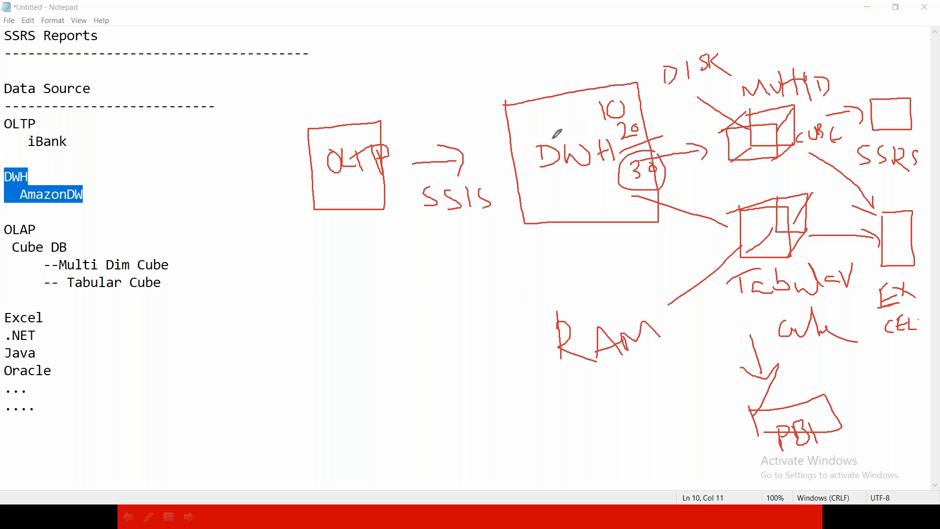
drag(744, 235, 779, 243)
mouse_move(733, 141)
mouse_down()
mouse_move(734, 158)
mouse_move(748, 151)
mouse_up()
mouse_move(740, 220)
mouse_down()
mouse_move(741, 234)
mouse_move(758, 225)
mouse_move(772, 239)
mouse_move(757, 231)
mouse_up()
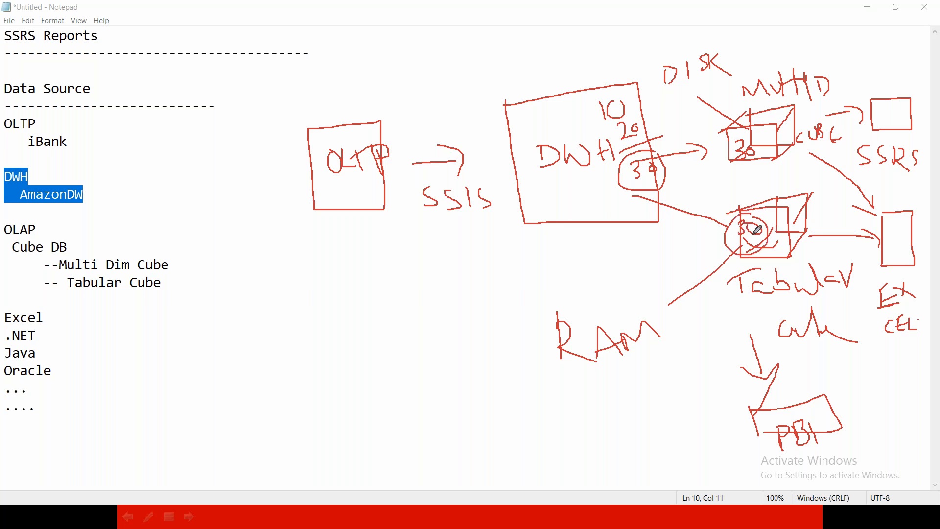
Underline the RAM label and the multidimensional cube, and draw a frame around RAM.
drag(565, 379, 670, 365)
drag(563, 402, 687, 382)
drag(730, 168, 781, 164)
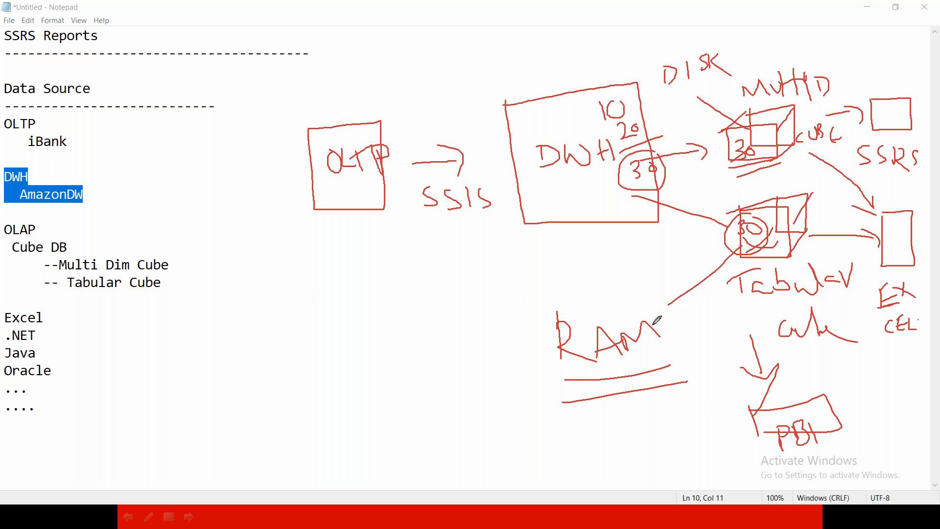
mouse_move(670, 304)
mouse_down()
mouse_move(544, 294)
mouse_move(612, 399)
mouse_move(669, 373)
mouse_move(675, 284)
mouse_up()
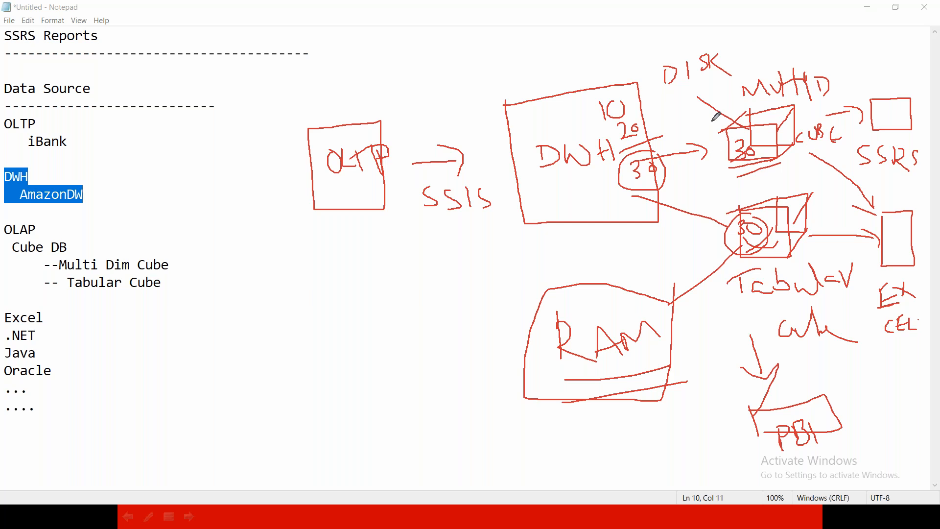
Draw a tall frame enclosing both cubes and label it "SSAS" above.
mouse_move(694, 97)
mouse_down()
mouse_move(700, 223)
mouse_move(730, 300)
mouse_move(851, 295)
mouse_move(839, 69)
mouse_move(696, 95)
mouse_up()
drag(772, 48, 750, 65)
mouse_move(802, 48)
mouse_down()
mouse_move(783, 63)
mouse_move(822, 63)
mouse_move(827, 53)
mouse_move(838, 61)
mouse_move(822, 65)
mouse_up()
click(822, 46)
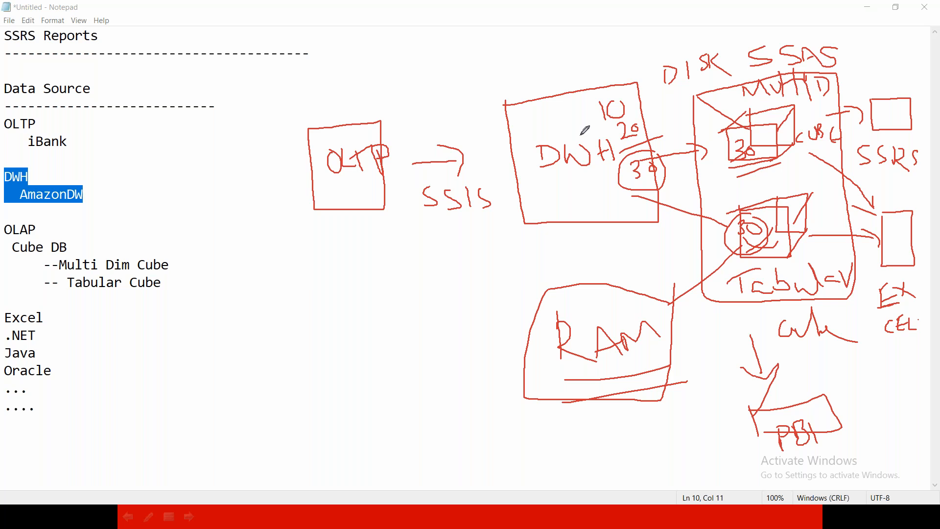
Write 100, 120 and 140 beneath the DWH label, and draw a small source box with an arrow into the underlined OLTP.
mouse_move(559, 184)
mouse_down()
mouse_move(559, 201)
mouse_move(586, 186)
mouse_move(567, 226)
mouse_move(591, 212)
mouse_move(576, 250)
mouse_up()
mouse_move(583, 236)
mouse_down()
mouse_move(596, 246)
mouse_move(605, 238)
mouse_up()
mouse_move(574, 187)
mouse_down()
mouse_move(572, 199)
mouse_move(624, 241)
mouse_up()
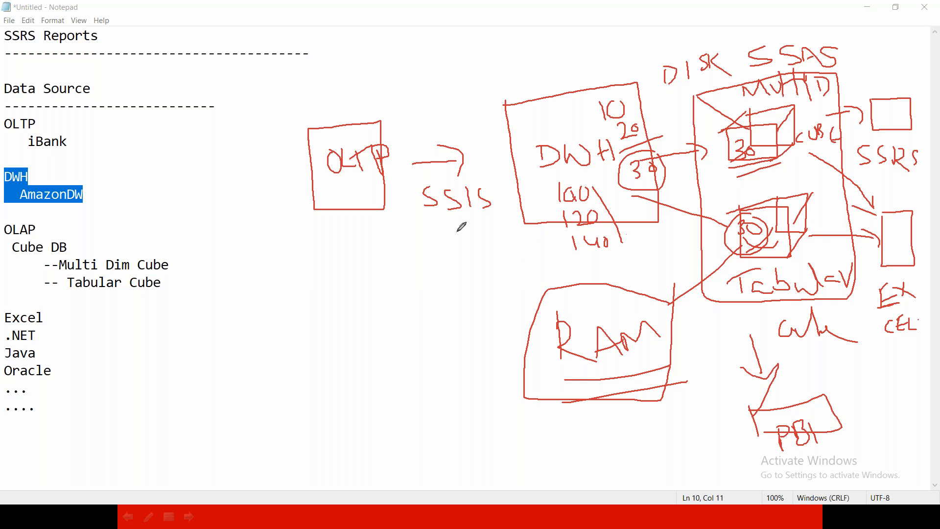
mouse_move(174, 287)
mouse_down()
mouse_move(210, 315)
mouse_move(175, 286)
mouse_move(314, 199)
mouse_move(314, 220)
mouse_up()
drag(337, 191, 378, 185)
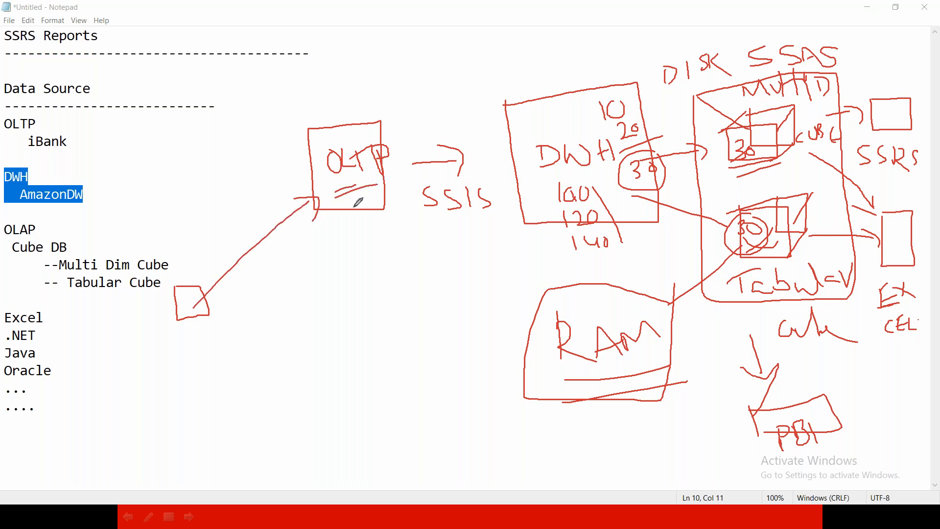
Double-underline SSIS and add emphasis strokes around the figures 100, 120 and 140 in the DWH box.
drag(530, 195, 543, 198)
drag(417, 222, 473, 222)
drag(555, 185, 564, 247)
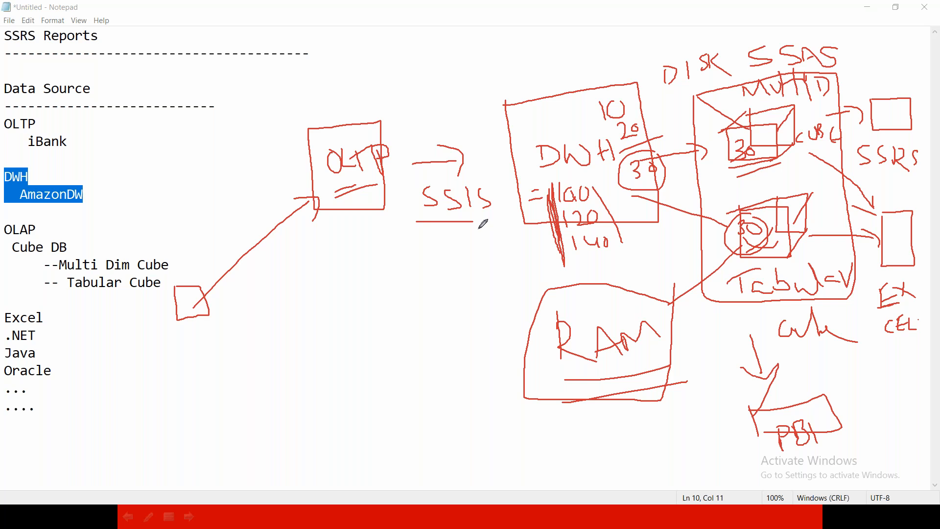
drag(416, 227, 470, 224)
drag(590, 189, 603, 202)
drag(604, 182, 590, 201)
drag(606, 240, 618, 231)
Circle the PBI box, and end the pen annotation to return to the note.
click(838, 387)
drag(820, 476, 845, 382)
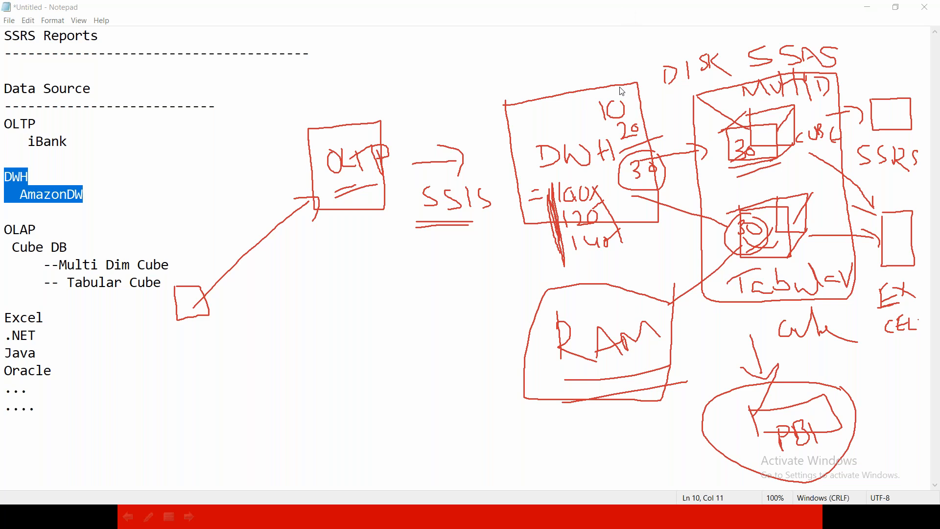
key(Escape)
click(178, 351)
Review the whole Data Source list, highlighting the DWH, OLAP and Excel to Oracle entries in turn.
mouse_move(143, 405)
mouse_down()
mouse_move(5, 228)
mouse_move(5, 77)
mouse_up()
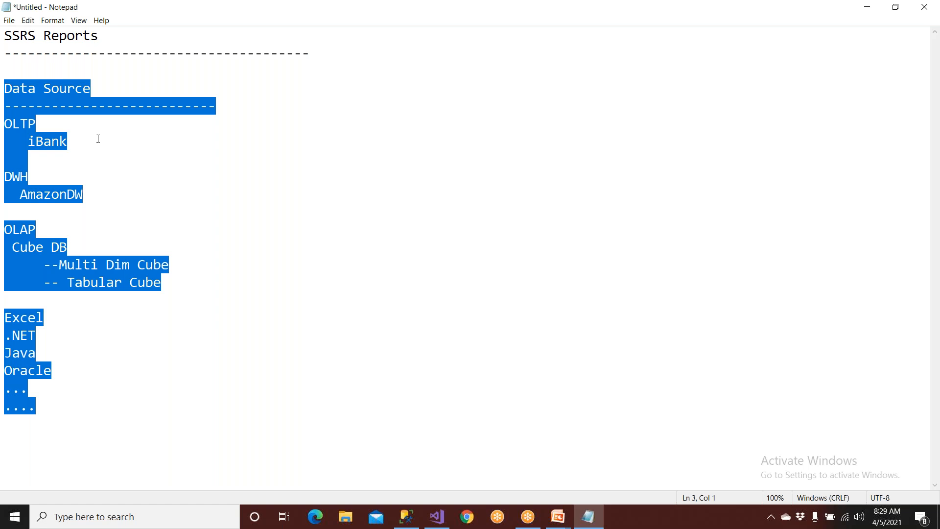
click(112, 151)
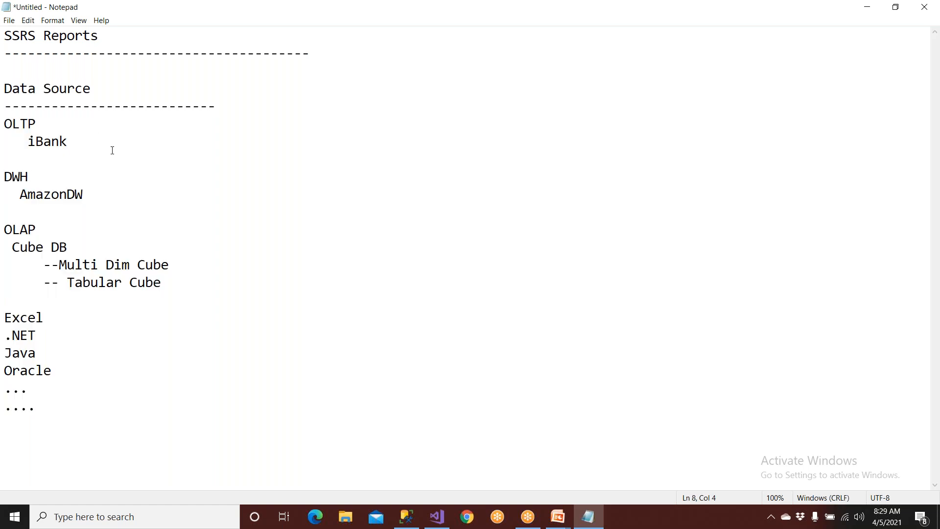
drag(107, 185, 5, 166)
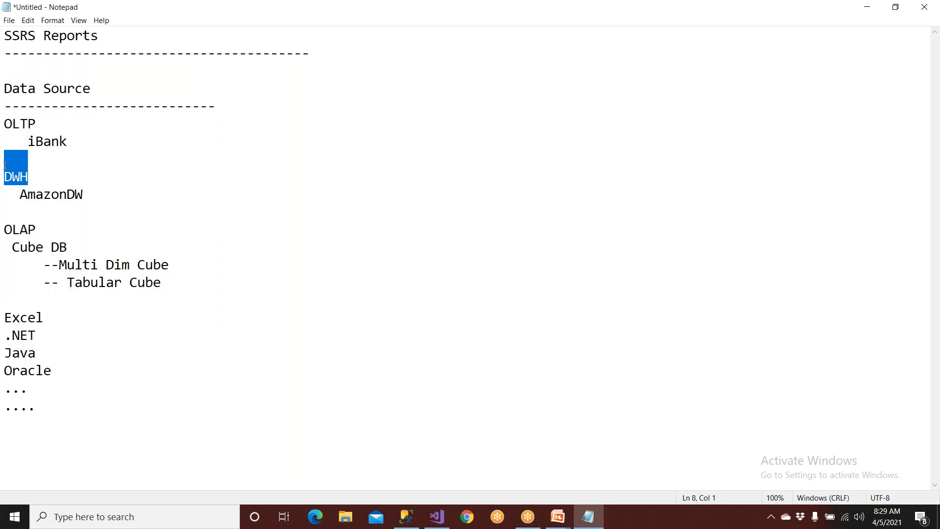
drag(197, 289, 5, 219)
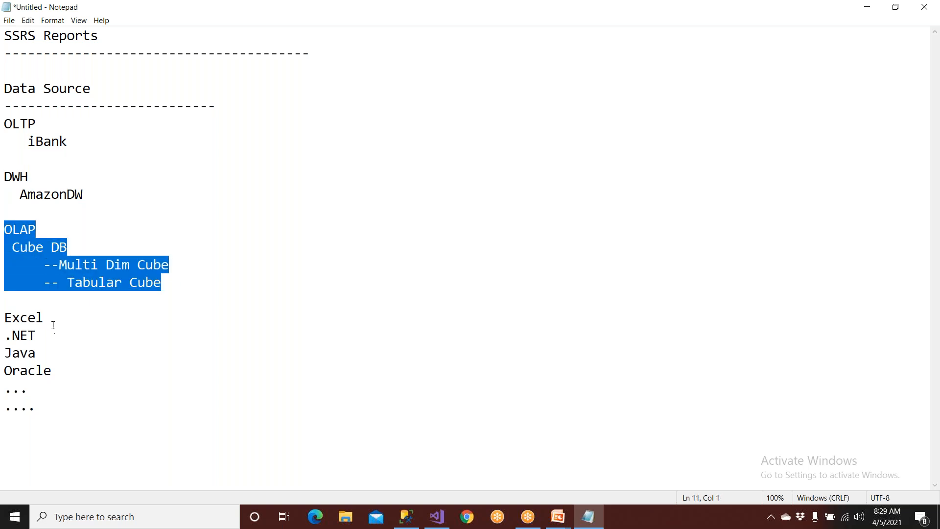
drag(4, 317, 46, 338)
click(82, 377)
drag(82, 377, 215, 108)
click(132, 169)
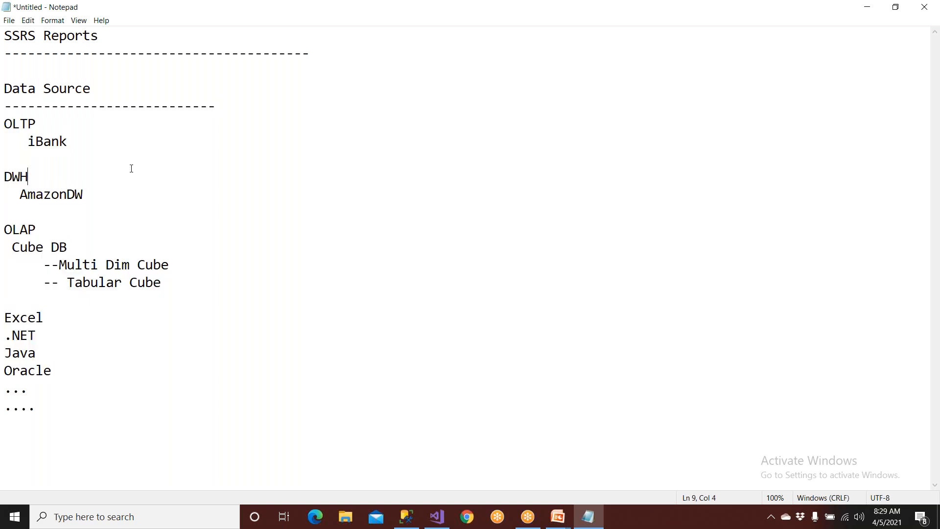
Compare the OLAP cube types with the OLTP and DWH entries by highlighting each group in the note.
drag(177, 271, 5, 218)
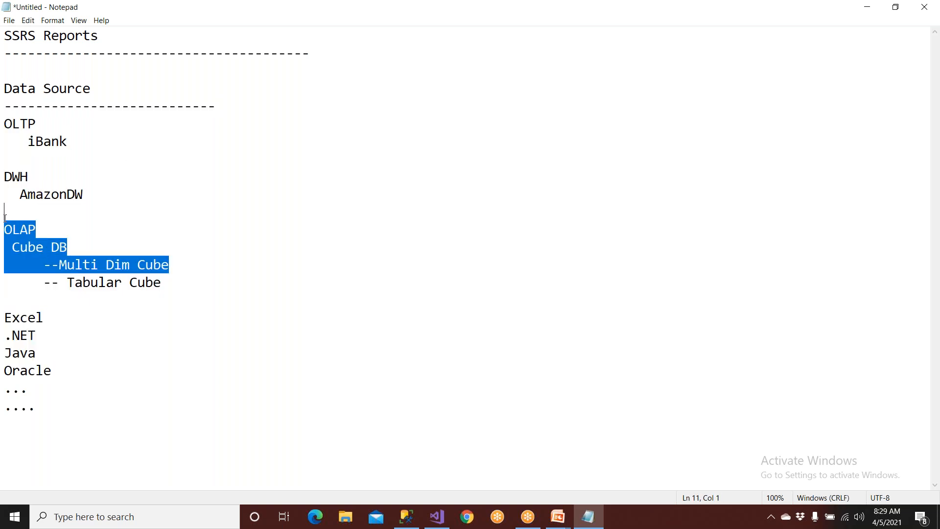
drag(178, 281, 5, 216)
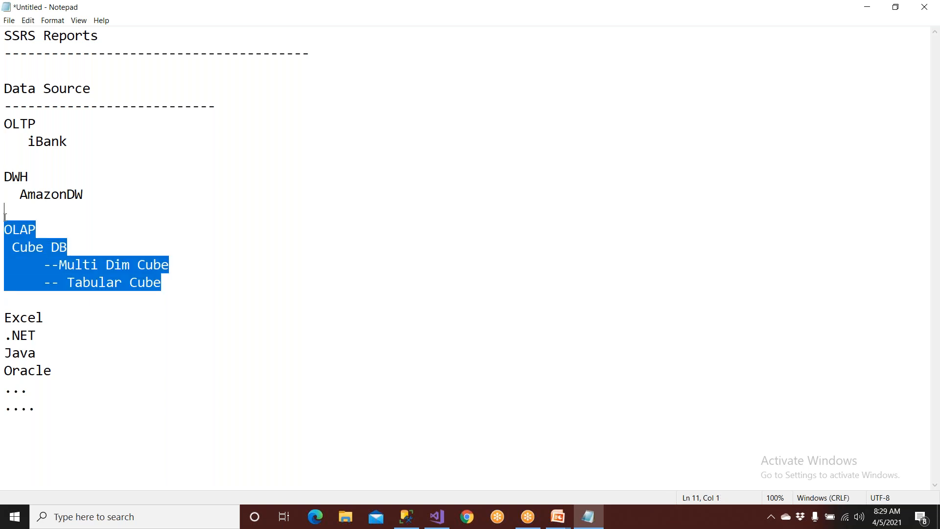
click(215, 332)
drag(163, 283, 71, 280)
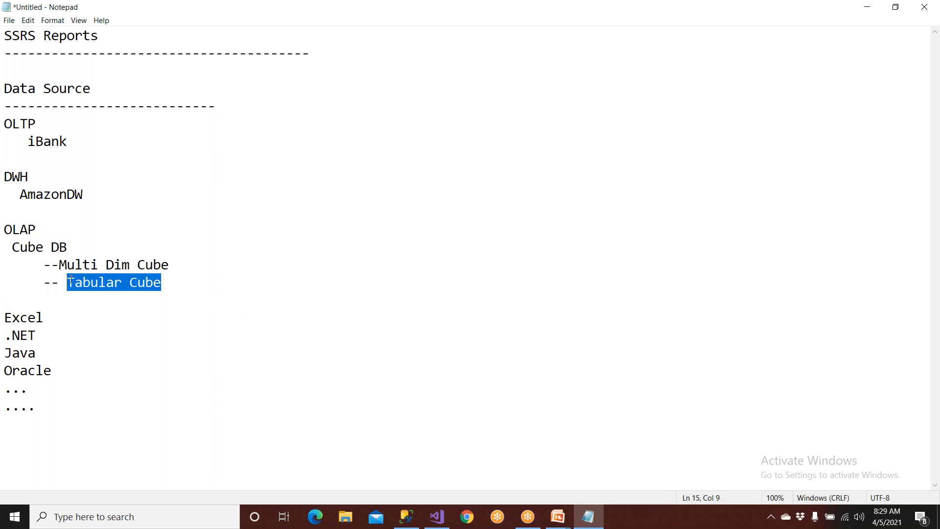
click(178, 314)
drag(171, 265, 5, 218)
drag(133, 182, 5, 126)
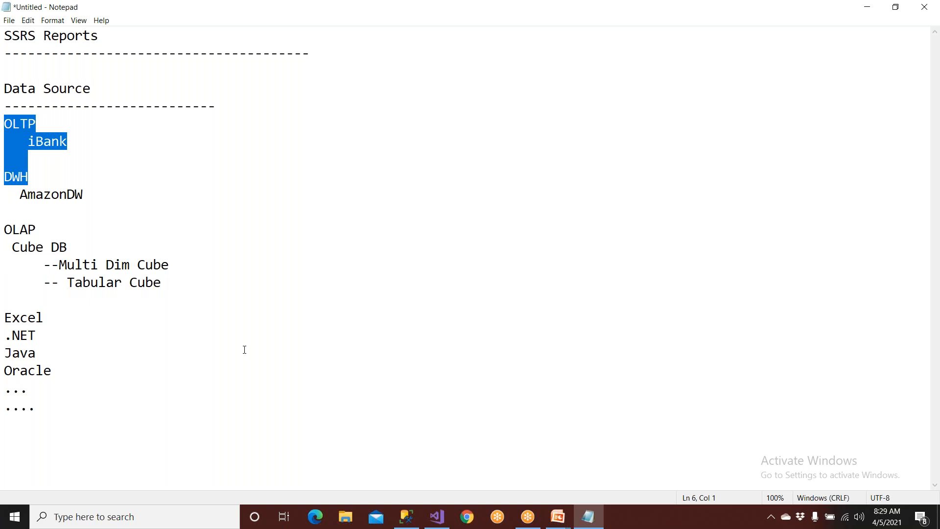
drag(89, 195, 5, 119)
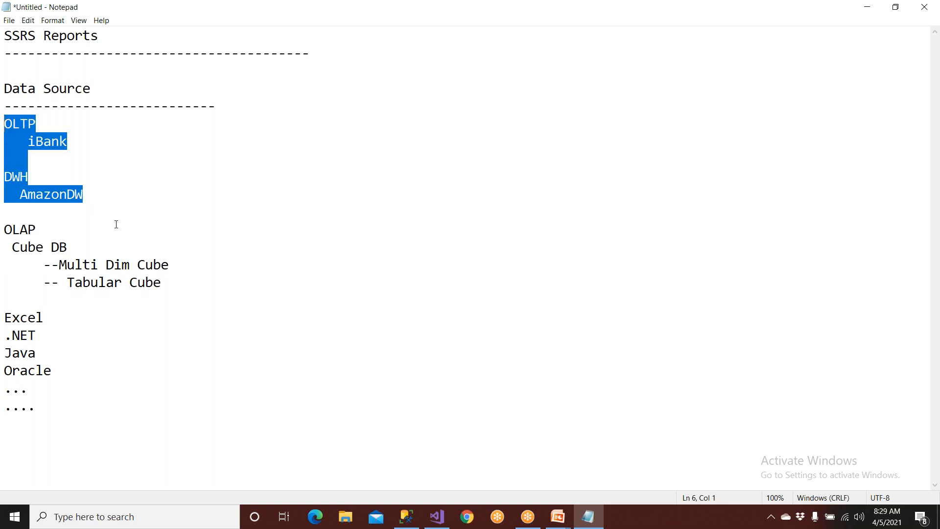
drag(171, 291, 40, 287)
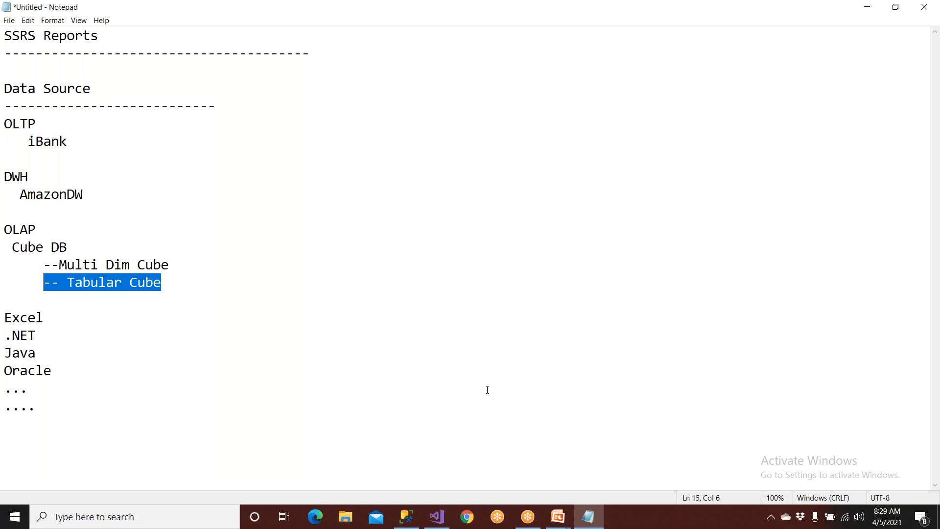
drag(99, 198, 5, 171)
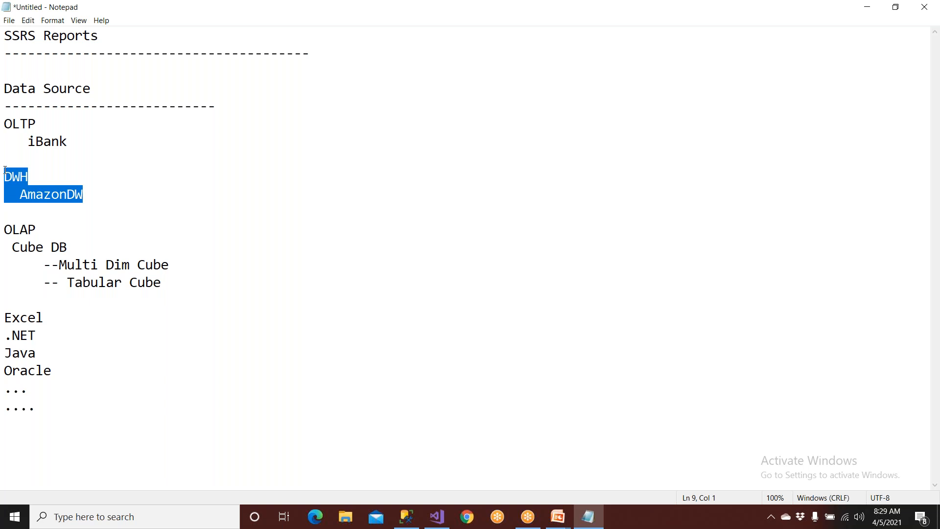
drag(209, 298, 5, 213)
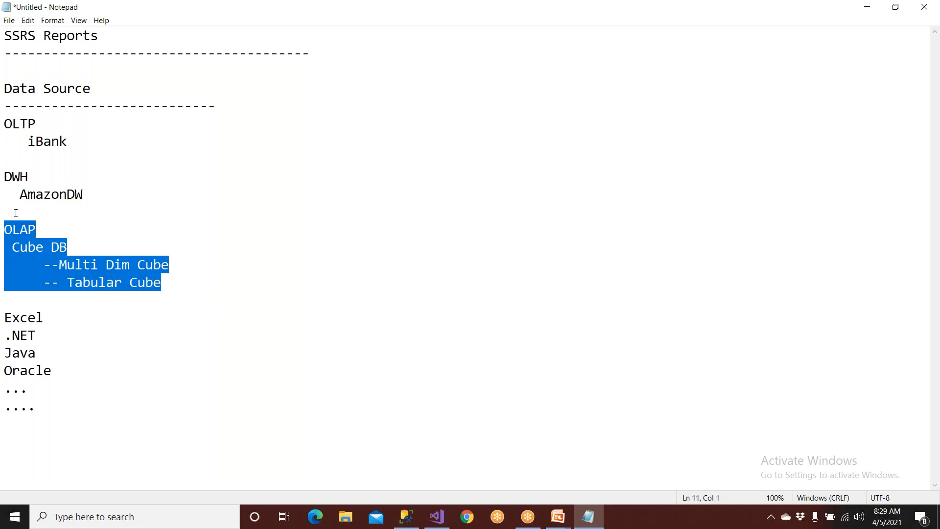
Compare the DWH and OLAP entries in the note by highlighting each group in turn.
drag(113, 199, 5, 169)
click(203, 186)
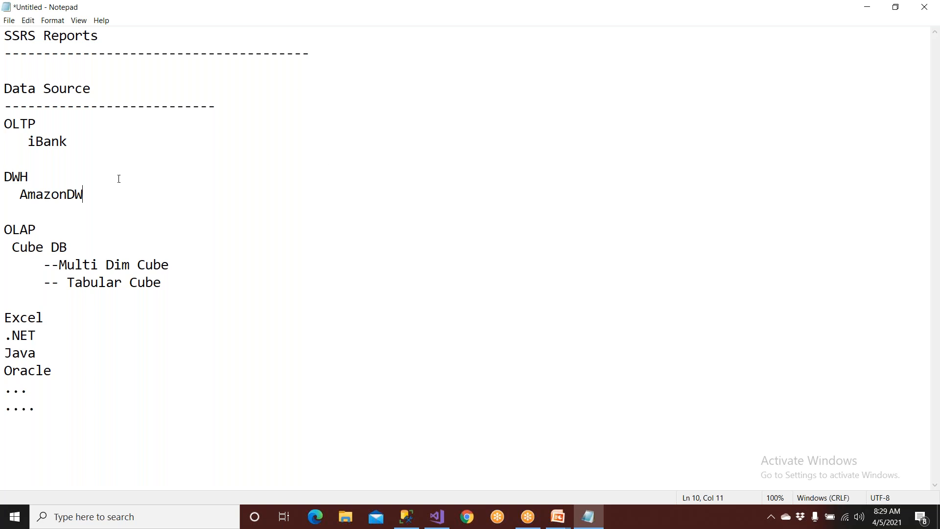
key(shift+Up)
key(shift+Home)
drag(166, 284, 5, 229)
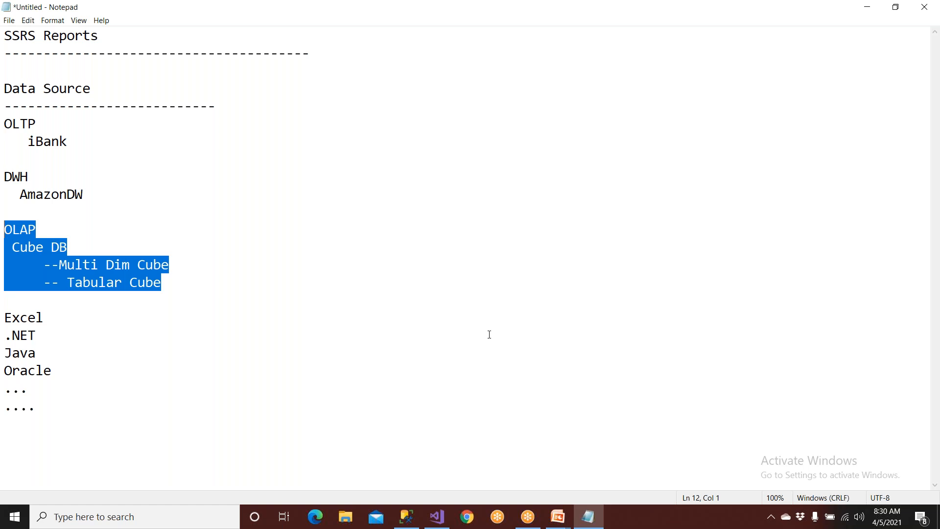
click(131, 193)
drag(126, 192, 4, 173)
Add the figures 10 and 20 on separate lines beneath AmazonDW, and highlight them for emphasis.
click(100, 193)
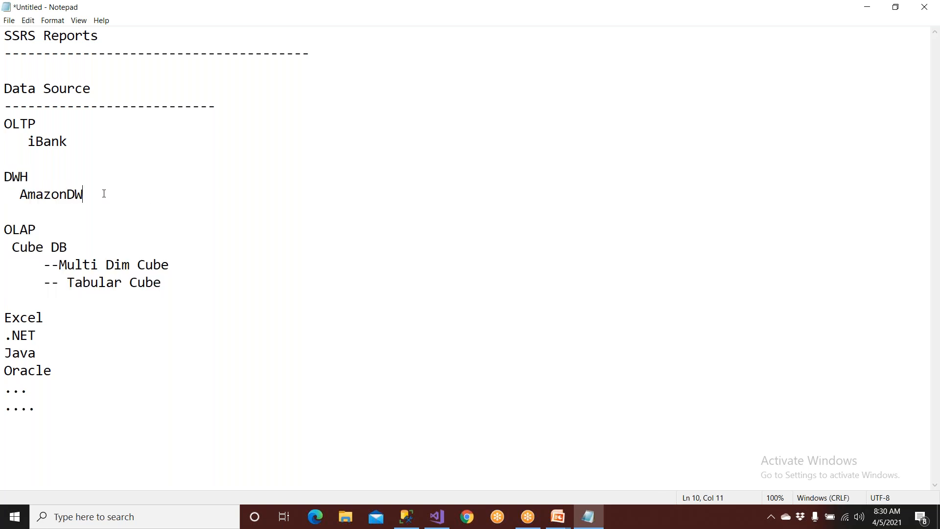
key(Return)
text(10)
key(Return)
text(20)
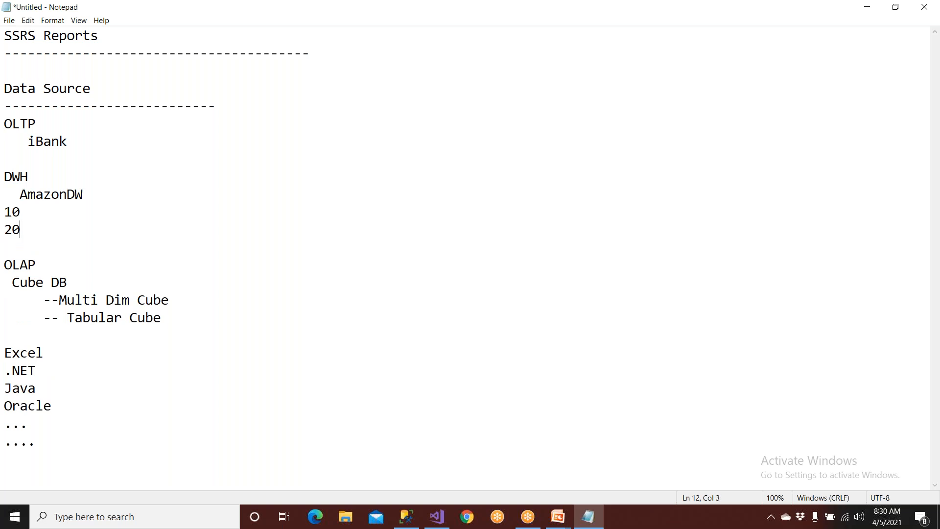
key(Return)
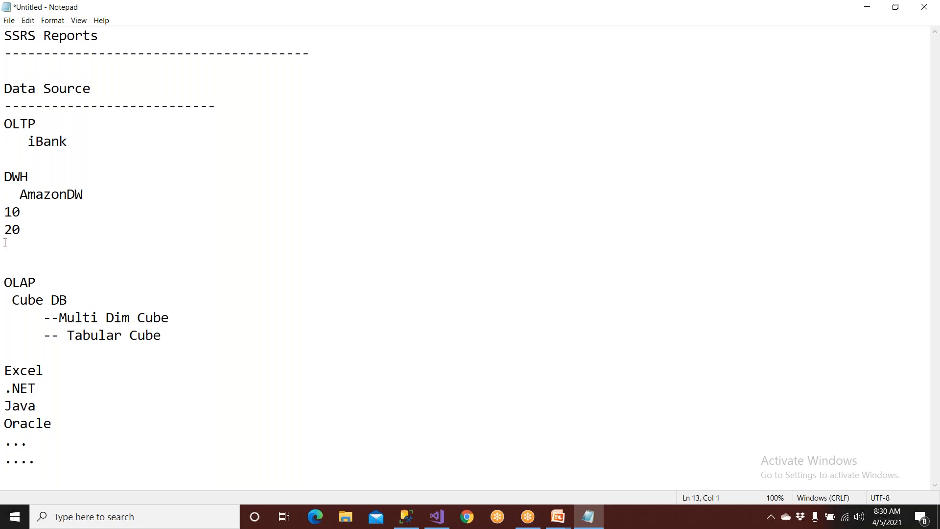
drag(33, 235, 5, 207)
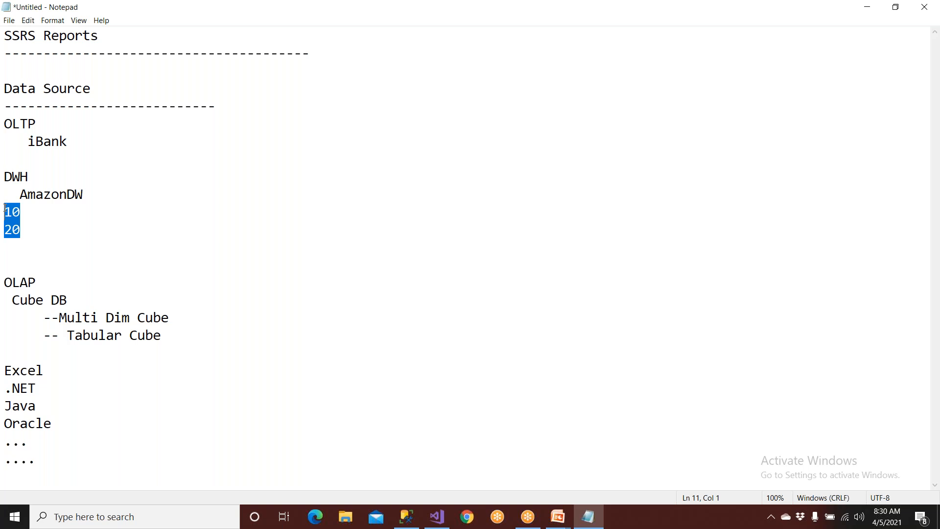
drag(21, 231, 4, 200)
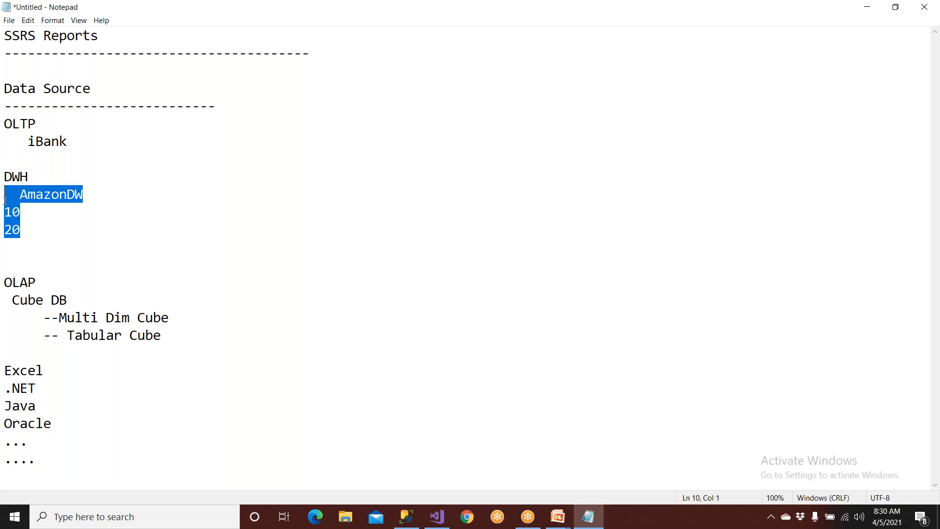
drag(28, 237, 5, 206)
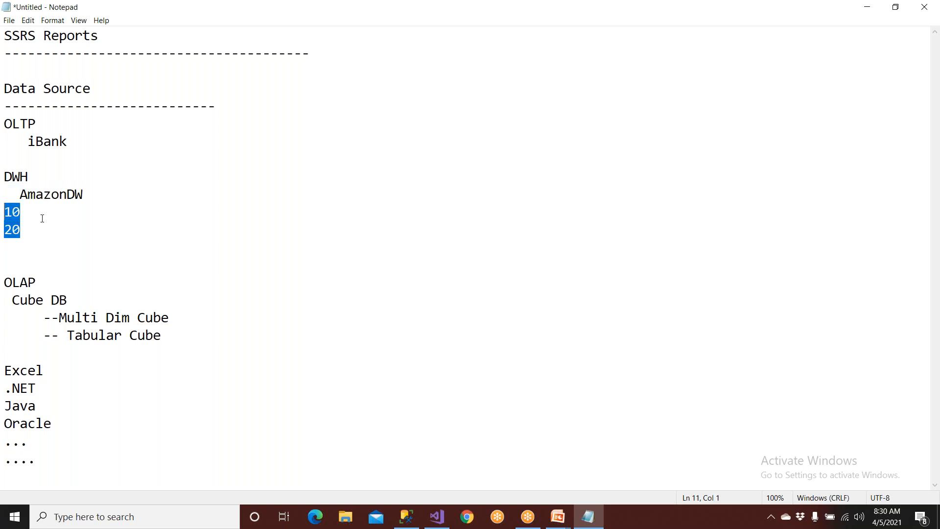
Add the figure 30 on a new line beneath Tabular Cube, followed by extra line spacing.
click(168, 339)
key(Return)
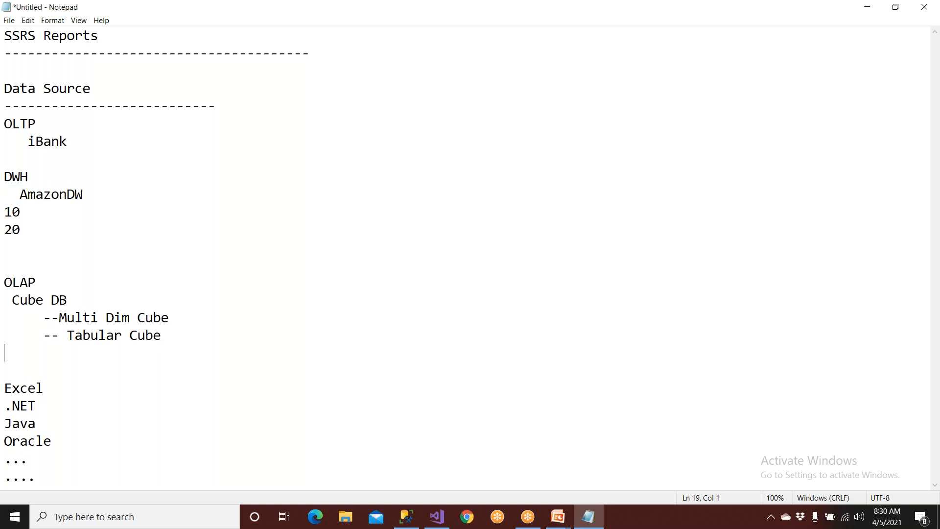
text(30)
key(Return)
key(Return)
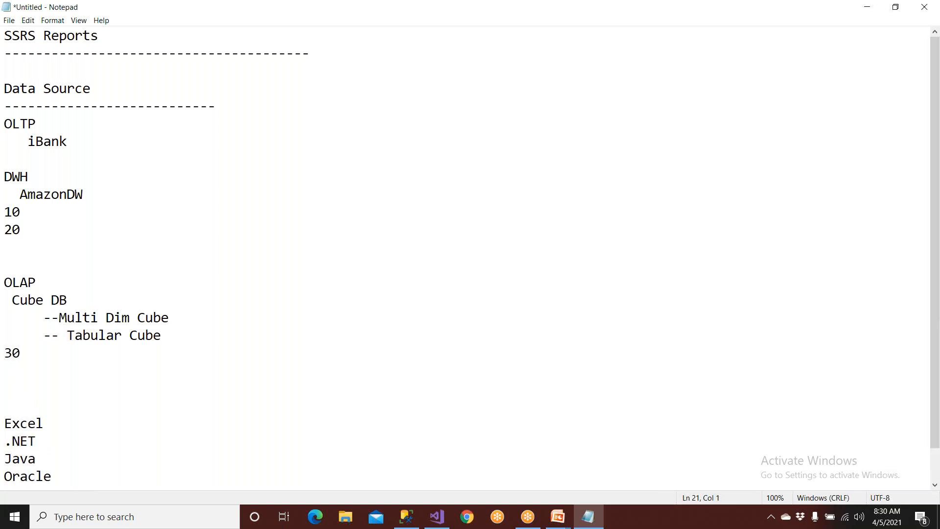
Relate the figure 30 to the cube types by highlighting it and the Multi Dim Cube entry.
drag(70, 357, 4, 351)
drag(50, 318, 171, 318)
click(144, 348)
drag(144, 347, 4, 352)
click(39, 362)
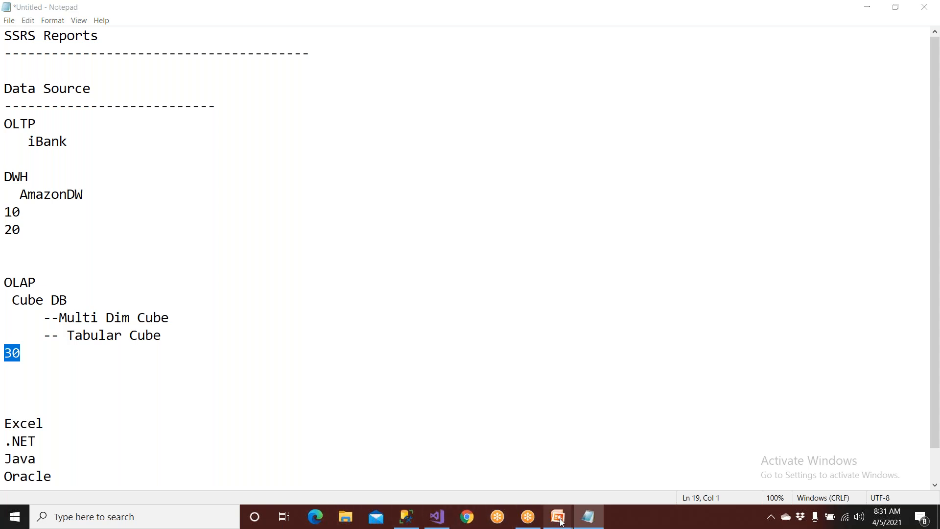
Switch to the PowerPoint slide show and advance past the report creation steps to the SSRS Create Drill Down Reports slide.
mouse_move(558, 516)
click(609, 493)
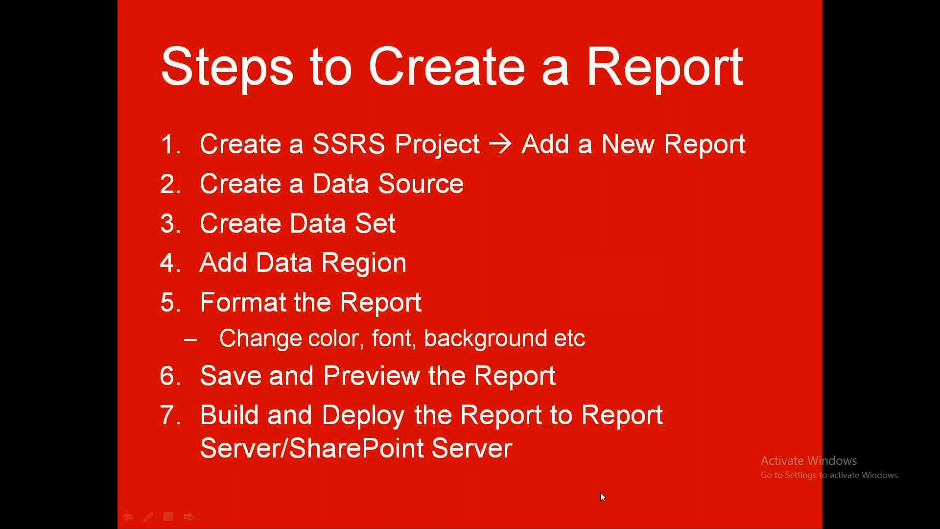
click(470, 276)
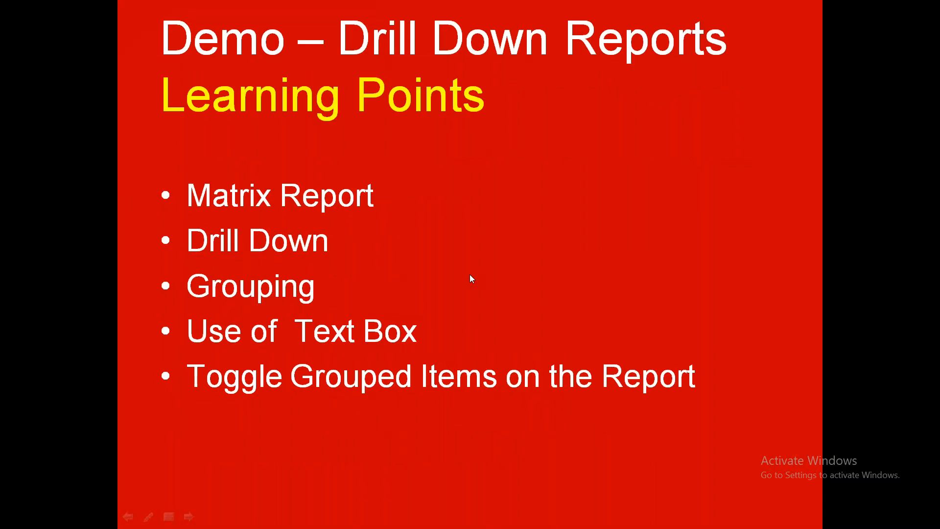
click(470, 275)
click(471, 287)
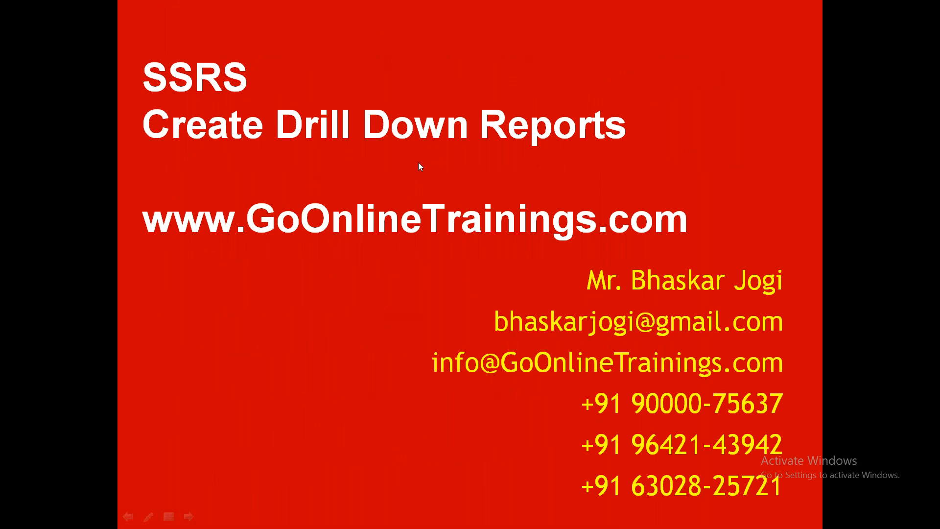
Switch to SQL Server Management Studio and drill down through the Amazon database's tables to the columns of dbo.CategoryMaster.
key(super)
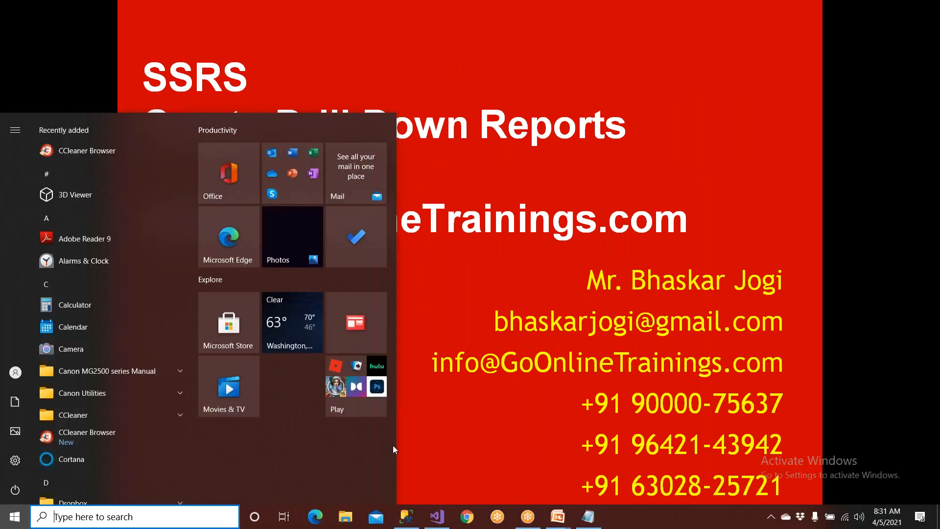
click(407, 516)
click(9, 113)
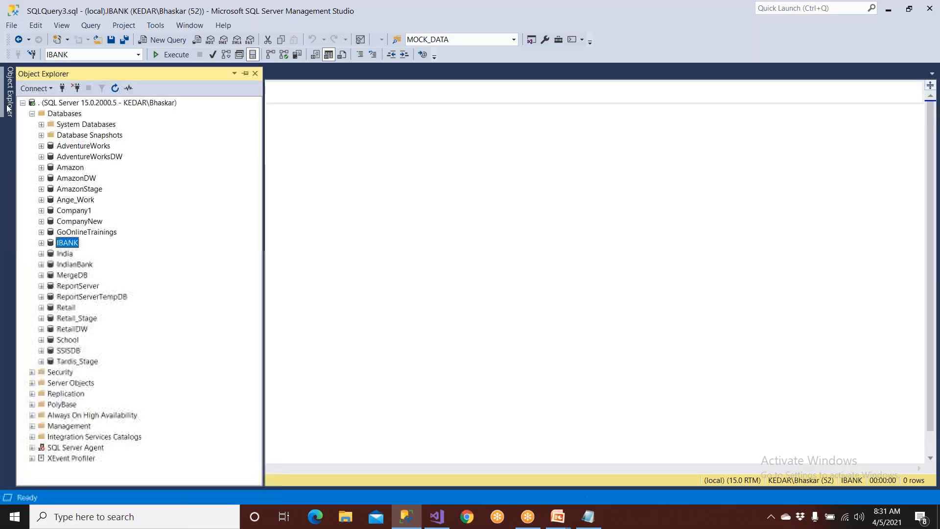
click(32, 115)
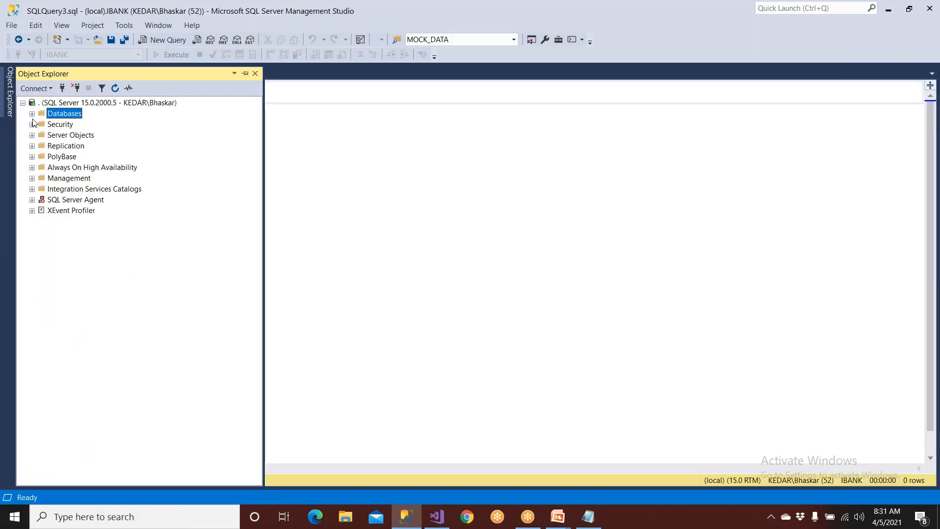
click(32, 114)
click(42, 167)
click(50, 189)
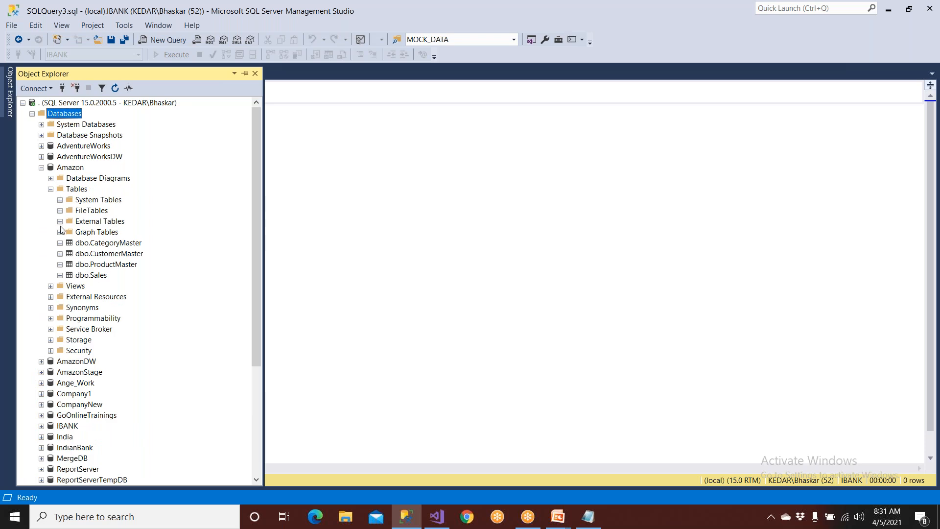
click(60, 243)
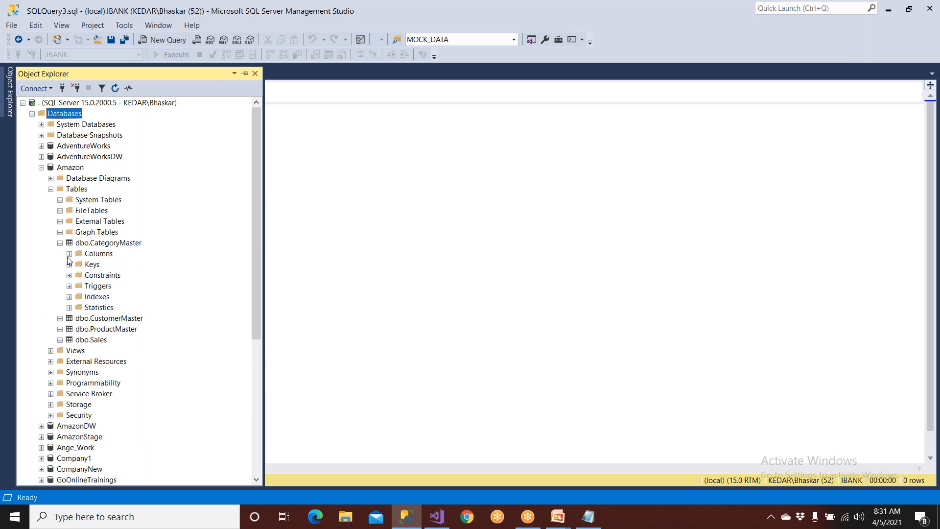
click(69, 254)
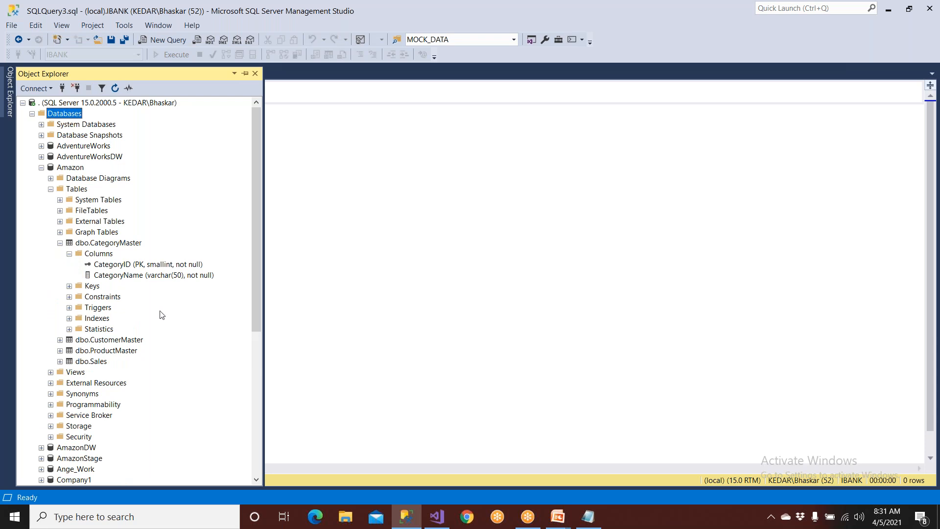
Collapse the CategoryMaster, Tables and Amazon levels, and toggle the Databases folder until it is collapsed.
click(59, 243)
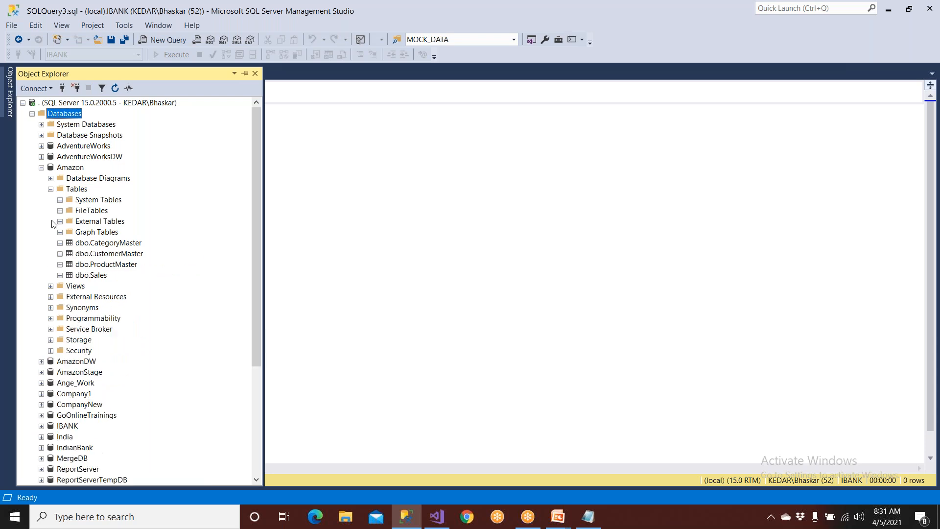
click(50, 189)
click(42, 167)
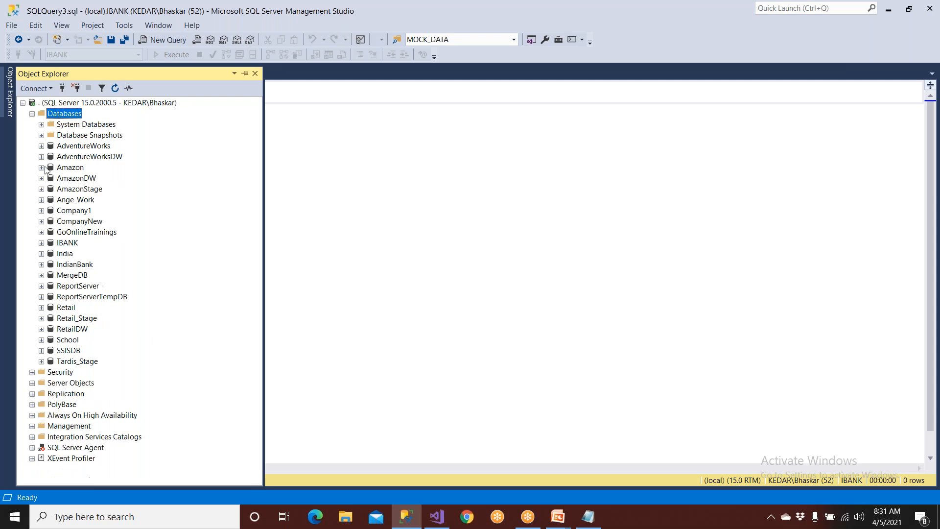
click(31, 114)
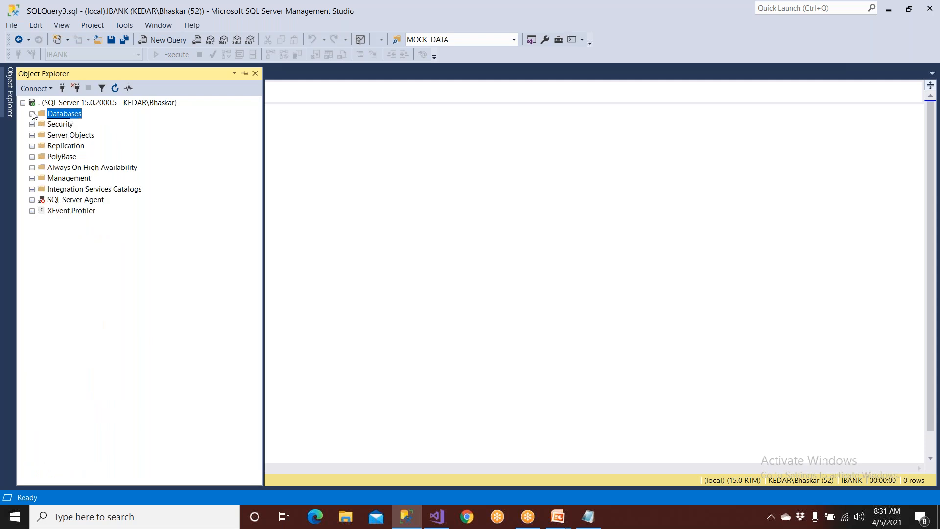
click(31, 113)
click(32, 114)
Handwrite Year and an indented Sem beneath it in the empty query area, each with a plus sign in front.
click(616, 16)
mouse_move(312, 132)
mouse_down()
mouse_move(333, 190)
mouse_move(328, 152)
mouse_move(355, 149)
mouse_move(380, 130)
mouse_up()
mouse_move(283, 156)
mouse_down()
mouse_move(328, 154)
mouse_move(310, 173)
mouse_up()
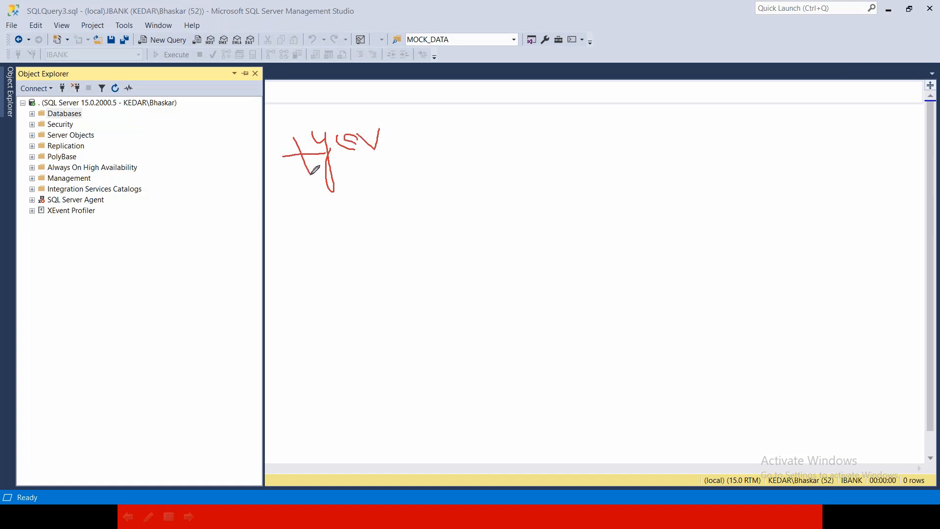
mouse_move(376, 184)
mouse_down()
mouse_move(382, 212)
mouse_move(390, 200)
mouse_move(430, 196)
mouse_up()
click(334, 219)
drag(334, 219, 357, 213)
drag(350, 209, 351, 223)
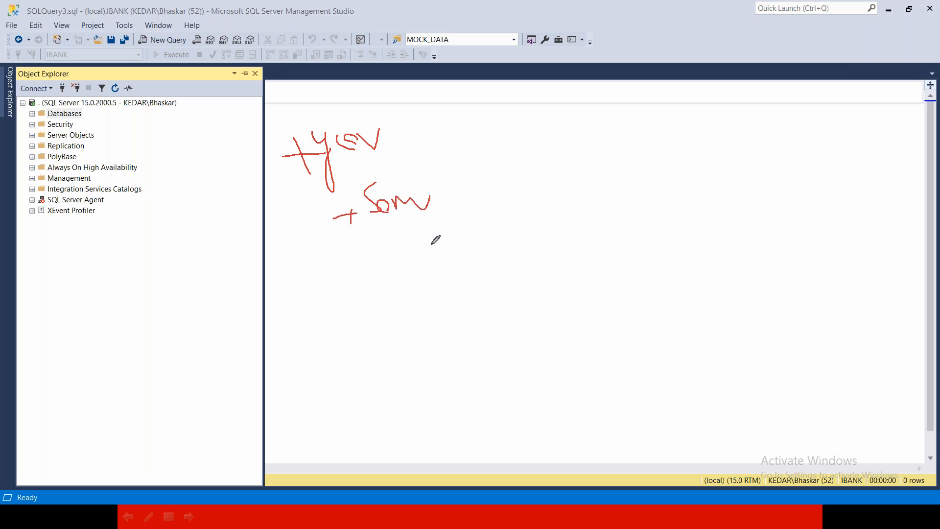
Continue the handwritten hierarchy with indented Qtr, Mon, W and Day levels, and draw a diagonal line alongside all levels.
mouse_move(451, 244)
mouse_down()
mouse_move(461, 267)
mouse_move(484, 268)
mouse_up()
mouse_move(401, 276)
mouse_down()
mouse_move(424, 268)
mouse_move(430, 294)
mouse_move(480, 313)
mouse_move(519, 297)
mouse_up()
mouse_move(451, 320)
mouse_down()
mouse_move(462, 314)
mouse_move(466, 331)
mouse_up()
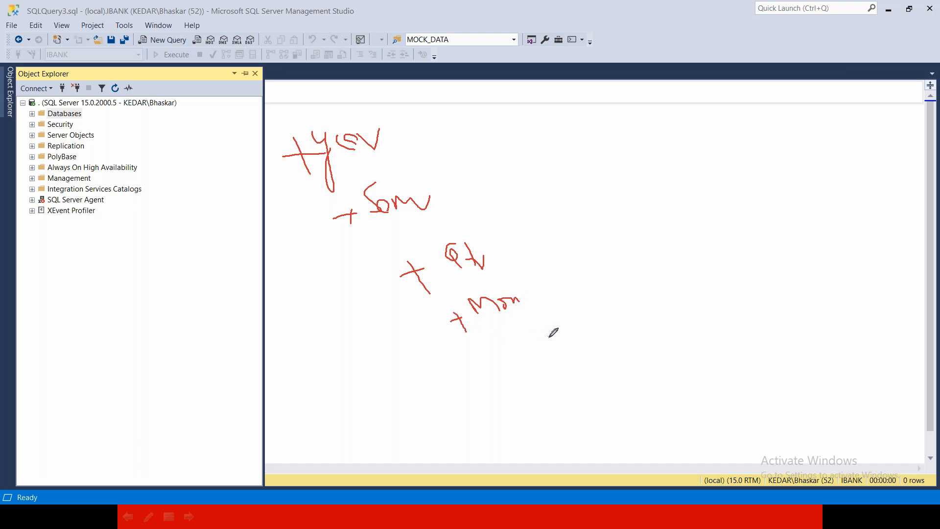
mouse_move(527, 329)
mouse_down()
mouse_move(535, 338)
mouse_move(541, 326)
mouse_move(525, 346)
mouse_up()
mouse_move(520, 342)
mouse_down()
mouse_move(526, 357)
mouse_move(567, 378)
mouse_move(573, 366)
mouse_up()
mouse_move(585, 364)
mouse_down()
mouse_move(579, 369)
mouse_move(590, 372)
mouse_up()
mouse_move(401, 145)
mouse_down()
mouse_move(455, 188)
mouse_move(604, 358)
mouse_up()
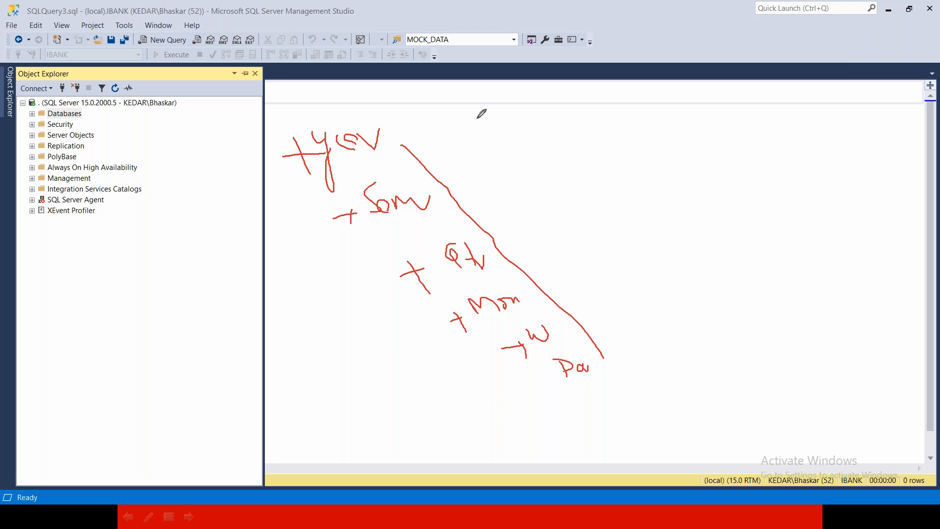
Handwrite a second hierarchy, C to S to City, joined by arrows above the first one, and underline it.
mouse_move(477, 109)
mouse_down()
mouse_move(480, 128)
mouse_move(538, 117)
mouse_move(537, 130)
mouse_up()
click(527, 109)
mouse_move(579, 98)
mouse_down()
mouse_move(571, 129)
mouse_move(639, 114)
mouse_move(647, 130)
mouse_up()
click(606, 118)
mouse_move(682, 103)
mouse_down()
mouse_move(707, 89)
mouse_move(725, 118)
mouse_up()
drag(715, 101, 705, 103)
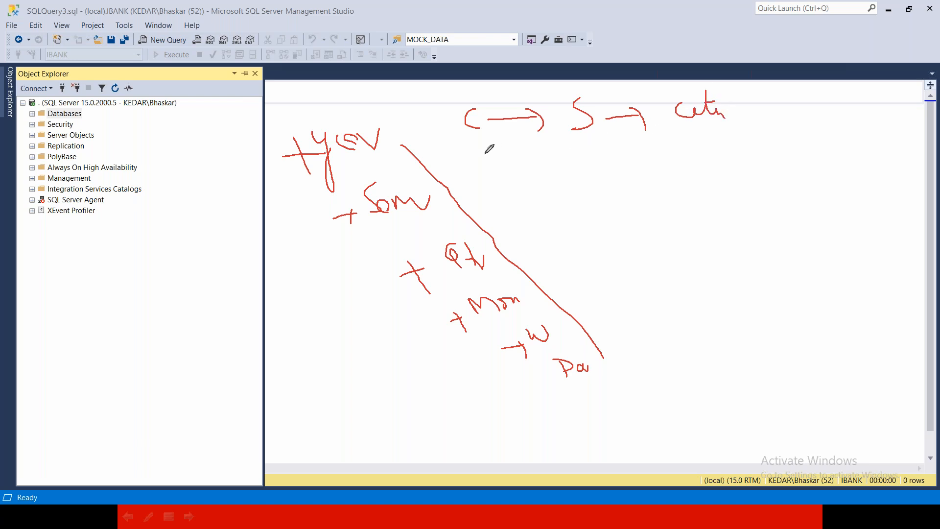
drag(466, 150, 743, 141)
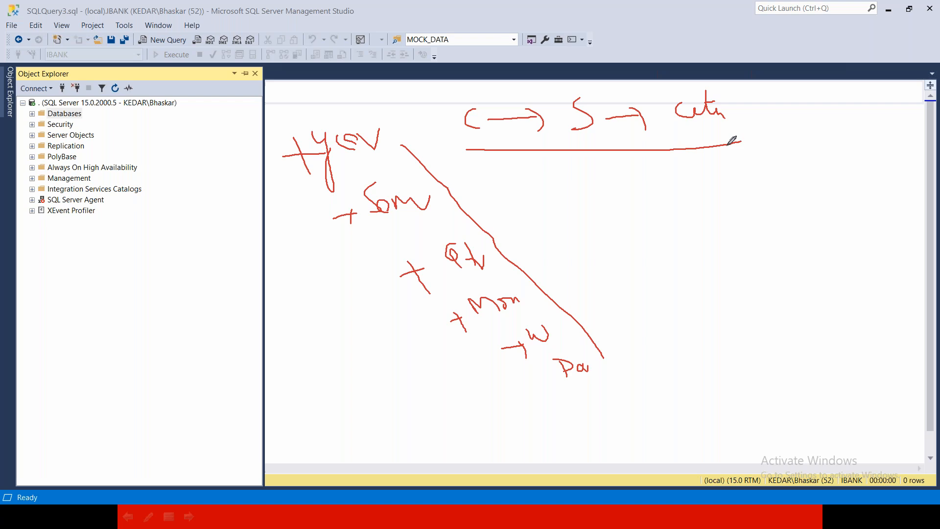
Draw a large downward arrow beneath the underlined hierarchy and a corner stroke at the underline's end, then end the pen annotation.
drag(564, 170, 607, 284)
mouse_move(582, 275)
mouse_down()
mouse_move(599, 284)
mouse_move(635, 254)
mouse_up()
mouse_move(695, 139)
mouse_down()
mouse_move(738, 139)
mouse_move(746, 160)
mouse_up()
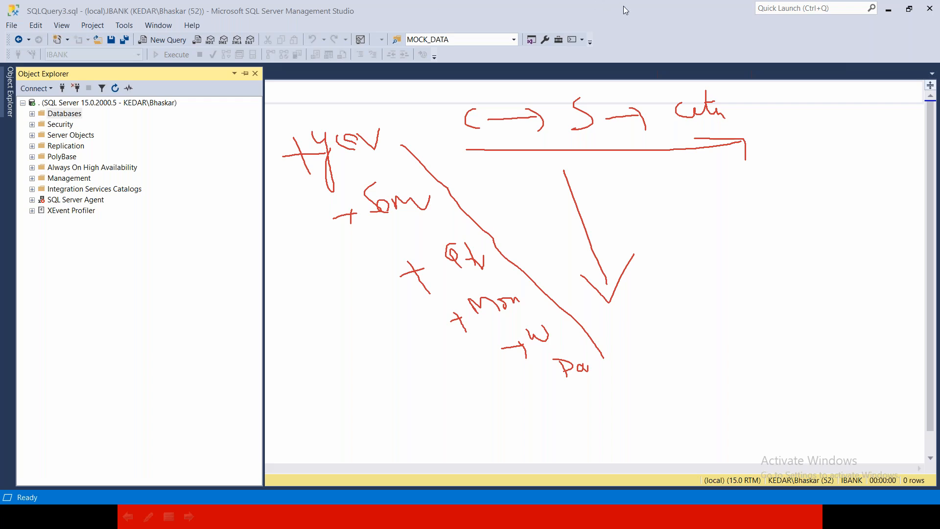
click(615, 87)
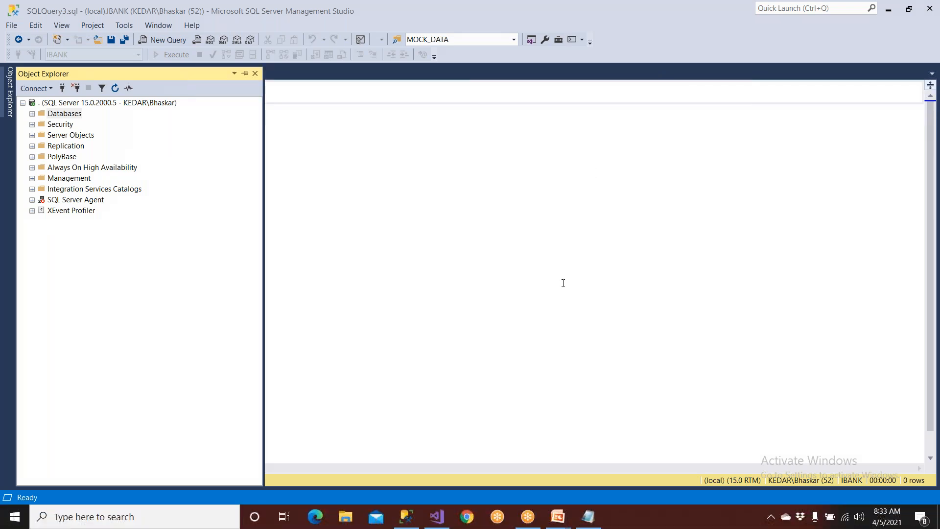
Switch to Visual Studio and start adding a new item to the Reports folder based on AmazonReportTemplate.
click(437, 516)
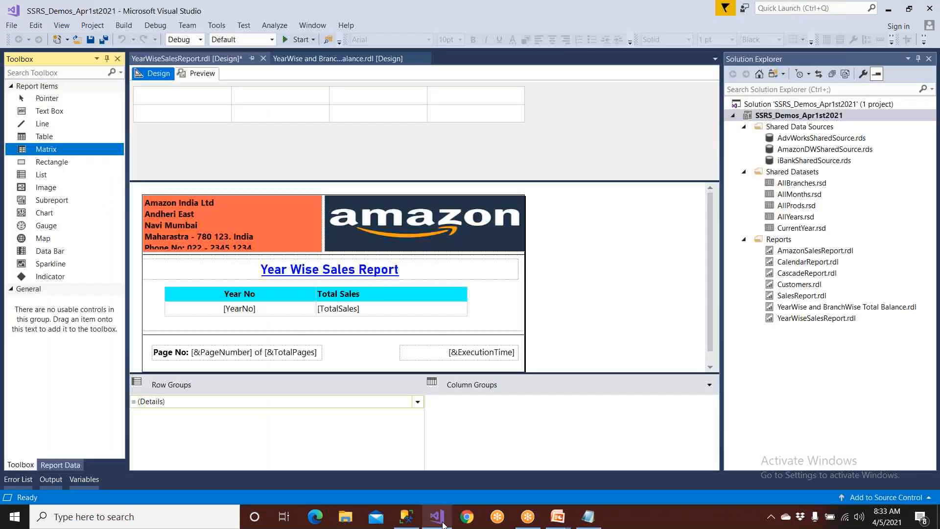
click(773, 240)
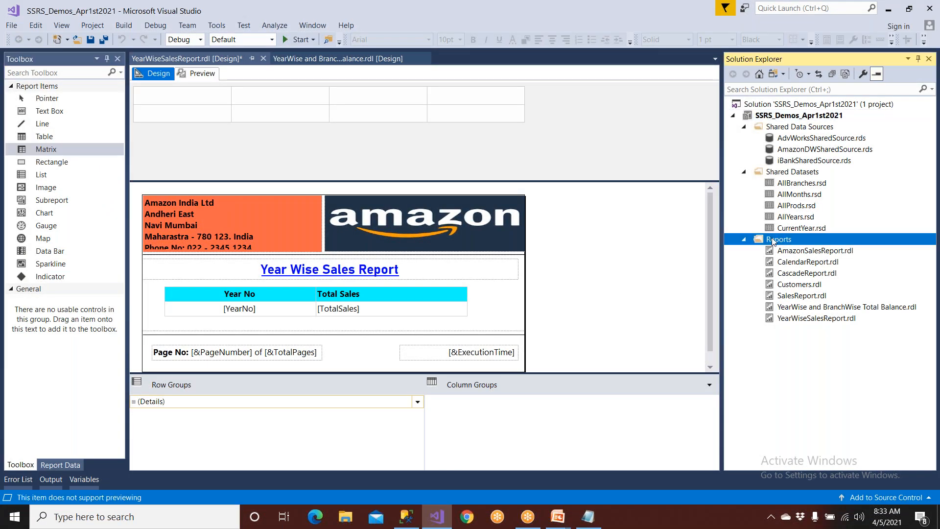
right_click(773, 240)
mouse_move(790, 260)
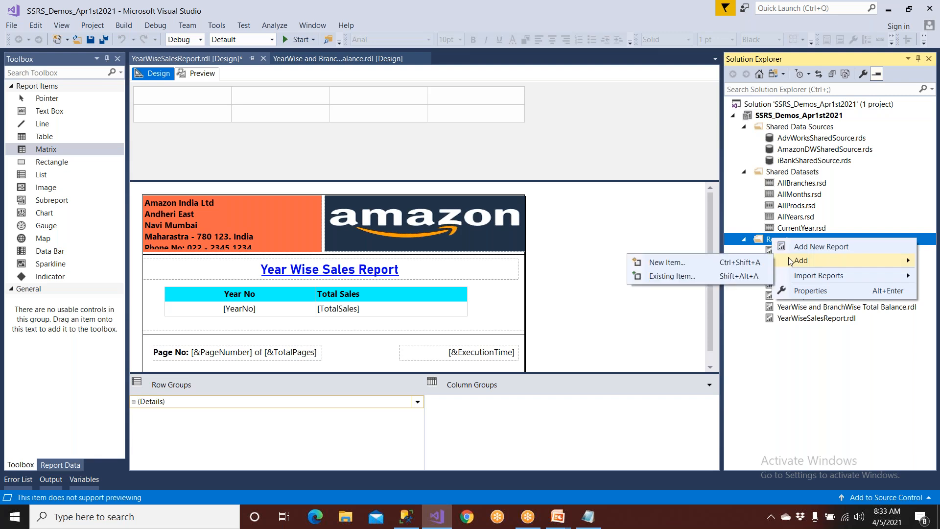
click(713, 263)
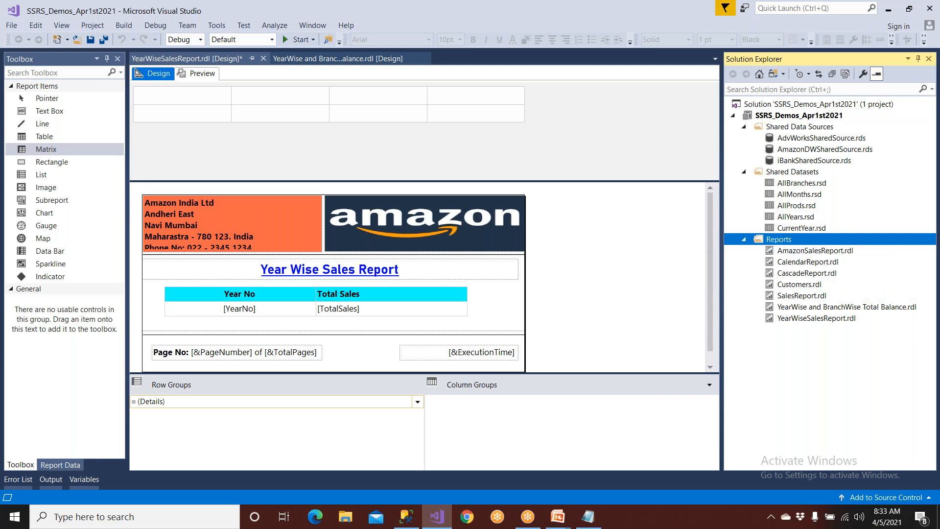
click(429, 177)
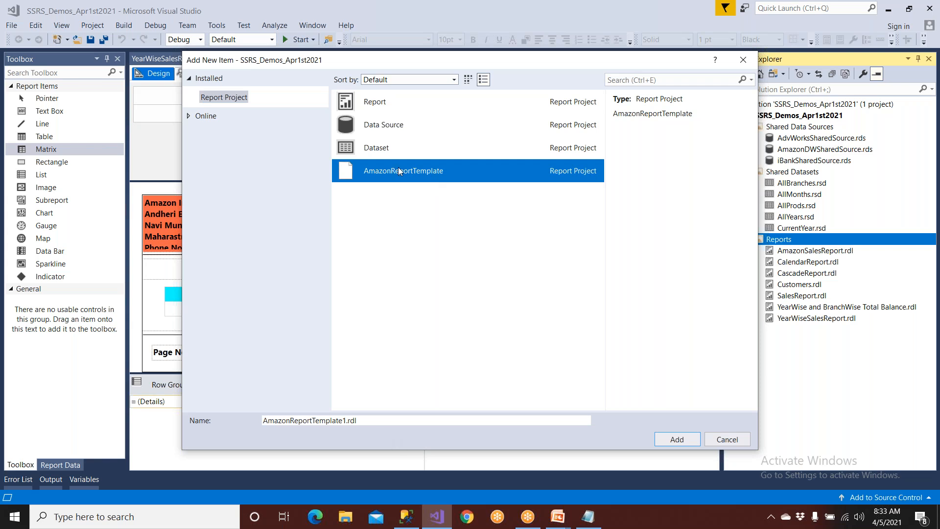
Name the new item SalesDrillDownReport and add it to the project from AmazonReportTemplate.
drag(374, 420, 244, 434)
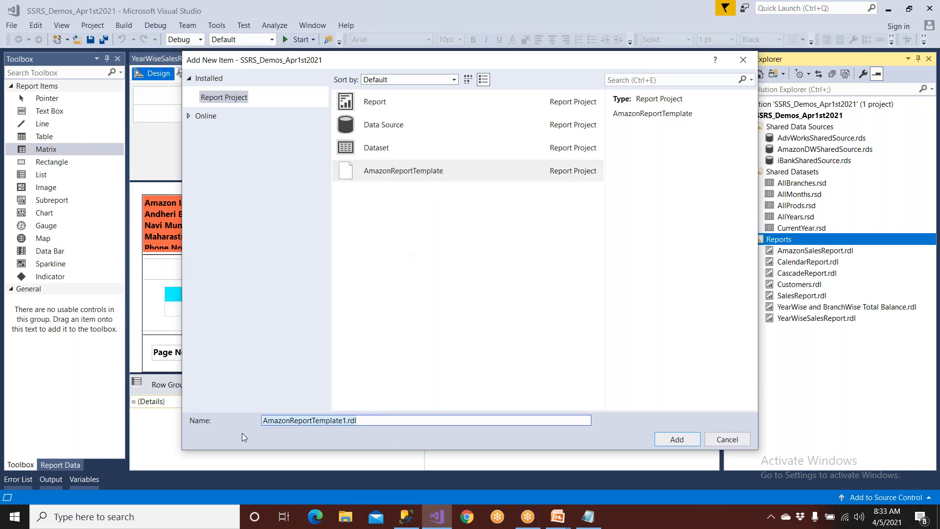
text(DrillDownReport)
key(Home)
text(Sales)
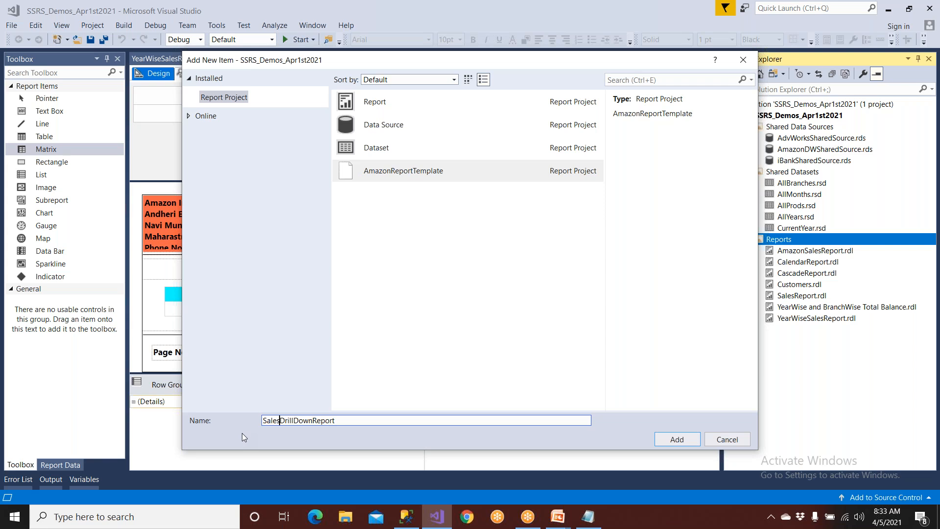
click(374, 169)
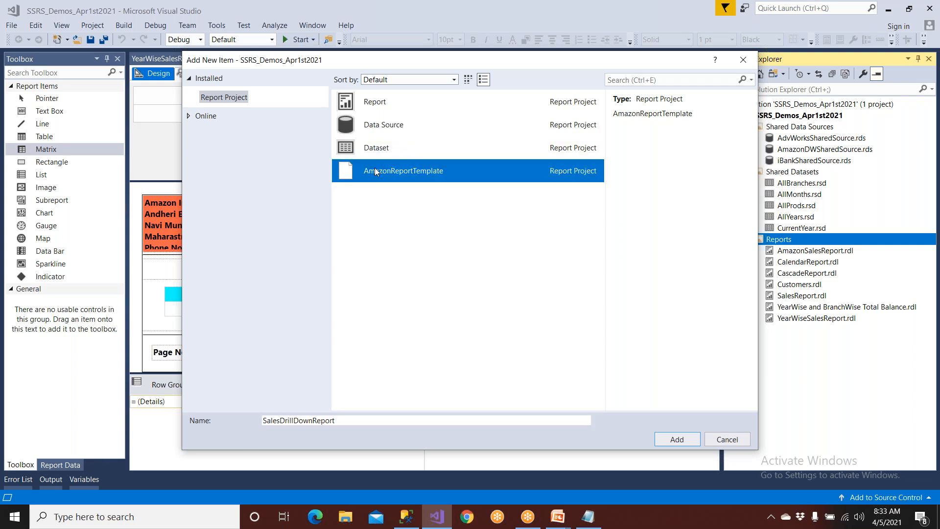
click(362, 420)
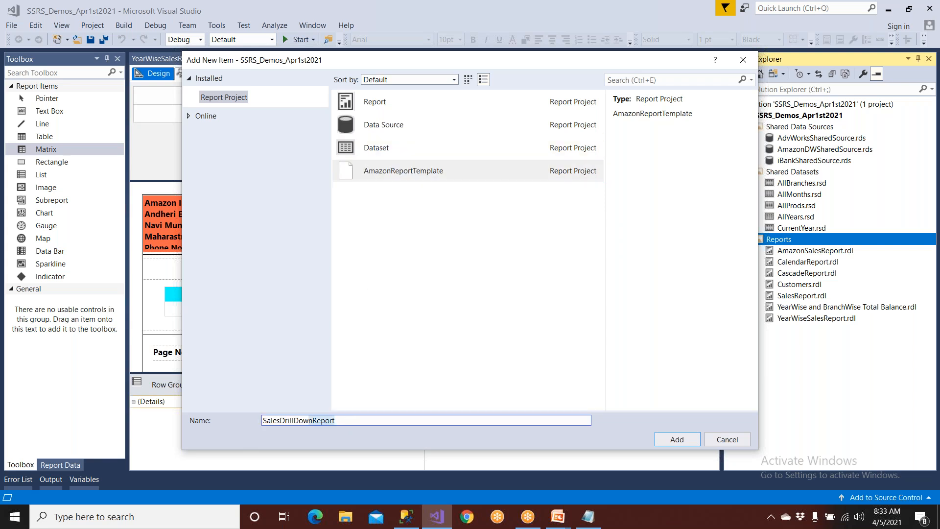
click(680, 440)
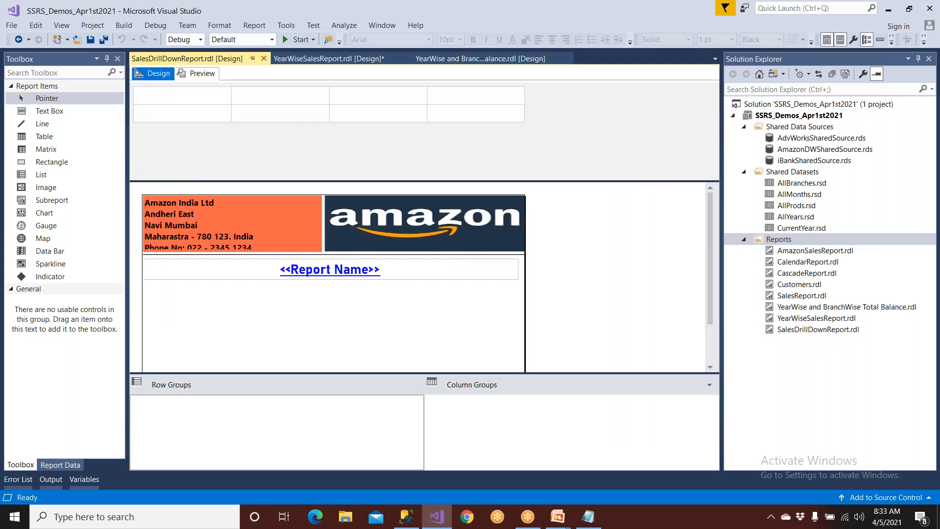
Replace the report name placeholder in SalesDrillDownReport with the title "Adv Works Sales Report".
click(833, 331)
click(318, 270)
drag(381, 271, 261, 270)
text(Ad)
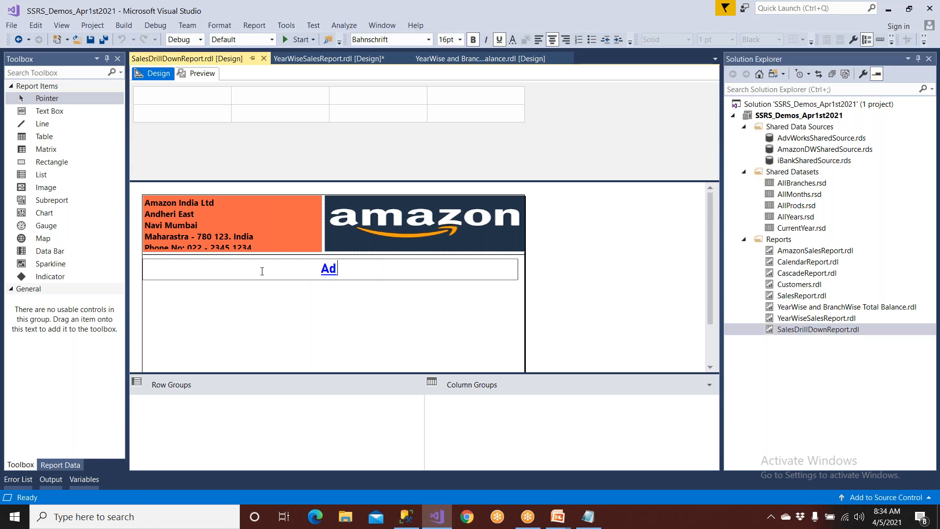
text(v Works)
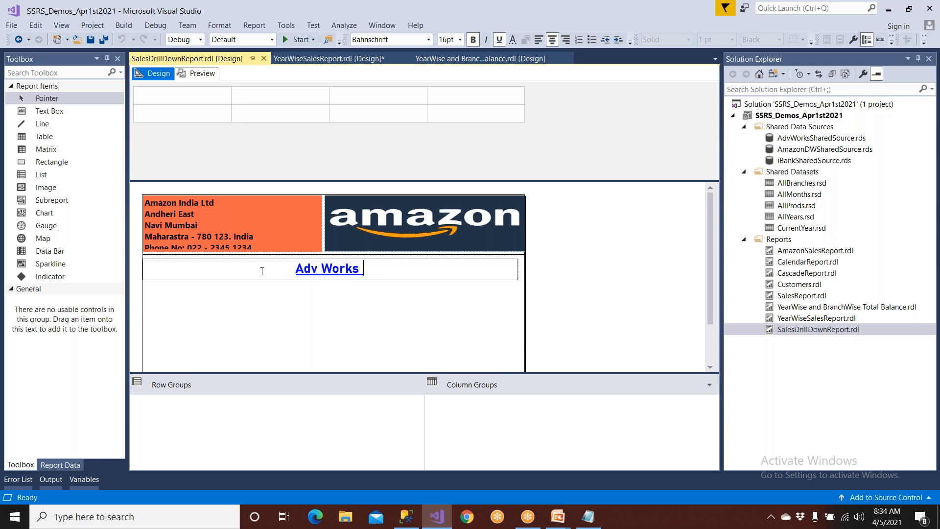
text( Sales Report)
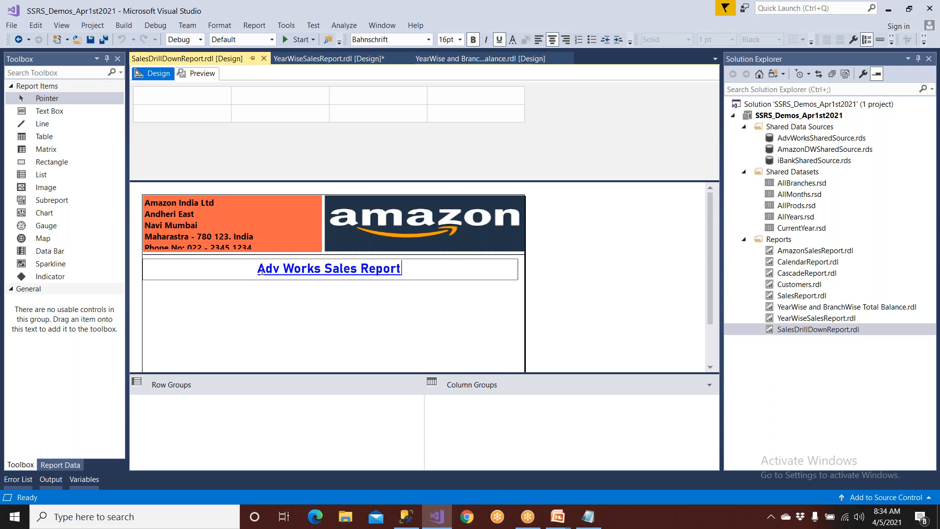
text(!)
Switch to SQL Server Management Studio and look through the tables of the AdventureWorks database.
click(405, 516)
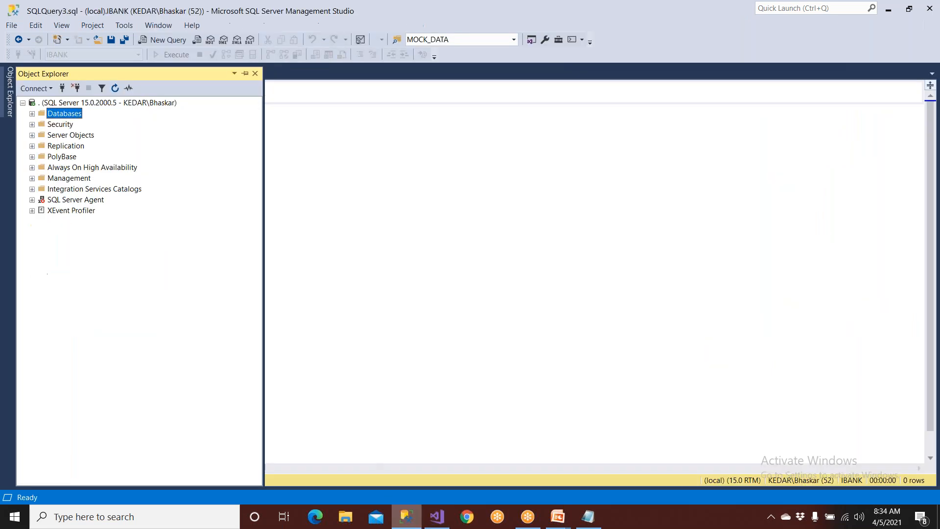
double_click(56, 116)
click(76, 148)
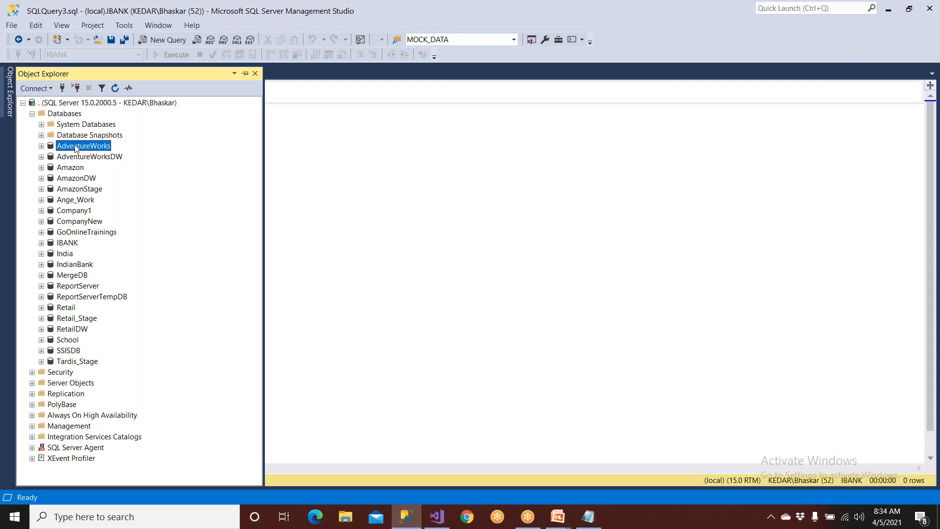
click(42, 147)
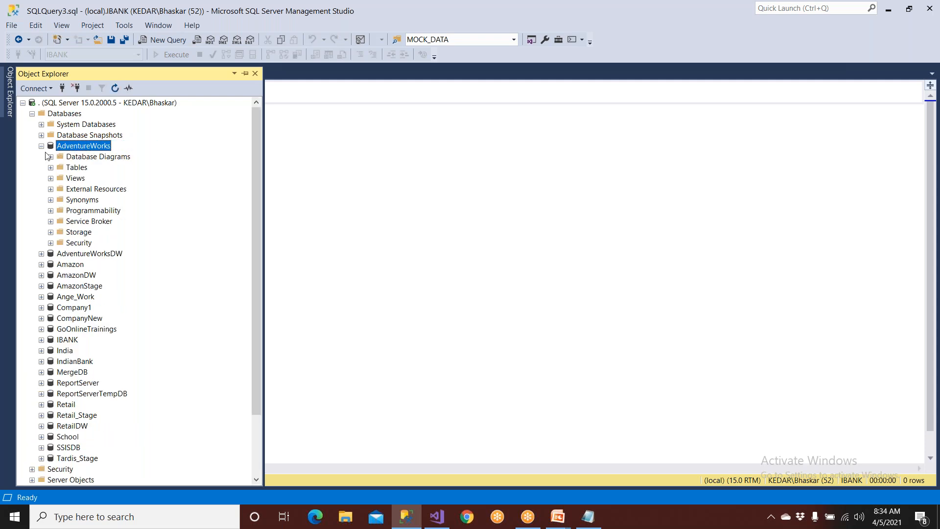
click(50, 168)
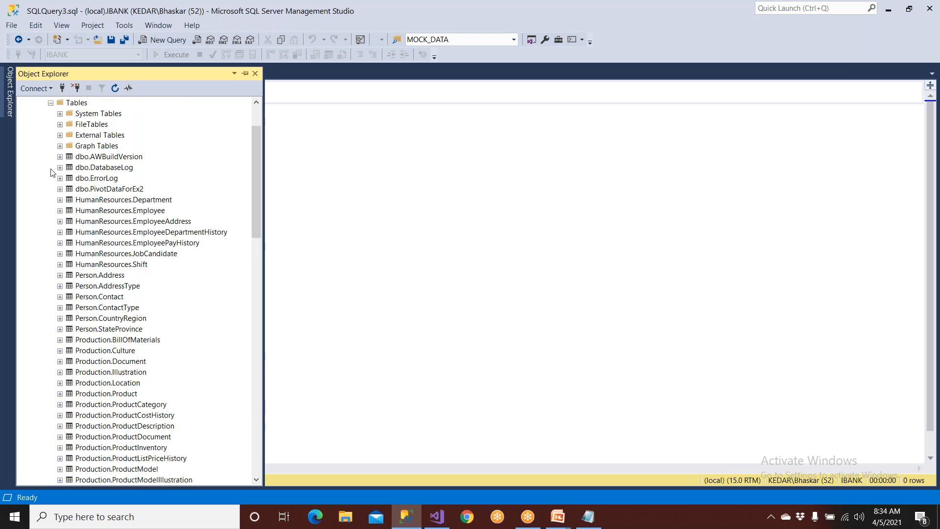
scroll(96, 240, down, 6)
scroll(95, 240, down, 4)
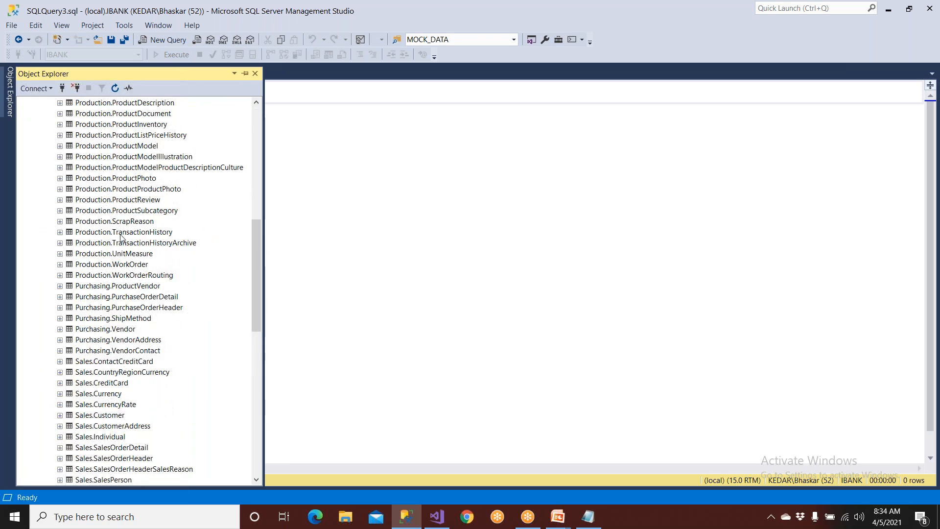
click(510, 182)
Switch back to Visual Studio, close the Toolbox and select the report's Data Sources folder.
mouse_move(558, 517)
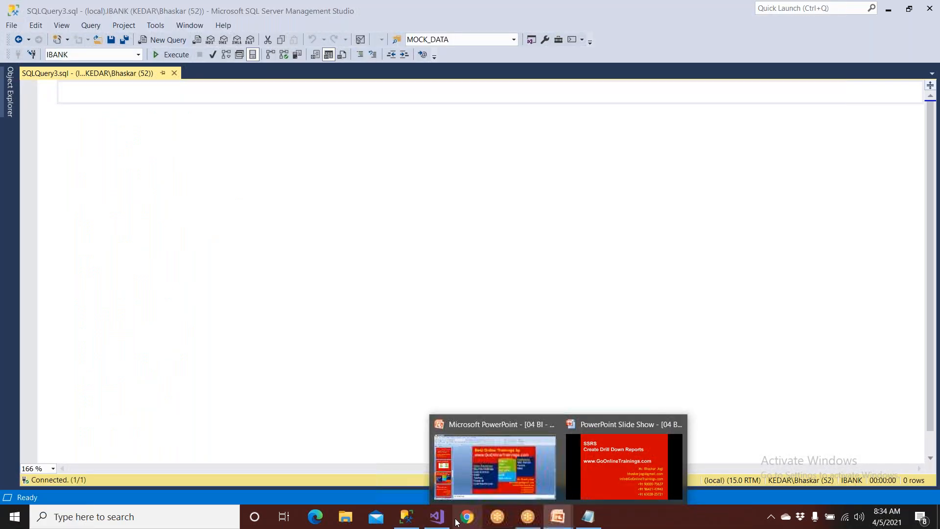
click(437, 517)
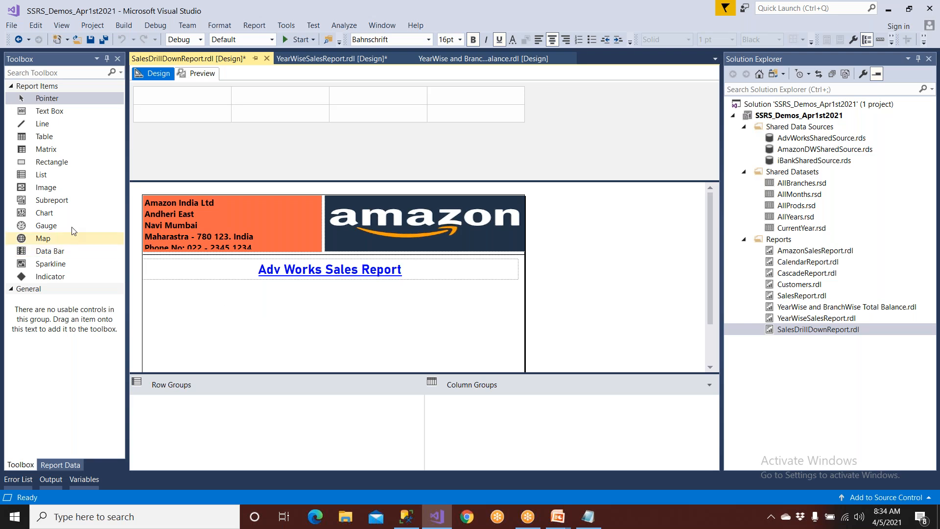
click(118, 59)
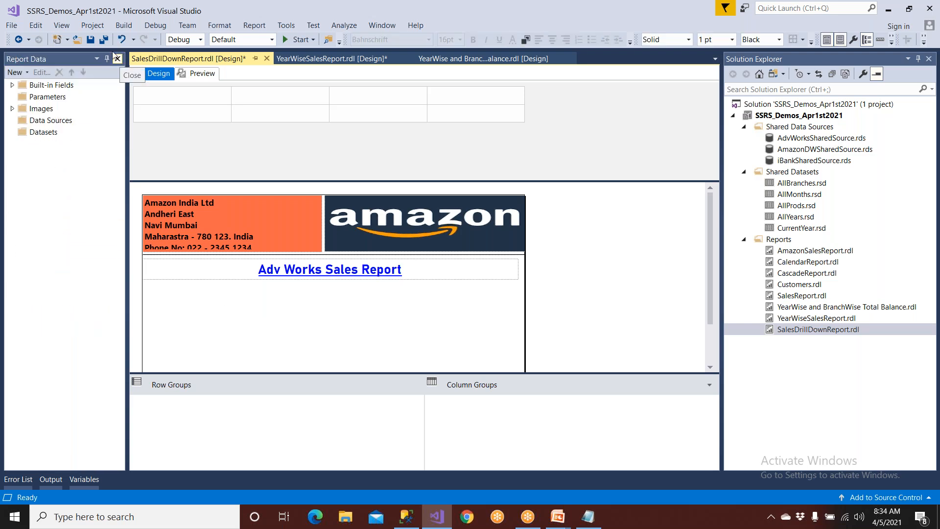
click(40, 124)
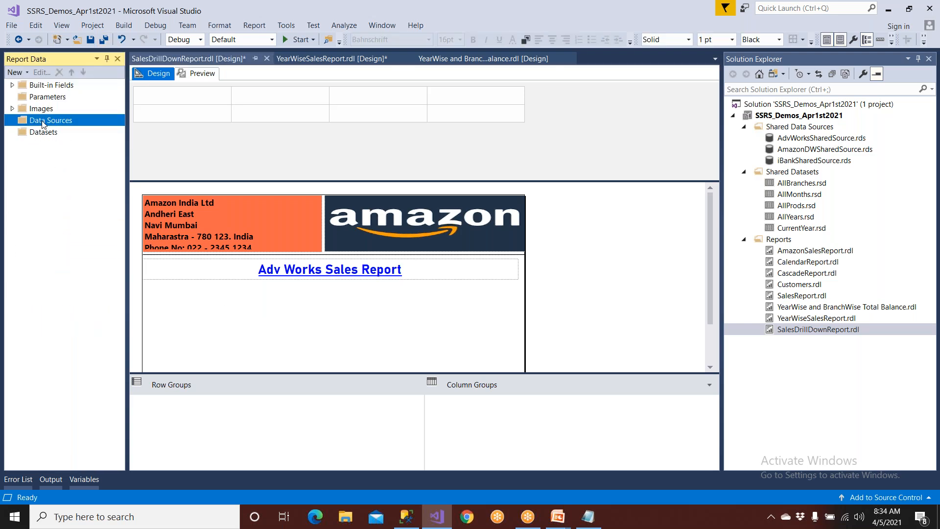
Close the Report Data pane and show it again, repeating this a second time.
click(118, 59)
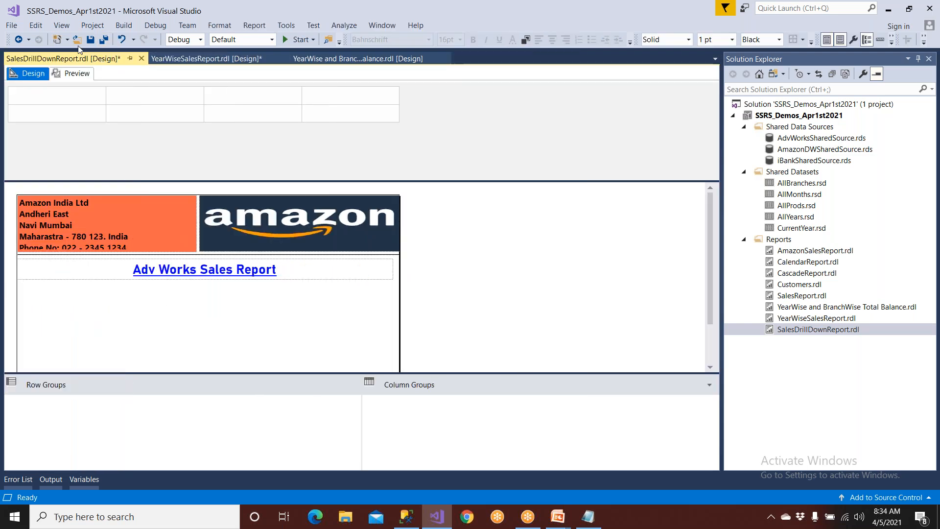
click(62, 26)
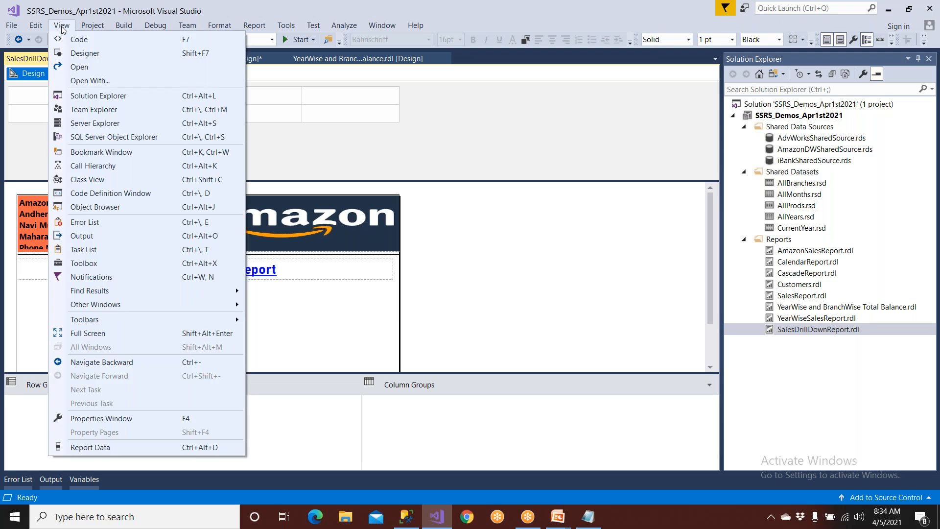
click(84, 447)
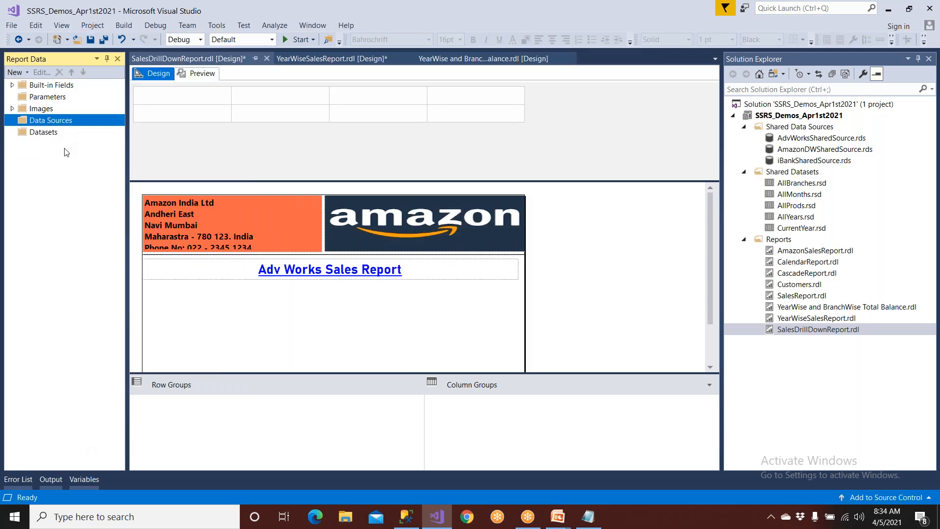
click(118, 59)
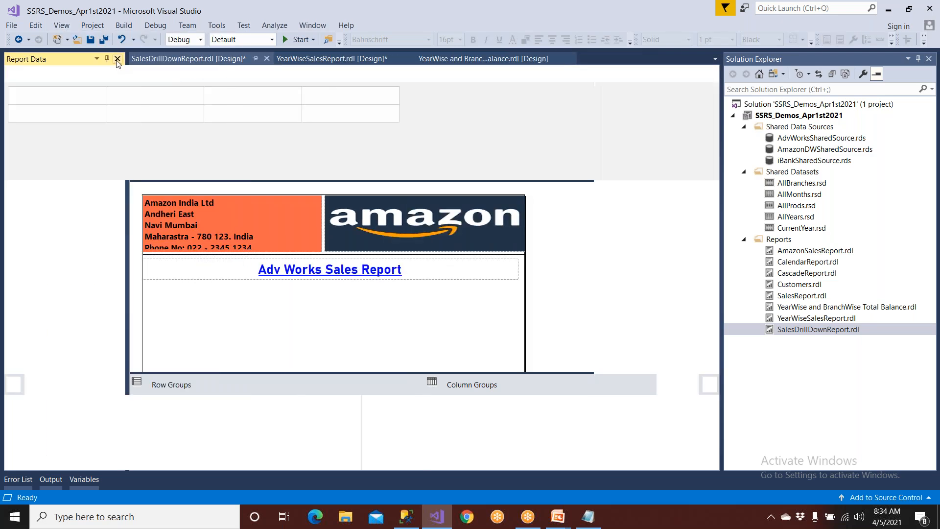
click(137, 264)
click(141, 315)
click(62, 25)
click(291, 293)
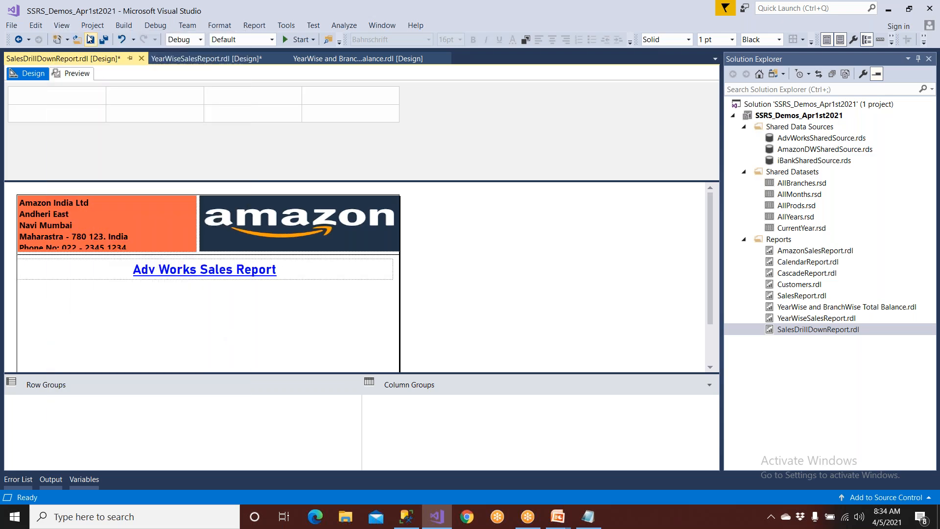
click(68, 30)
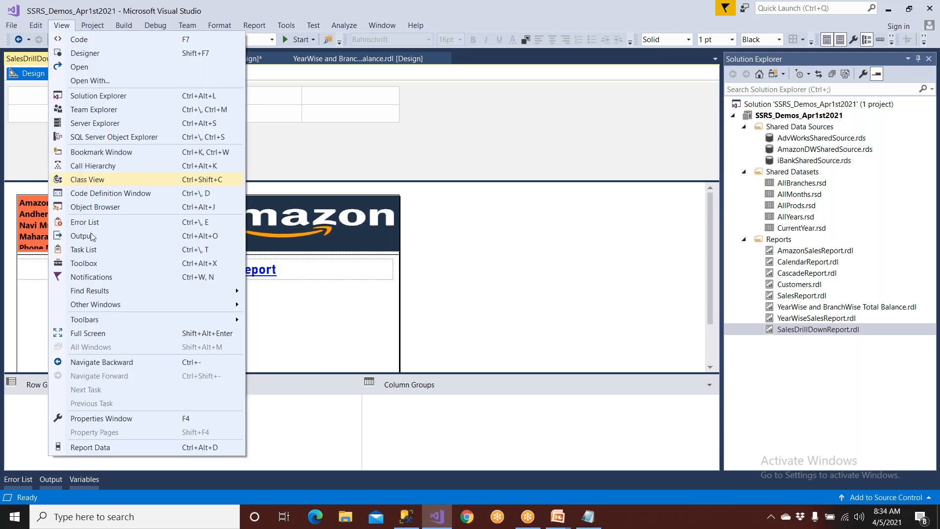
click(93, 447)
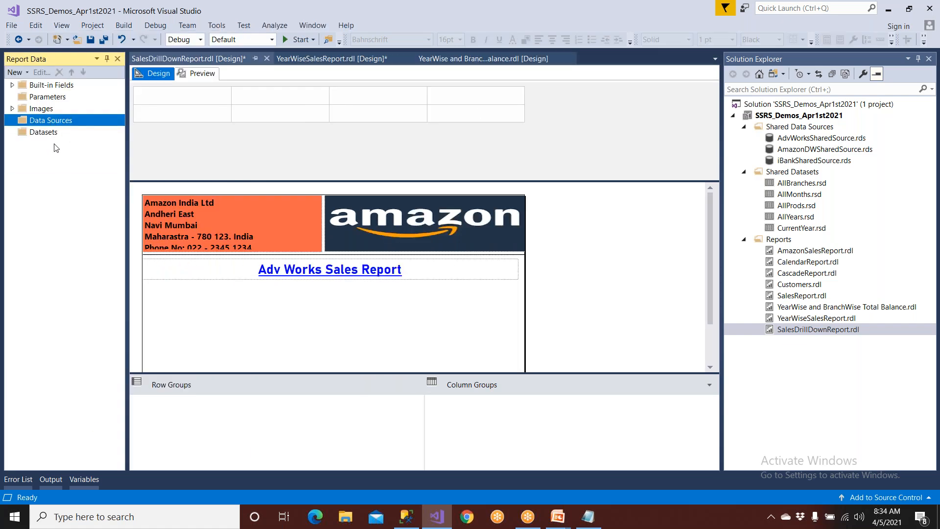
Close Solution Explorer and show it again.
click(929, 59)
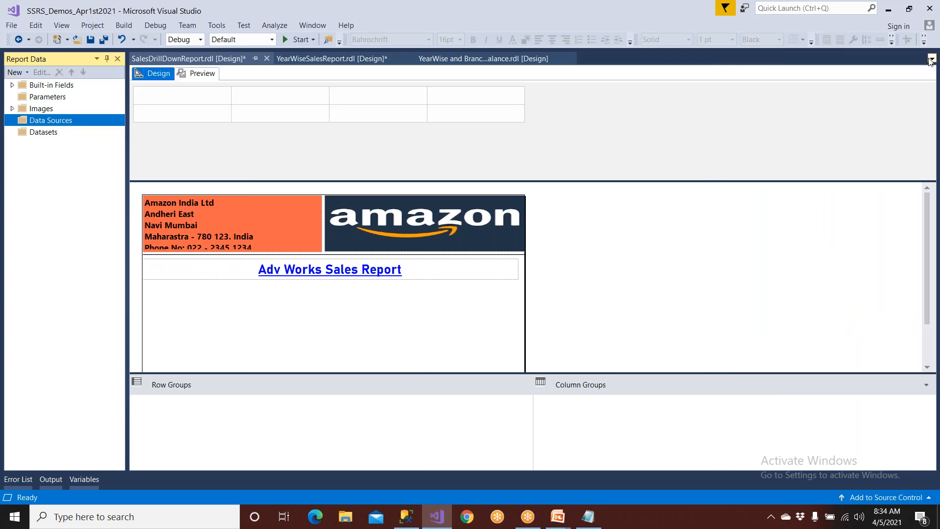
click(60, 26)
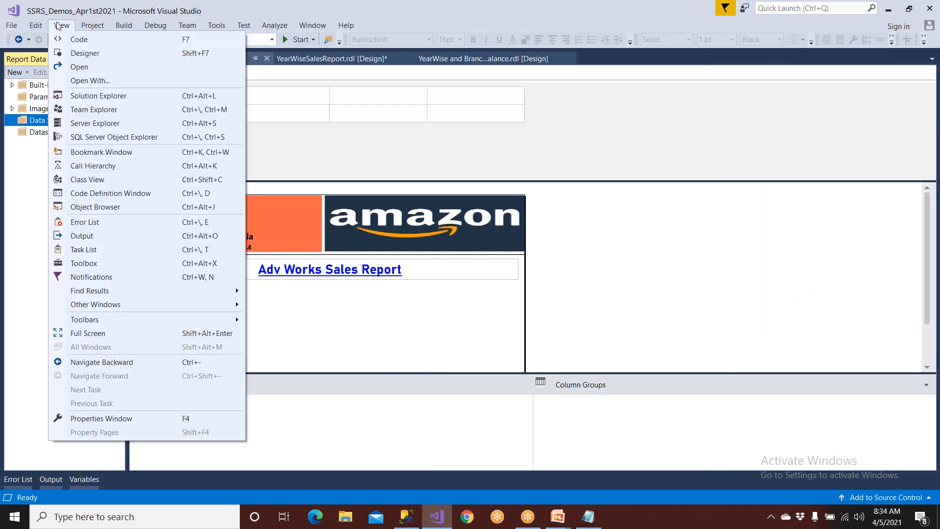
click(104, 97)
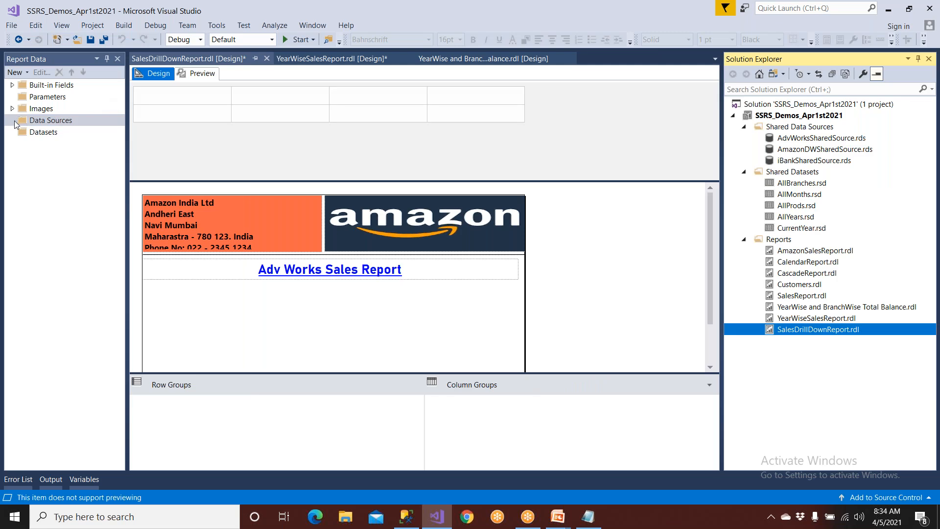
Start a new data source for the report, examine its connection and credentials options, and cancel it.
click(40, 133)
click(41, 132)
right_click(44, 120)
click(67, 126)
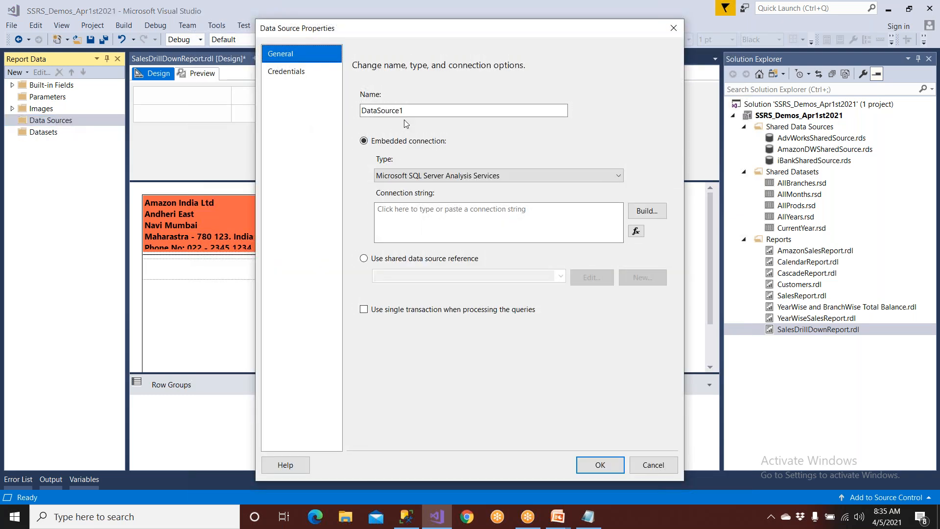
click(283, 105)
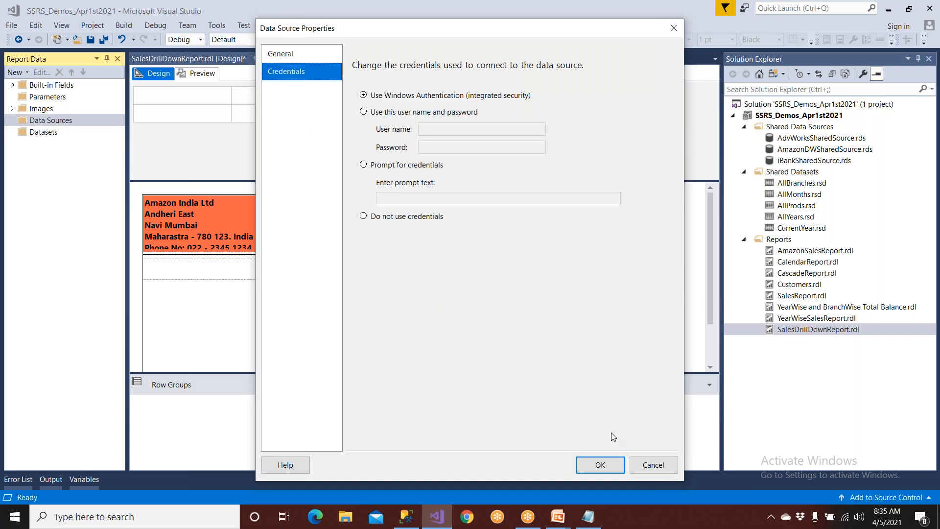
click(639, 463)
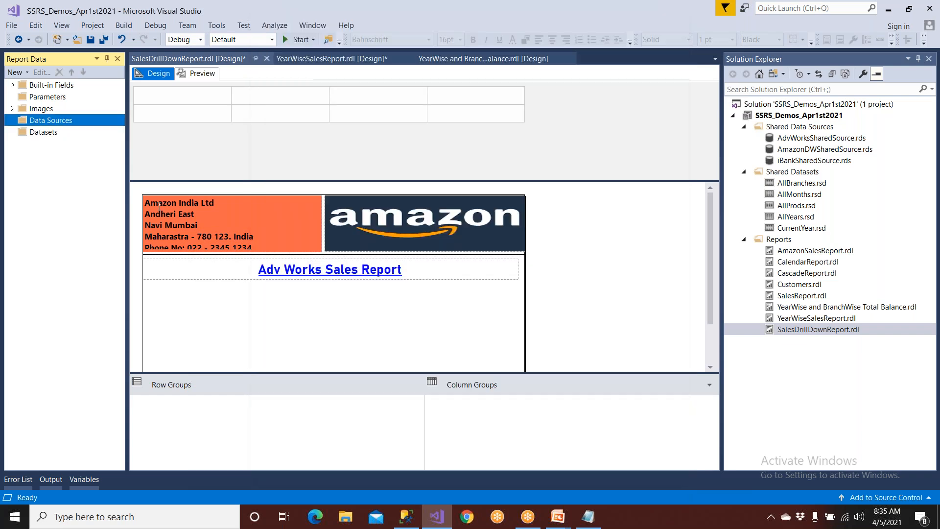
Add a new data source to the report and name it AdvWorksSource.
right_click(73, 124)
click(93, 129)
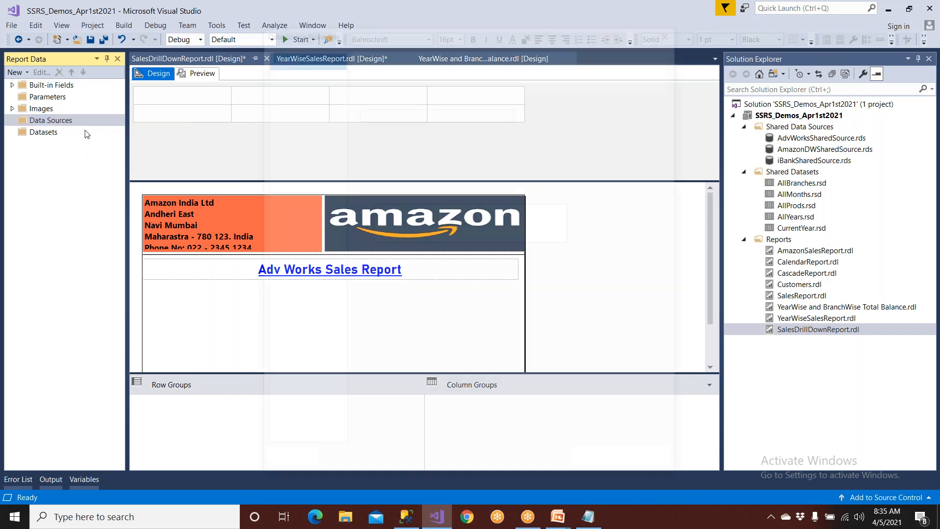
drag(419, 110, 300, 109)
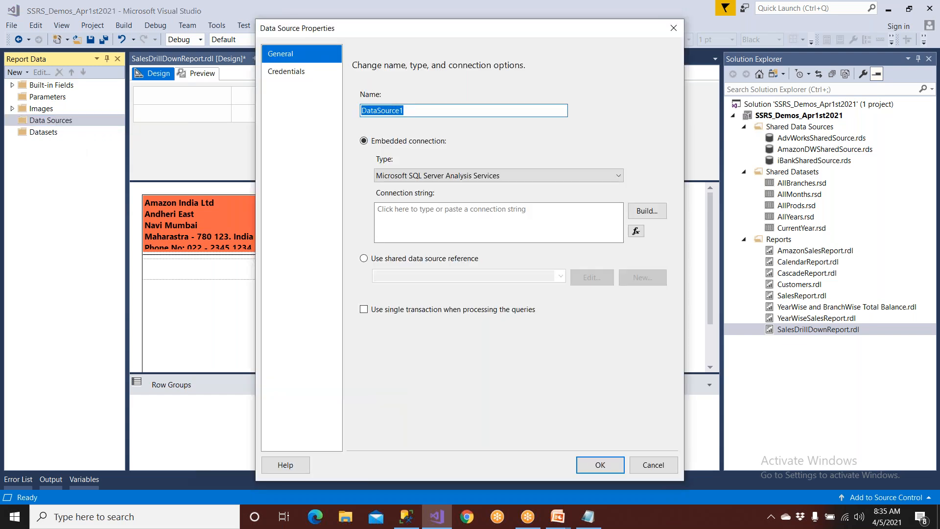
text(AdvWorksSrc)
key(BackSpace)
text(ource)
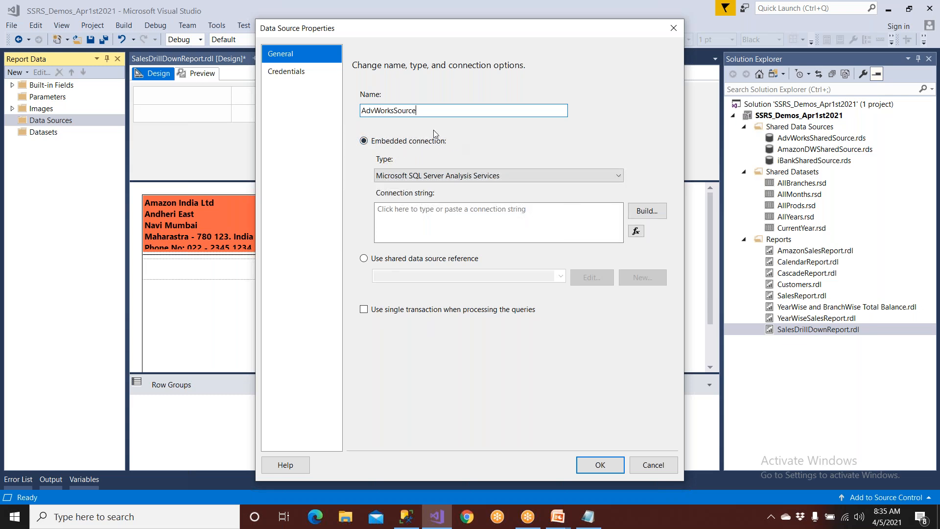
Point the data source to the shared data source reference AdvWorksSharedSource and accept it.
click(404, 260)
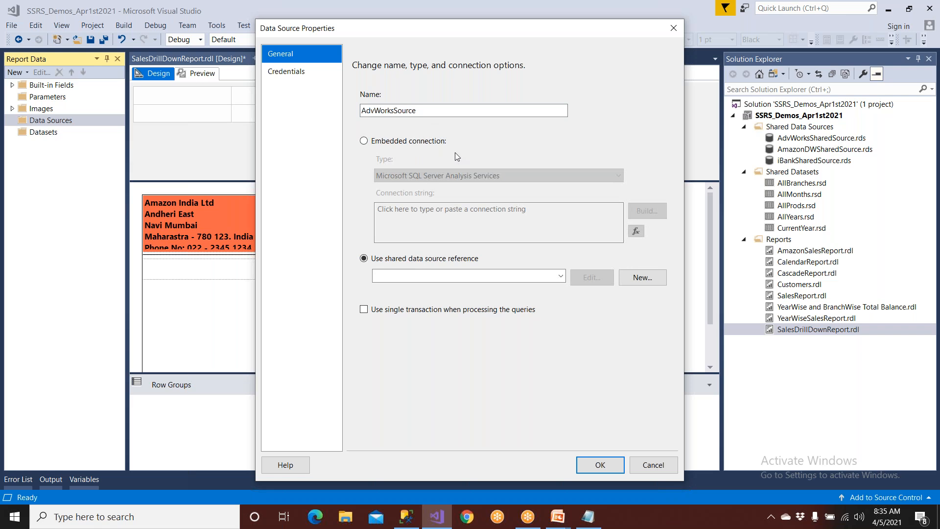
click(561, 276)
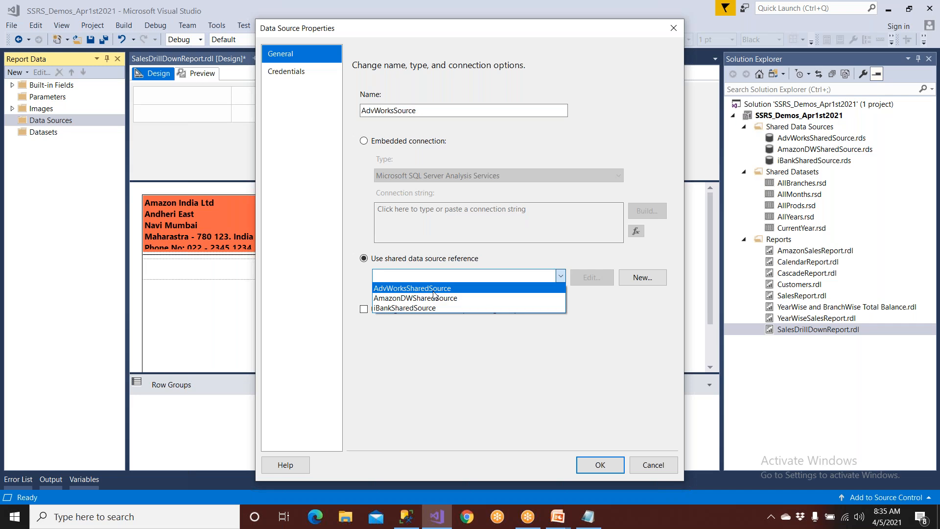
click(433, 290)
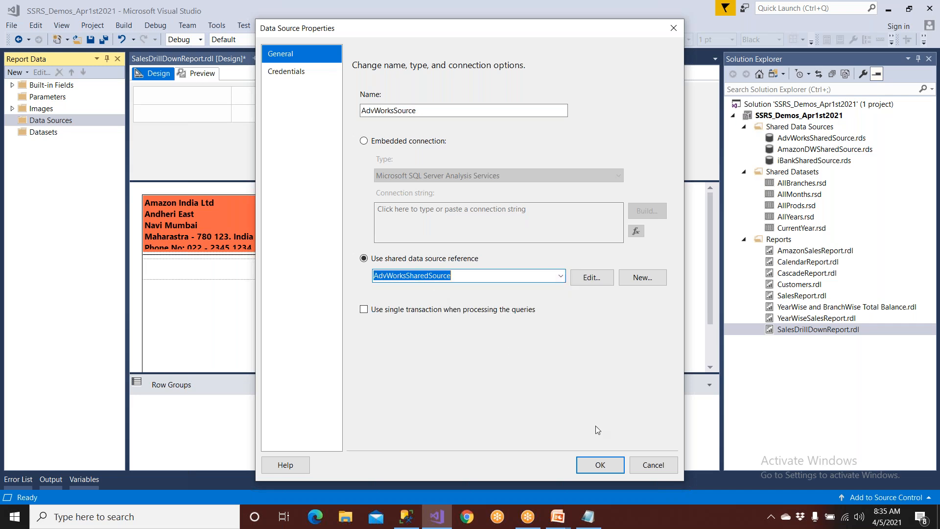
click(612, 469)
Start a new dataset named MainSET, embedded in the report, using AdvWorksSource as its data source.
click(52, 145)
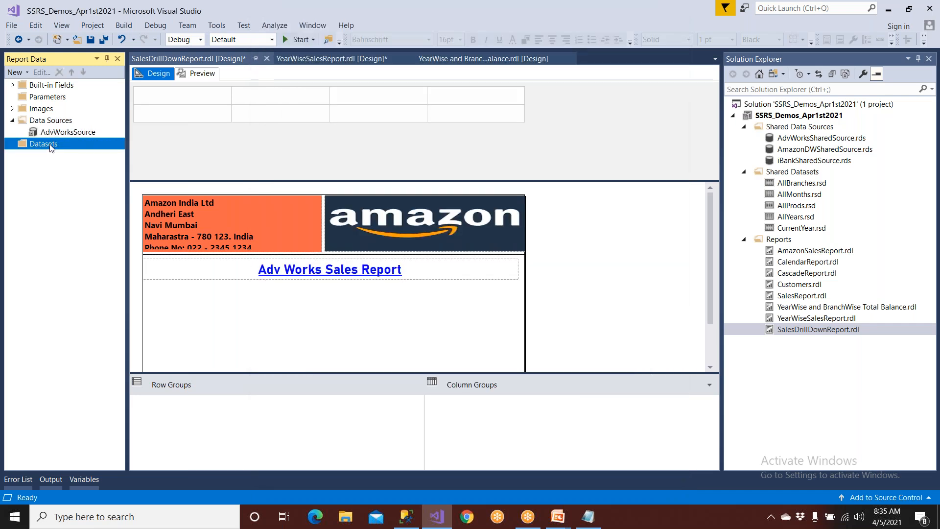
right_click(50, 145)
click(59, 155)
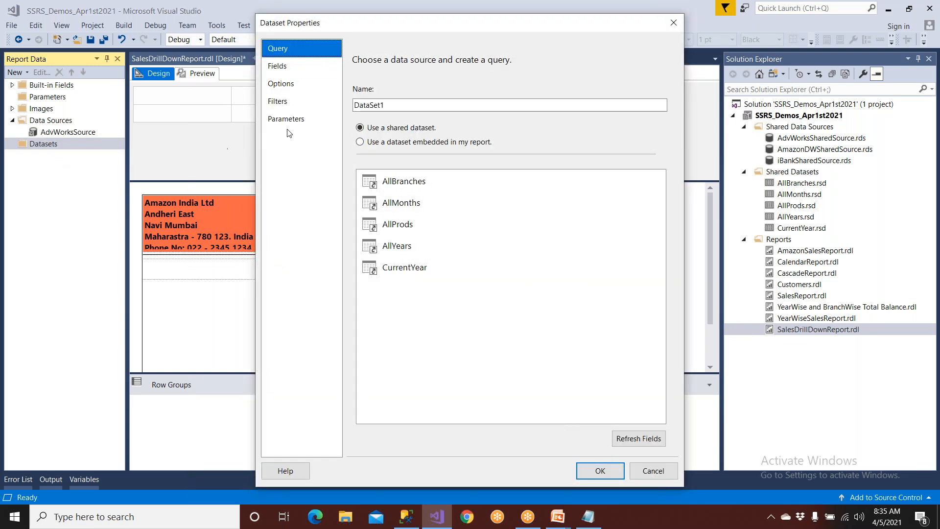
text(MainSET)
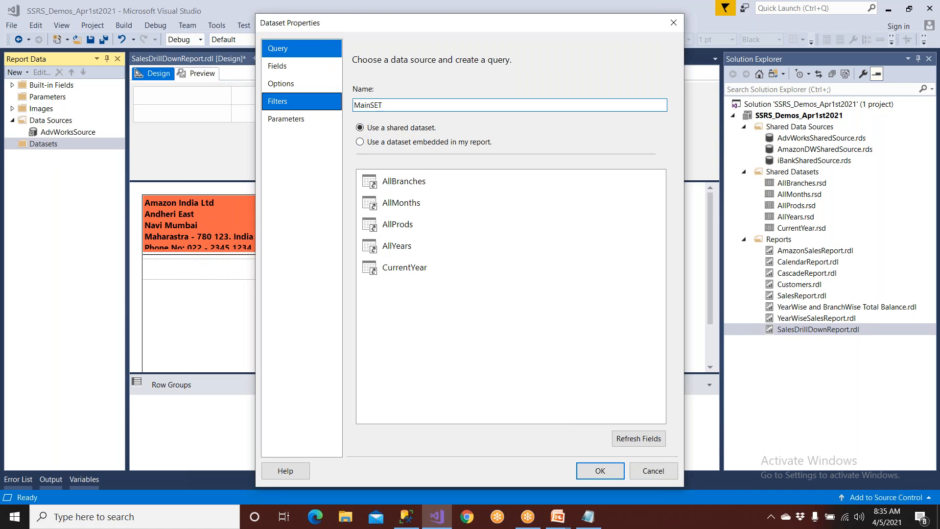
click(411, 143)
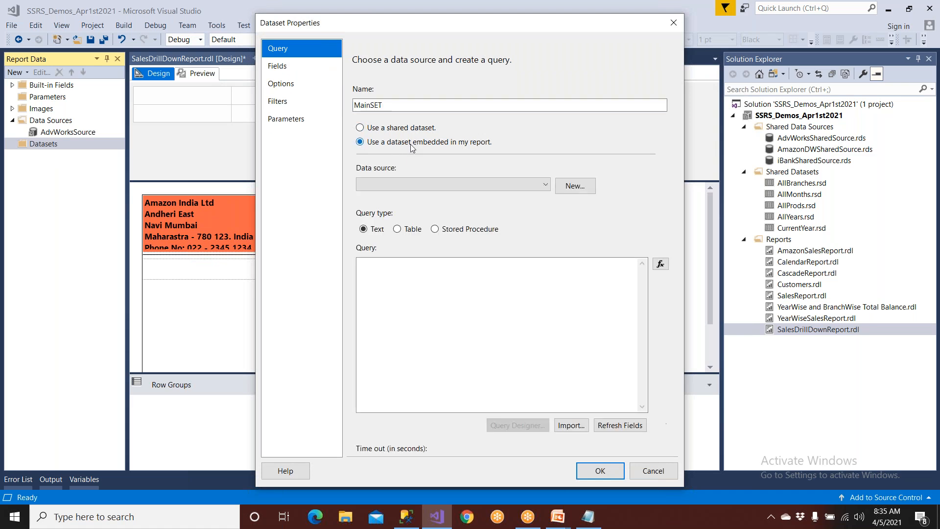
click(411, 184)
click(408, 198)
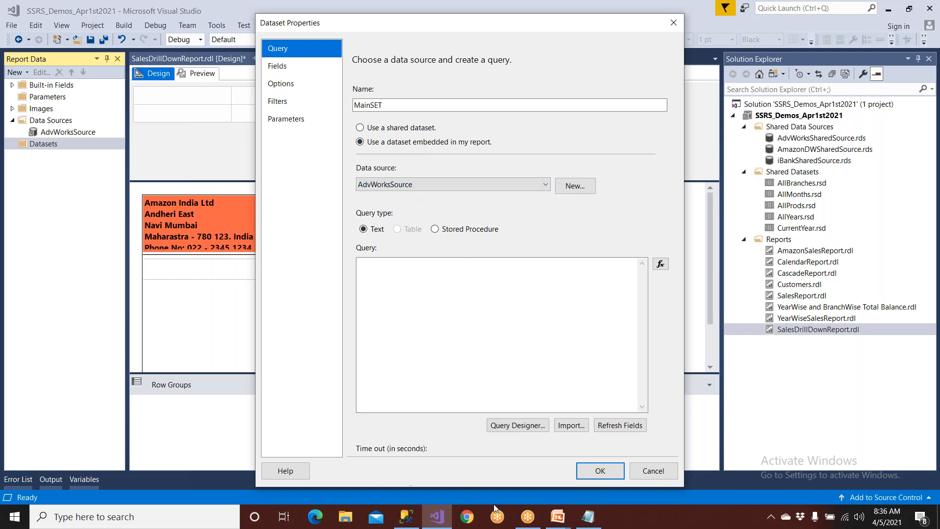
Switch to the PowerPoint slide show, advance to the Create Data Set slide and end the show.
click(558, 518)
click(579, 478)
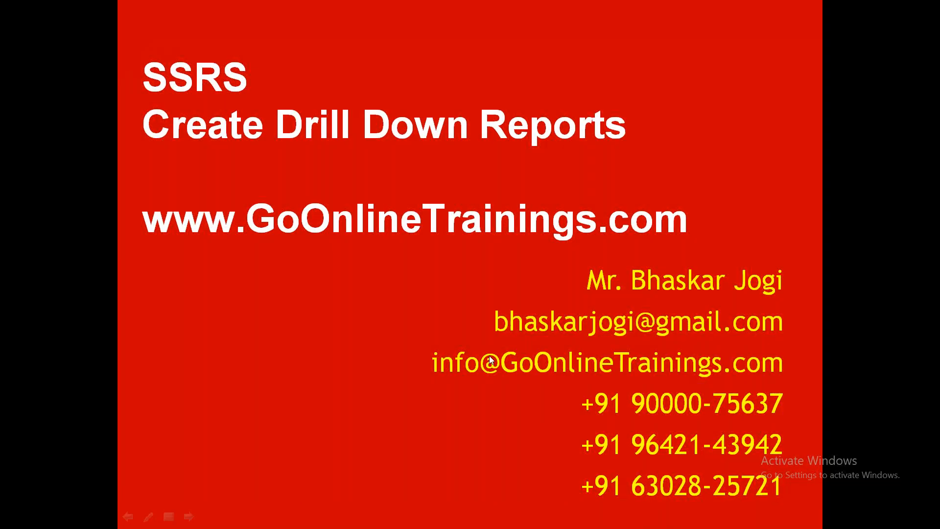
key(Right)
key(Right)
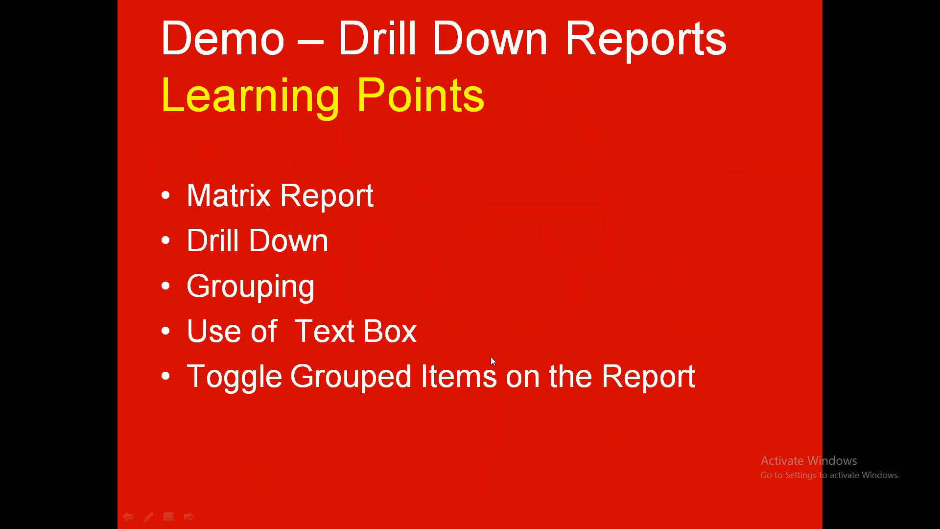
key(Right)
key(Right)
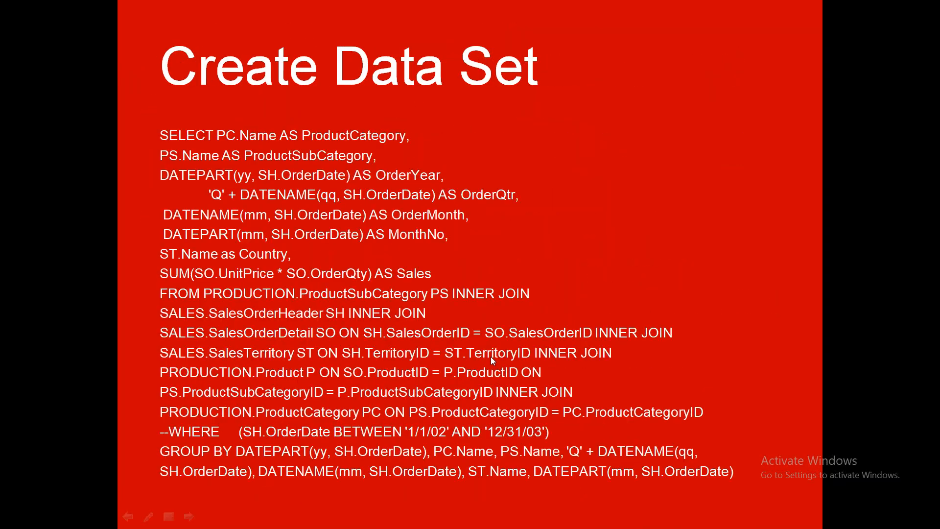
key(Escape)
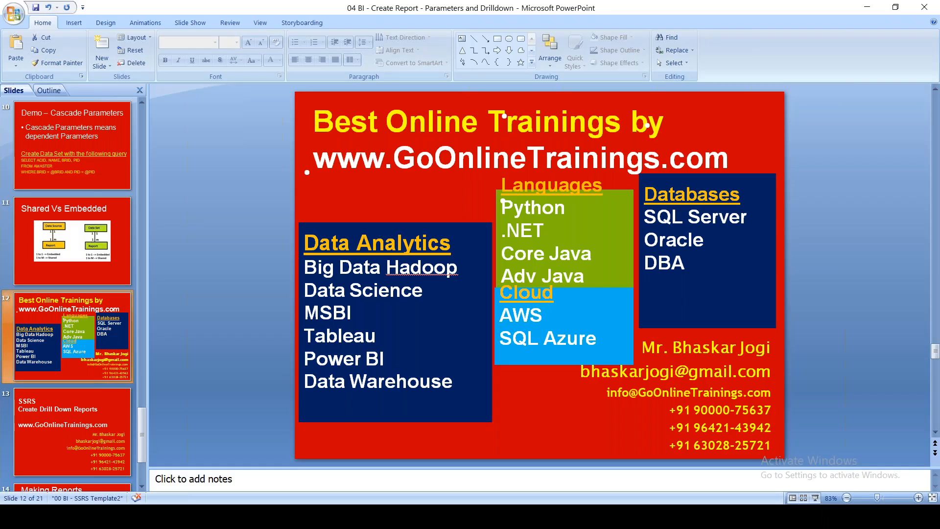
Copy the entire SQL query from the Create Data Set slide into the SQL Server Management Studio query window.
right_click(430, 294)
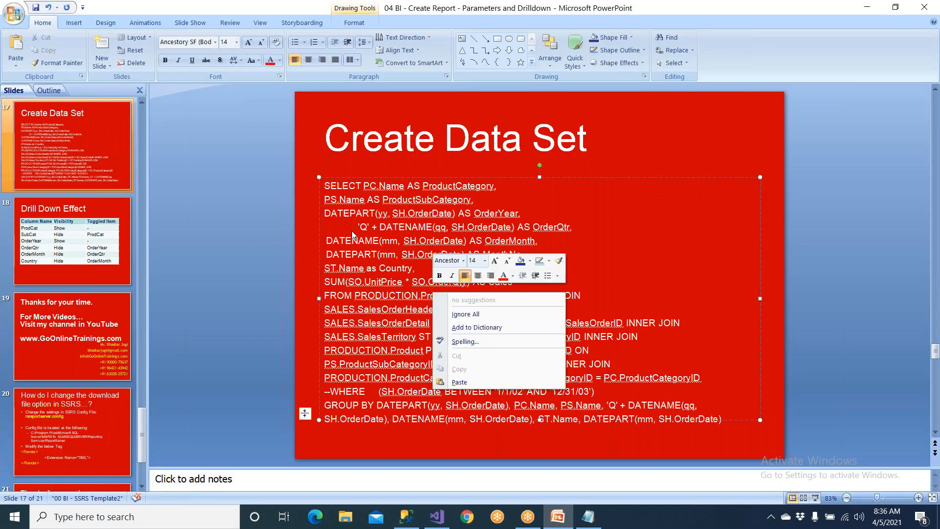
click(328, 188)
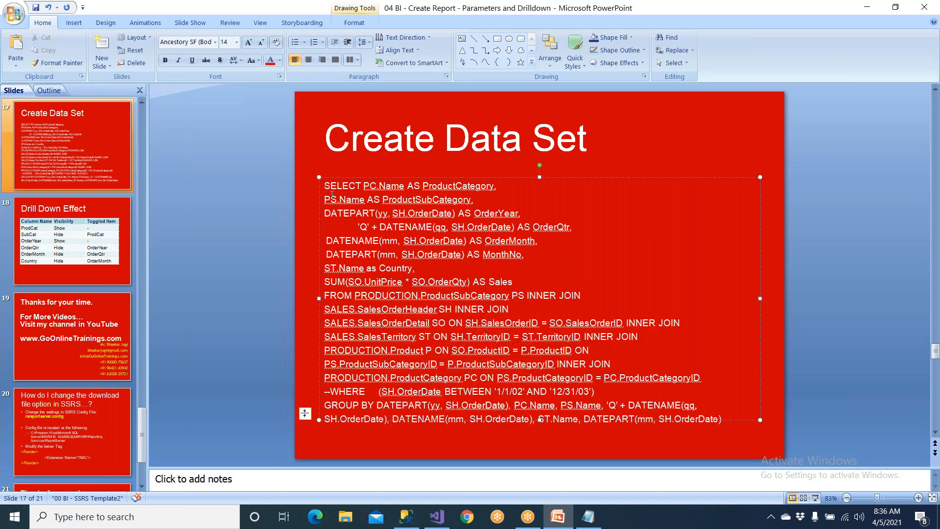
key(ctrl+a)
key(ctrl+c)
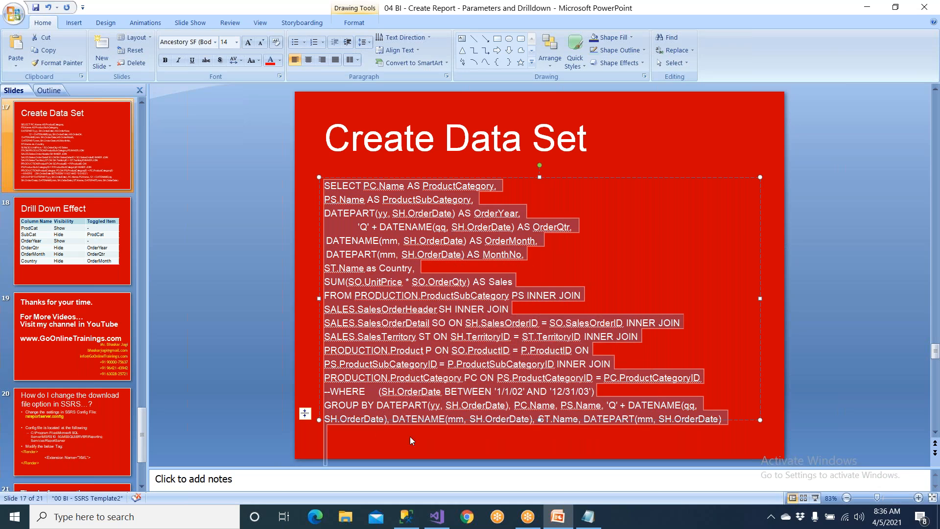
click(406, 517)
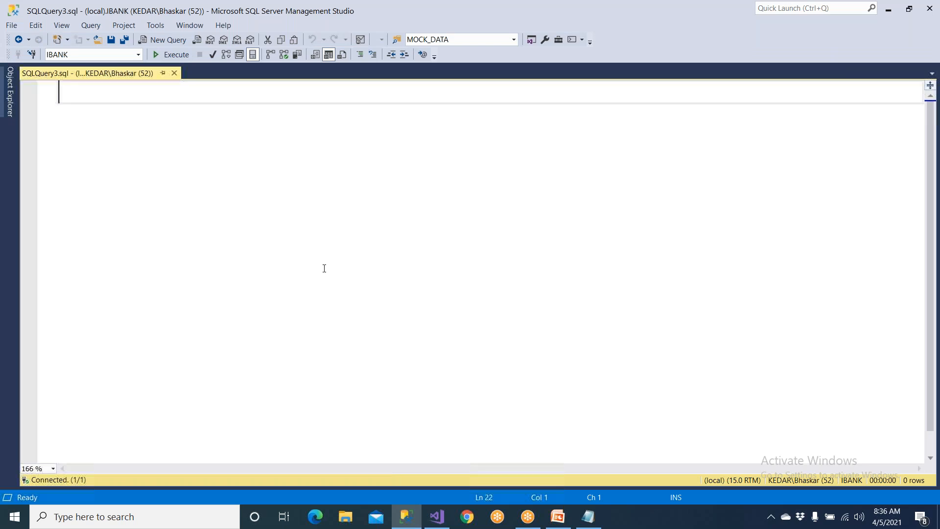
key(ctrl+v)
scroll(325, 269, up, 2)
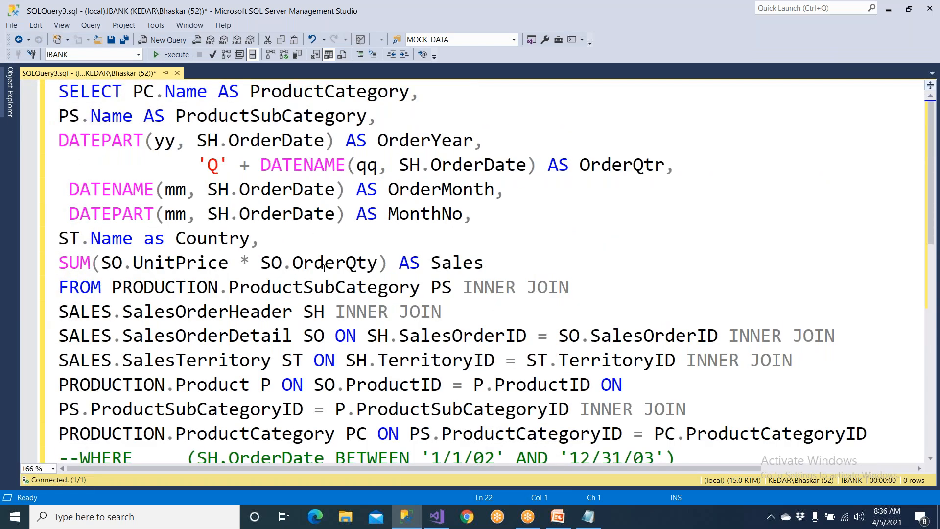
scroll(325, 269, down, 4)
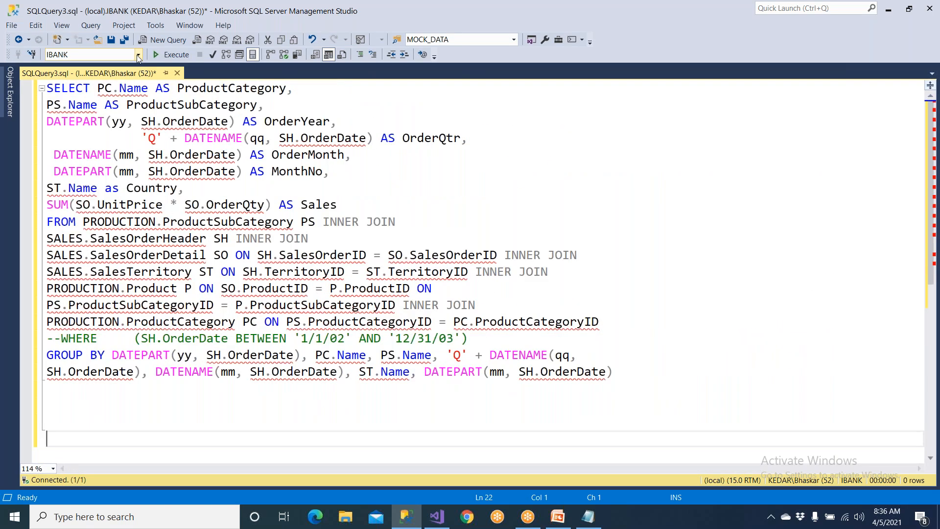
Set the query's database to AdventureWorks and execute the query.
click(138, 55)
scroll(119, 79, up, 3)
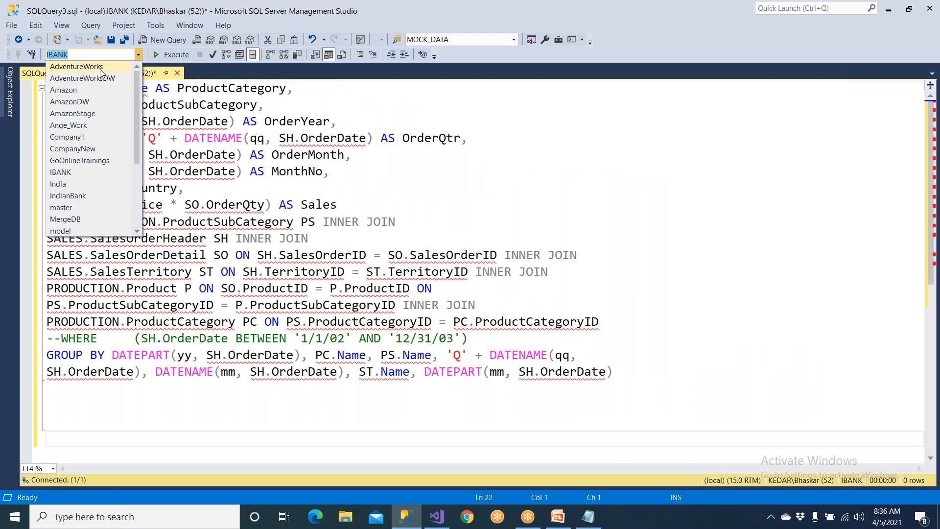
click(100, 67)
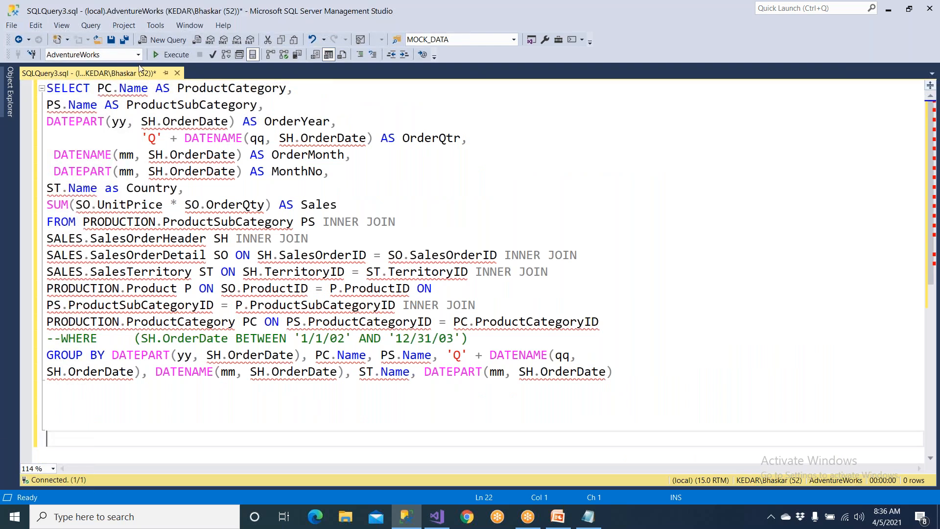
click(168, 55)
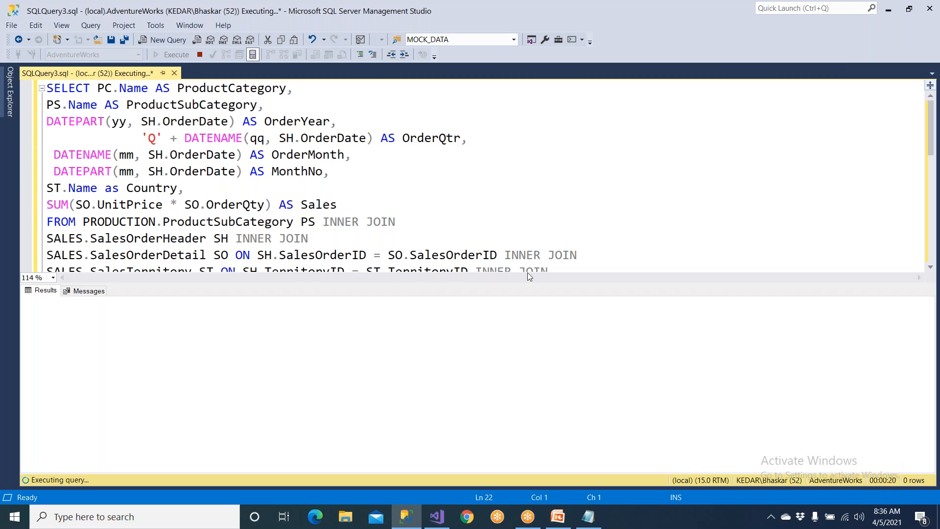
Review the query's joins, GROUP BY clause and Sales expression, and hide the results pane.
click(435, 214)
scroll(435, 214, down, 3)
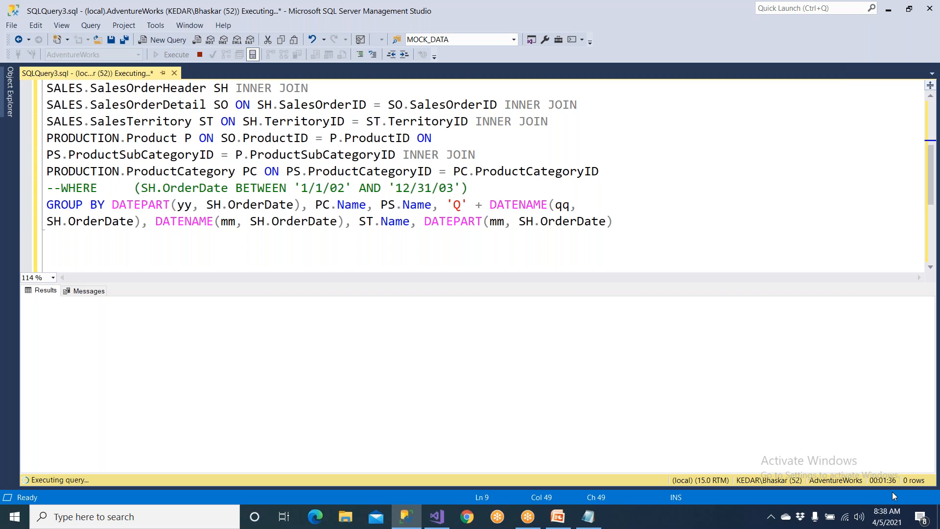
click(105, 208)
scroll(107, 208, up, 3)
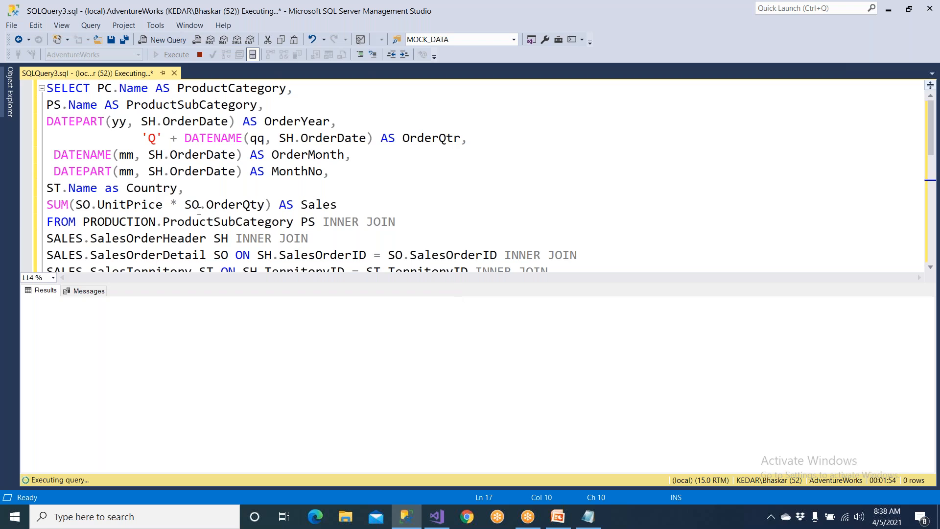
drag(38, 211, 399, 218)
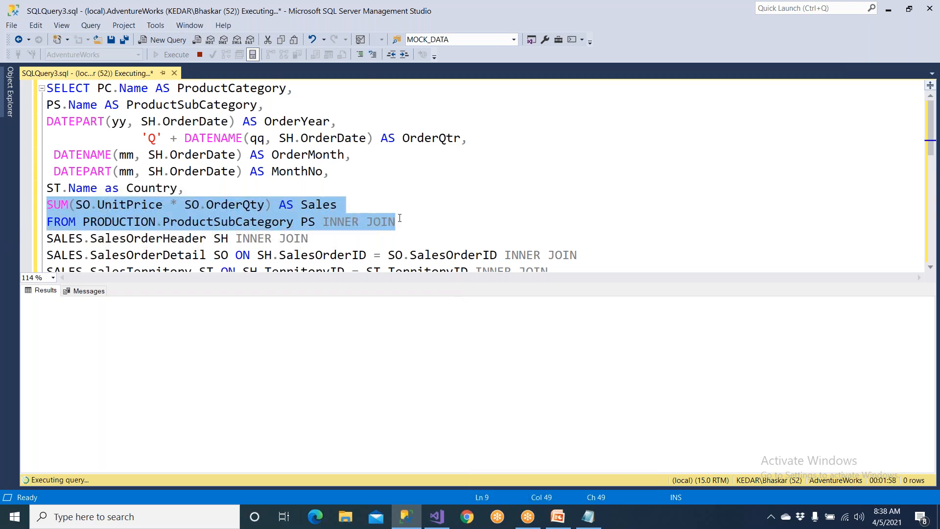
key(ctrl+r)
click(263, 253)
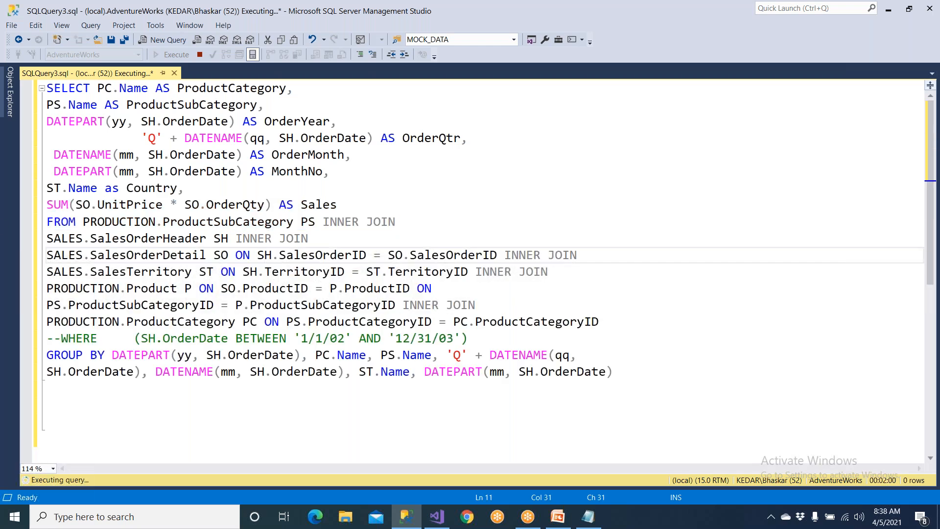
Indent the SELECT column list, from PC.Name through the Sales sum, by several tab stops.
drag(47, 105, 338, 205)
key(Tab)
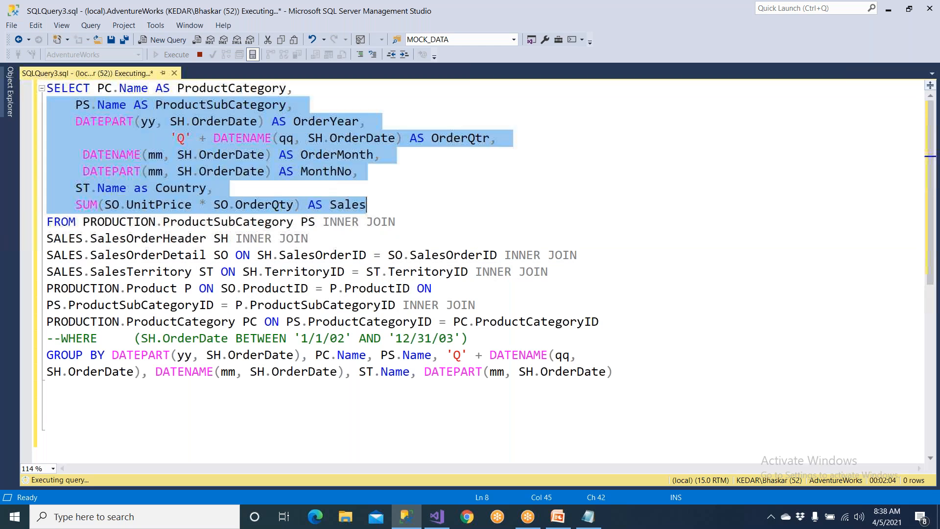
key(Tab)
key(Tab)
click(93, 89)
key(Tab)
key(Tab)
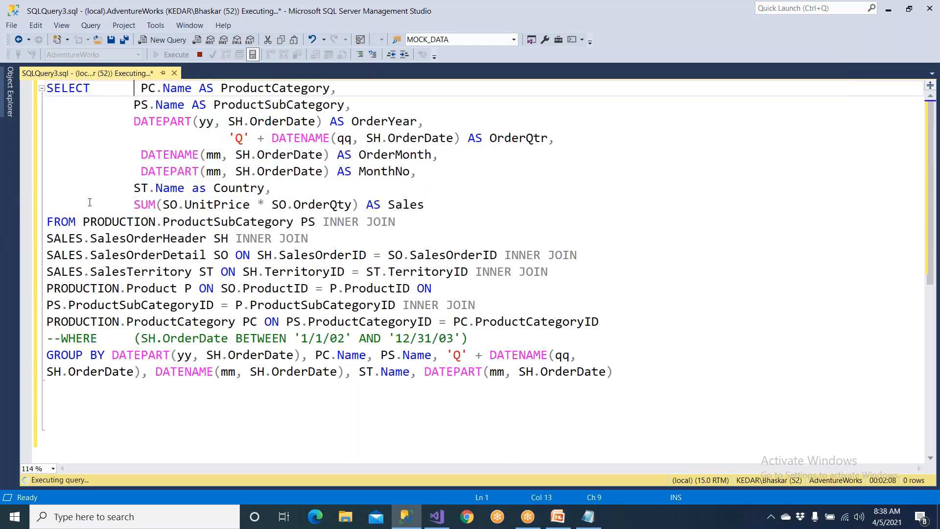
Move the tables after FROM onto their own line and indent all the join lines by three tab stops.
click(89, 223)
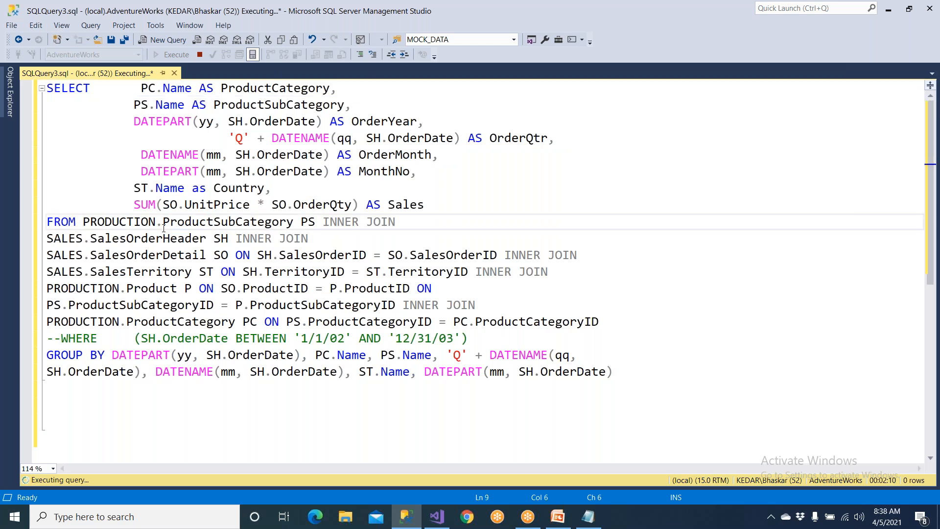
key(Return)
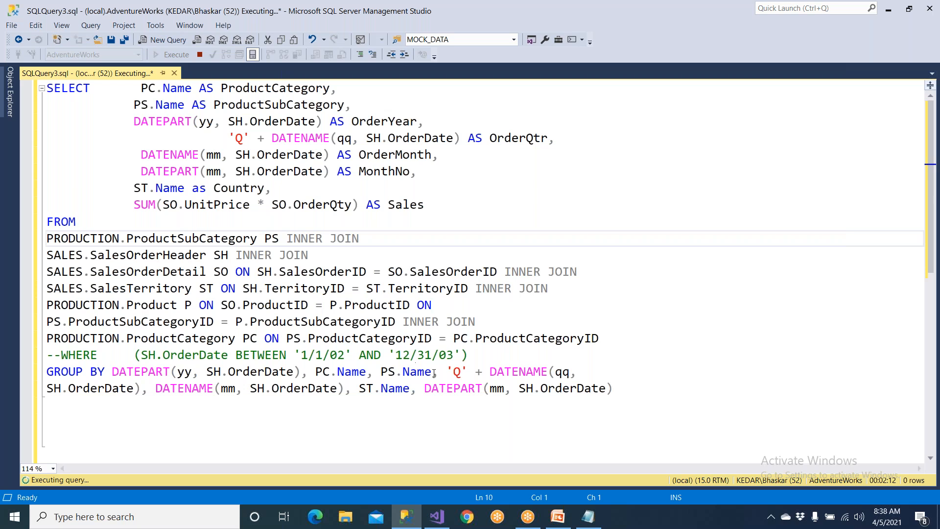
shift+click(602, 342)
key(Tab)
key(Tab)
key(Tab)
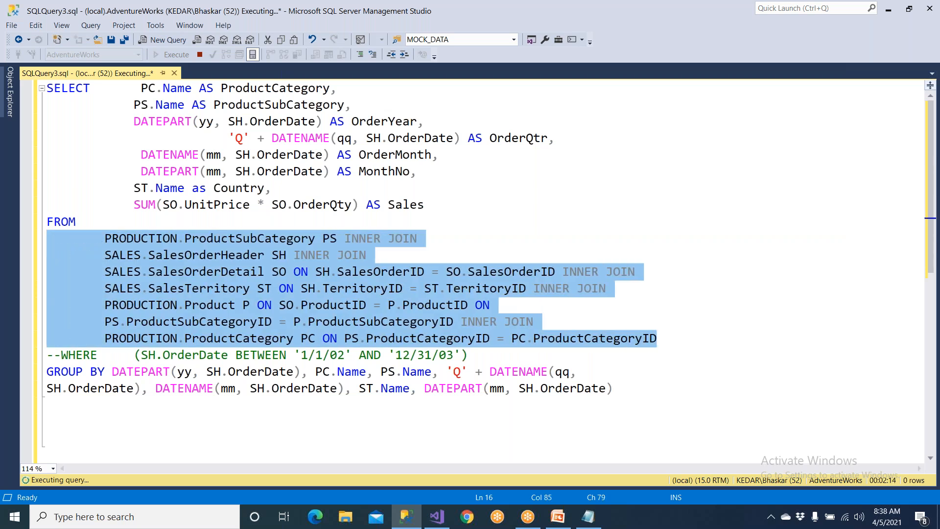
Highlight PC.Name and the ProductCategory and ProductSubCategory aliases in the SELECT list.
click(163, 254)
drag(133, 89, 194, 93)
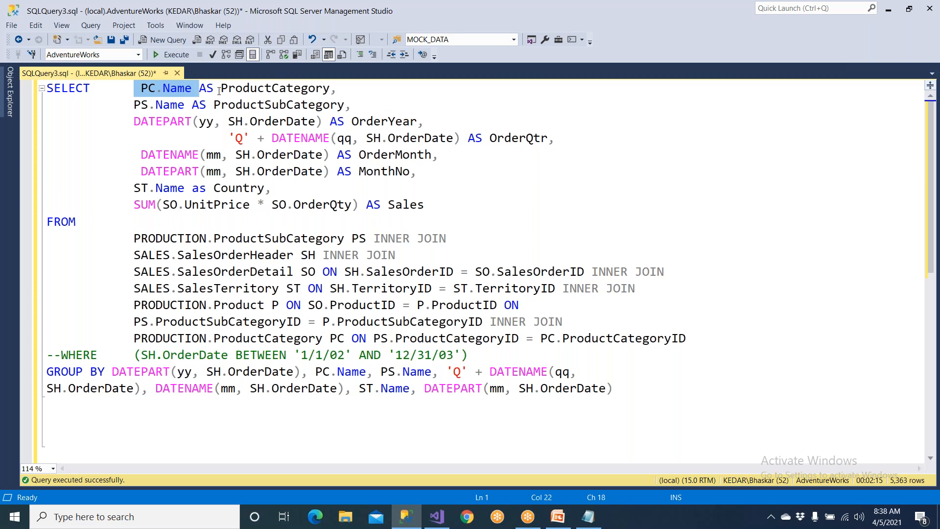
drag(218, 88, 333, 90)
drag(215, 106, 347, 113)
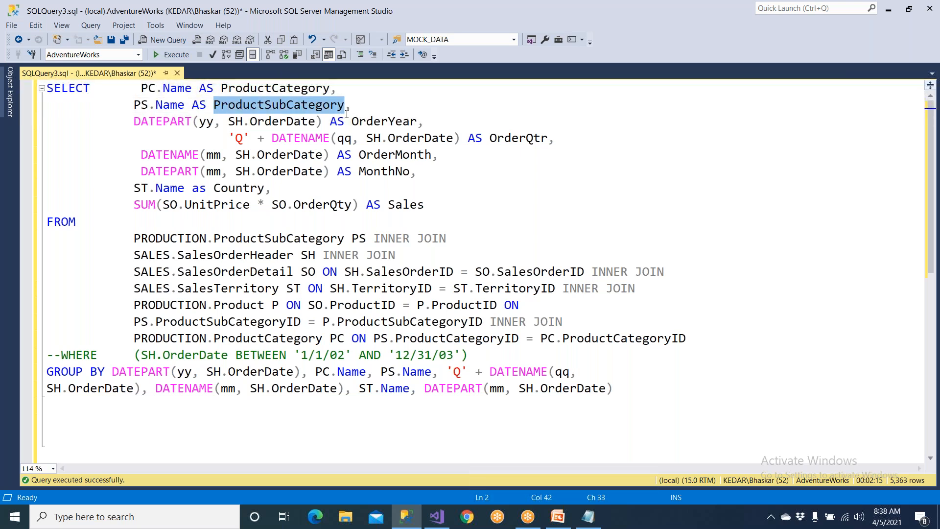
Reduce the indentation before the 'Q' + DATENAME line for OrderQtr by two tab stops.
click(131, 141)
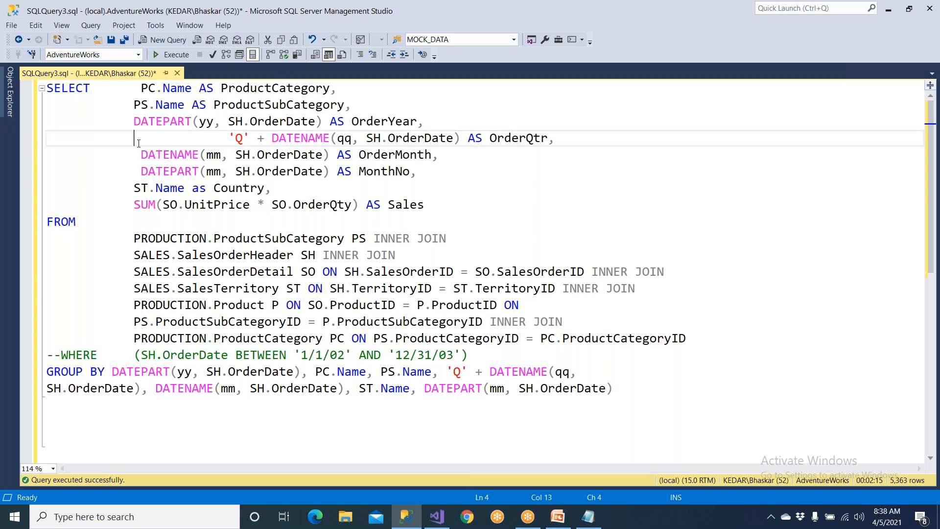
key(Delete)
key(Delete)
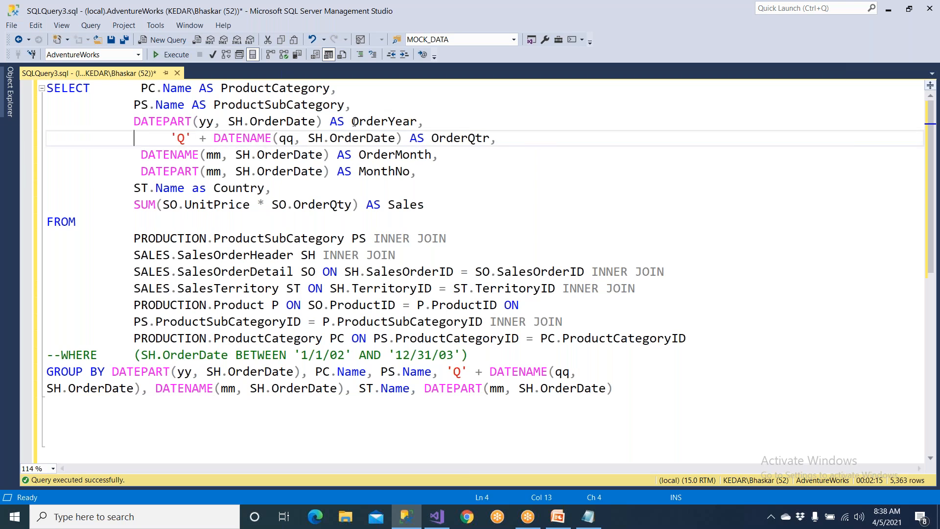
Highlight the order-year DATEPART expression and the OrderQtr, OrderMonth, Country and Sales aliases in the SELECT list.
drag(352, 121, 134, 122)
drag(425, 138, 484, 139)
drag(366, 155, 425, 155)
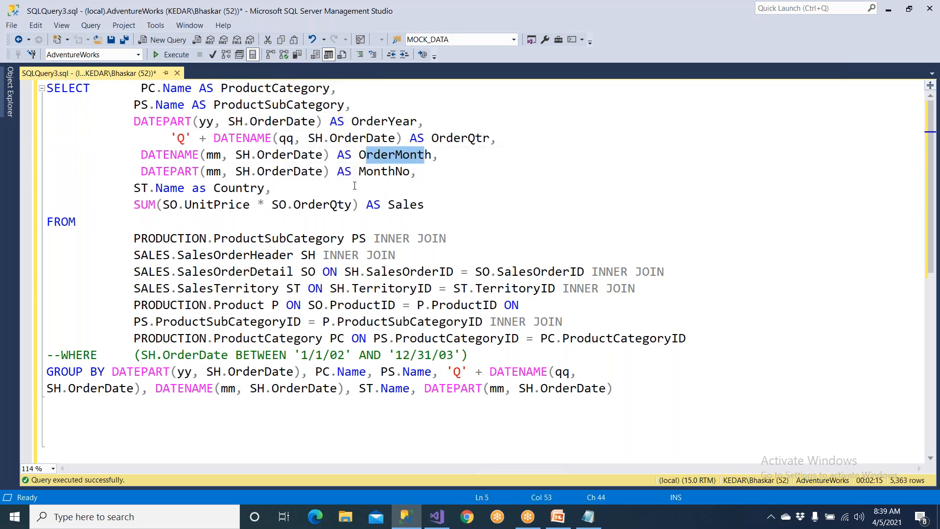
drag(206, 188, 301, 188)
drag(387, 205, 440, 206)
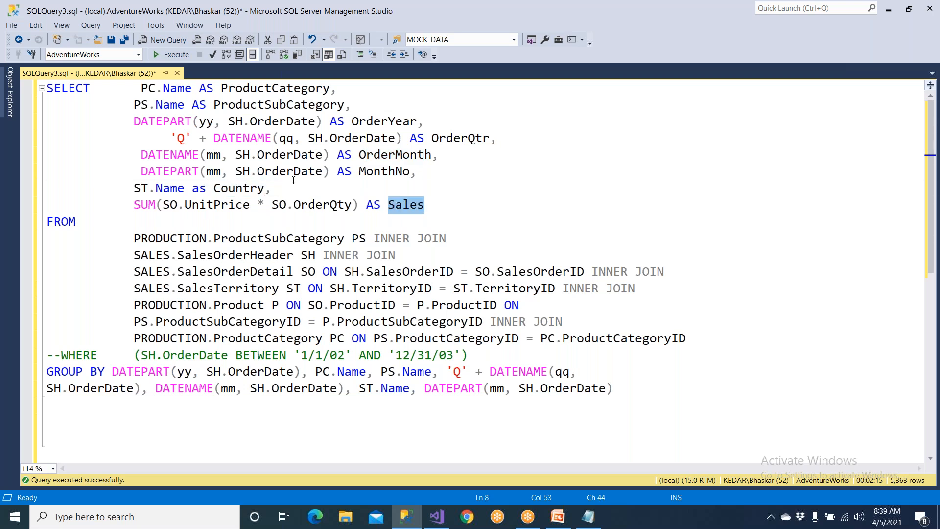
Highlight the joined table names from ProductSubCategory to Product, and the join lines down to the last INNER JOIN.
double_click(286, 240)
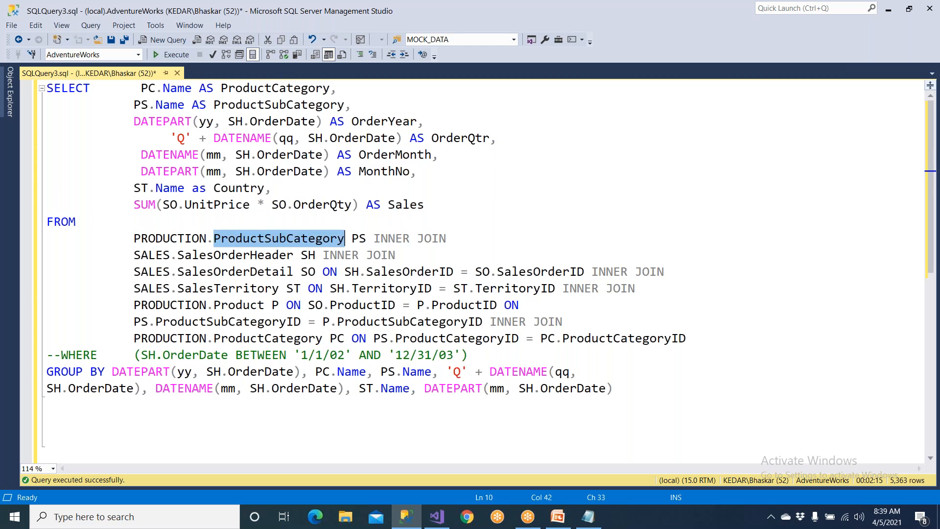
double_click(286, 254)
double_click(280, 272)
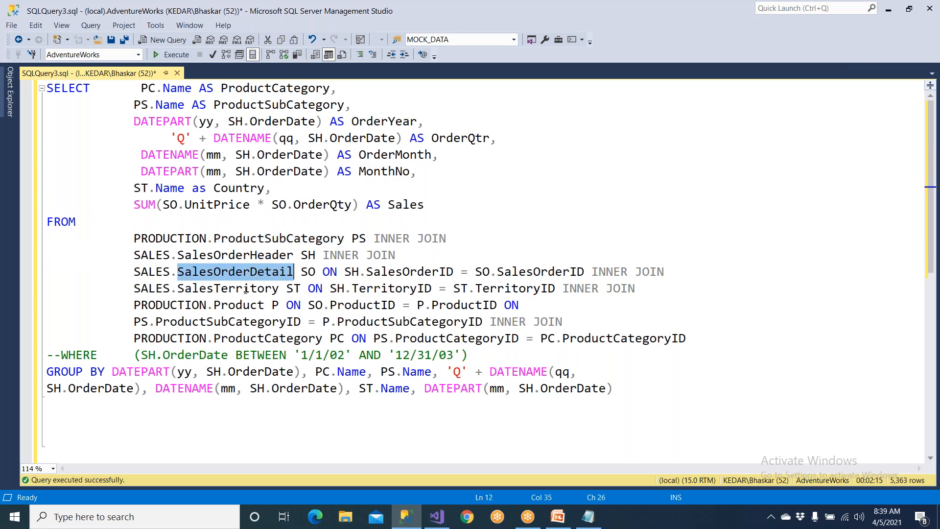
double_click(244, 289)
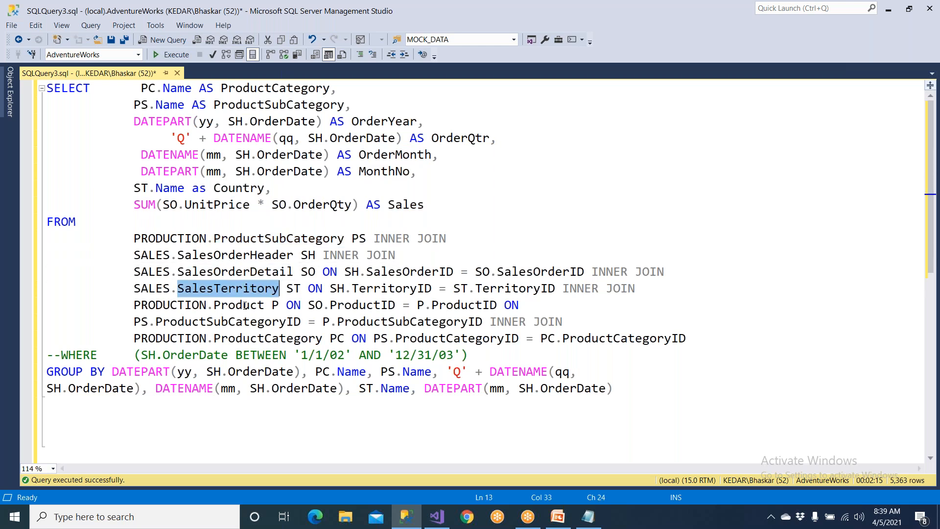
double_click(245, 307)
click(187, 306)
drag(129, 242, 601, 330)
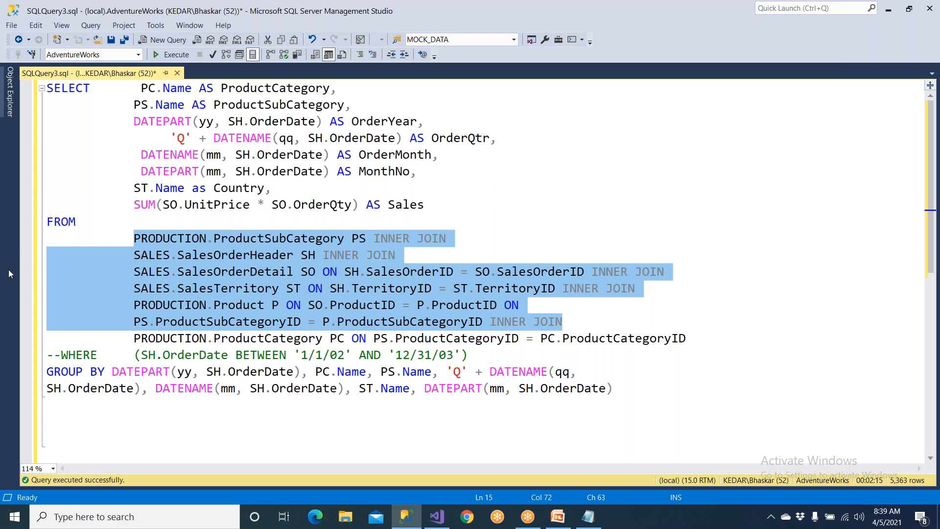
Break the GROUP BY list before and after DATEPART(yy, SH.OrderDate) and indent the two new lines by three tab stops.
click(112, 372)
key(Return)
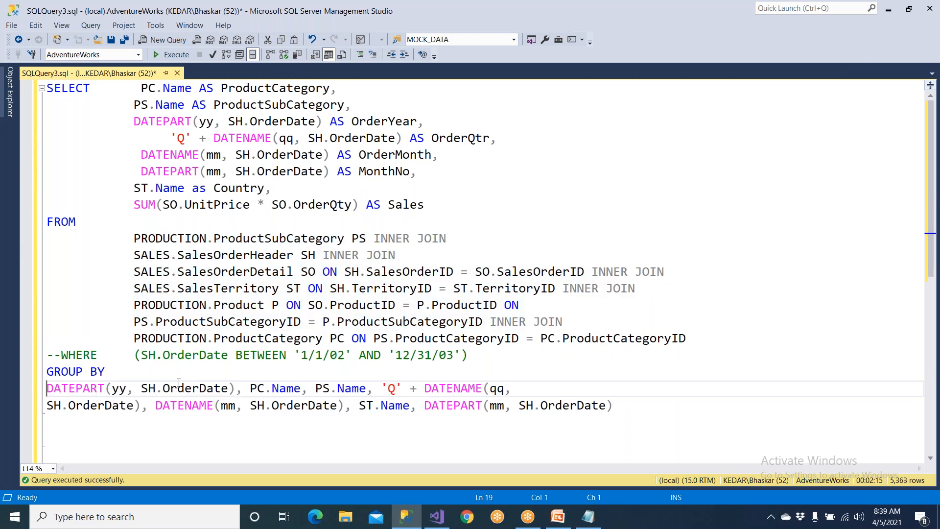
key(Tab)
key(Tab)
click(307, 387)
key(Return)
key(Tab)
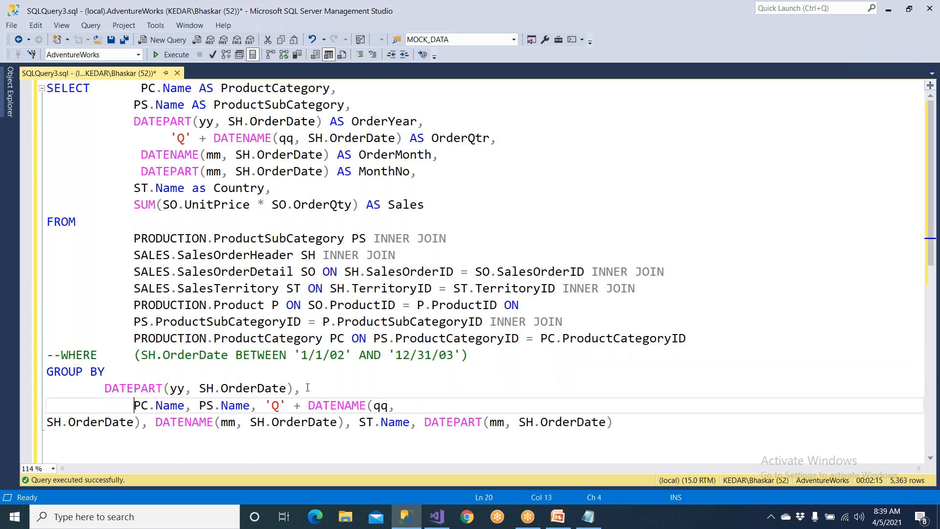
click(101, 391)
key(Tab)
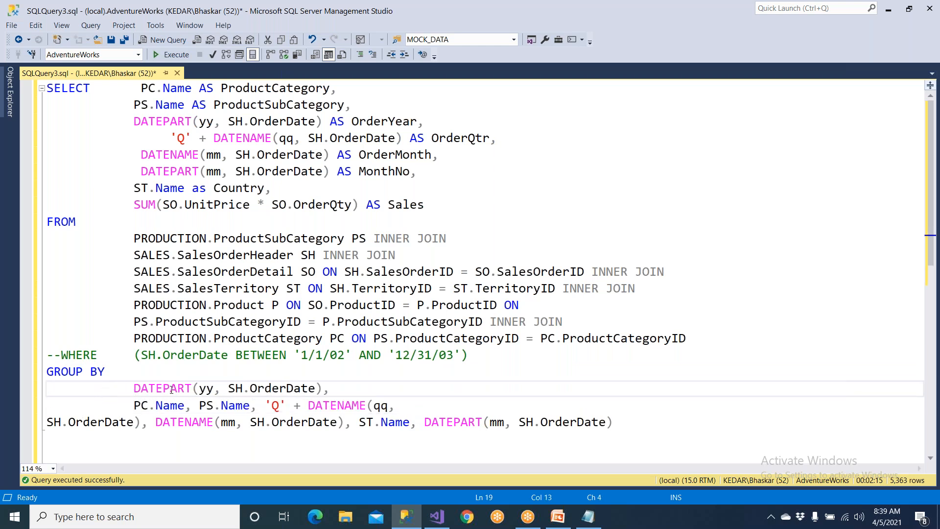
Start a new GROUP BY line at the 'Q' + DATENAME expression and join the following SH.OrderDate line to it.
click(265, 405)
key(Return)
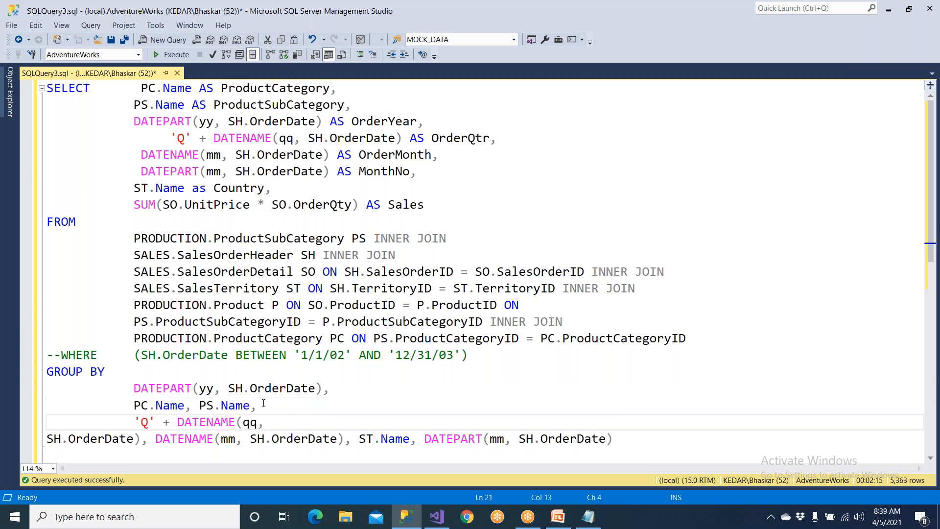
click(284, 422)
key(Delete)
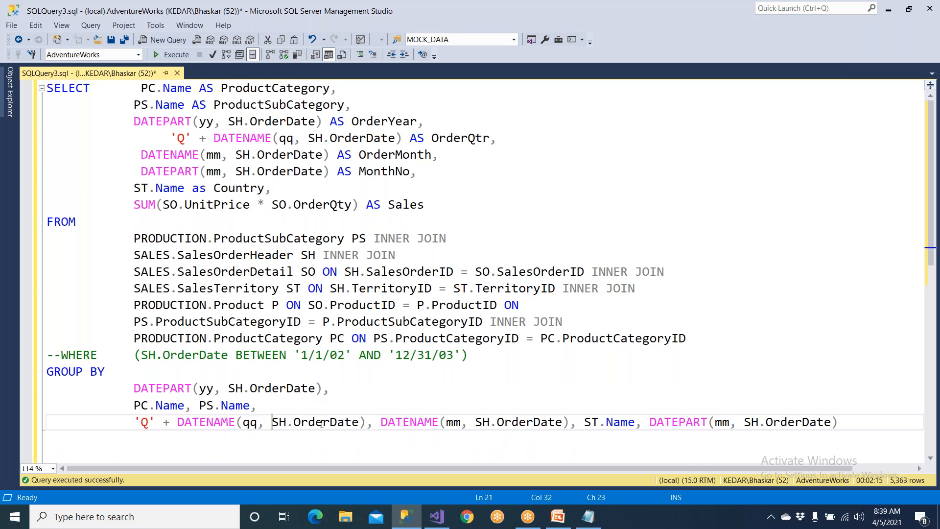
Highlight the full join block and the commented-out WHERE line on SH.OrderDate.
drag(133, 239, 491, 358)
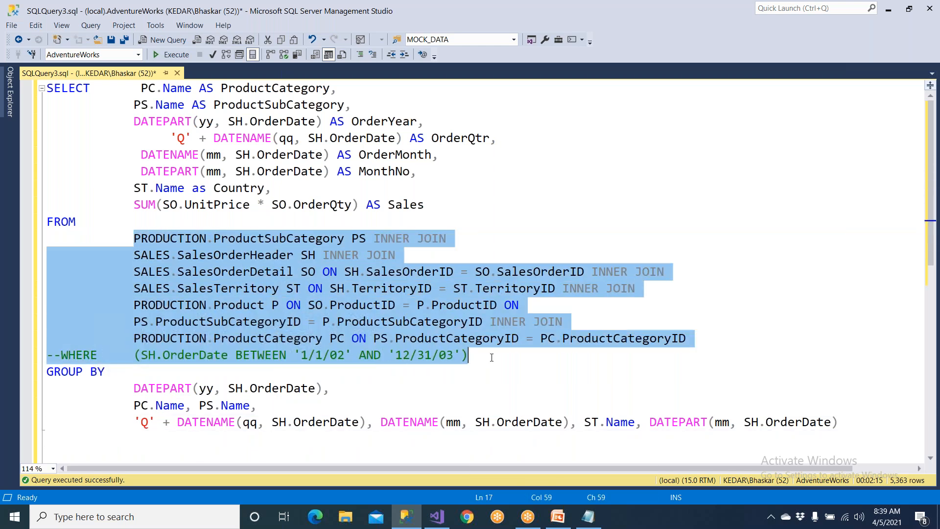
click(193, 364)
drag(47, 356, 489, 360)
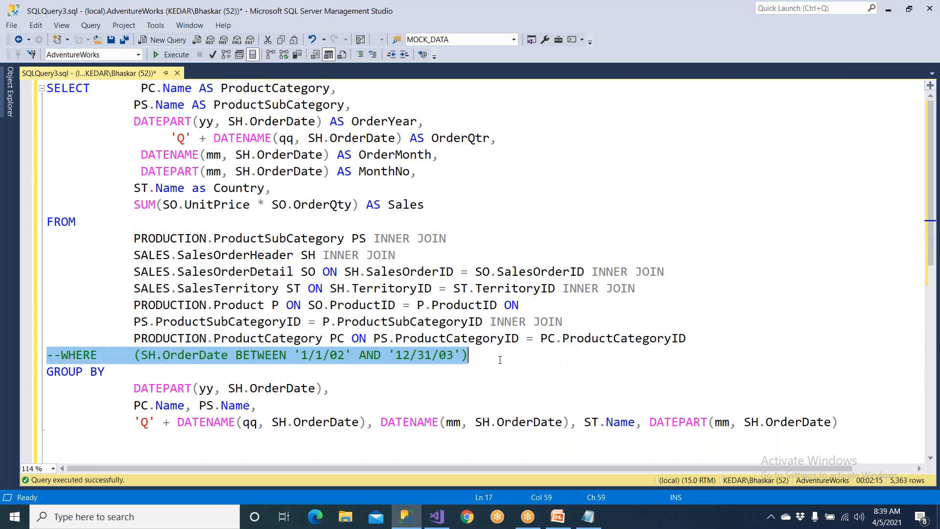
Review the SELECT columns from ProductCategory to Sales, and highlight the join block through the commented-out WHERE line.
click(130, 87)
drag(236, 88, 344, 89)
drag(279, 103, 469, 142)
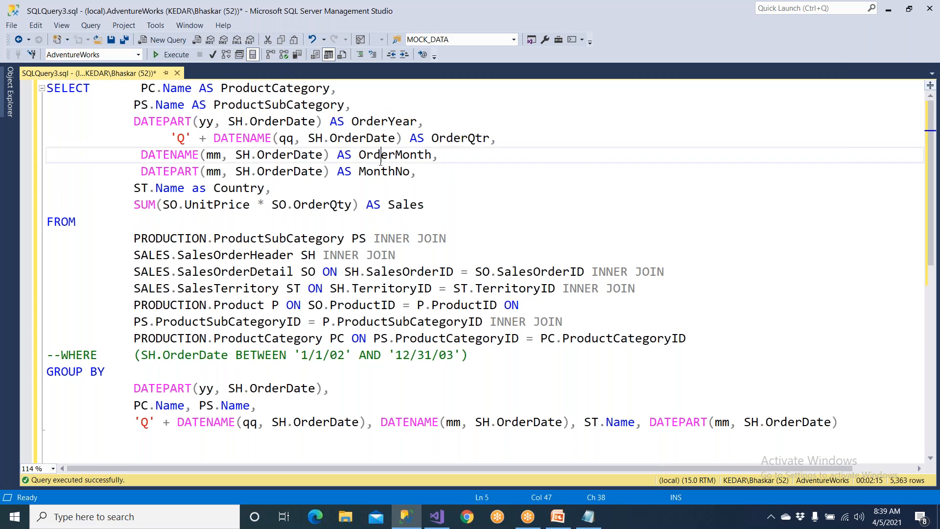
drag(382, 161, 412, 182)
drag(395, 213, 427, 206)
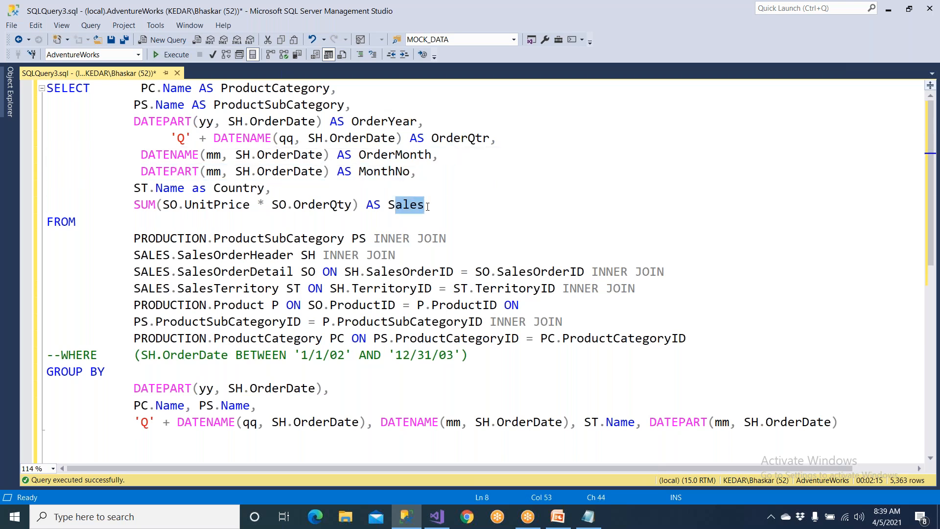
drag(126, 233, 468, 356)
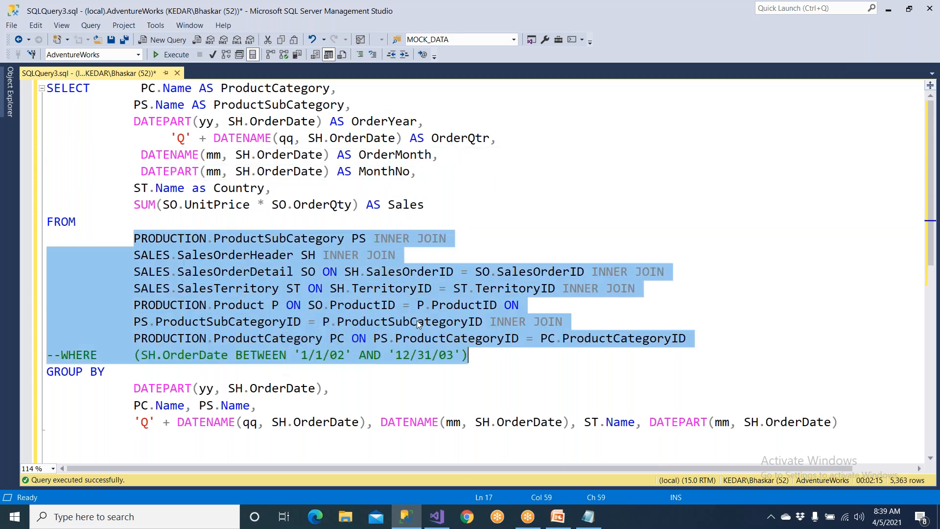
Show the query results and examine the columns from ProductCategory through OrderMonth and MonthNo.
key(F5)
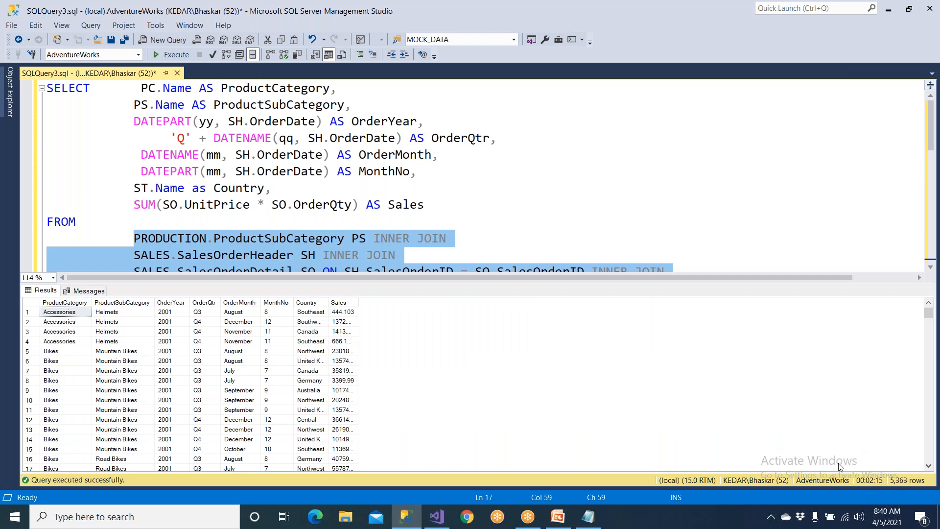
click(190, 382)
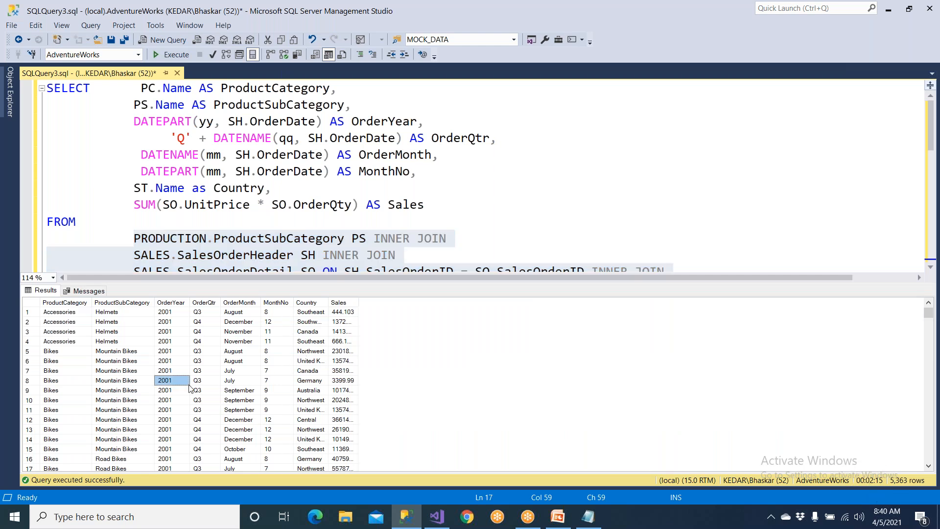
click(79, 303)
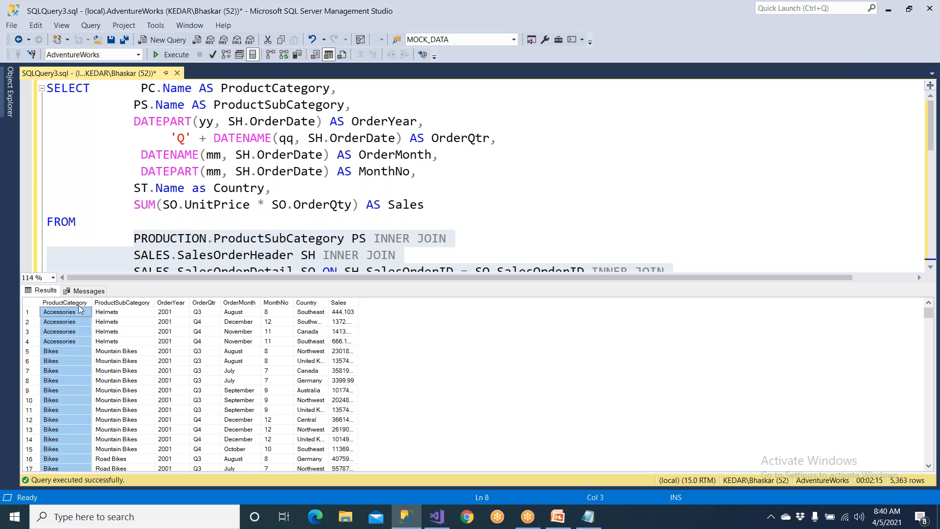
click(124, 303)
click(174, 305)
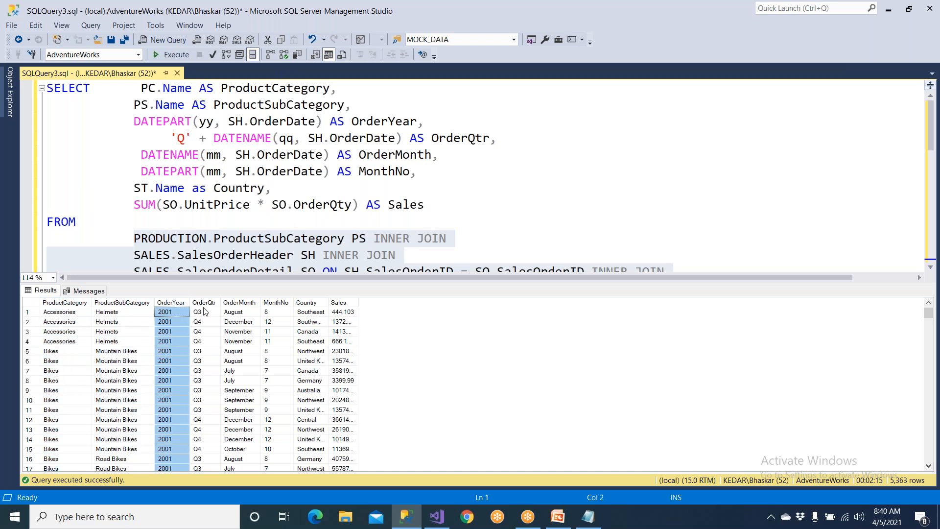
click(209, 305)
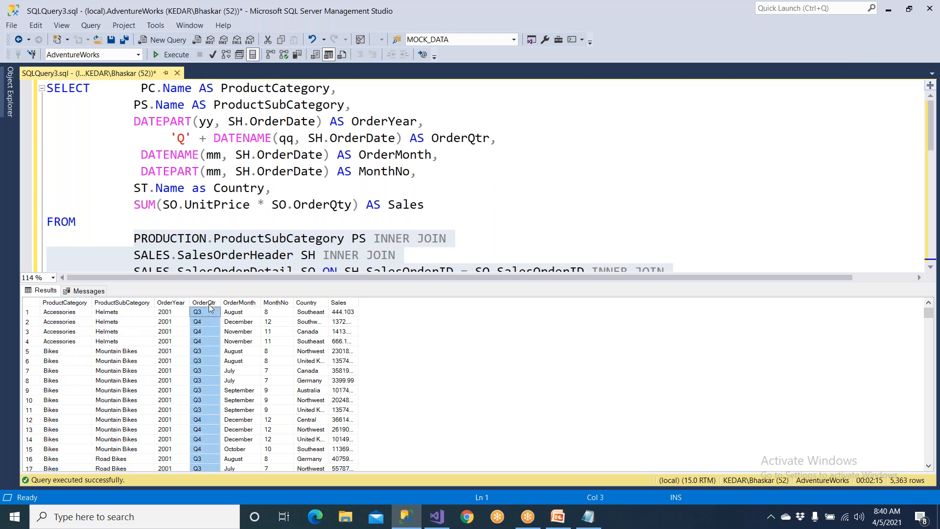
click(243, 305)
click(271, 305)
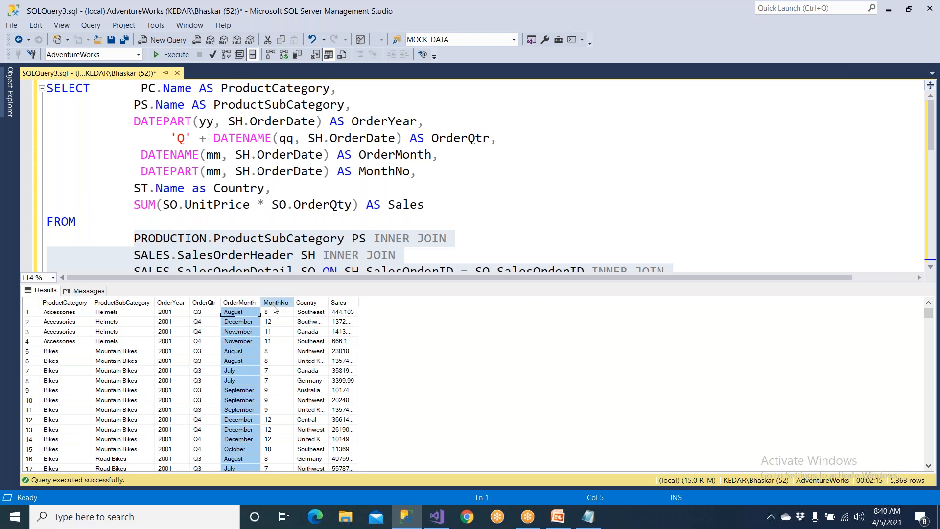
Compare OrderMonth with MonthNo in the first two result rows, and examine the Country and Sales columns.
click(254, 313)
click(268, 316)
click(253, 323)
click(278, 323)
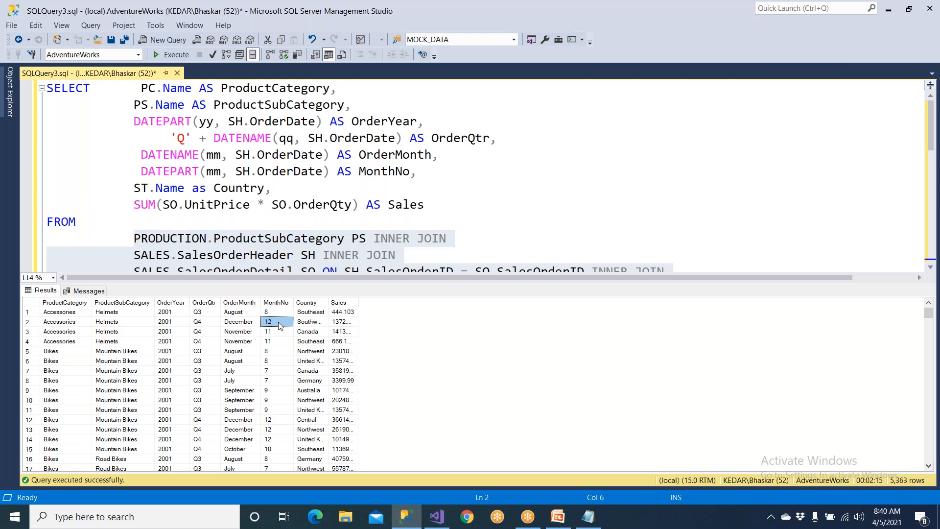
click(307, 303)
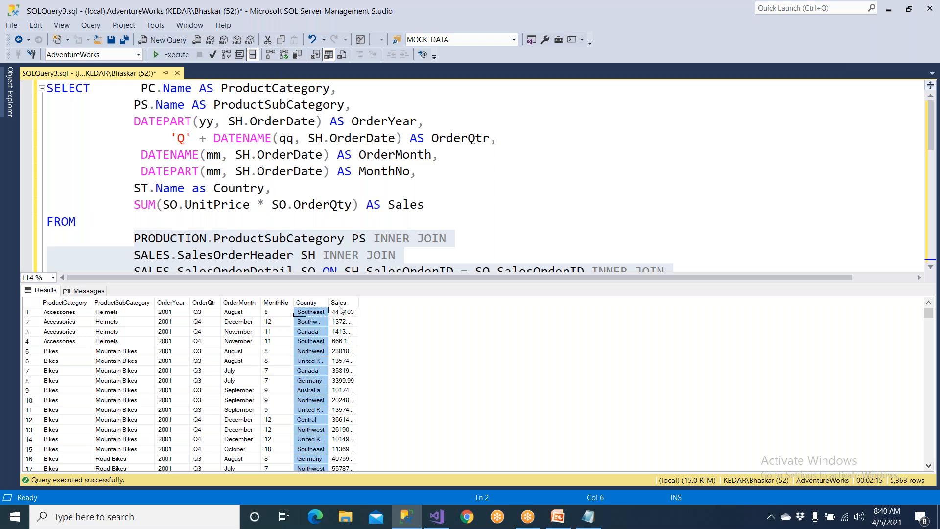
click(355, 312)
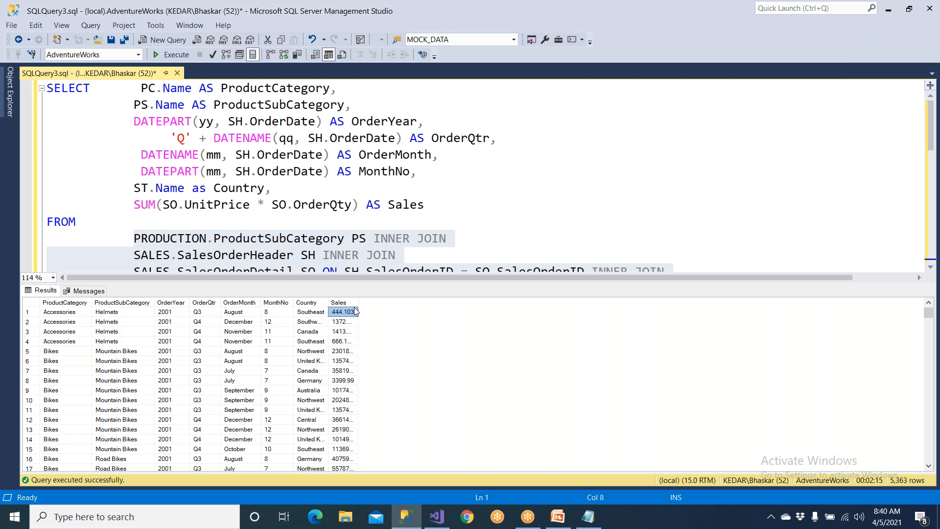
Copy the entire query result set together with its column headers.
click(181, 240)
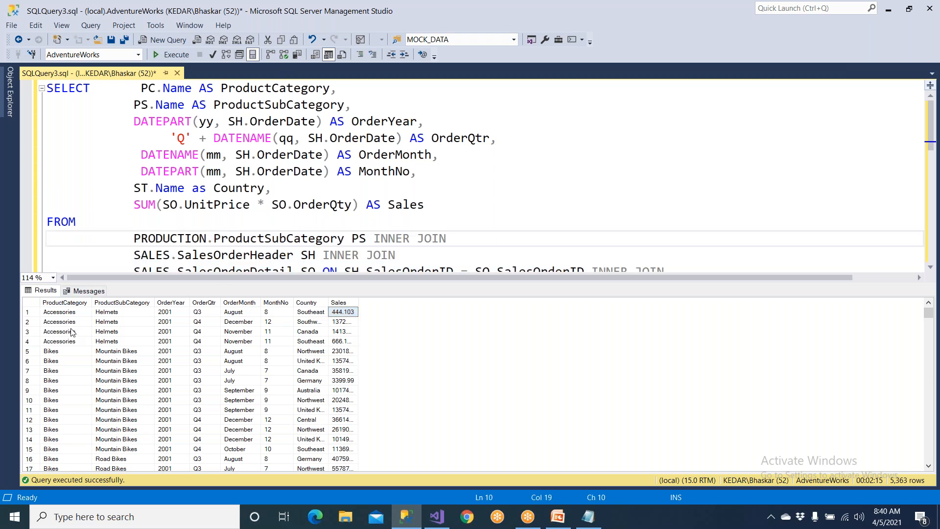
click(34, 304)
scroll(138, 363, down, 5)
scroll(138, 363, up, 5)
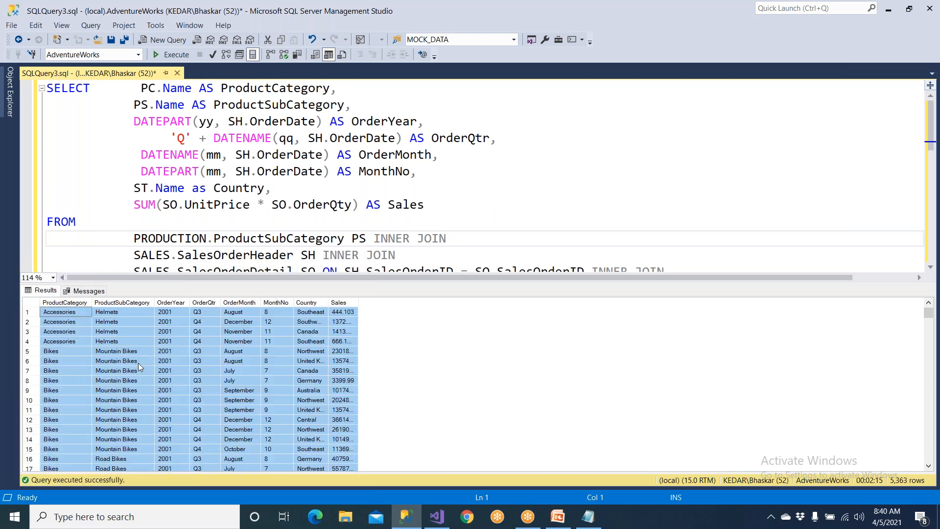
right_click(34, 308)
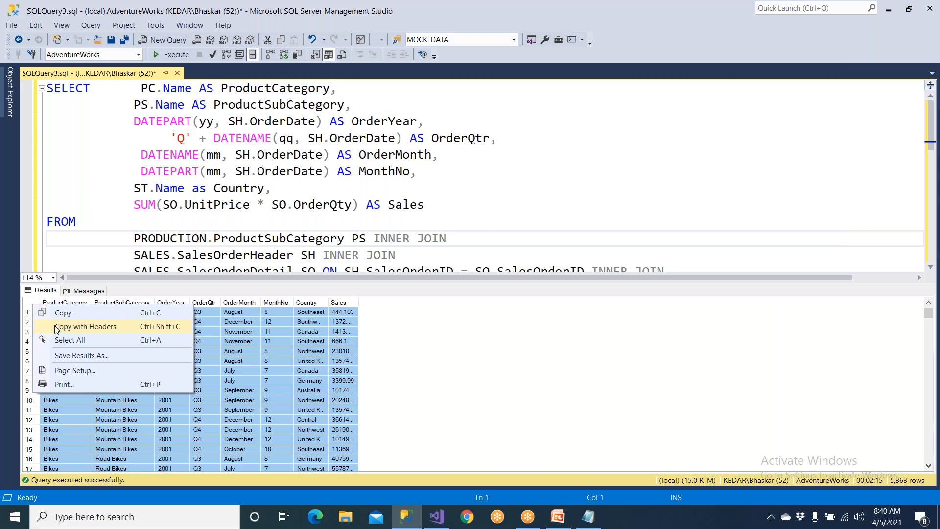
click(56, 327)
Open Microsoft Office Excel 2007 and paste the copied results into Sheet1 starting at cell A1.
key(super)
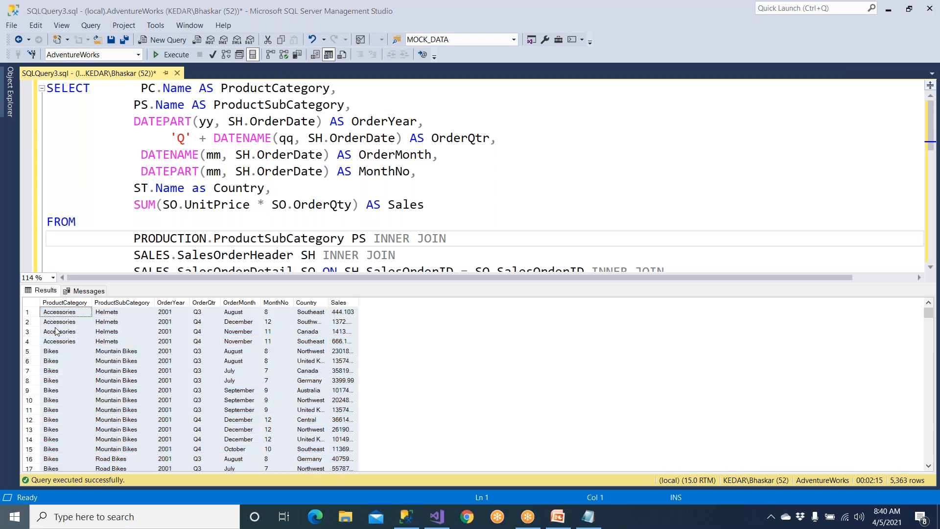
text(exc)
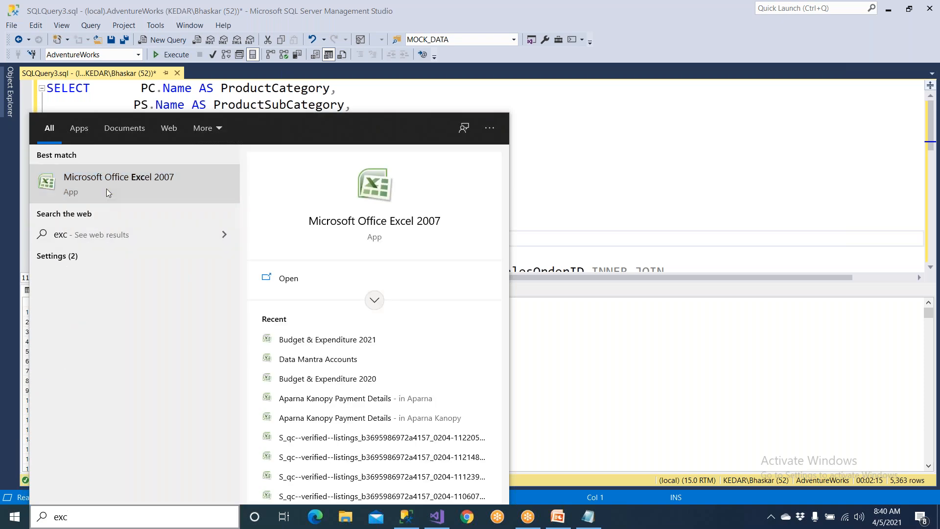
click(106, 189)
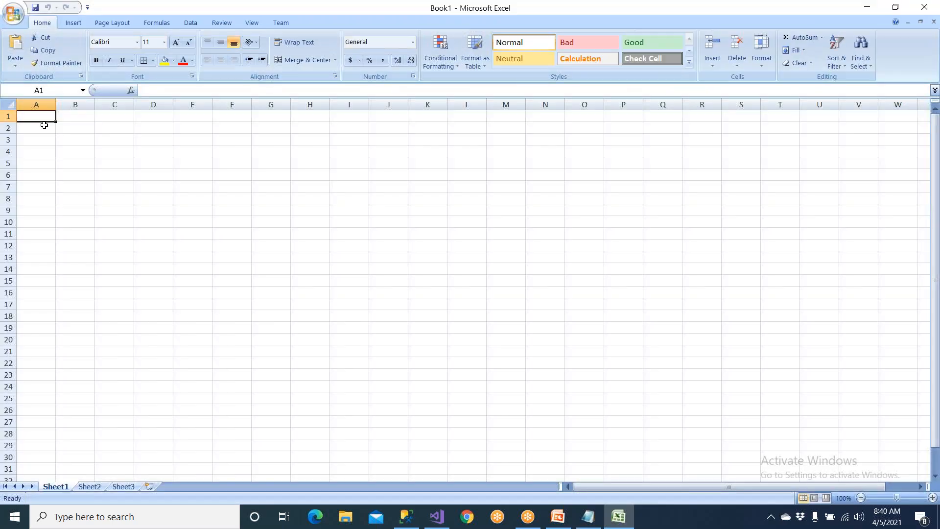
key(ctrl+v)
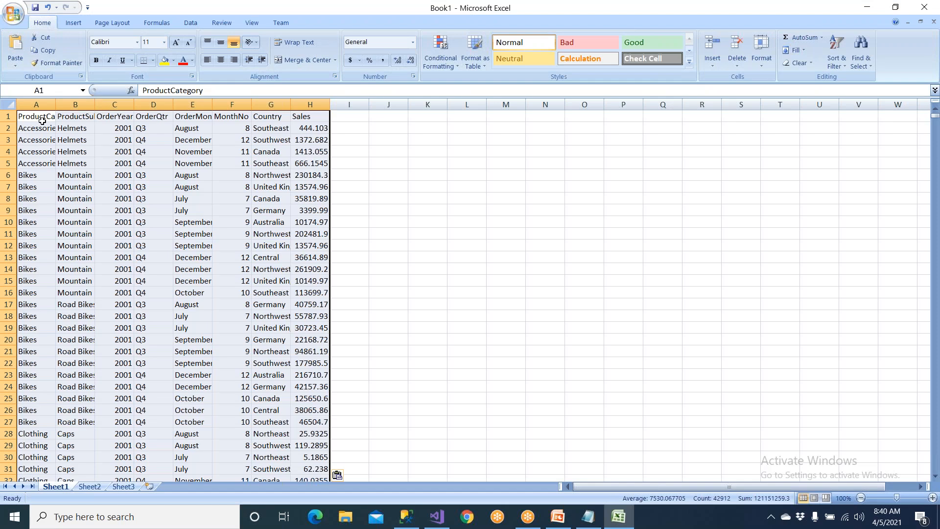
Fill header row 1 with yellow and auto-fit the widths of columns A through H to their contents.
click(7, 116)
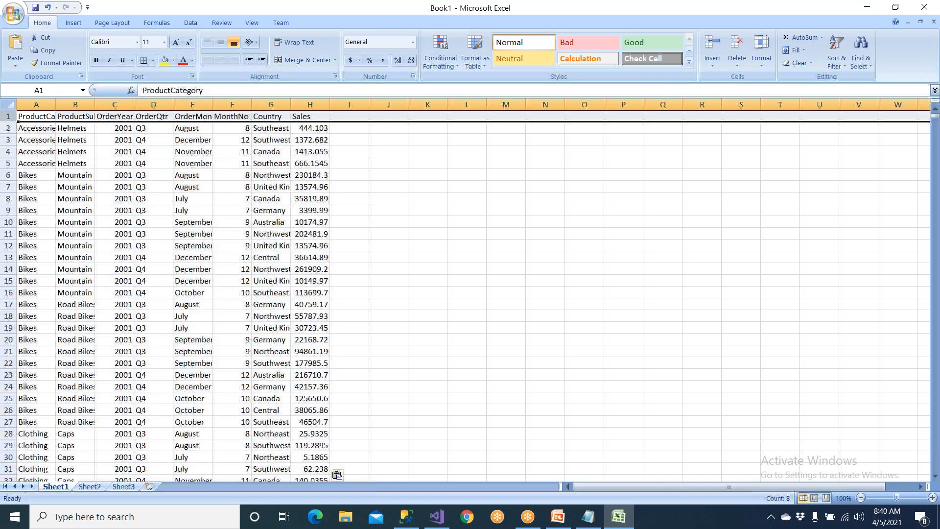
click(164, 59)
double_click(56, 104)
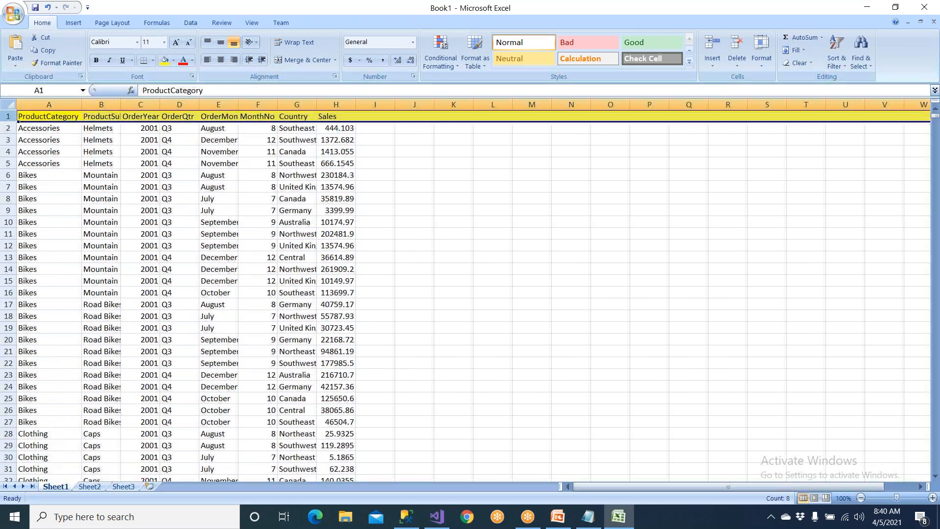
double_click(122, 104)
double_click(200, 105)
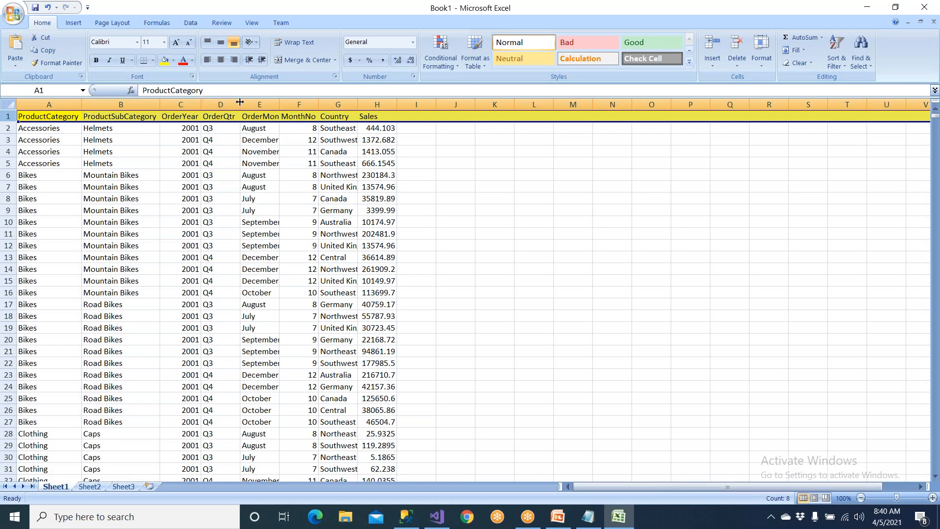
double_click(240, 103)
double_click(277, 103)
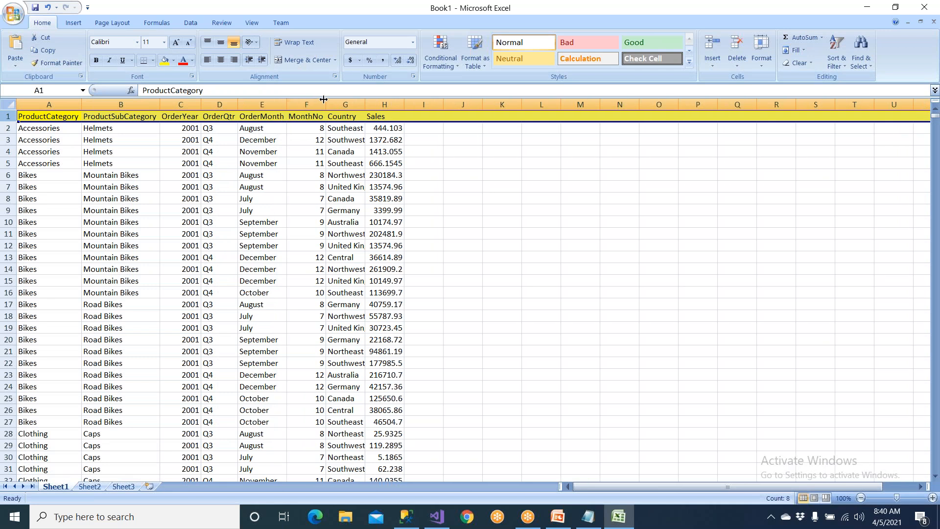
double_click(365, 104)
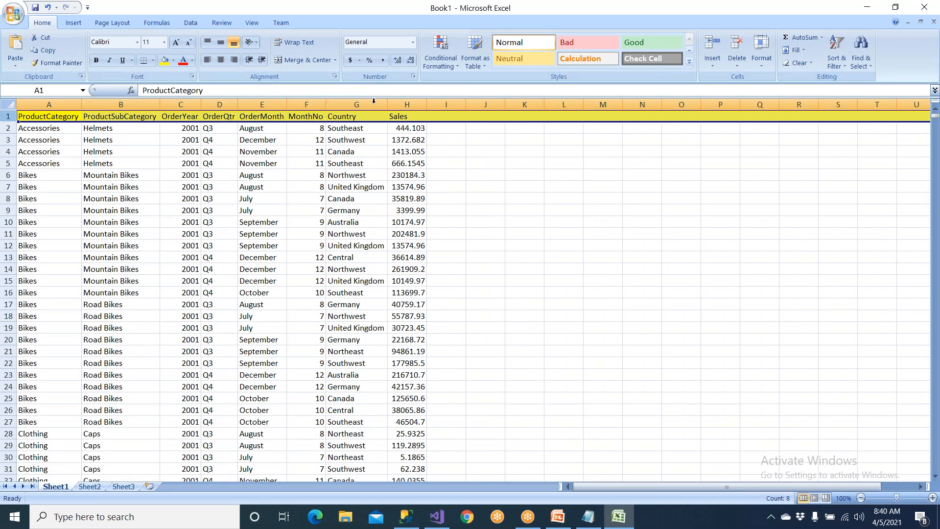
double_click(422, 105)
click(478, 211)
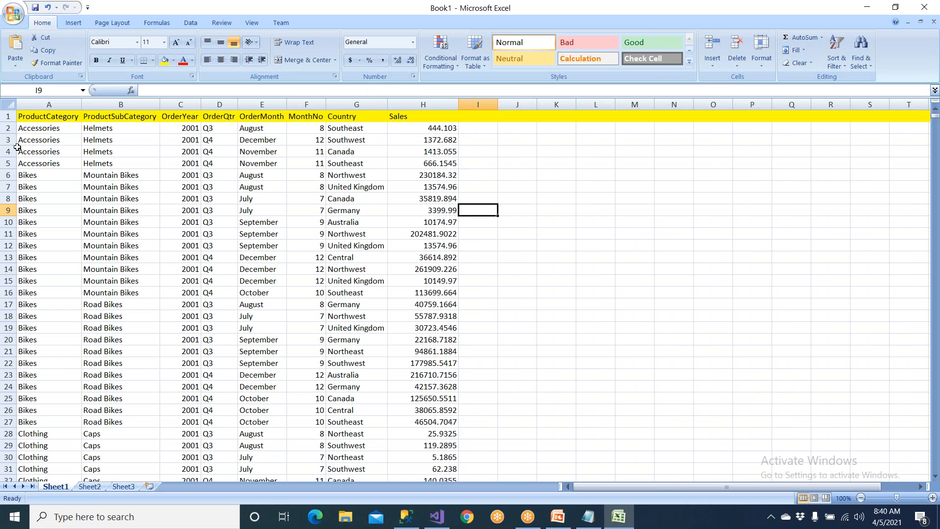
Turn on filtering for the header row of the pasted results, with the sheet enlarged to 130%.
click(8, 117)
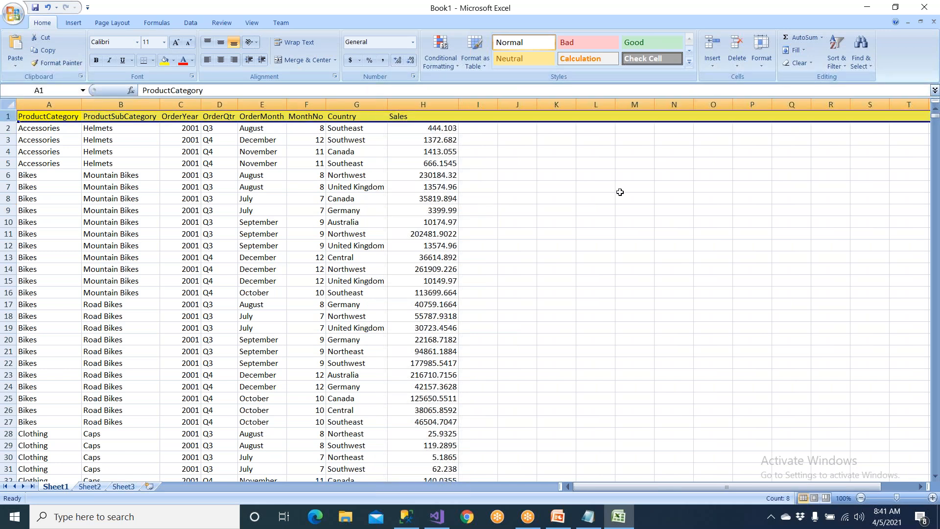
scroll(869, 487, up, 2)
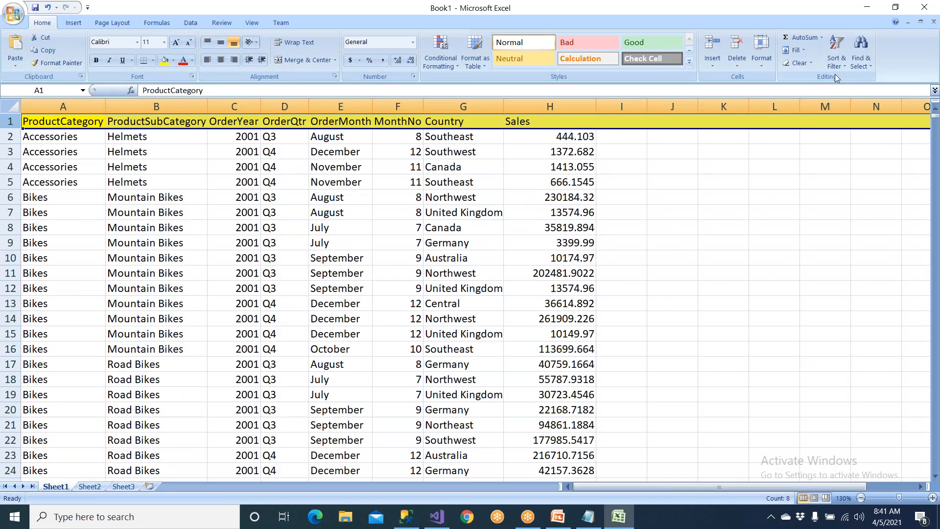
click(837, 58)
click(852, 119)
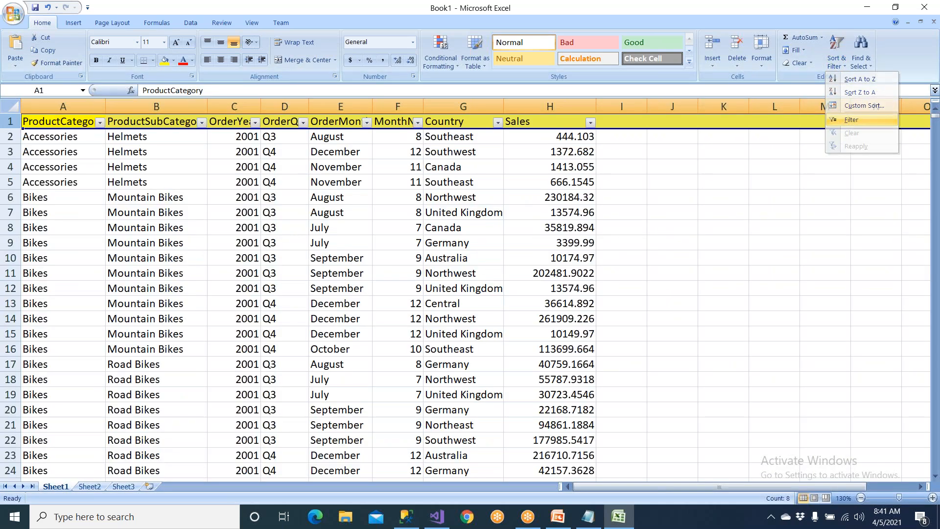
Filter the Country column to show only Canada.
click(498, 121)
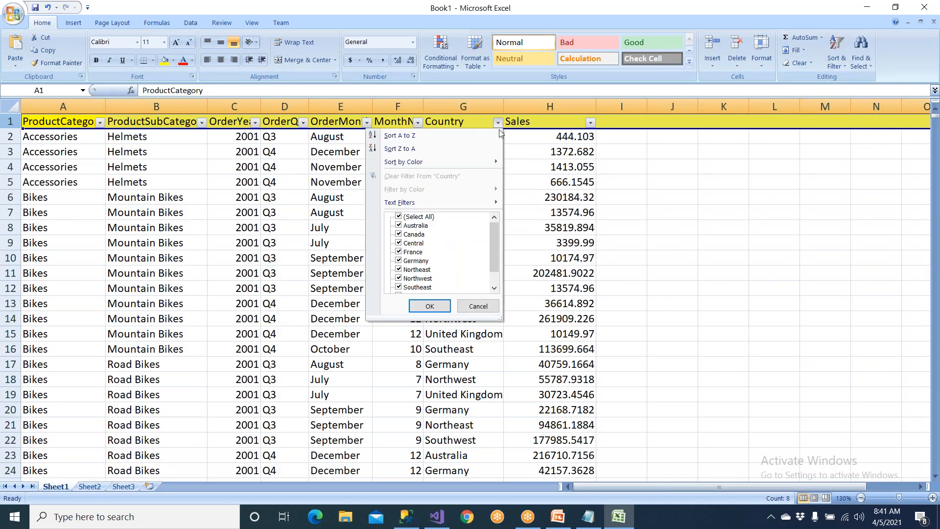
scroll(497, 270, down, 1)
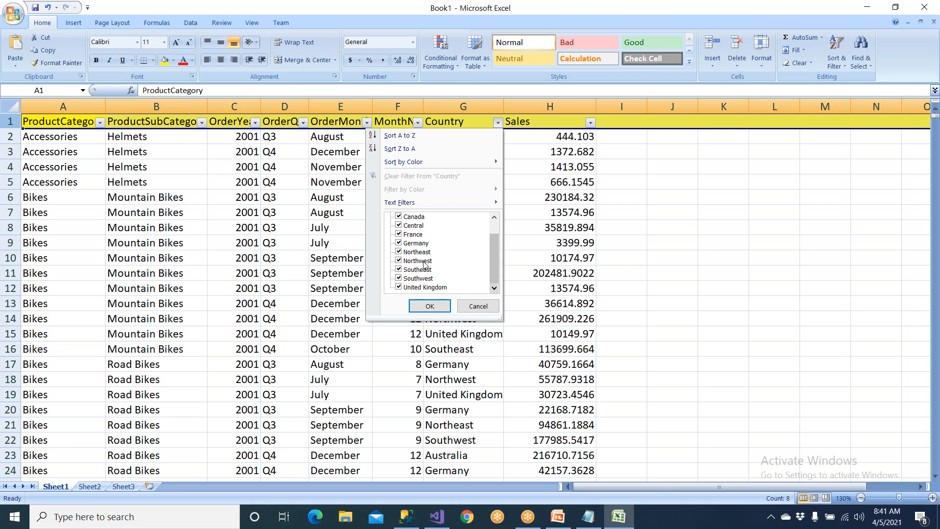
scroll(419, 240, up, 1)
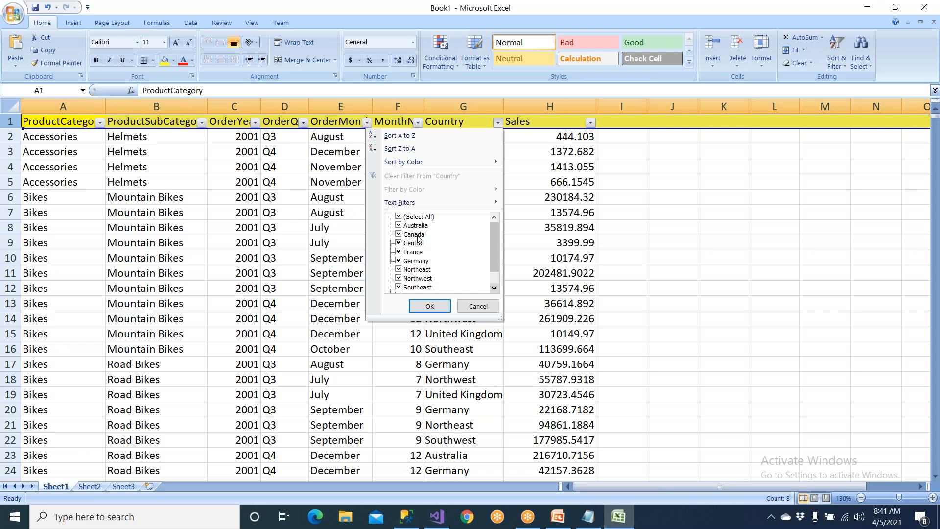
click(399, 217)
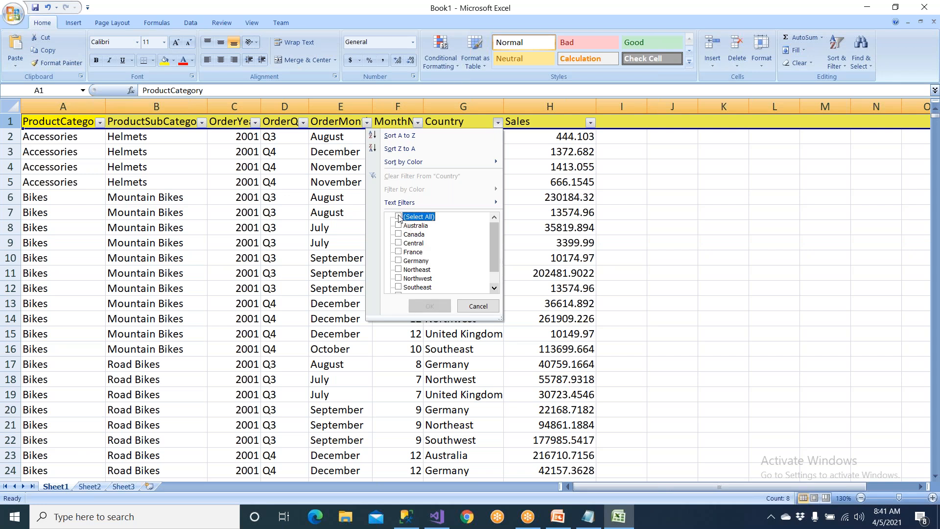
click(400, 235)
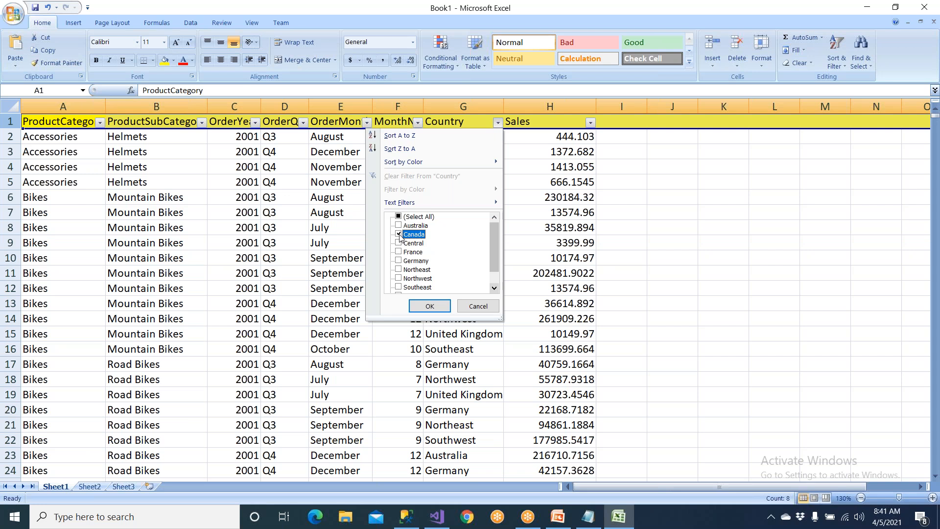
click(429, 306)
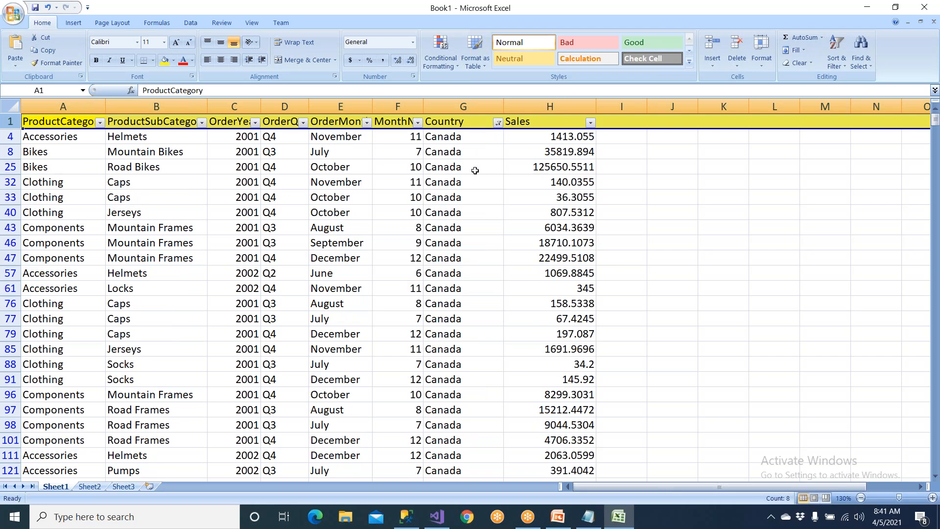
Examine the Canada rows from ProductCategory through Sales, including the July 2002 Helmets record in row 536.
scroll(473, 186, down, 13)
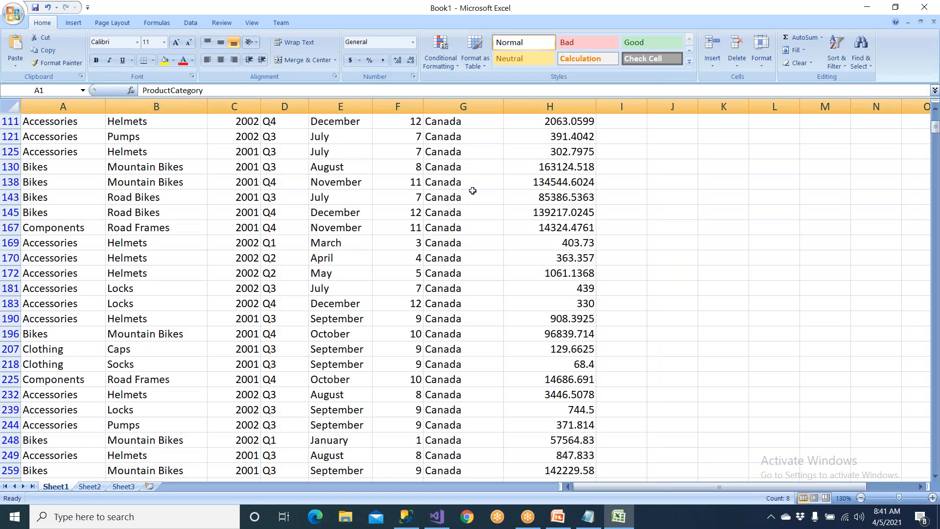
scroll(472, 197, down, 7)
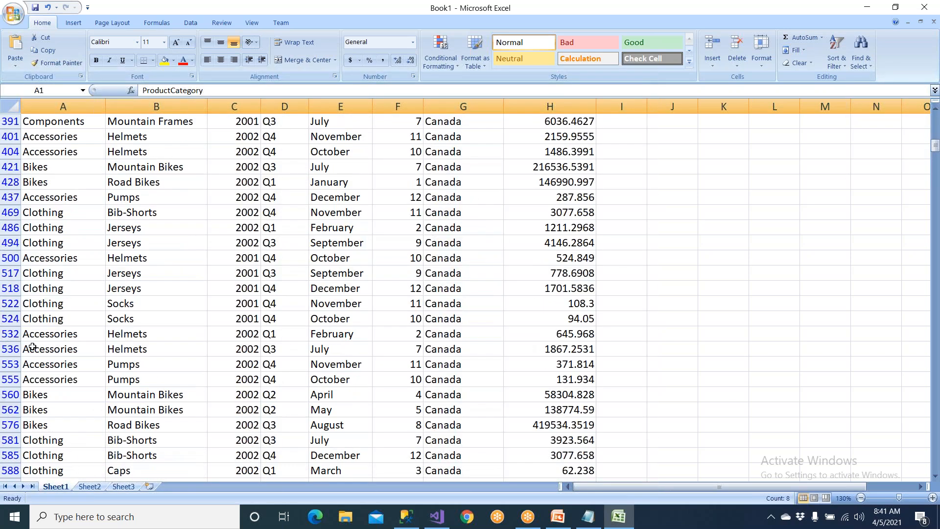
click(32, 348)
drag(96, 349, 533, 352)
scroll(323, 332, down, 7)
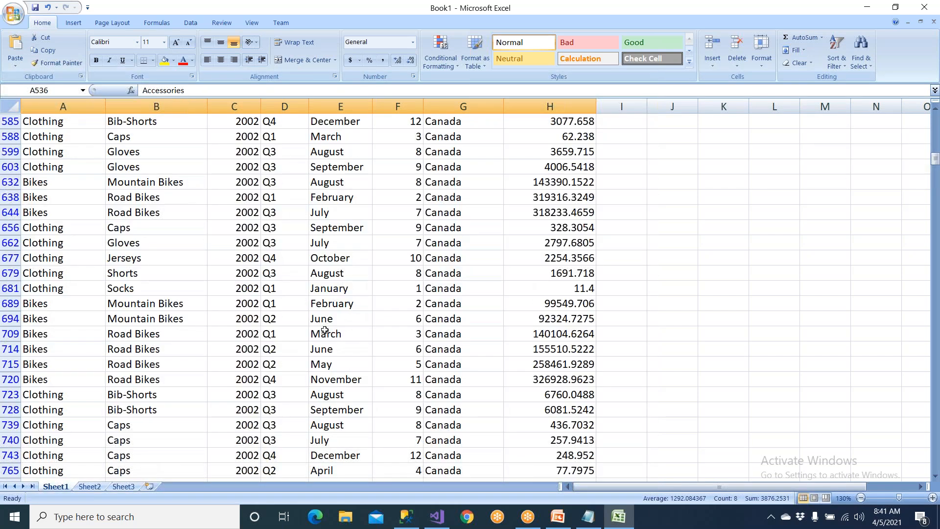
scroll(324, 330, down, 8)
scroll(327, 335, down, 13)
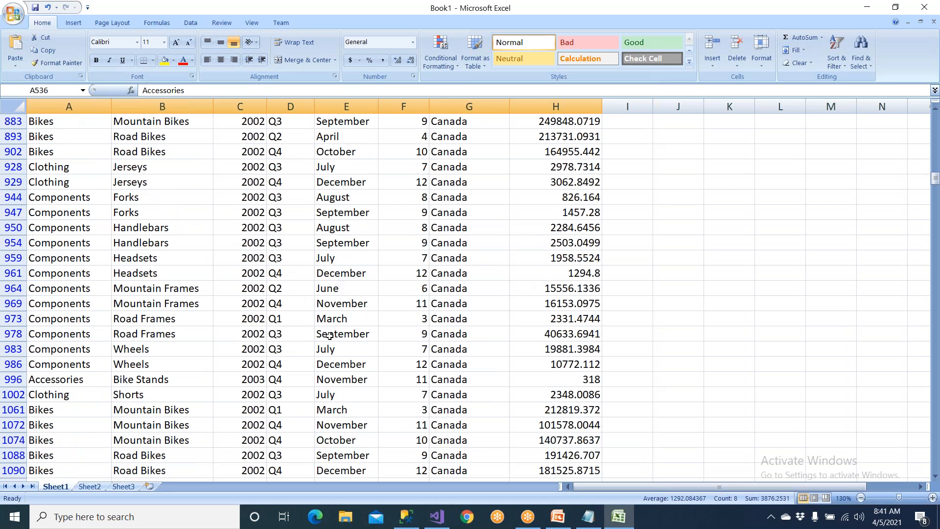
scroll(326, 359, down, 6)
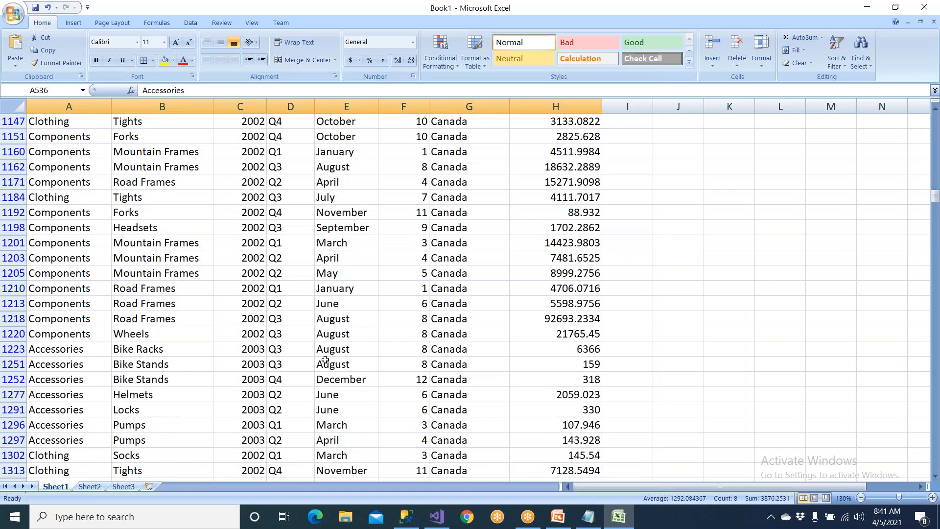
scroll(330, 366, up, 3)
scroll(332, 365, up, 9)
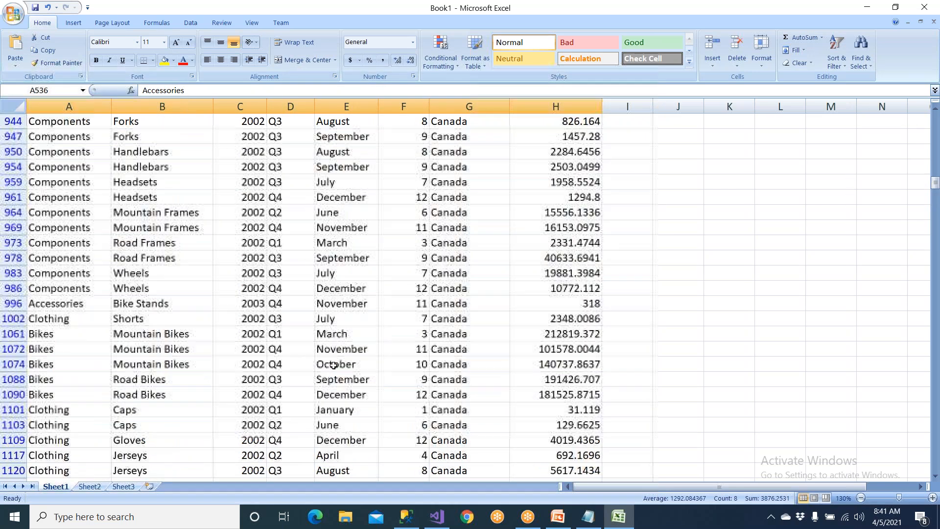
scroll(333, 366, up, 19)
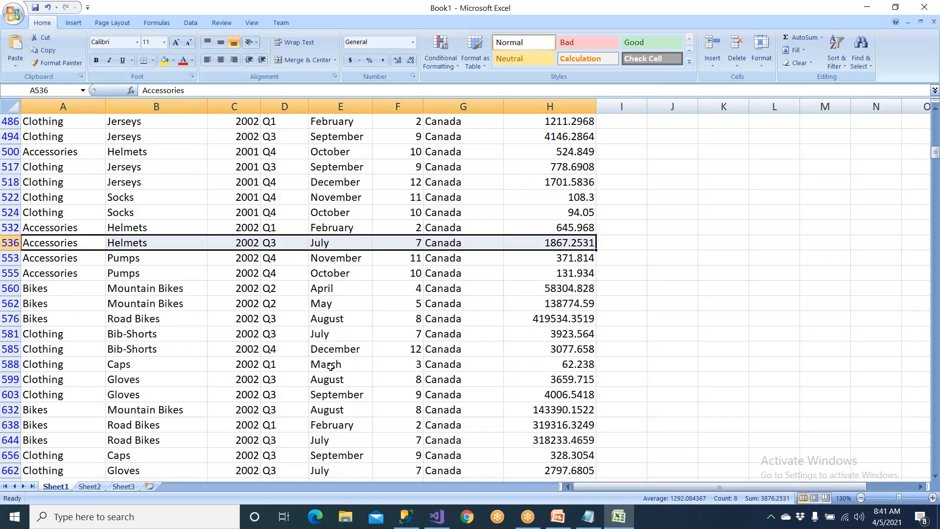
scroll(331, 366, up, 15)
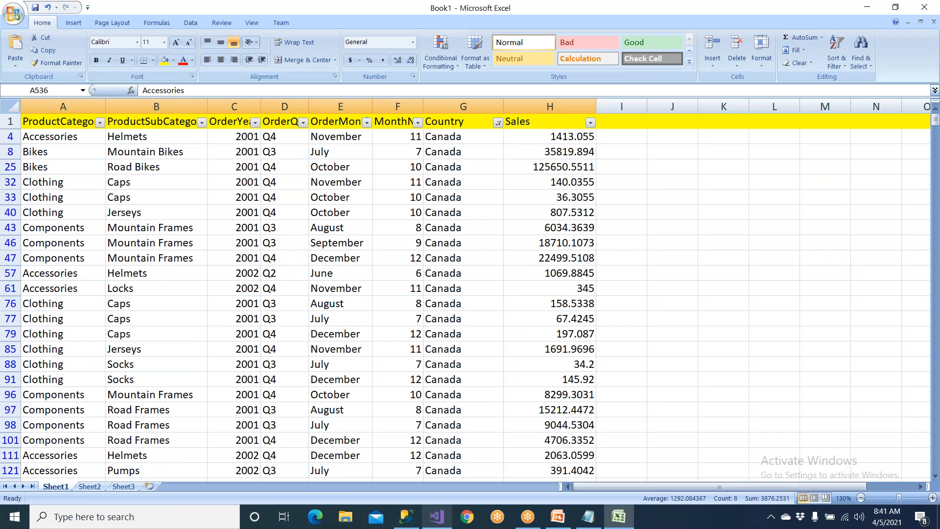
Switch to SQL Server Management Studio, copy the whole result grid with headers again, and return to the Excel workbook.
click(407, 517)
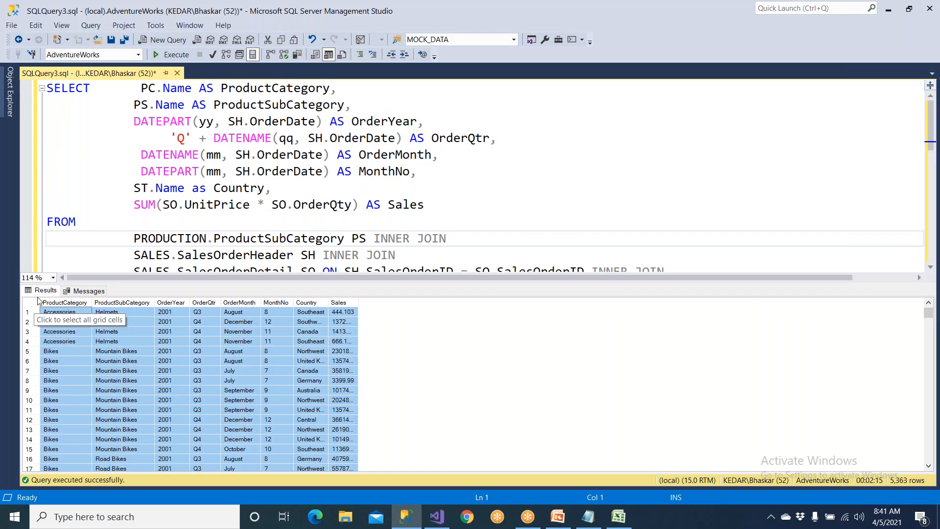
drag(133, 138, 226, 231)
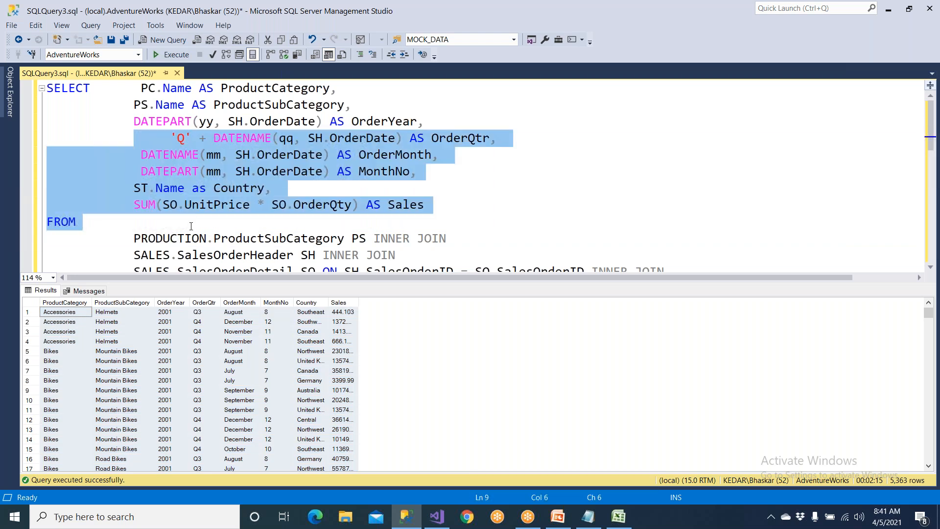
click(35, 304)
right_click(35, 304)
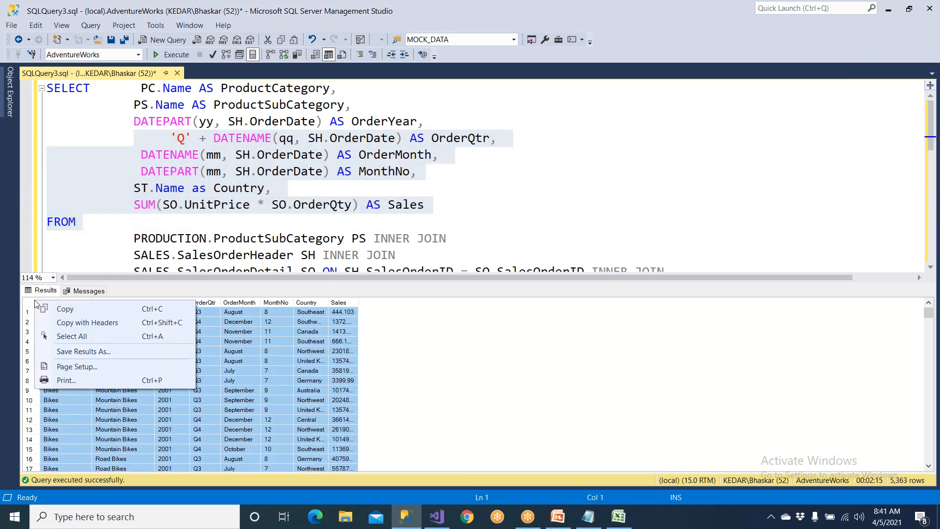
click(87, 322)
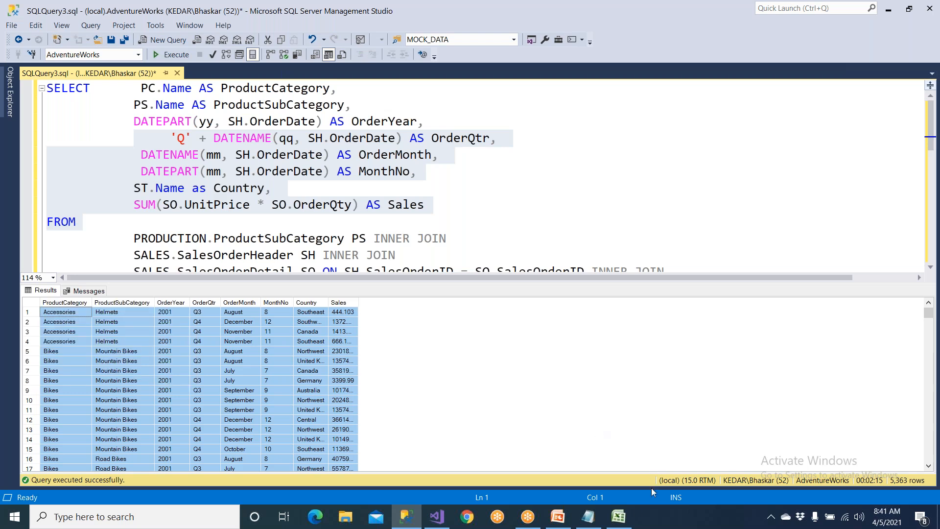
click(620, 517)
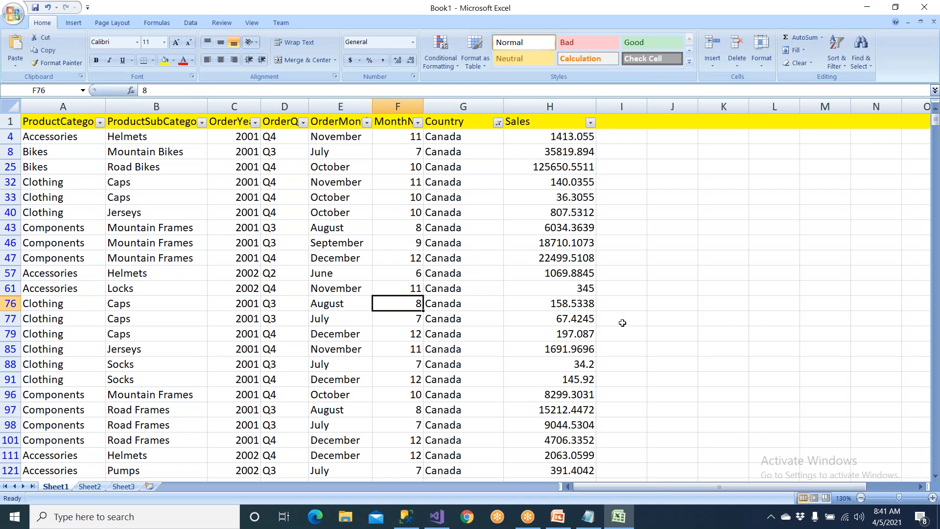
Filter the MonthNo column of the Canada rows to show only month 1.
drag(137, 153, 676, 441)
click(672, 394)
drag(444, 205, 444, 320)
drag(399, 149, 399, 390)
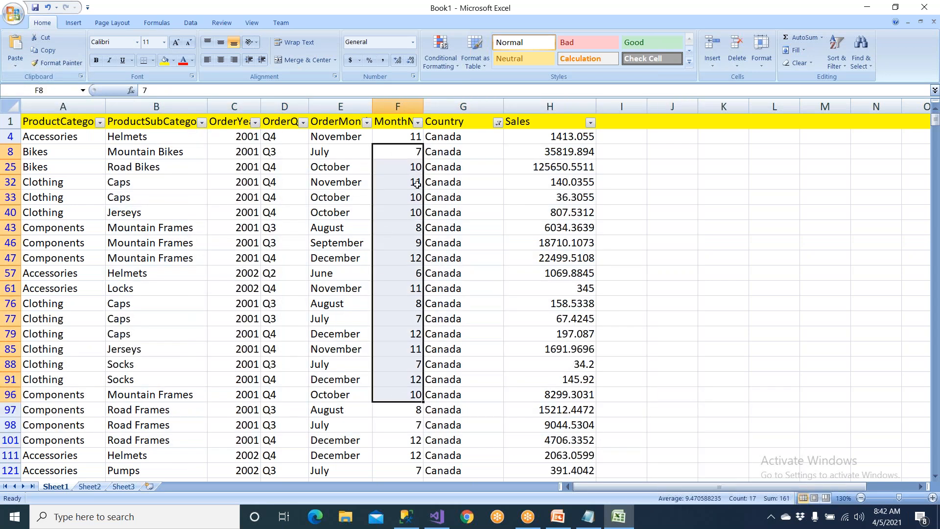
click(418, 123)
click(347, 218)
click(319, 225)
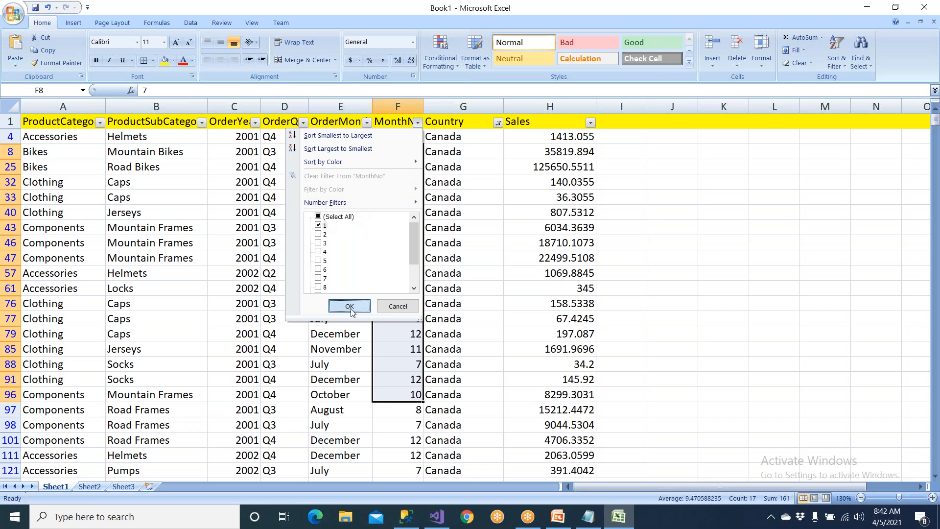
click(350, 306)
Look over the January Canada rows and filter the ProductSubCategory column to show only Helmets.
drag(404, 136, 405, 323)
drag(477, 156, 470, 361)
scroll(470, 365, down, 4)
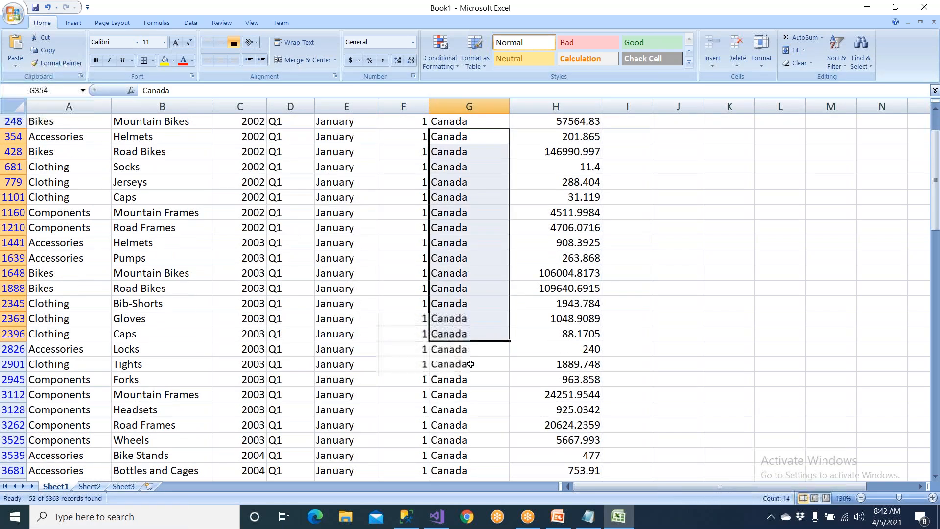
scroll(471, 373, up, 4)
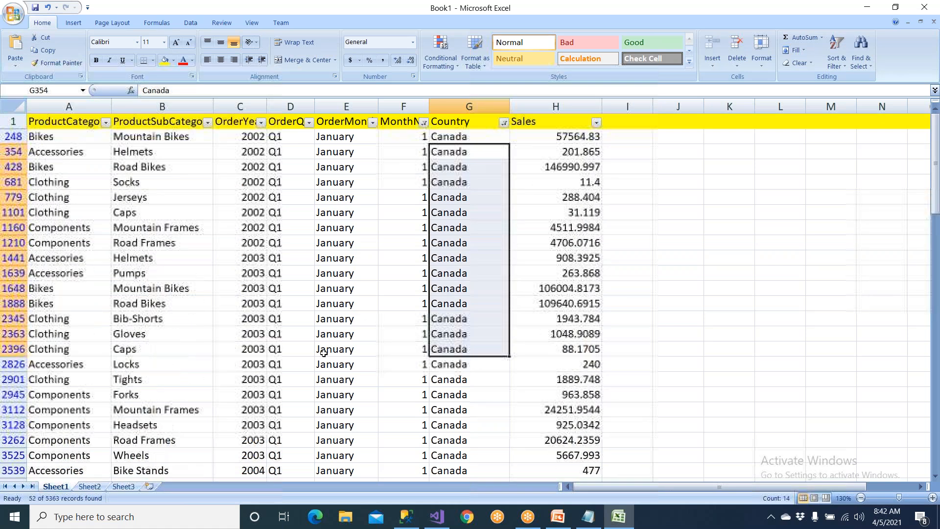
click(208, 122)
click(111, 217)
scroll(114, 259, down, 1)
scroll(114, 263, down, 3)
click(113, 261)
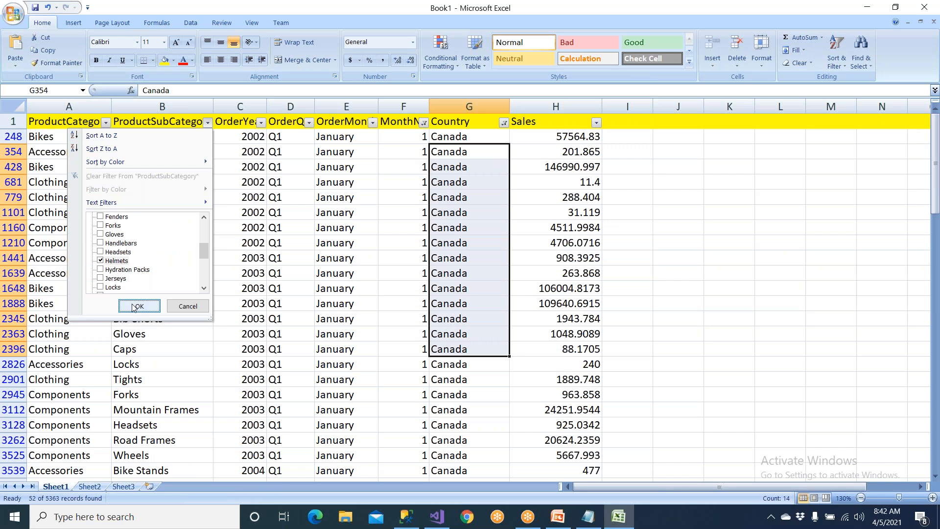
click(132, 307)
Insert a 3-D clustered column chart from the three filtered Helmets Sales values.
drag(193, 138, 628, 183)
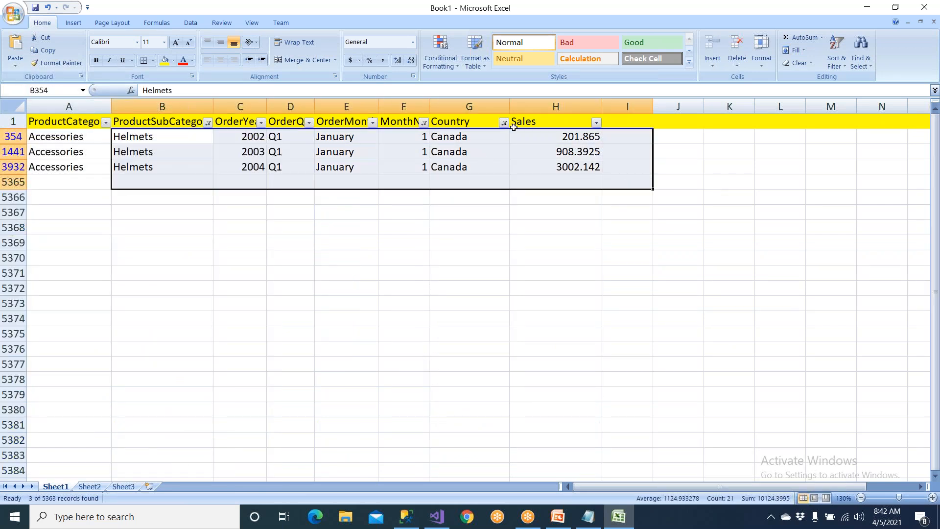
click(505, 215)
drag(542, 136, 541, 168)
click(74, 22)
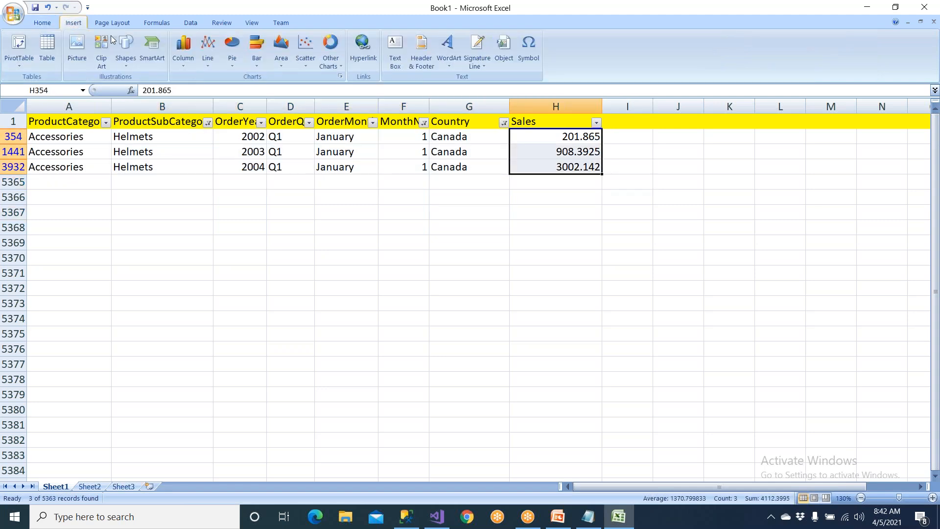
click(187, 53)
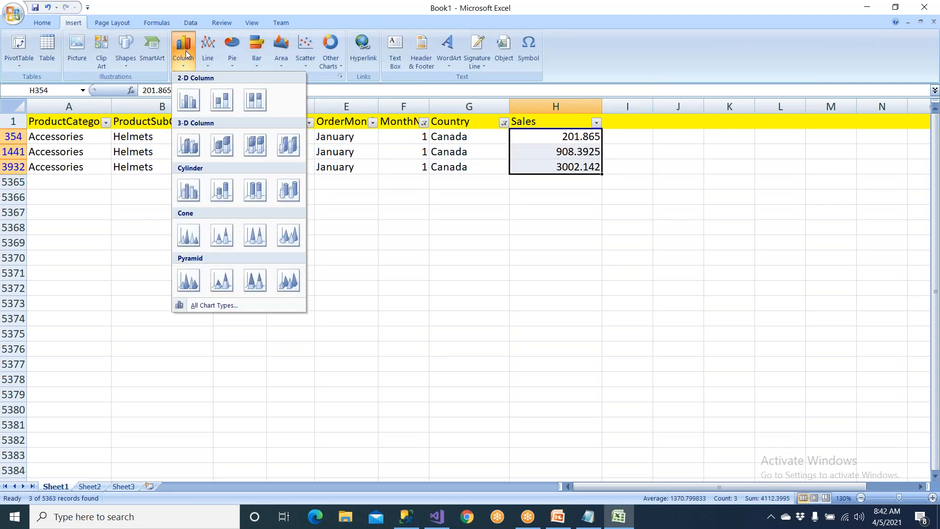
click(189, 144)
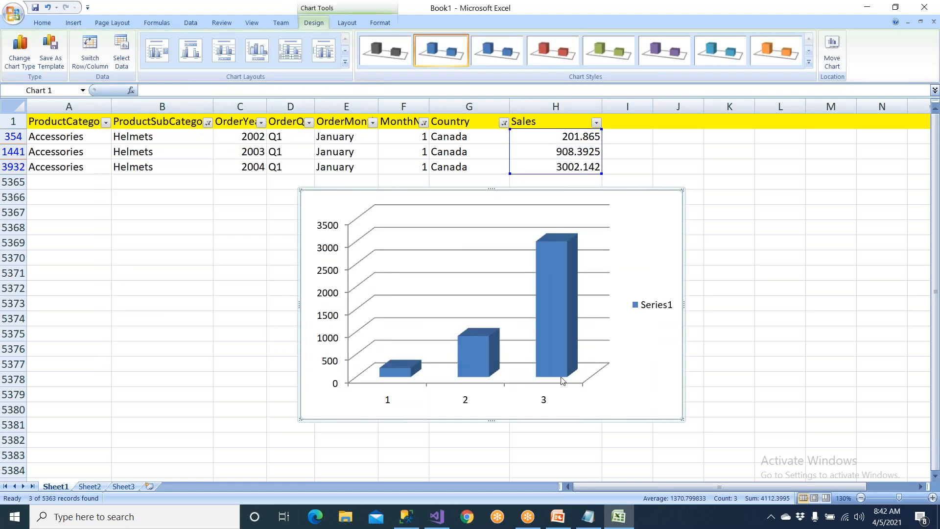
Examine the 2004 Helmets record in row 3932 from subcategory and year through Sales, and compare it with the chart.
click(563, 166)
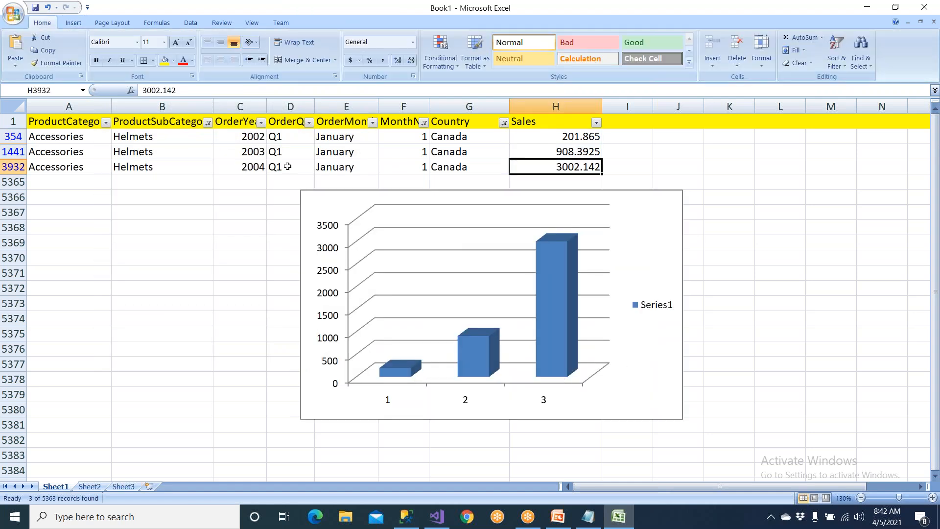
click(253, 166)
click(284, 168)
click(174, 167)
click(363, 168)
click(413, 167)
drag(400, 139, 402, 154)
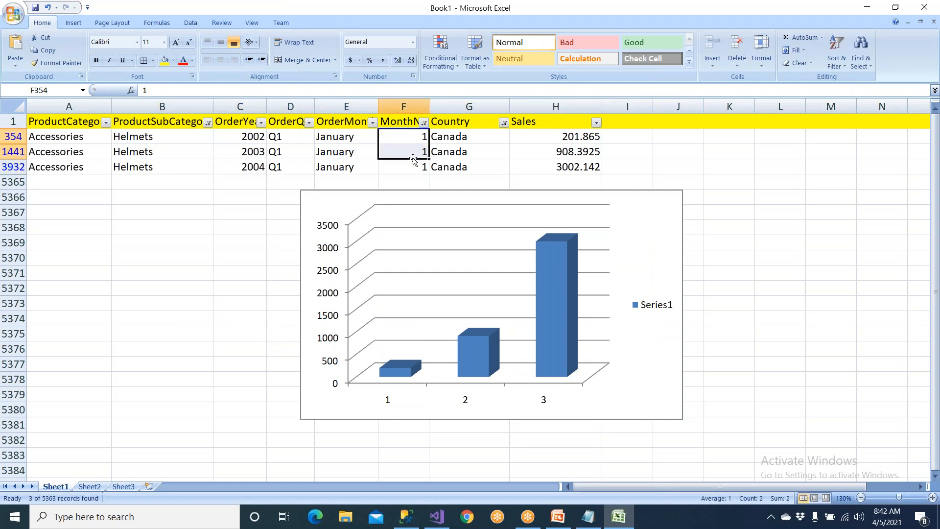
drag(257, 167, 598, 167)
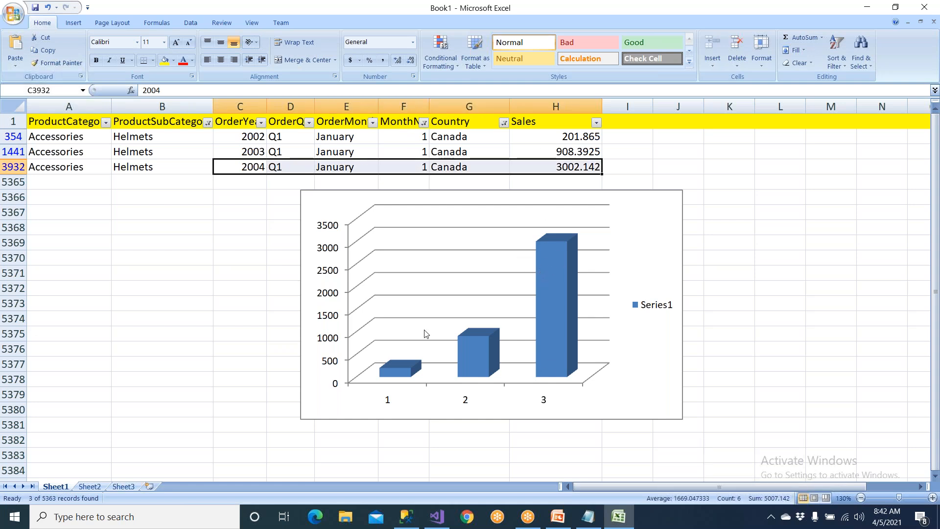
Compare the subcategory, OrderYear and quarter cells of the 2002, 2003 and 2004 Helmets rows.
drag(244, 147, 289, 152)
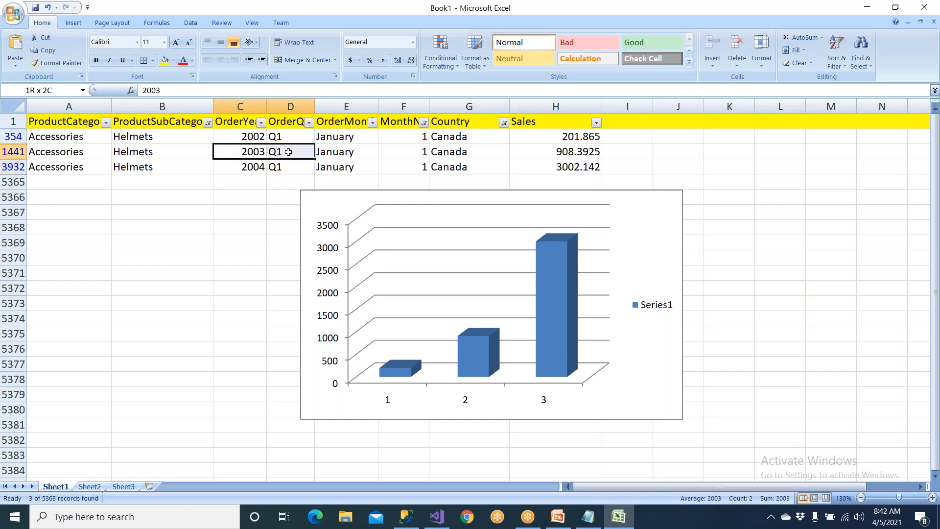
drag(172, 152, 296, 152)
click(286, 167)
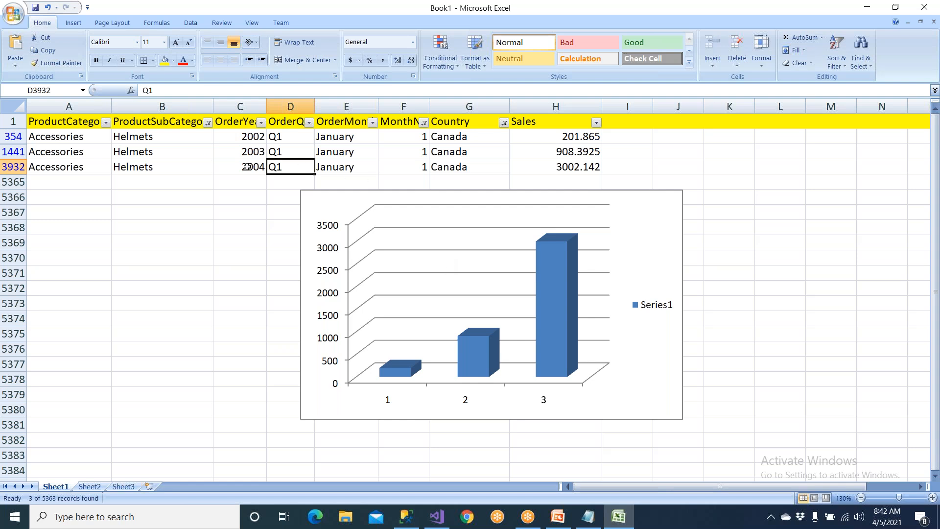
click(201, 167)
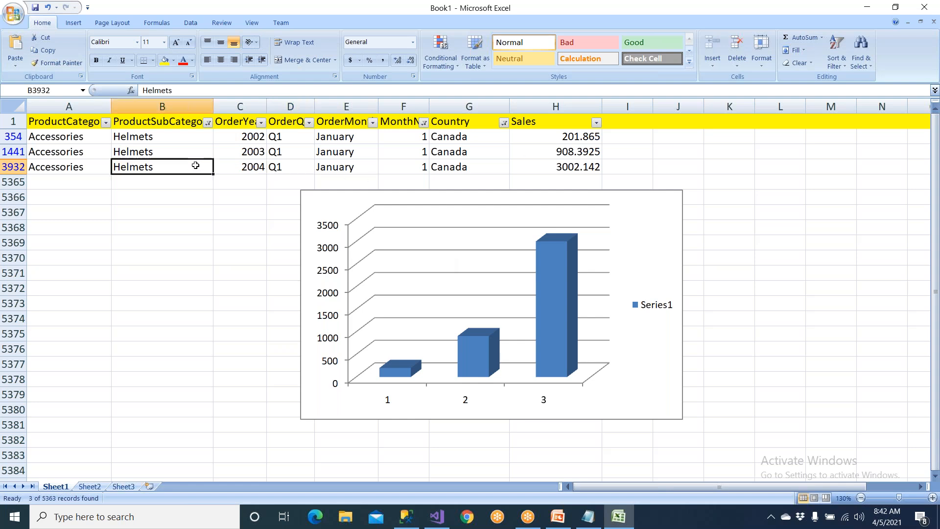
click(233, 169)
click(278, 170)
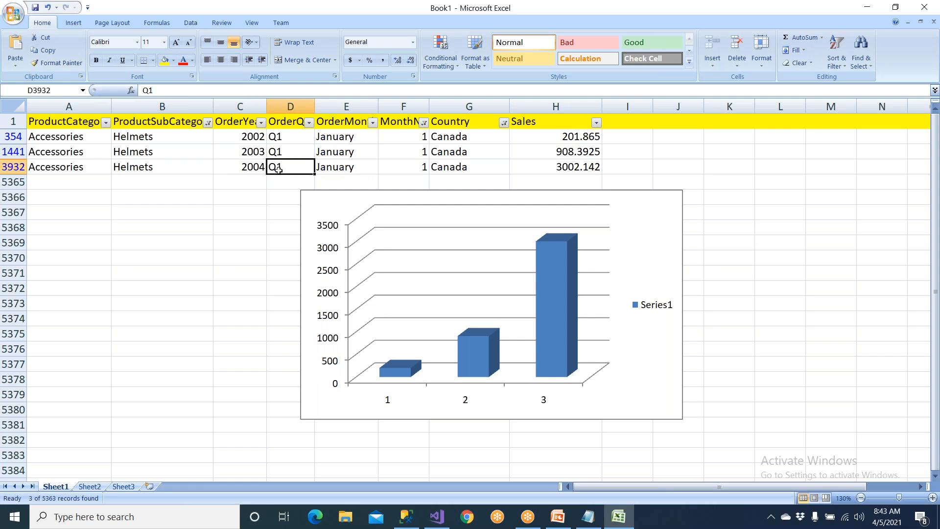
click(286, 138)
click(286, 149)
click(286, 137)
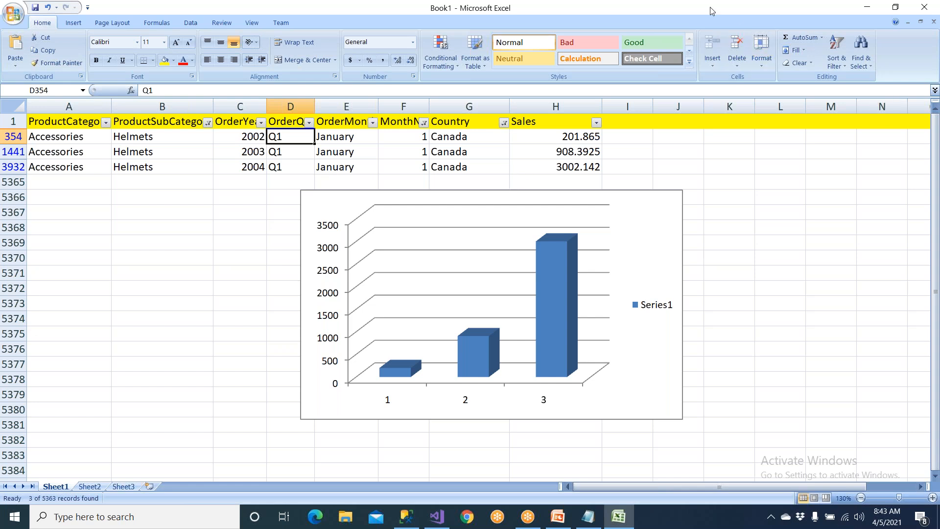
Close the Book1 workbook without saving its changes.
click(672, 2)
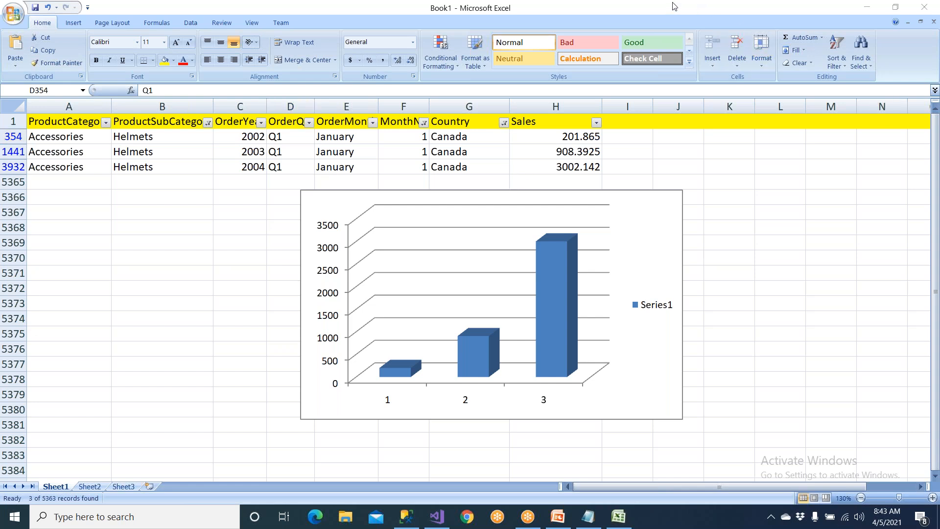
click(928, 9)
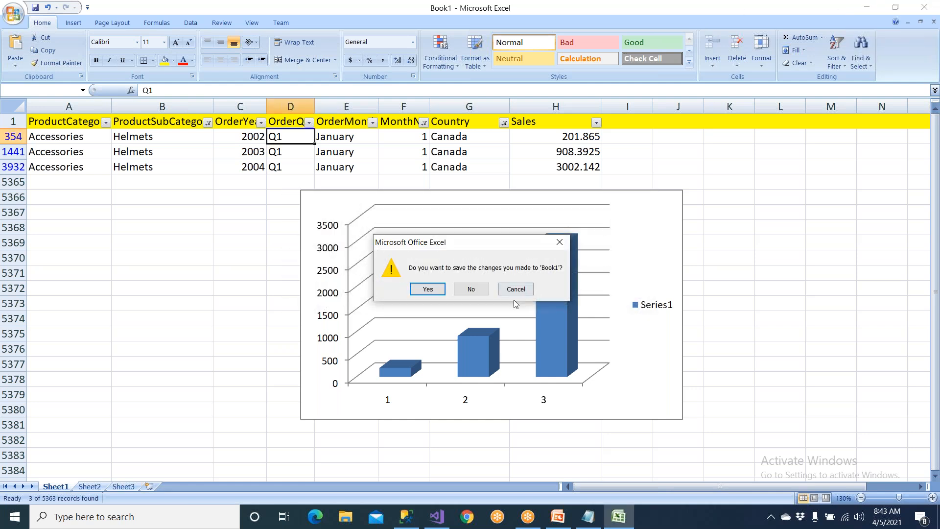
click(473, 290)
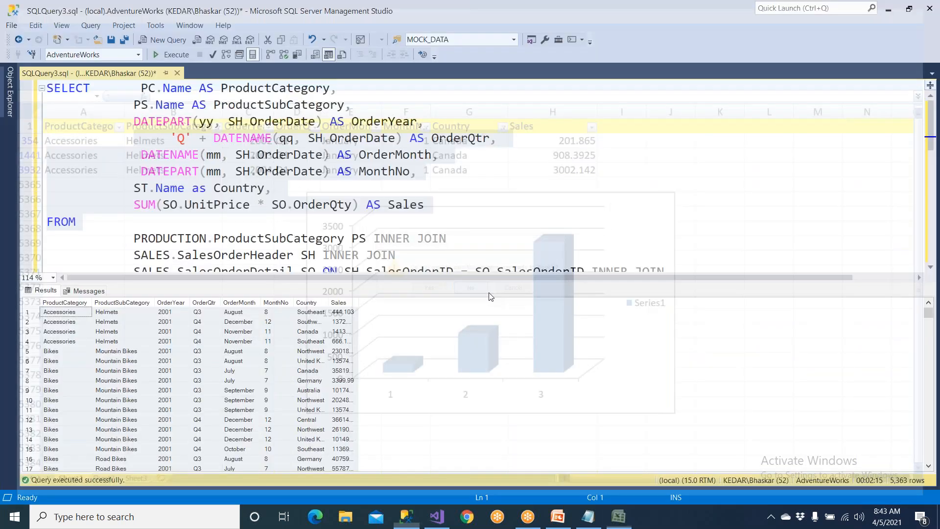
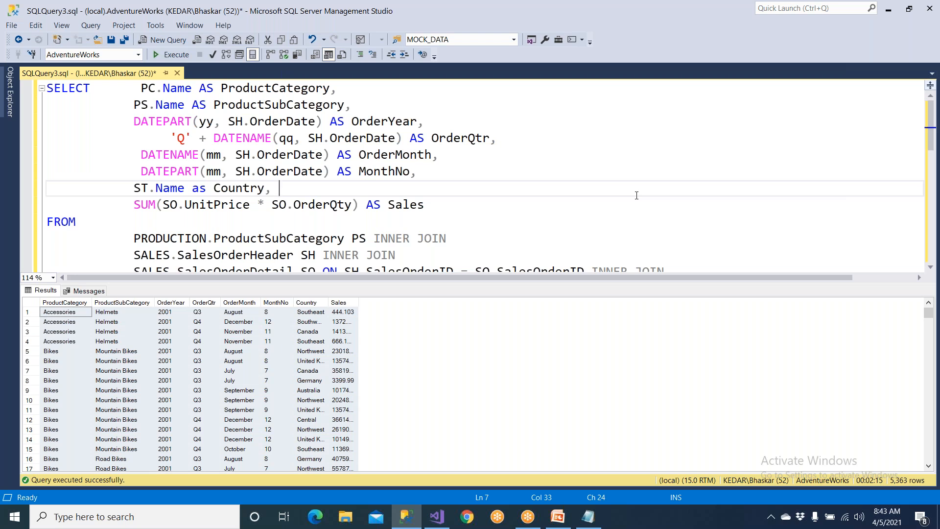
Hide the query results and copy the entire sales query, from SELECT through the GROUP BY list.
key(ctrl+r)
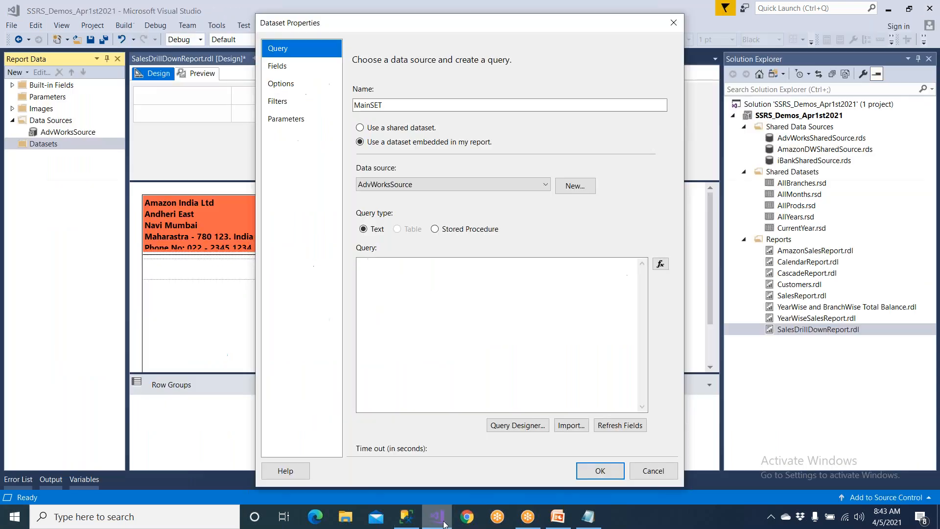
click(437, 517)
click(558, 517)
click(406, 517)
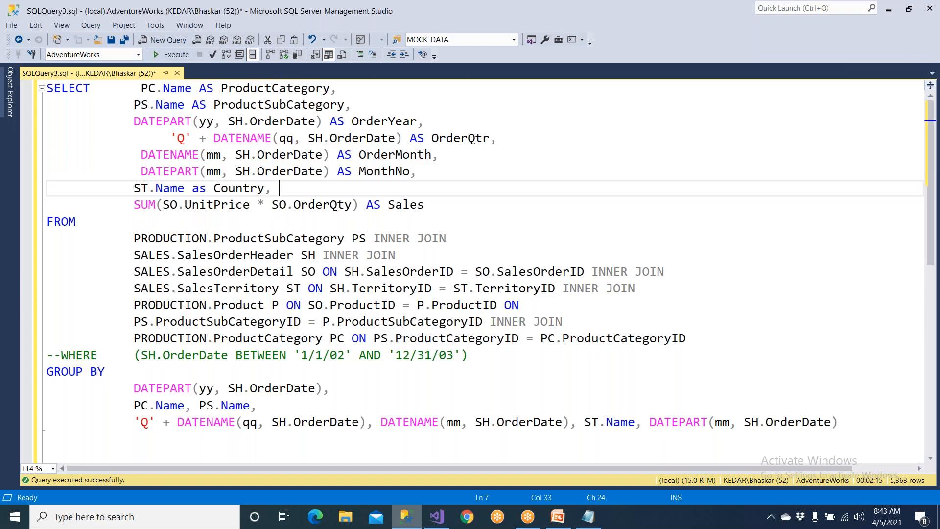
drag(49, 91, 843, 435)
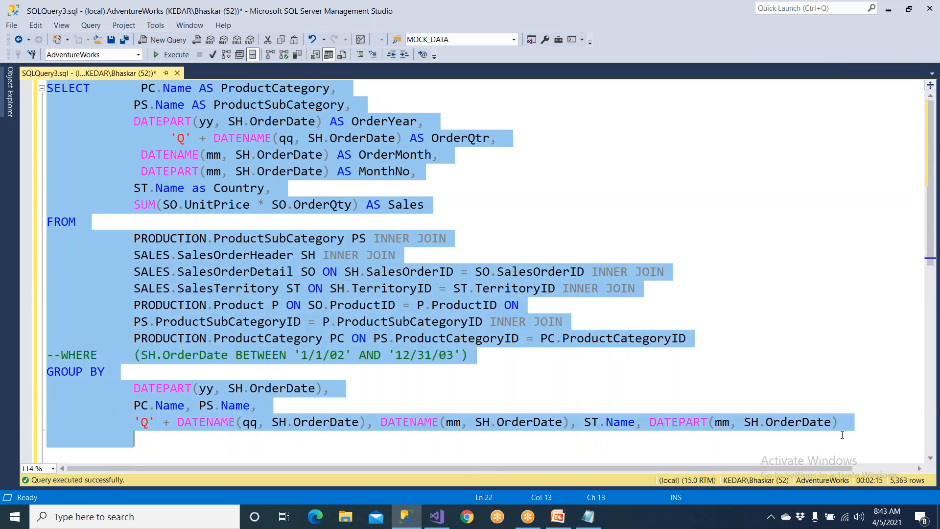
right_click(374, 286)
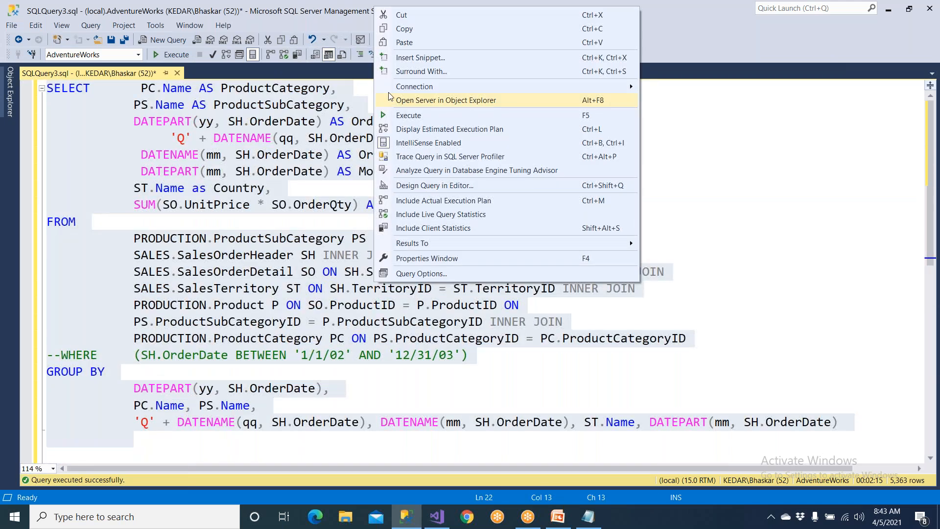
click(400, 31)
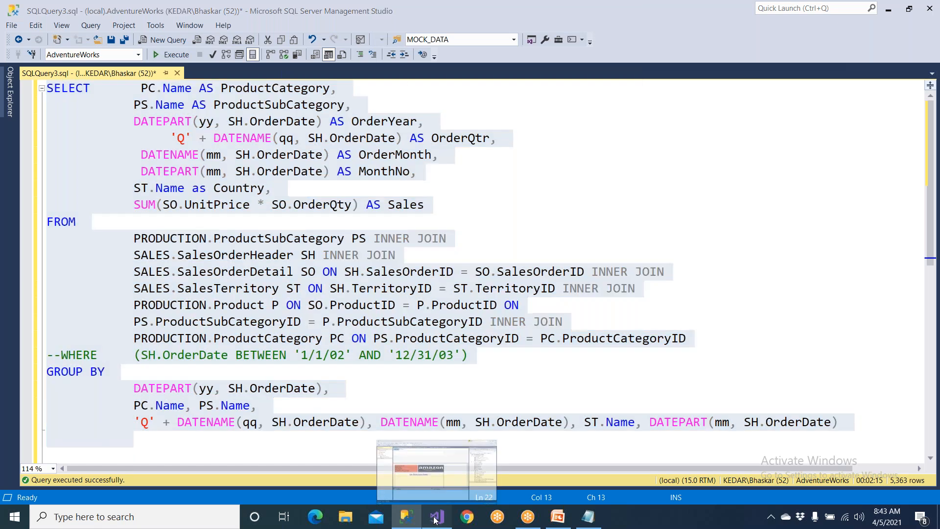
Switch to Visual Studio and paste the copied query as the embedded query text of the MainSET dataset.
click(435, 518)
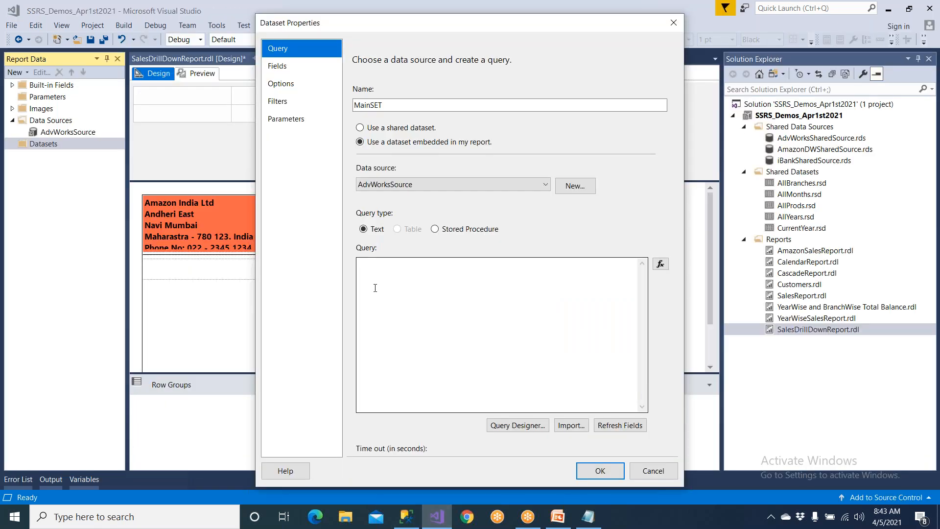
right_click(374, 287)
click(401, 334)
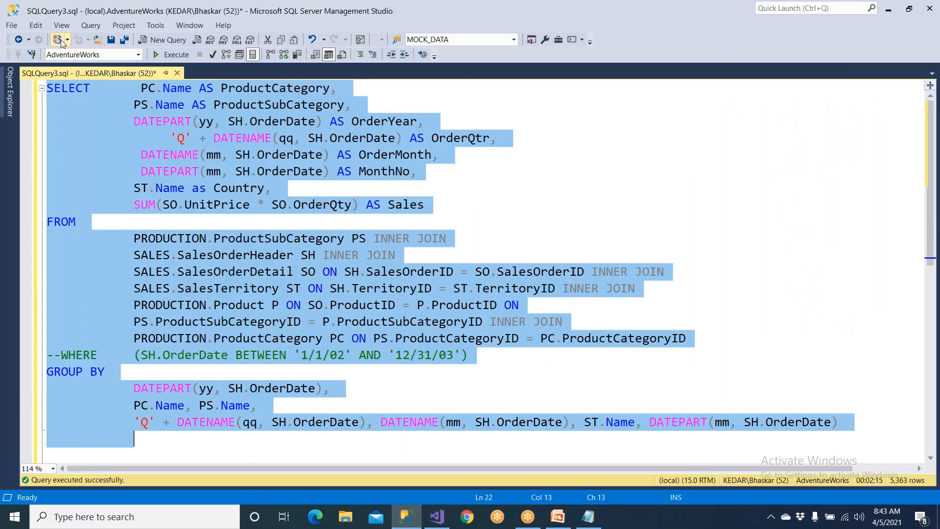
Run the full sales query again in SQL Server Management Studio and examine its result rows.
click(105, 139)
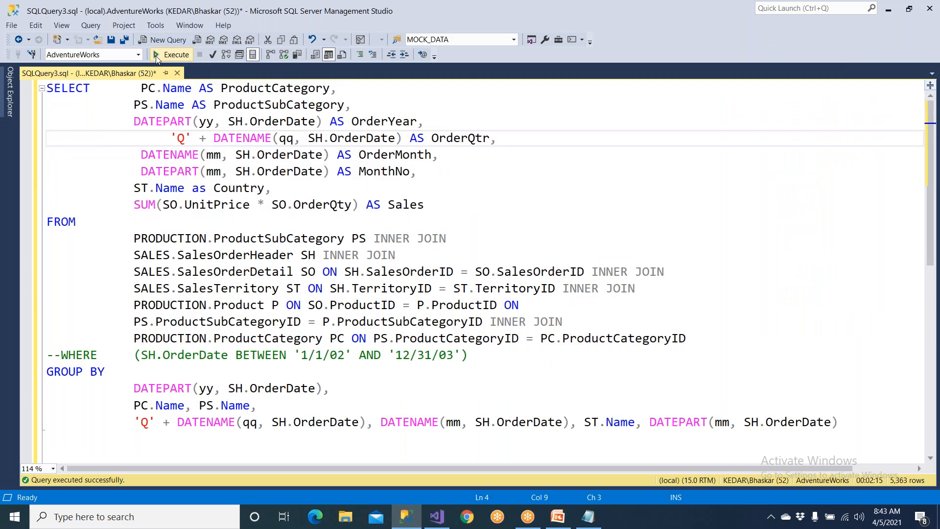
click(172, 55)
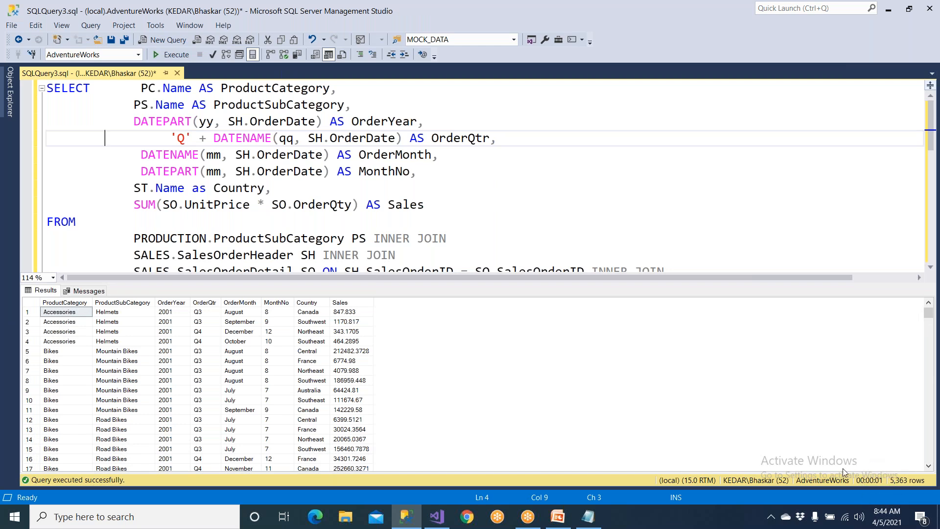
click(261, 400)
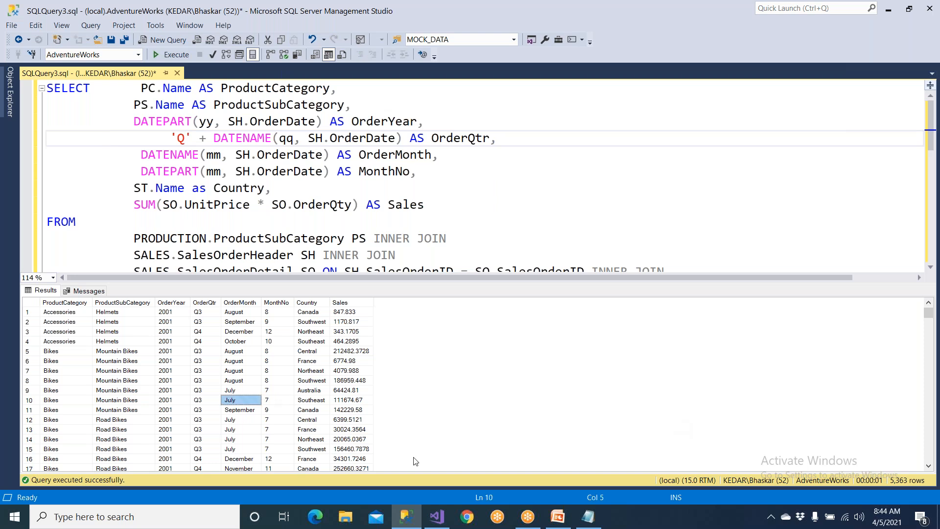
Return to Visual Studio, collapse the MainSET fields, and place a matrix below the Adv Works Sales Report title.
click(437, 517)
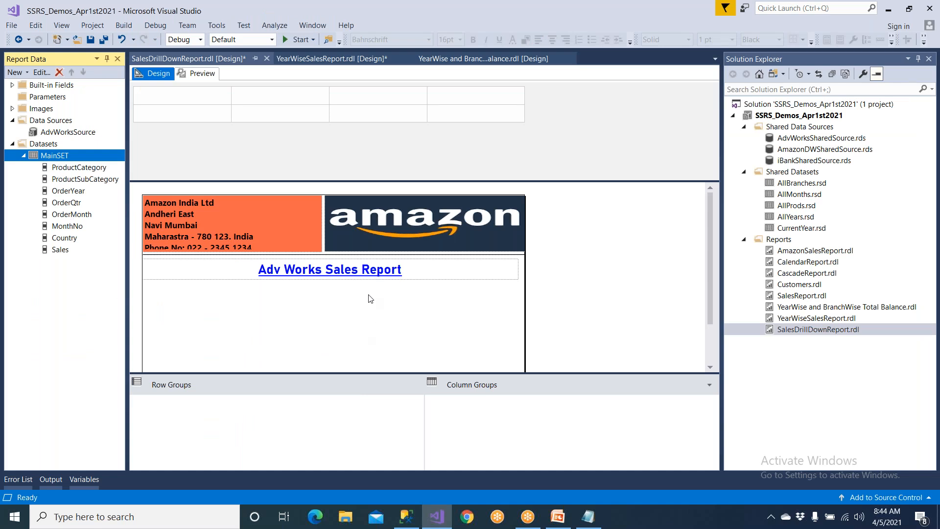
click(23, 156)
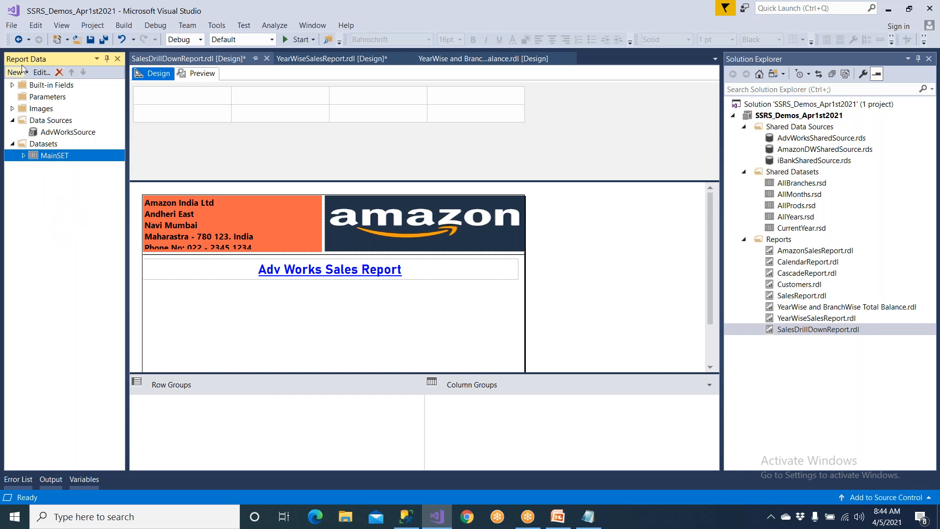
click(63, 27)
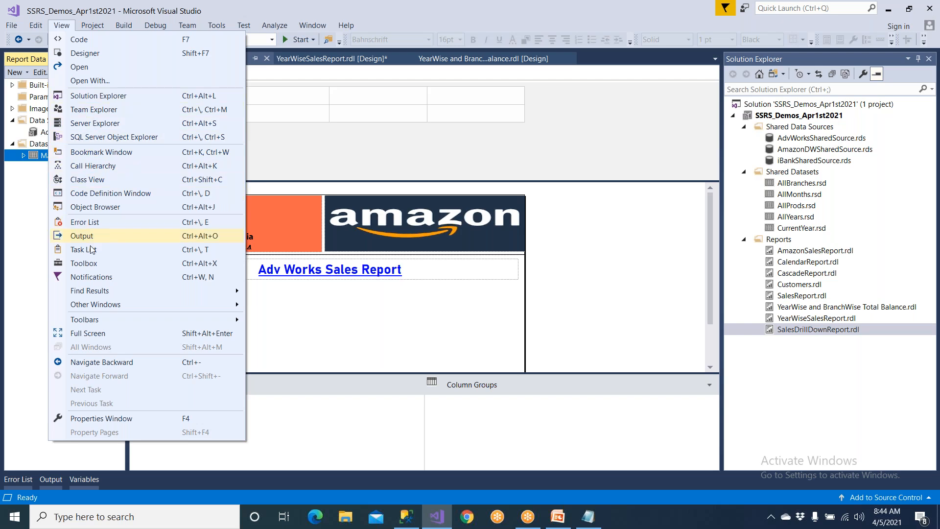
click(84, 263)
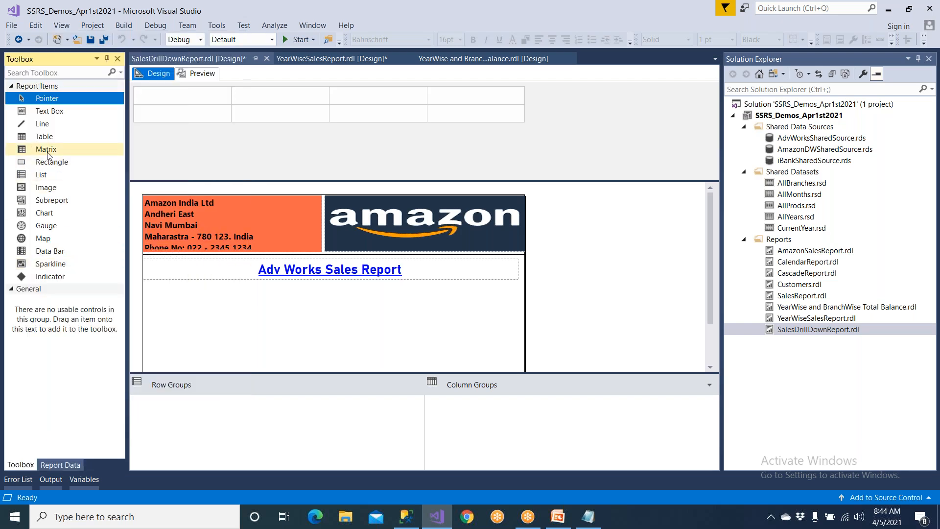
drag(48, 155, 170, 300)
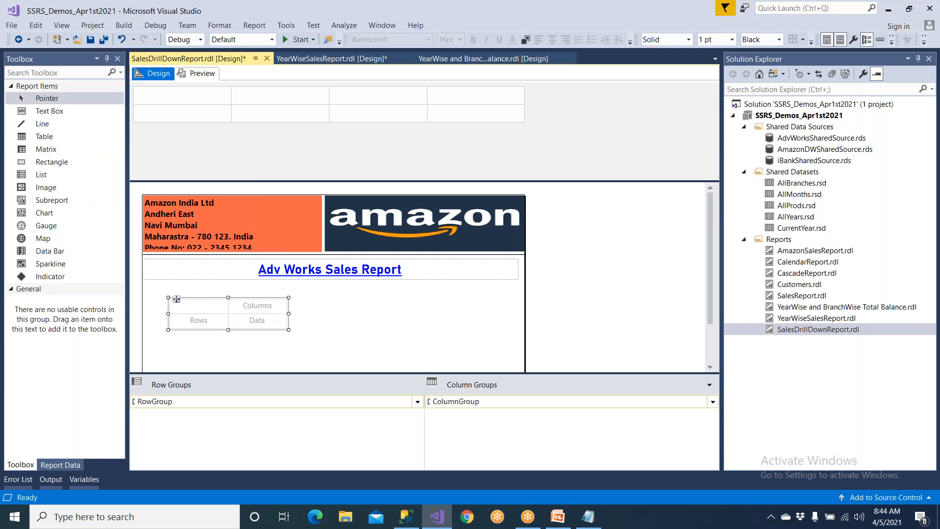
click(188, 323)
click(271, 311)
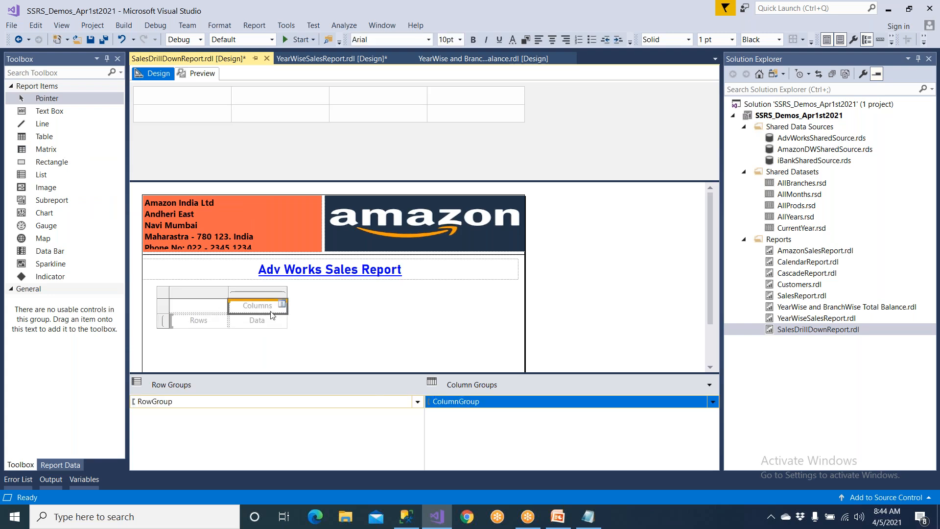
Find and open Paint with a blank canvas.
key(super)
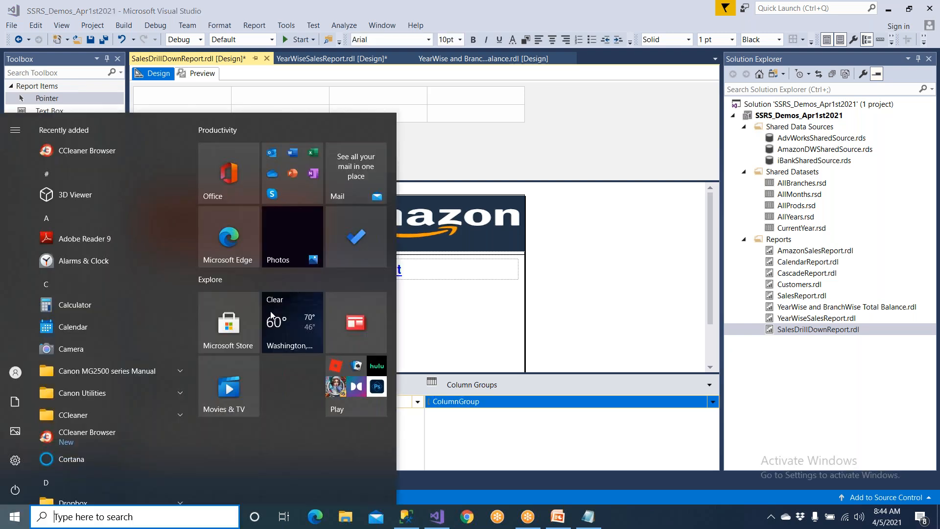
text(pait)
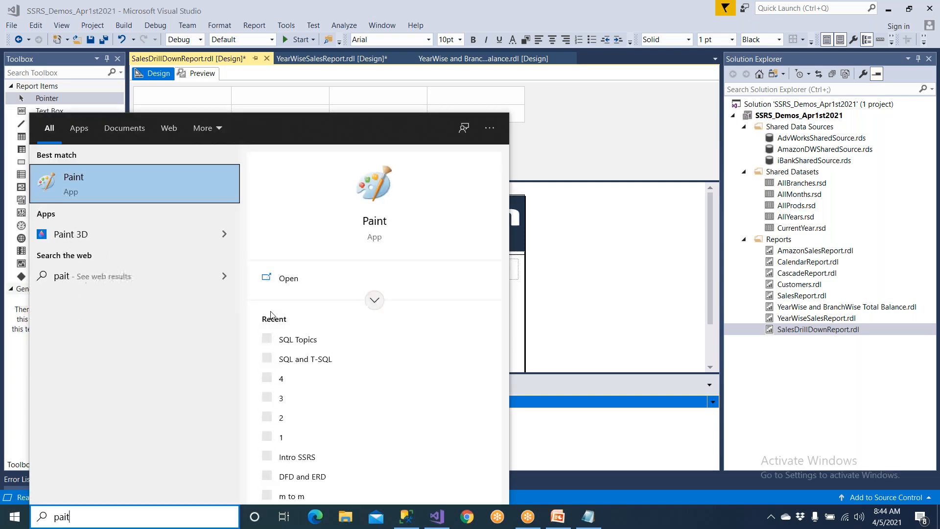
click(171, 191)
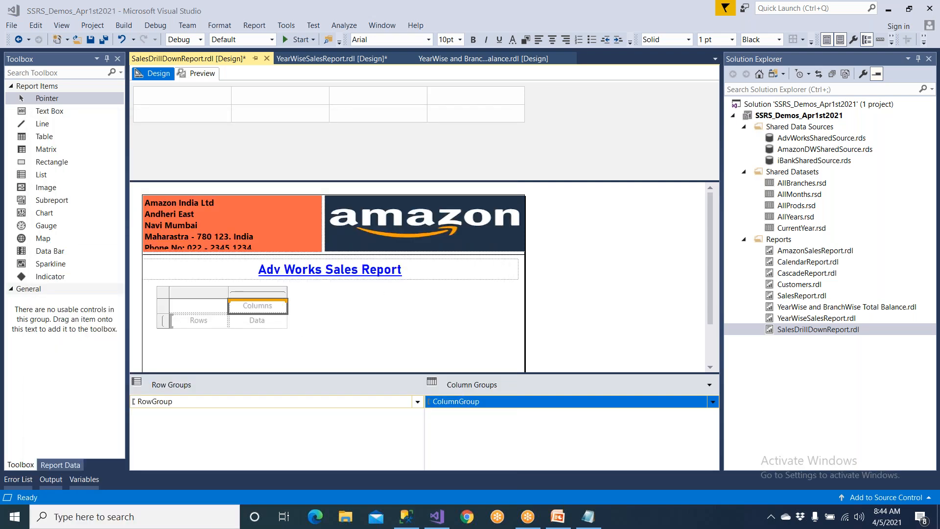
Draw a large rectangle and erase its upper and right edges to leave an L-shaped pair of axes.
click(251, 37)
drag(257, 152, 473, 365)
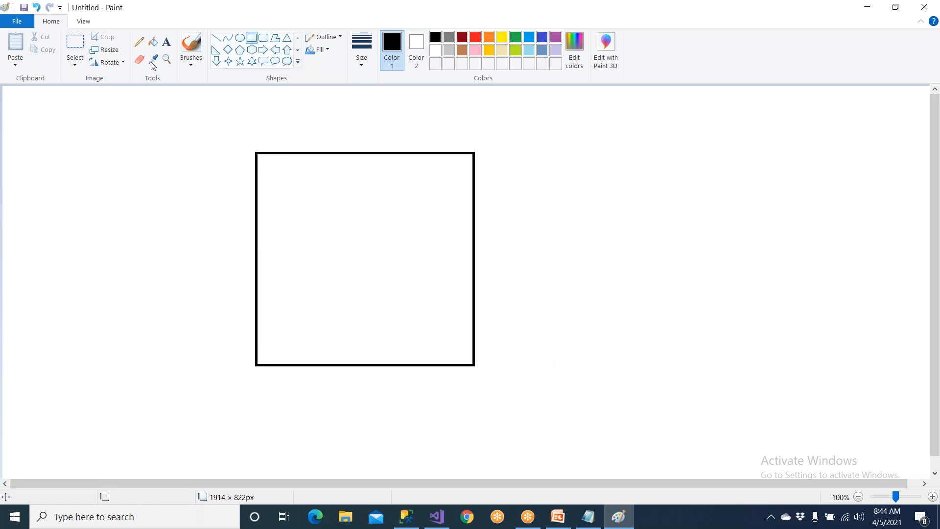
click(75, 44)
drag(235, 142, 504, 382)
key(Delete)
key(Delete)
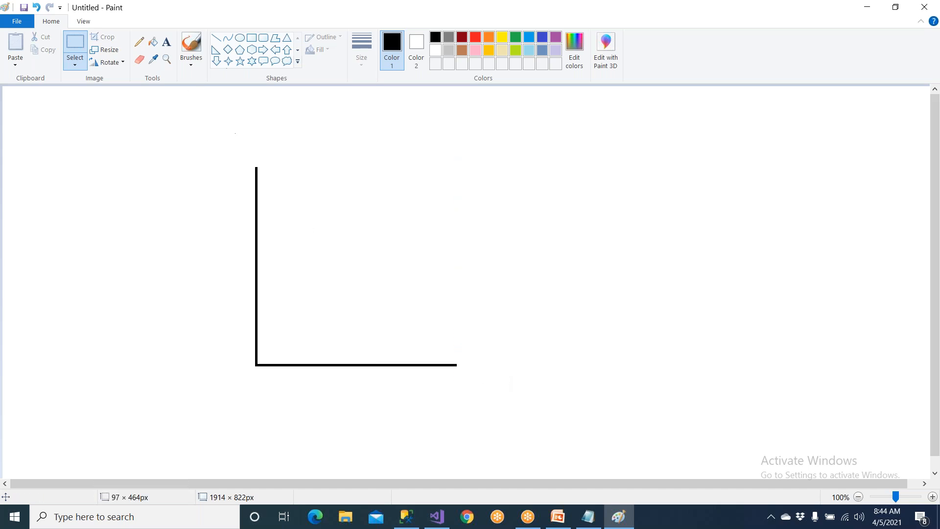
Label the vertical axis Y above its upper end and the horizontal axis X beside its right end.
click(166, 42)
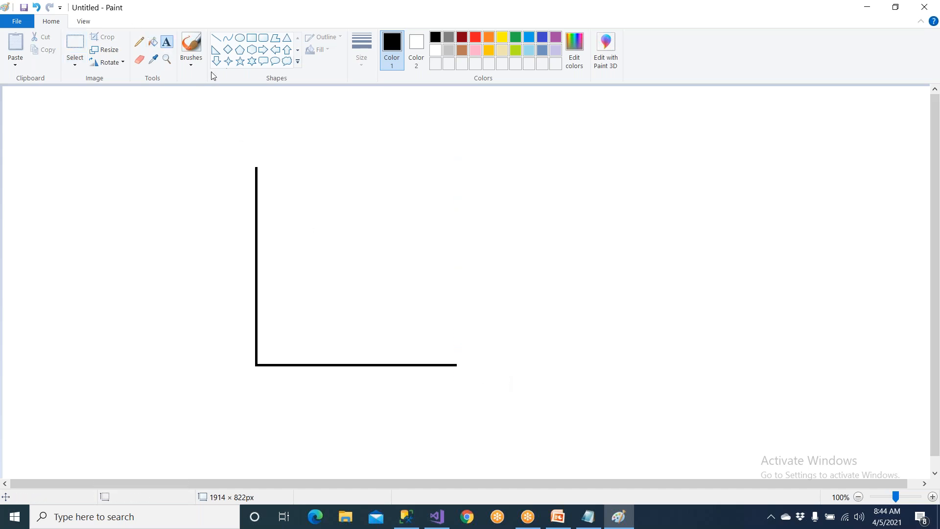
click(255, 142)
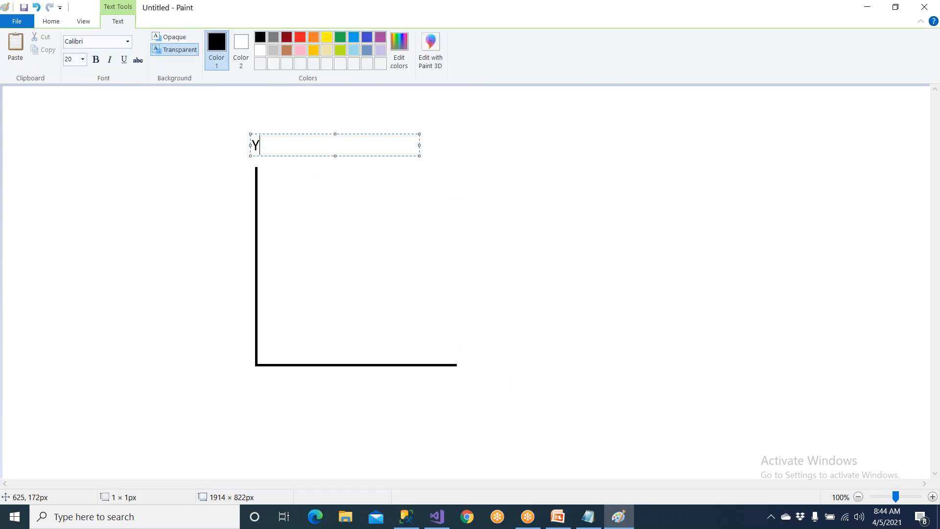
click(466, 365)
click(466, 365)
text(X)
click(375, 258)
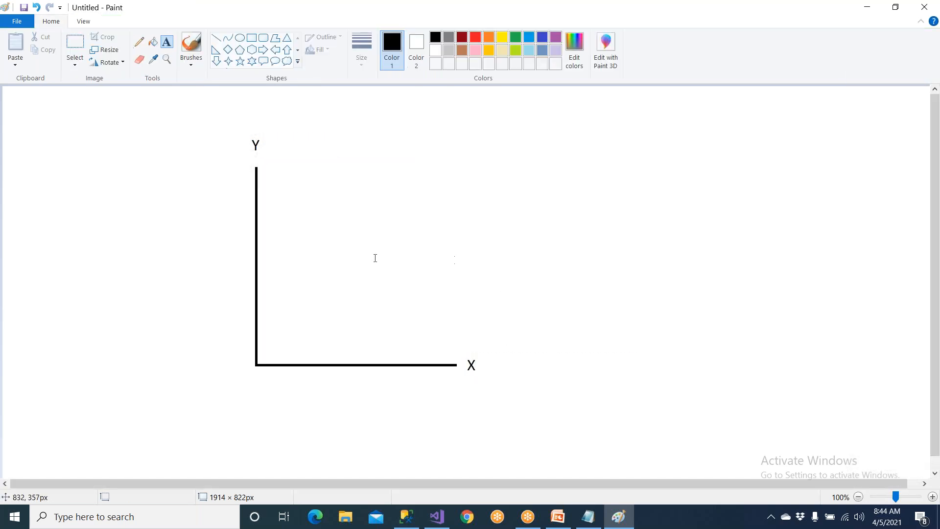
Draw line arrowheads at the upper end of the Y axis and the right end of the X axis.
click(216, 37)
mouse_move(256, 167)
mouse_down()
mouse_move(250, 180)
mouse_move(267, 174)
mouse_up()
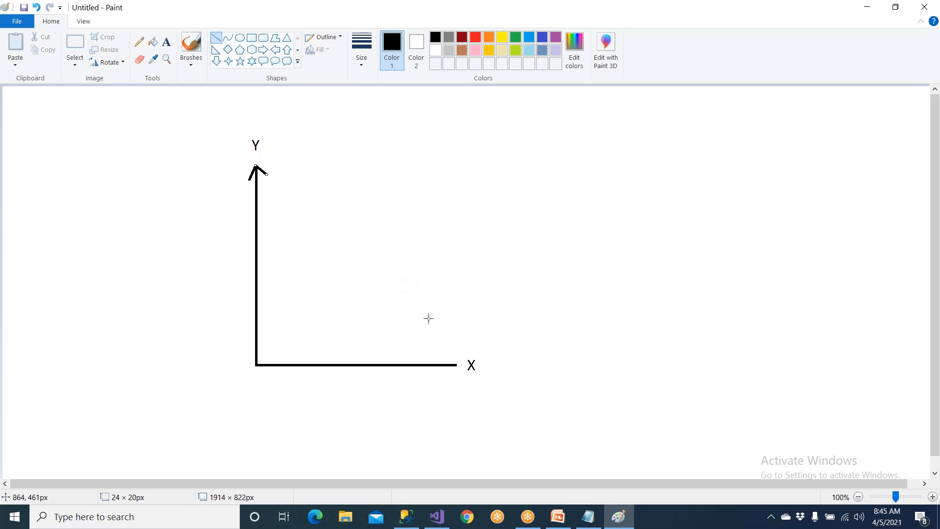
drag(442, 356, 455, 366)
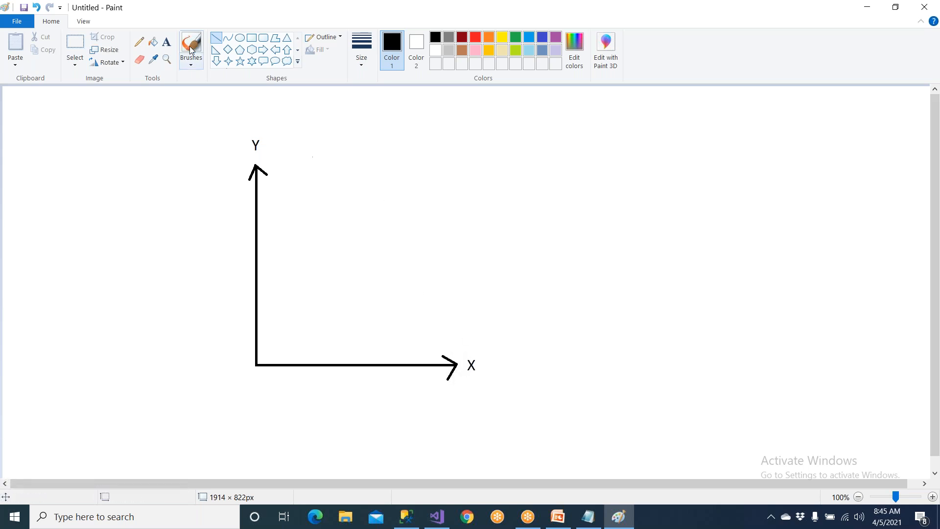
Add the text "Matrix/Pivot/Cross Tab" above the axes, to the right of the Y label.
click(169, 44)
click(321, 134)
text(Matri)
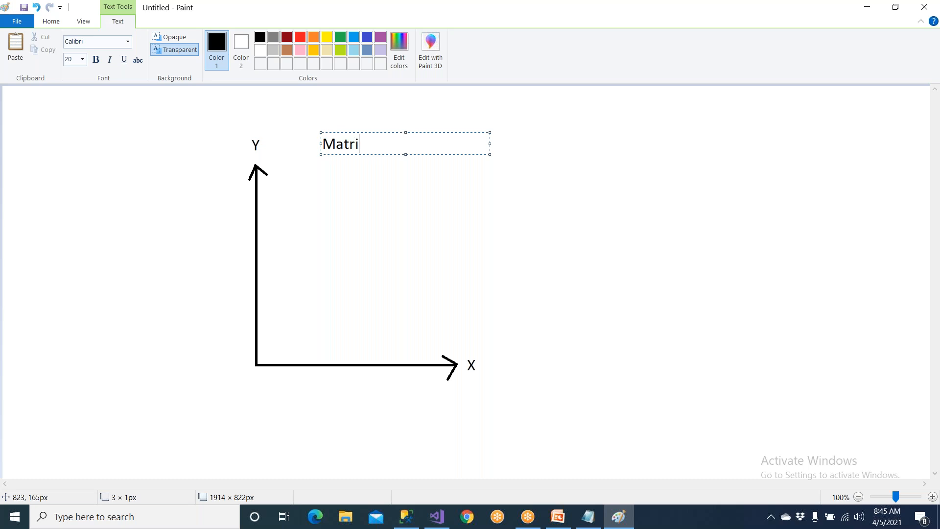
text(x/Pivot/Cross Tab)
click(339, 385)
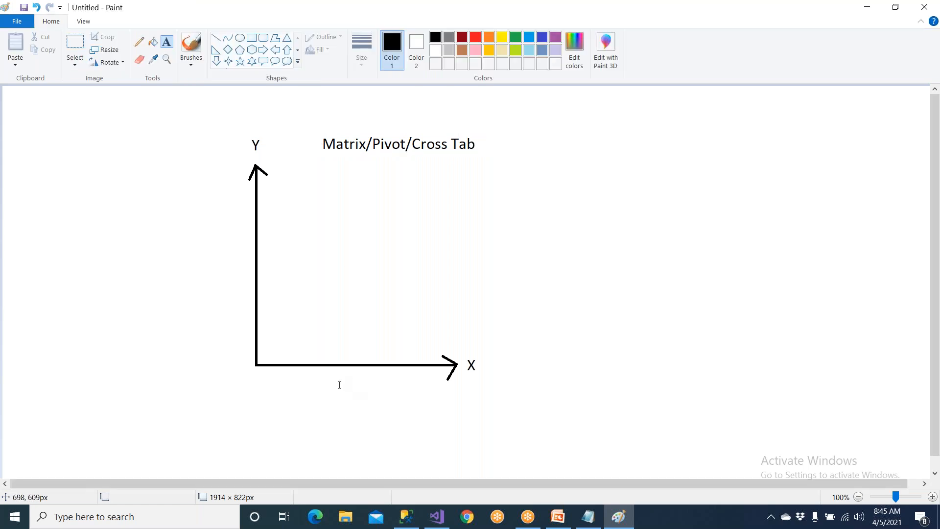
Draw three vertical rectangles side by side, rising from the X axis as columns.
click(252, 38)
drag(305, 262, 337, 368)
drag(356, 263, 375, 366)
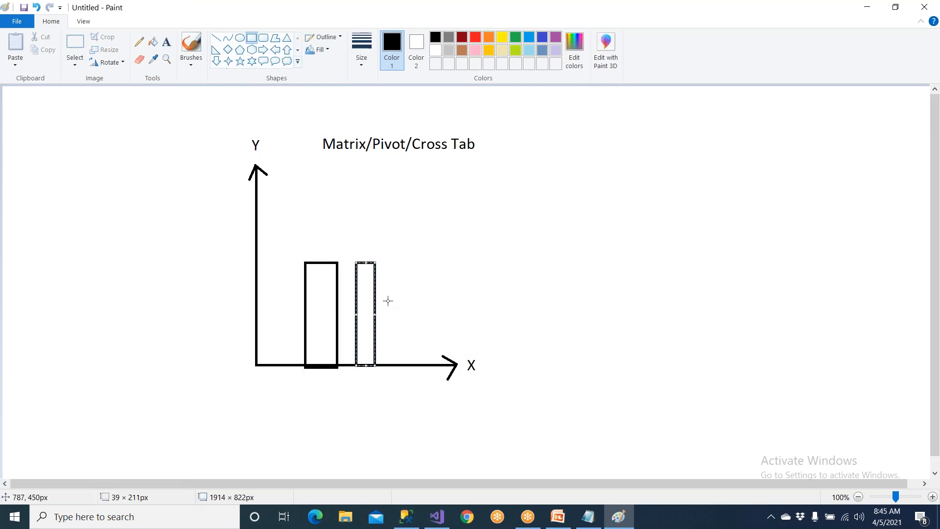
drag(392, 267, 410, 367)
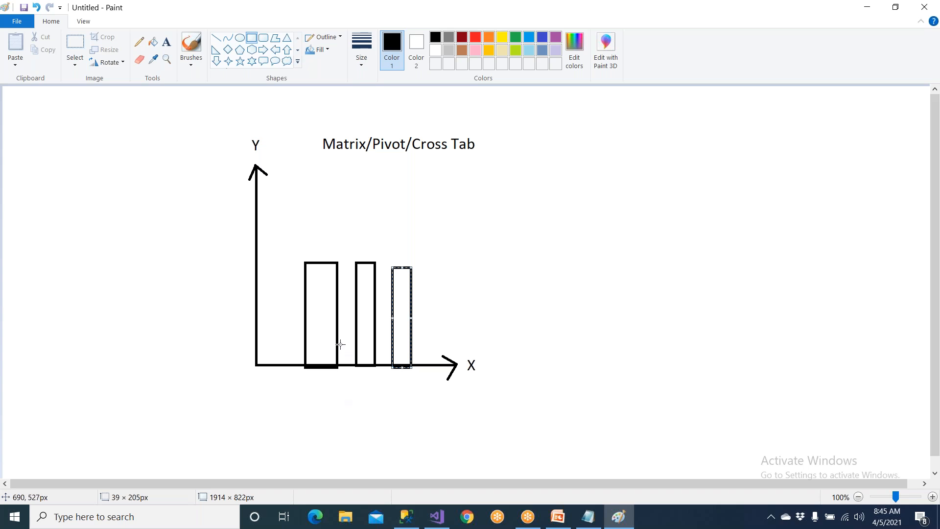
Undo the three vertical rectangles on the X axis.
key(ctrl+z)
key(ctrl+z)
key(ctrl+z)
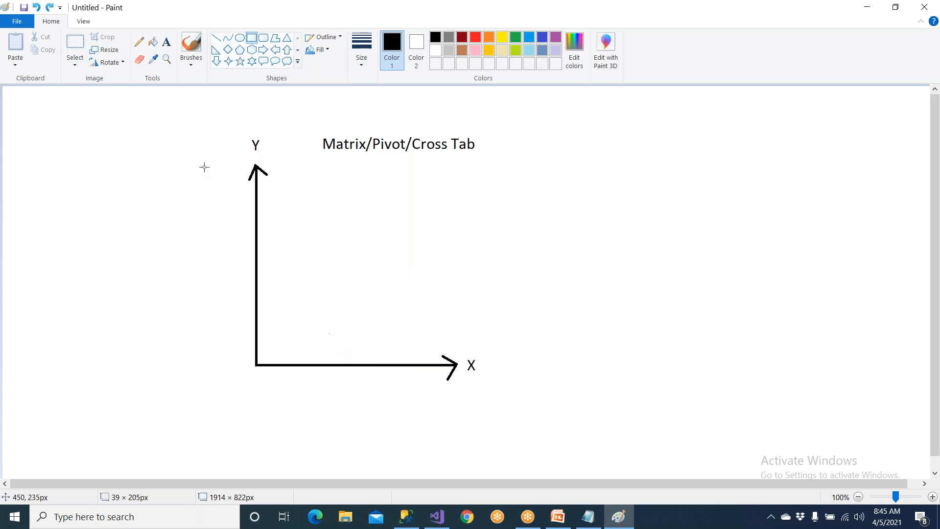
Add the text label "Cols" beneath the X axis.
click(167, 41)
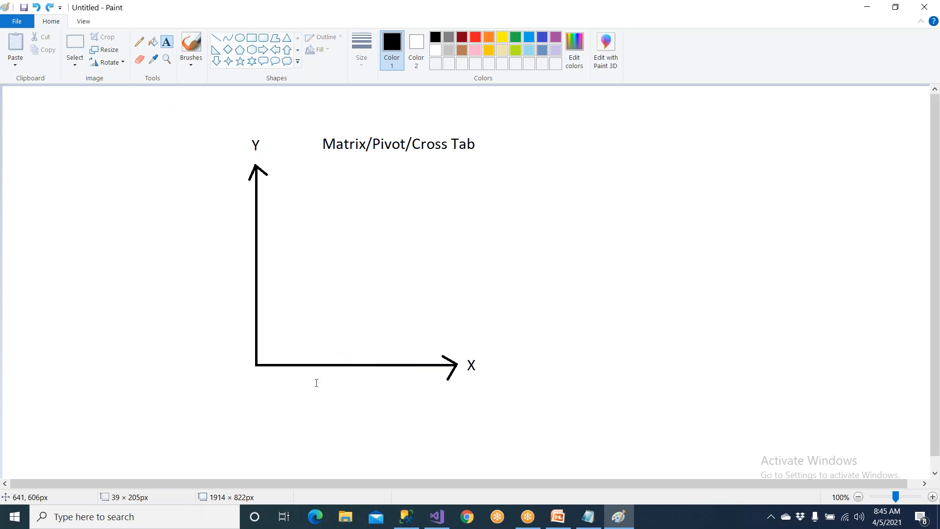
click(341, 390)
text(Cols)
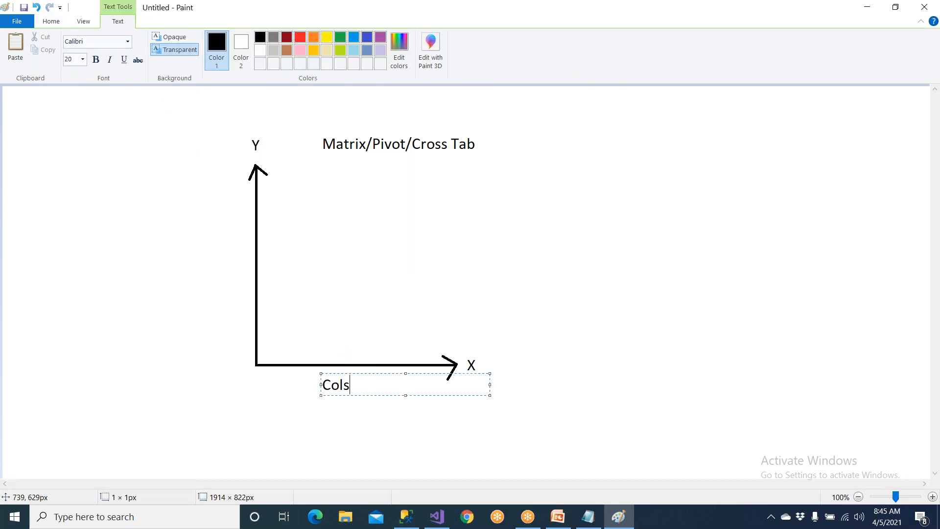
click(350, 294)
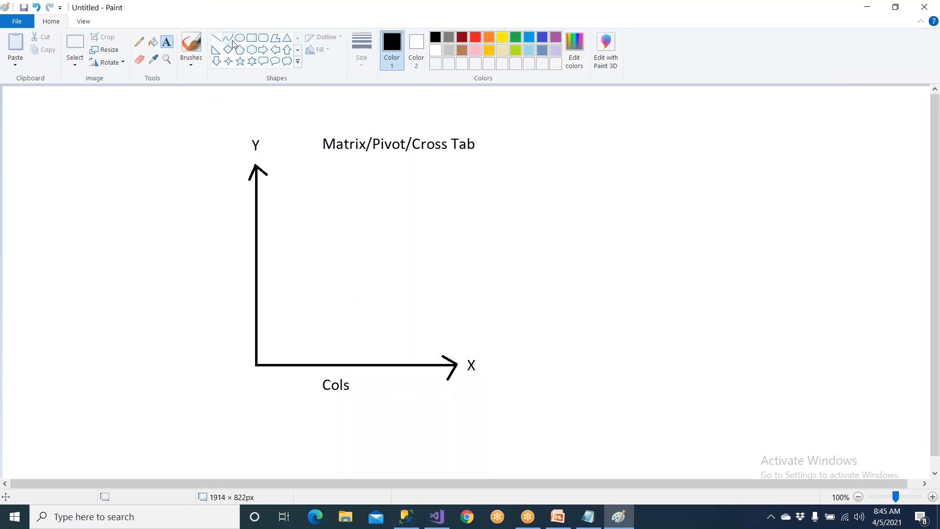
Draw two horizontal rectangles extending right from the Y axis, the lower one about 415 × 41 px.
click(251, 38)
drag(257, 231, 447, 256)
drag(256, 281, 458, 300)
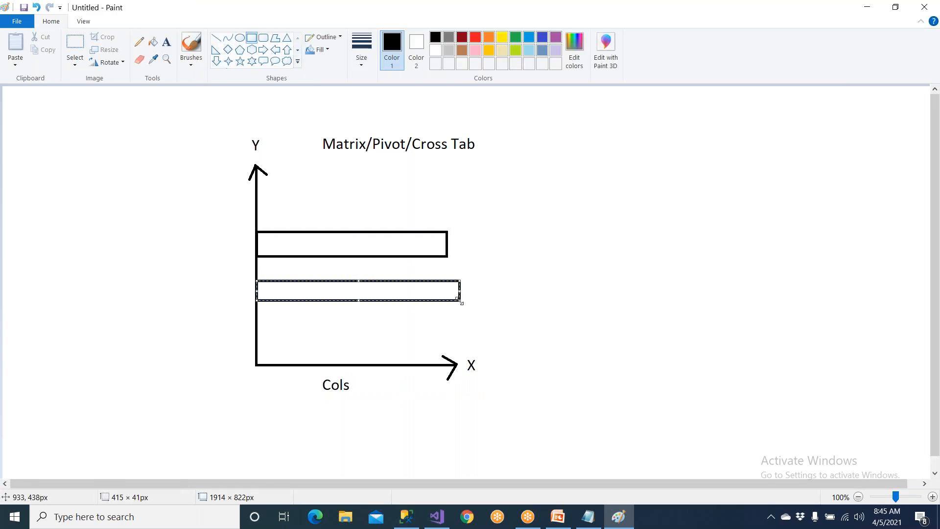
Undo the two horizontal rectangles and add the text label "Rows" beside the Y axis.
key(ctrl+z)
key(ctrl+z)
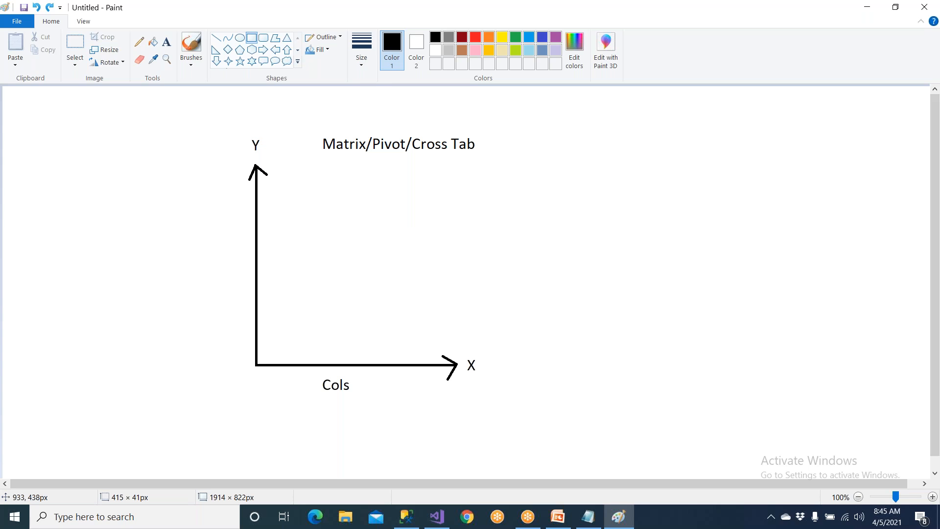
click(167, 44)
click(196, 248)
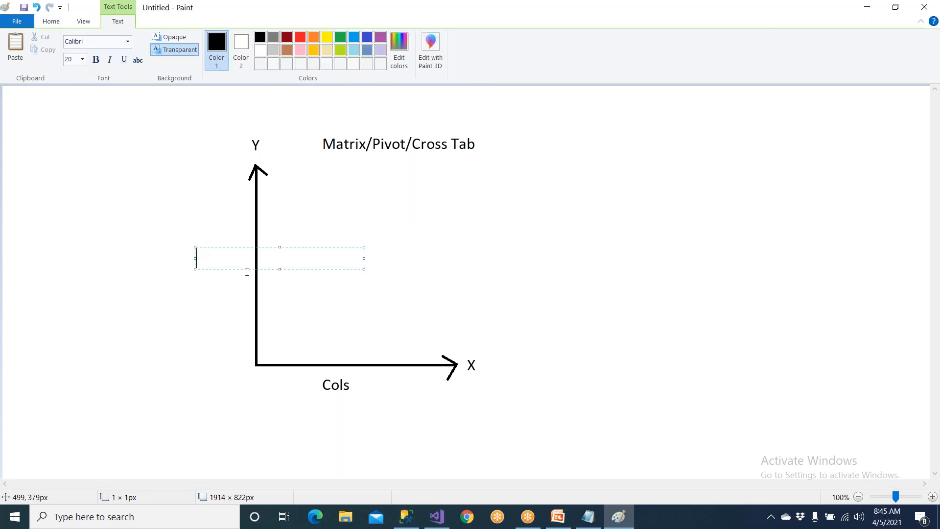
text(Rows)
click(357, 413)
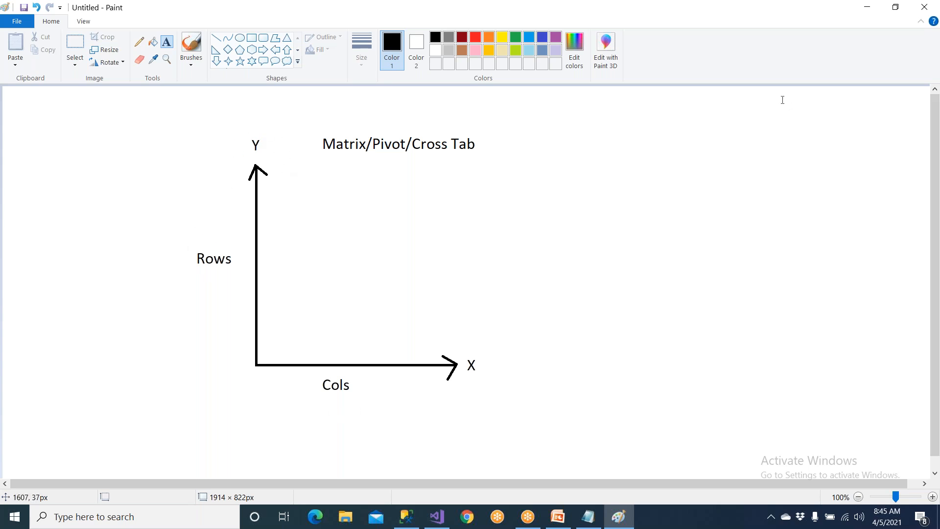
click(703, 29)
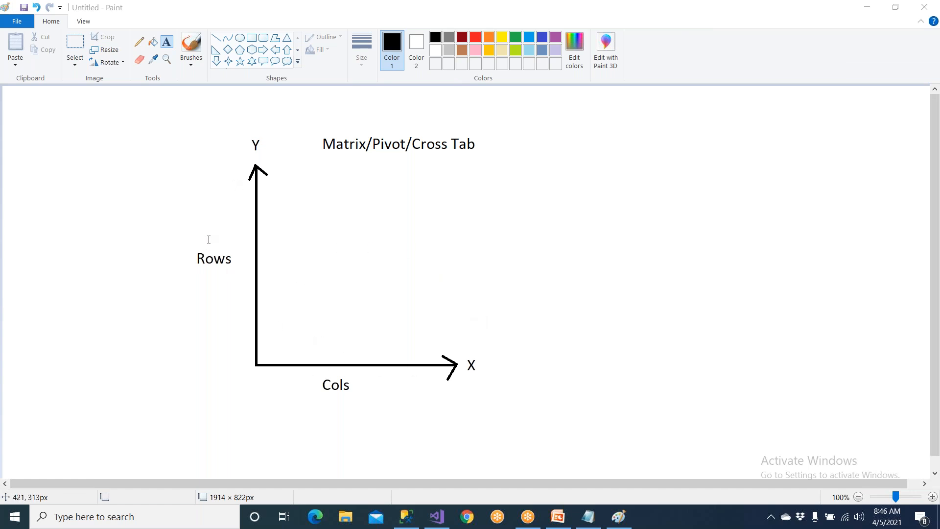
Switch to Visual Studio and compare the matrix's Rows, Columns and Data cells with the axis sketch in Paint.
click(445, 523)
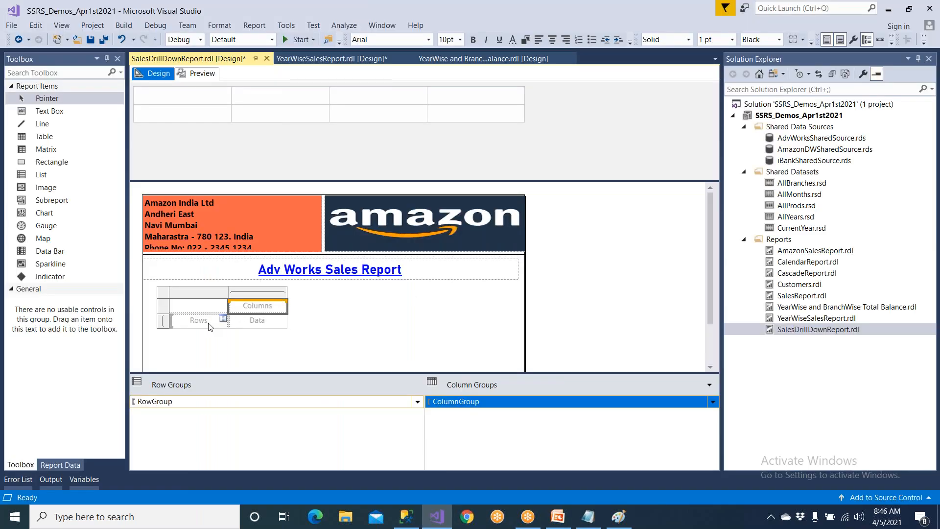
click(204, 327)
key(alt)
key(alt+Tab)
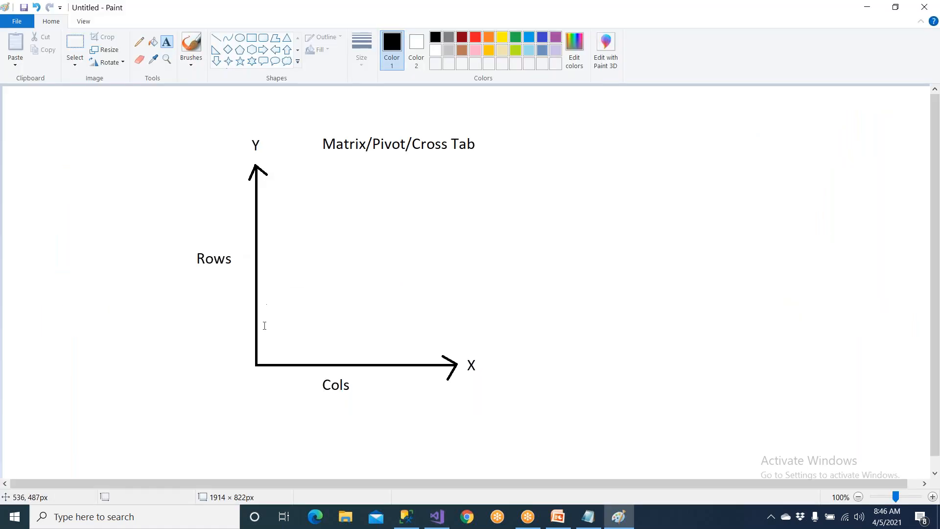
key(alt+Tab)
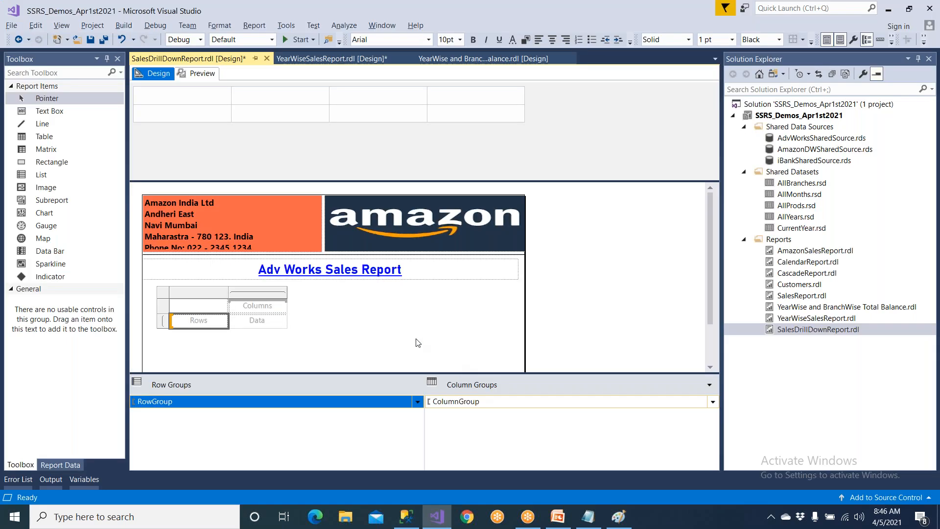
click(258, 305)
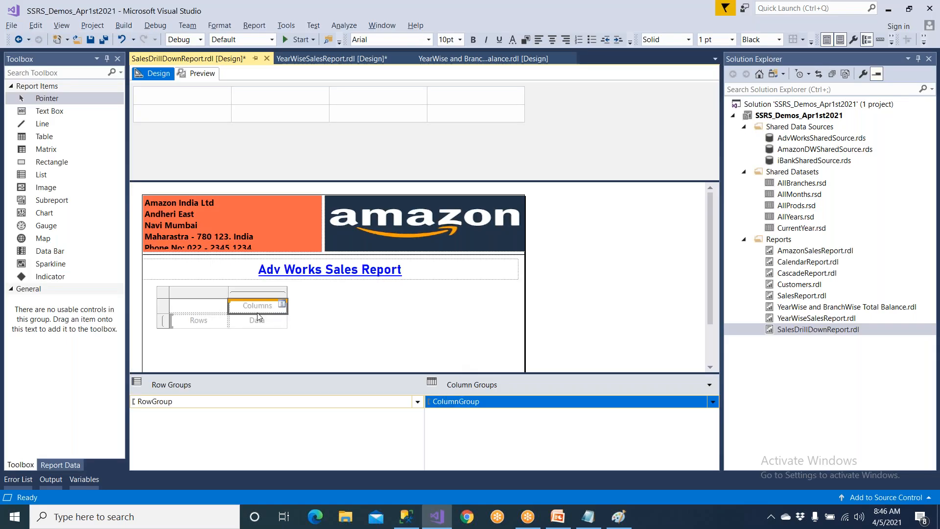
click(283, 323)
Switch back to Paint, draw an ellipse about 344 × 291 px between the axes, and label it "Data".
key(alt+Tab)
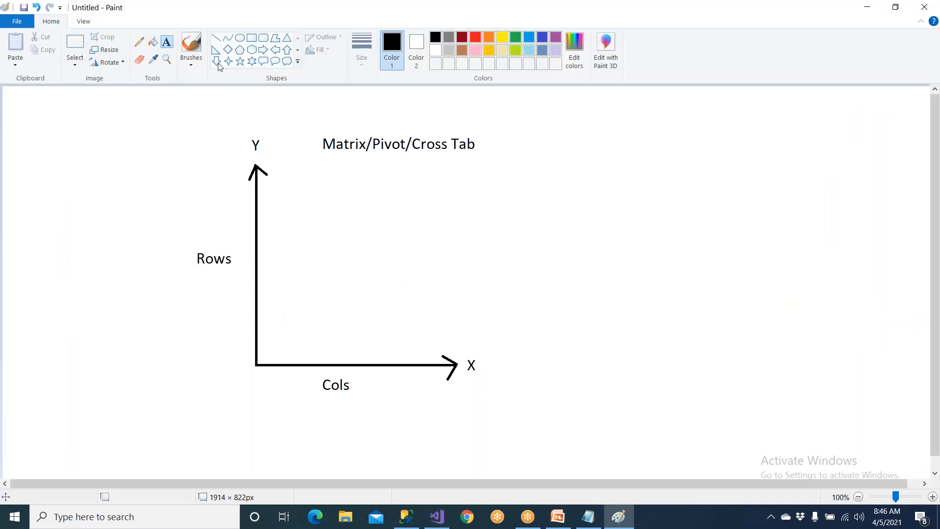
drag(280, 195, 448, 338)
click(164, 45)
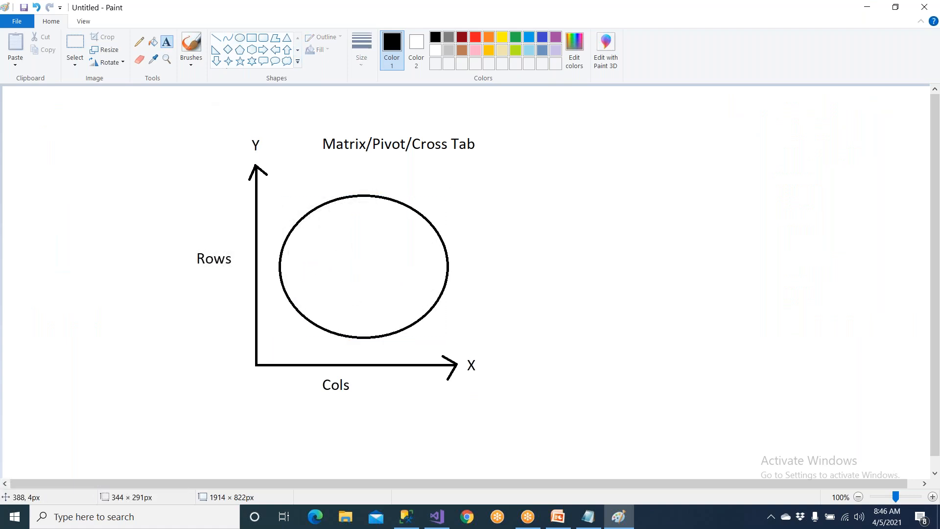
click(309, 263)
text(Data)
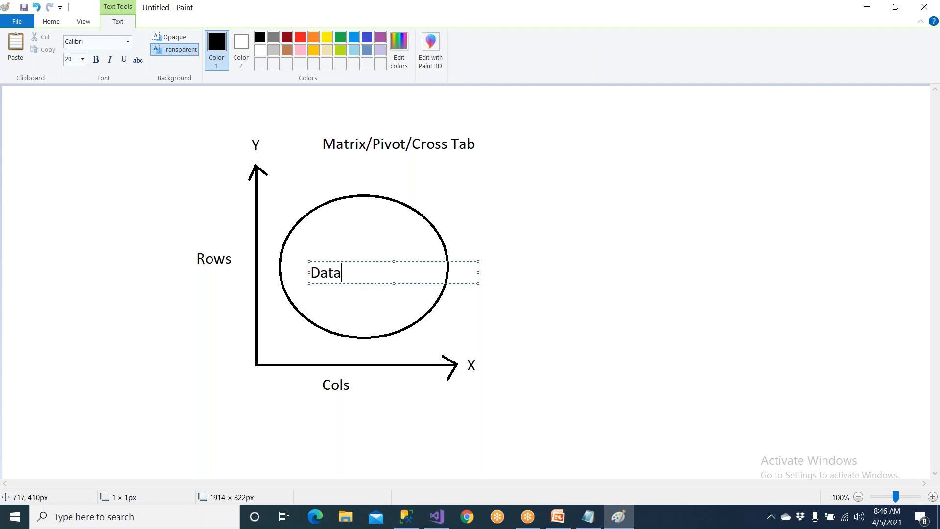
click(515, 323)
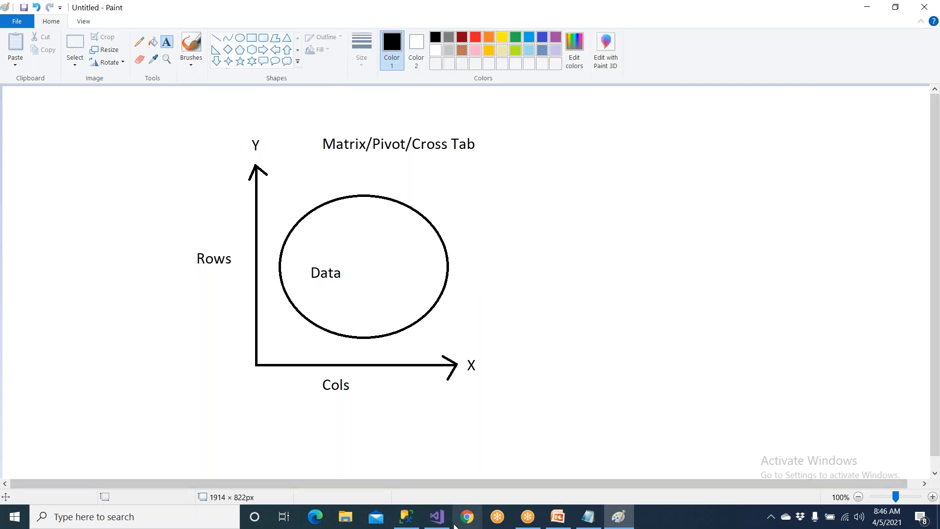
Switch to SQL Server Management Studio and sketch labelled X and Y axes over the blank area beside the query.
click(399, 524)
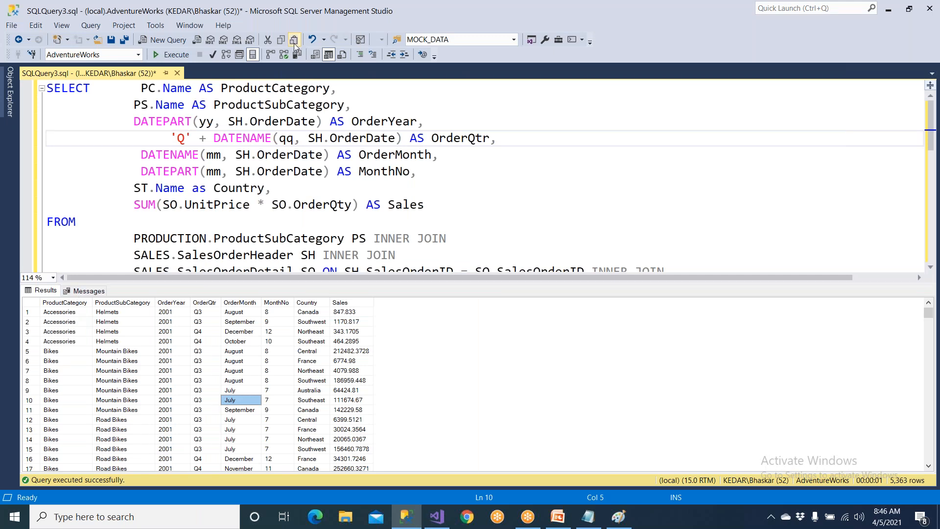
click(617, 9)
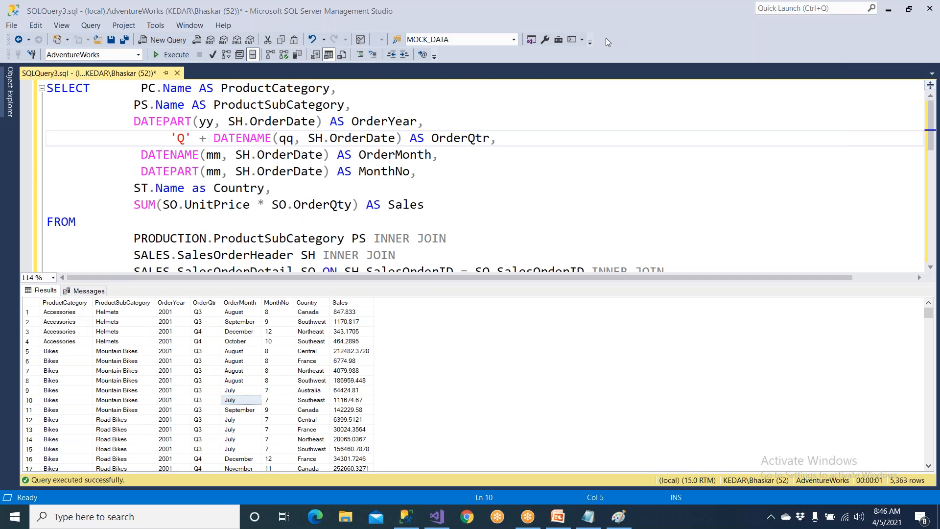
mouse_move(643, 130)
mouse_down()
mouse_move(778, 226)
mouse_move(780, 240)
mouse_move(646, 126)
mouse_move(631, 145)
mouse_up()
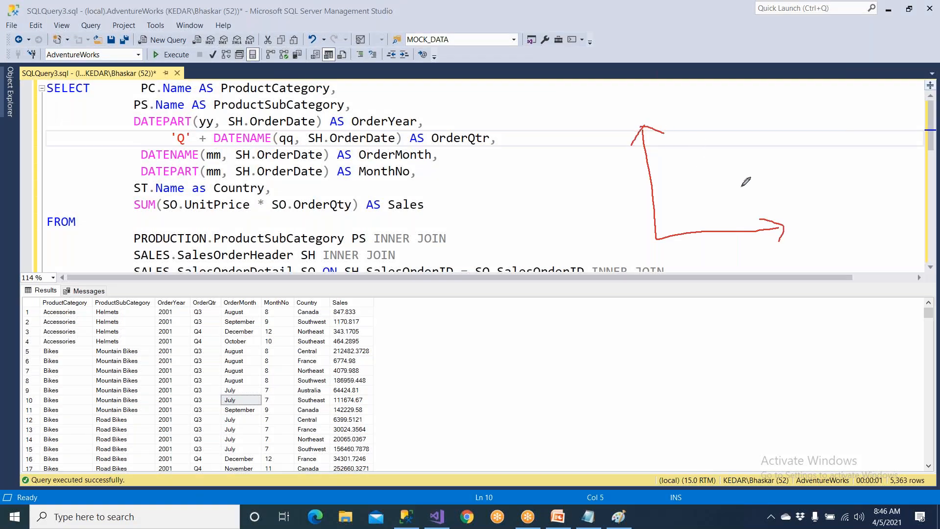
mouse_move(784, 218)
mouse_down()
mouse_move(809, 230)
mouse_move(790, 232)
mouse_up()
drag(632, 93, 641, 101)
Draw arrows from the result columns to the axes, crossing out MonthNo and writing Sales between the axes, and clear all annotations.
mouse_move(66, 301)
mouse_down()
mouse_move(617, 154)
mouse_move(614, 174)
mouse_up()
drag(123, 303, 586, 196)
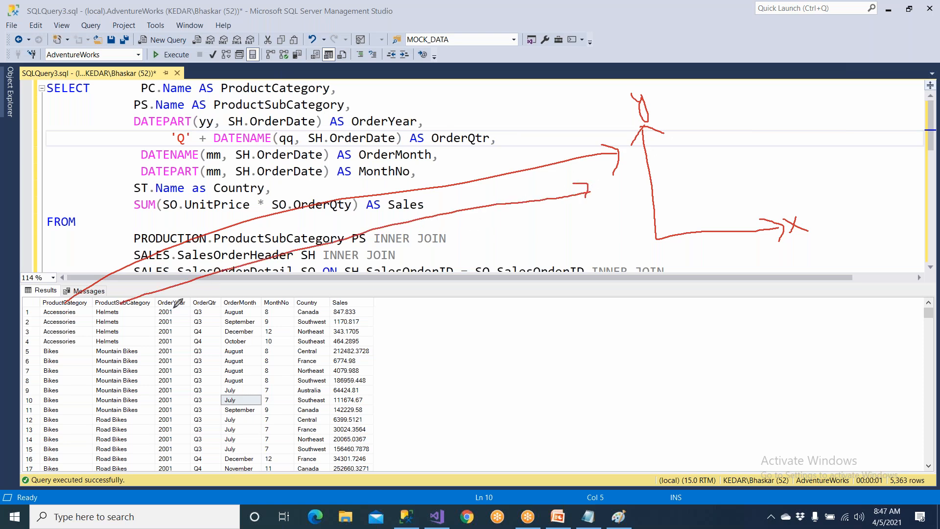
mouse_move(181, 300)
mouse_down()
mouse_move(523, 283)
mouse_move(704, 244)
mouse_move(725, 256)
mouse_up()
mouse_move(214, 300)
mouse_down()
mouse_move(425, 324)
mouse_move(717, 271)
mouse_move(703, 293)
mouse_move(738, 288)
mouse_up()
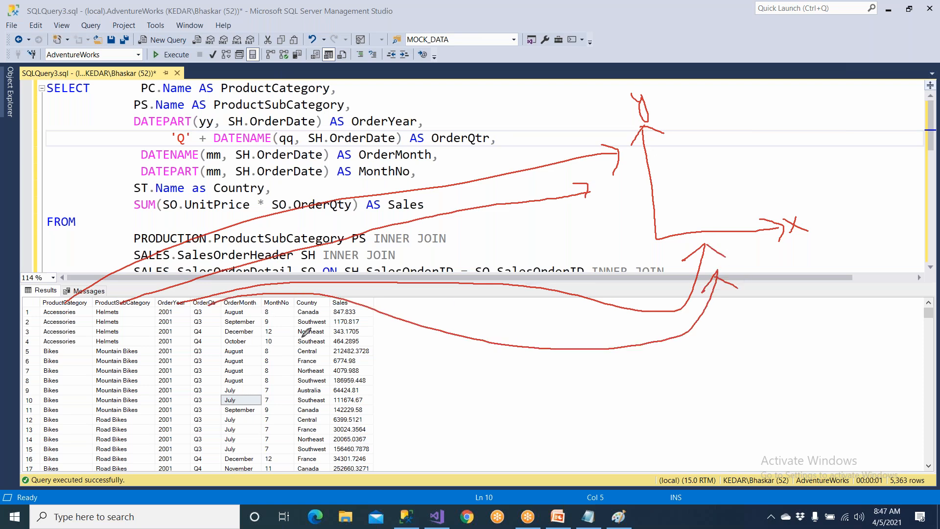
mouse_move(272, 297)
mouse_down()
mouse_move(468, 361)
mouse_move(661, 336)
mouse_move(719, 311)
mouse_move(737, 326)
mouse_up()
mouse_move(272, 322)
mouse_down()
mouse_move(287, 338)
mouse_move(278, 351)
mouse_up()
mouse_move(356, 305)
mouse_down()
mouse_move(726, 339)
mouse_move(749, 349)
mouse_up()
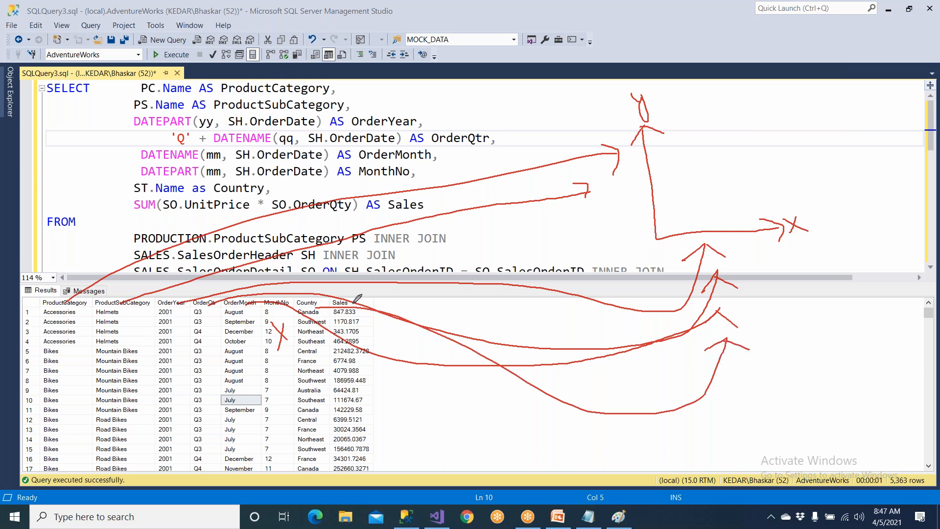
mouse_move(769, 123)
mouse_down()
mouse_move(730, 131)
mouse_move(778, 149)
mouse_move(716, 145)
mouse_move(749, 162)
mouse_move(768, 158)
mouse_up()
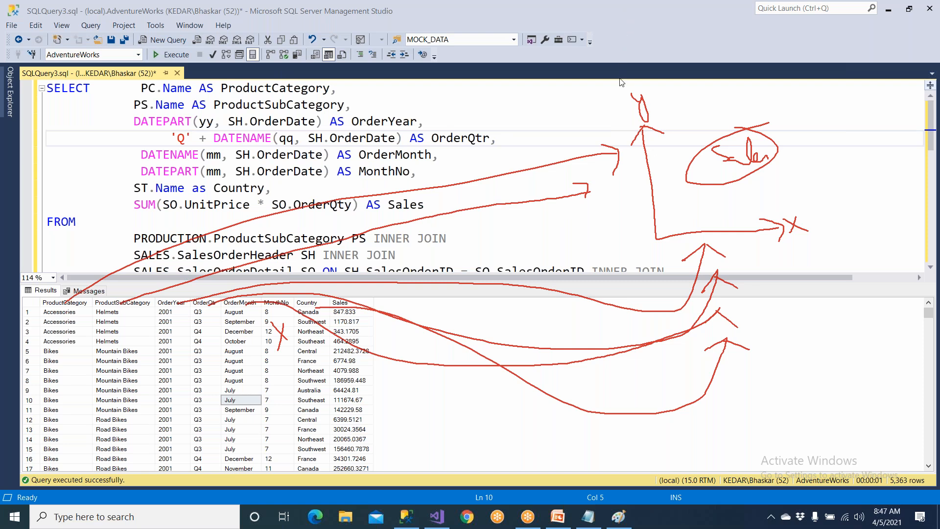
click(622, 93)
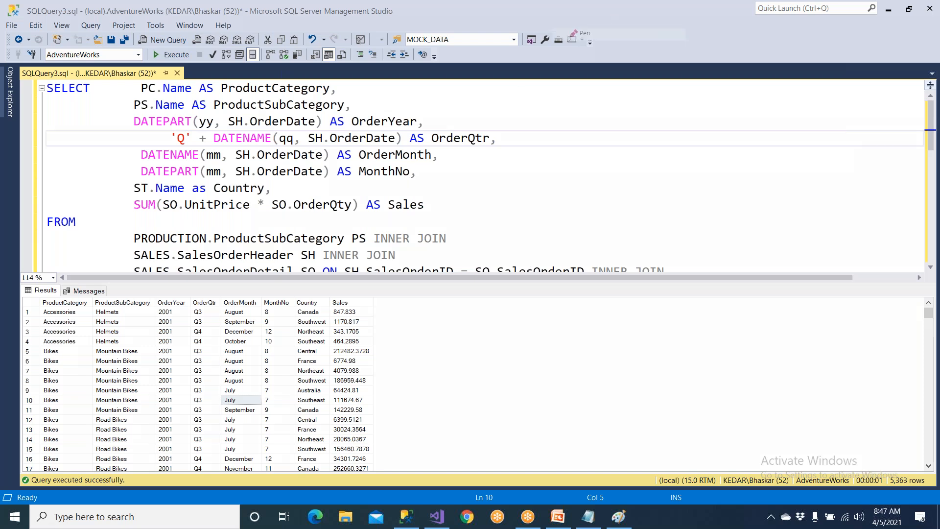
Sketch smaller labelled X and Y axes in the blank area beside the query results grid.
mouse_move(508, 319)
mouse_down()
mouse_move(578, 387)
mouse_move(603, 385)
mouse_move(603, 393)
mouse_move(509, 319)
mouse_move(538, 327)
mouse_up()
drag(615, 367, 639, 379)
drag(628, 363, 623, 387)
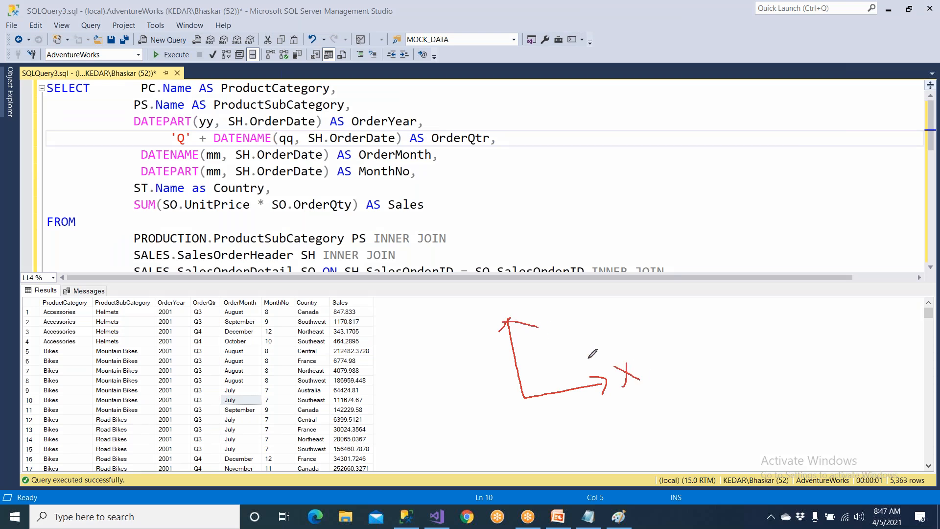
drag(491, 293, 509, 312)
Circle the product columns with an arrow to the Y axis, and OrderYear through Country with an arrow to the X axis, crossing out MonthNo.
mouse_move(122, 292)
mouse_down()
mouse_move(30, 294)
mouse_move(131, 314)
mouse_move(138, 293)
mouse_move(101, 289)
mouse_move(474, 319)
mouse_move(505, 356)
mouse_up()
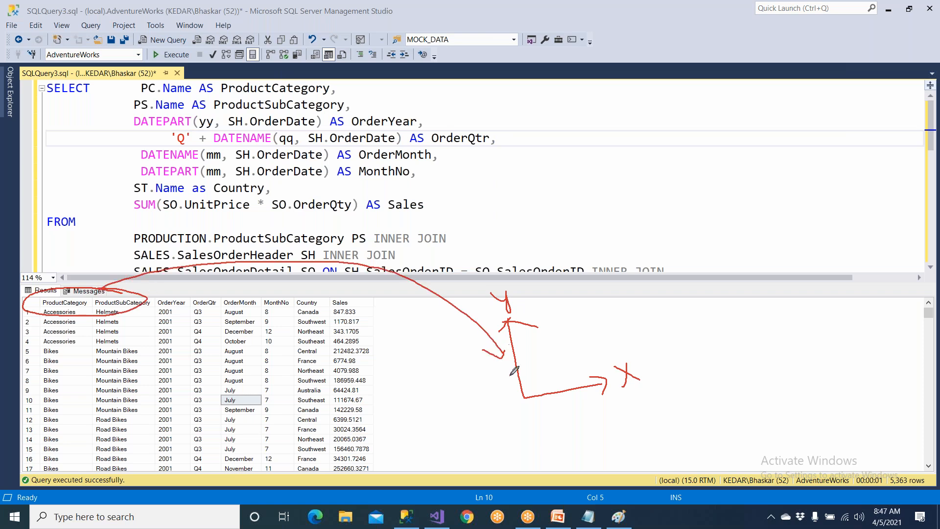
mouse_move(152, 310)
mouse_down()
mouse_move(326, 299)
mouse_move(156, 290)
mouse_move(150, 307)
mouse_up()
drag(268, 329, 293, 334)
mouse_move(173, 298)
mouse_down()
mouse_move(190, 283)
mouse_move(323, 288)
mouse_move(479, 417)
mouse_move(552, 398)
mouse_move(571, 406)
mouse_up()
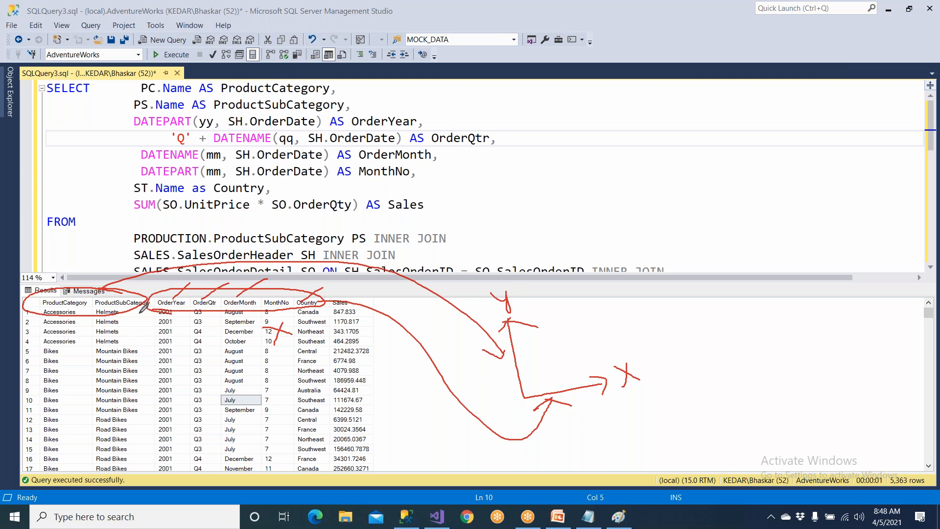
Mark a dividing line between ProductSubCategory and OrderYear, and underline sample result rows on both sides of it.
mouse_move(149, 280)
mouse_down()
mouse_move(127, 429)
mouse_move(133, 402)
mouse_up()
mouse_move(30, 415)
mouse_down()
mouse_move(88, 400)
mouse_move(98, 410)
mouse_move(306, 396)
mouse_up()
drag(182, 424, 312, 413)
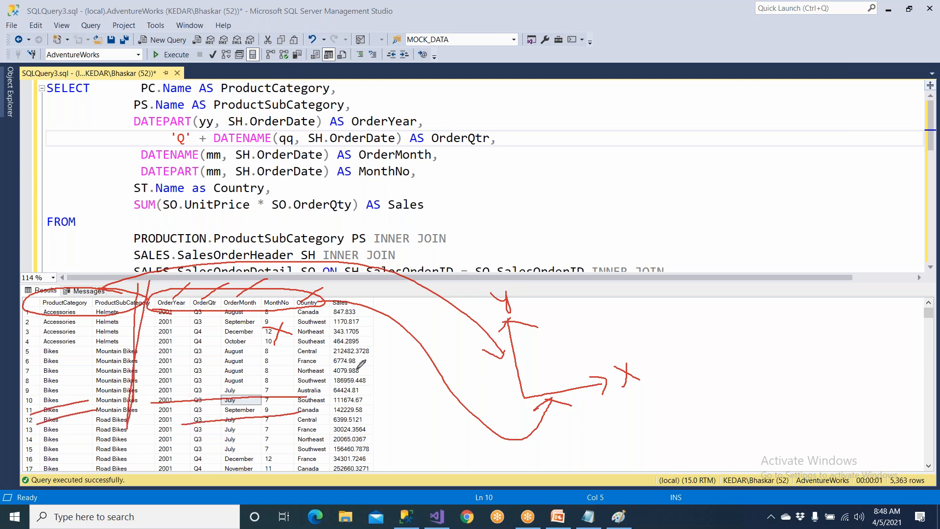
Circle the Sales column with an arrow into the area between the axes, and clear all annotations.
mouse_move(362, 300)
mouse_down()
mouse_move(324, 365)
mouse_move(399, 447)
mouse_move(360, 297)
mouse_up()
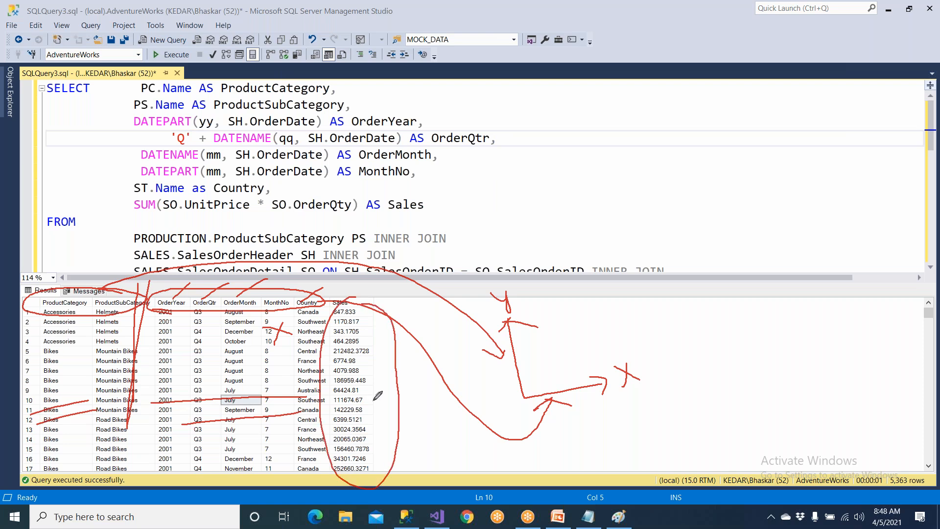
mouse_move(373, 409)
mouse_down()
mouse_move(414, 447)
mouse_move(436, 452)
mouse_up()
mouse_move(384, 406)
mouse_down()
mouse_move(531, 347)
mouse_move(578, 347)
mouse_up()
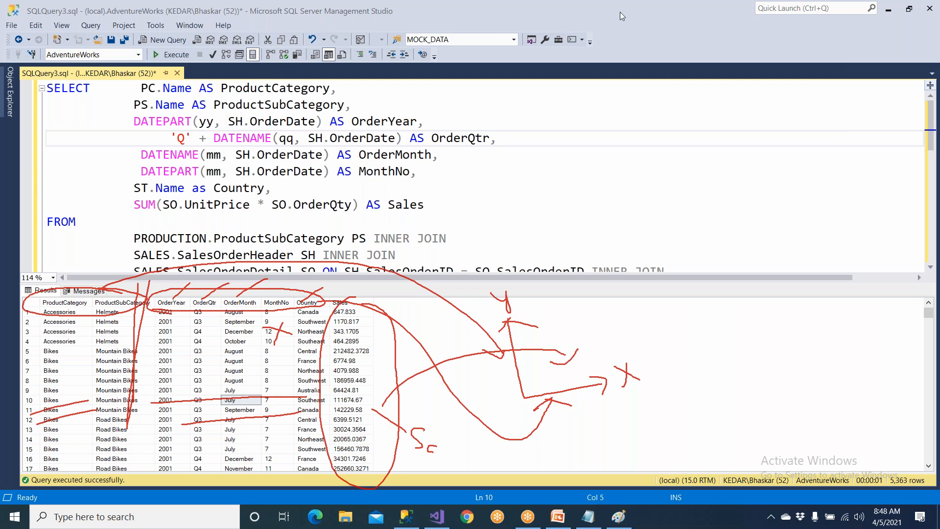
click(617, 91)
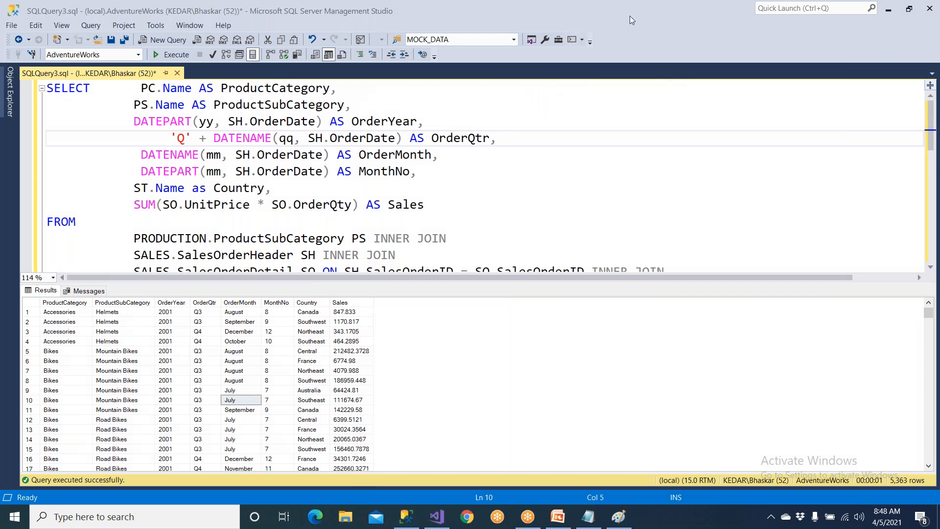
Return to the report in Visual Studio, close the Toolbox and expand the MainSET dataset's fields in Report Data.
click(435, 518)
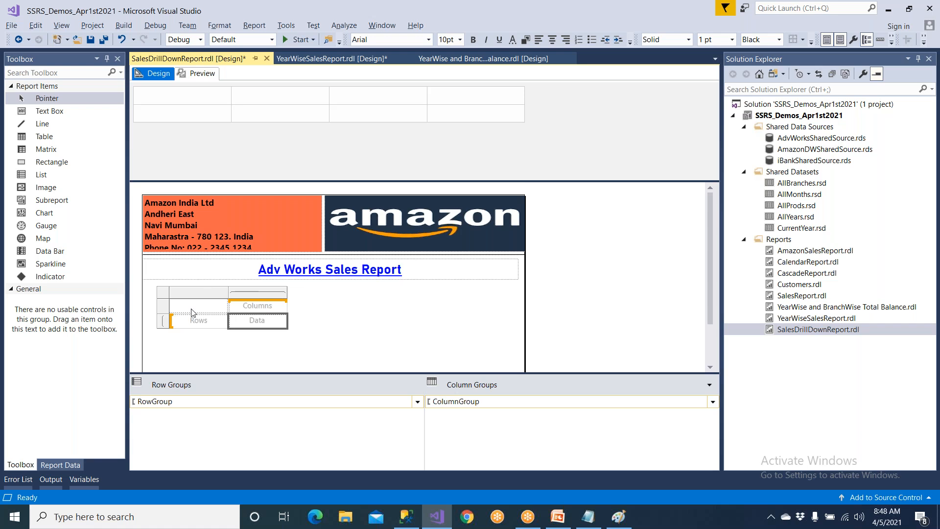
click(194, 325)
click(253, 307)
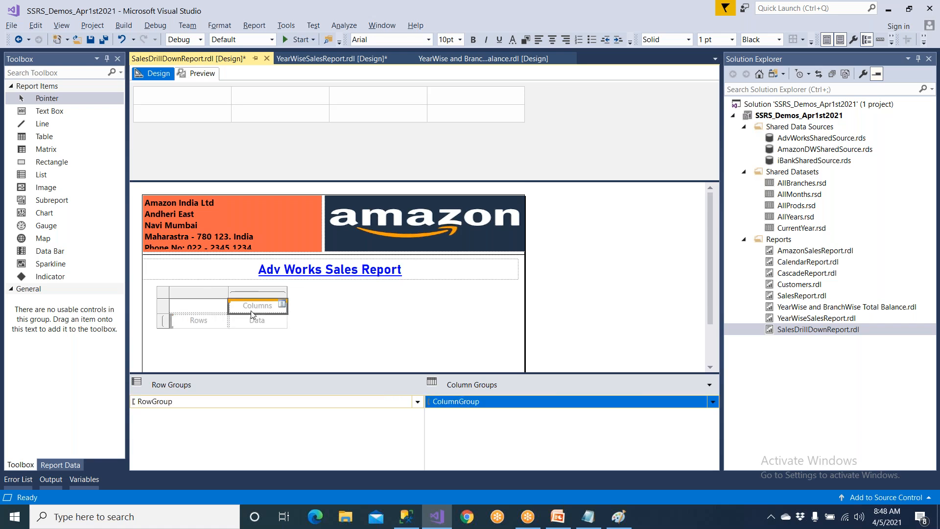
click(118, 59)
click(23, 156)
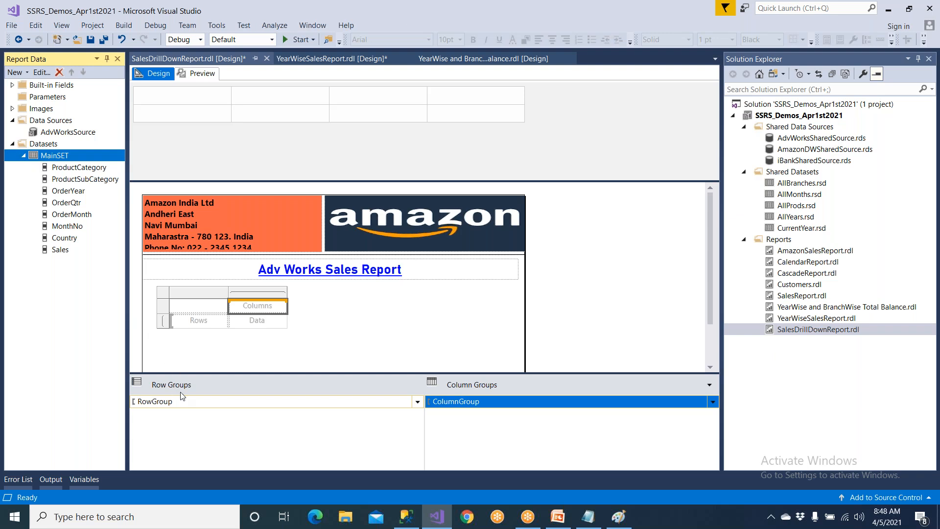
Circle the Row Groups and Column Groups areas with the annotation pen and draw a vertical line beside the matrix.
click(624, 5)
mouse_move(214, 368)
mouse_down()
mouse_move(135, 374)
mouse_move(185, 426)
mouse_move(219, 394)
mouse_move(198, 366)
mouse_up()
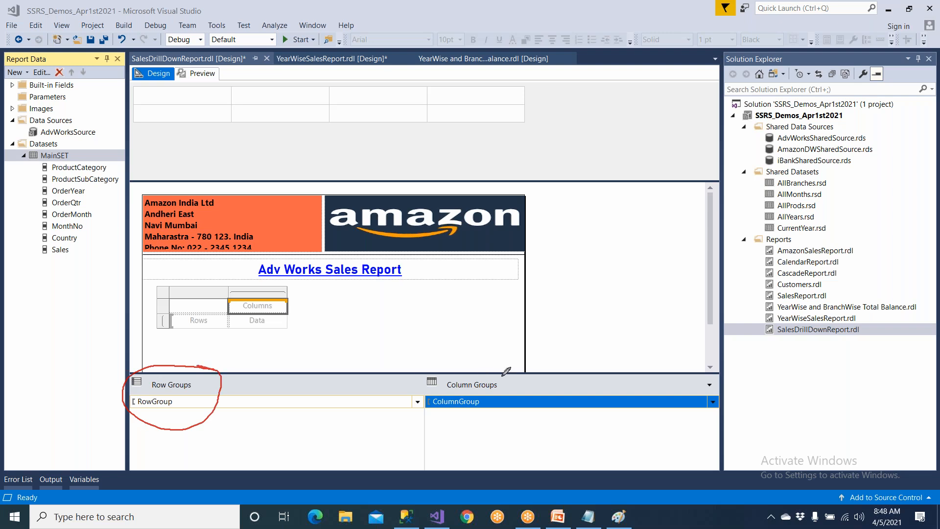
mouse_move(523, 368)
mouse_down()
mouse_move(403, 396)
mouse_move(543, 407)
mouse_move(502, 361)
mouse_up()
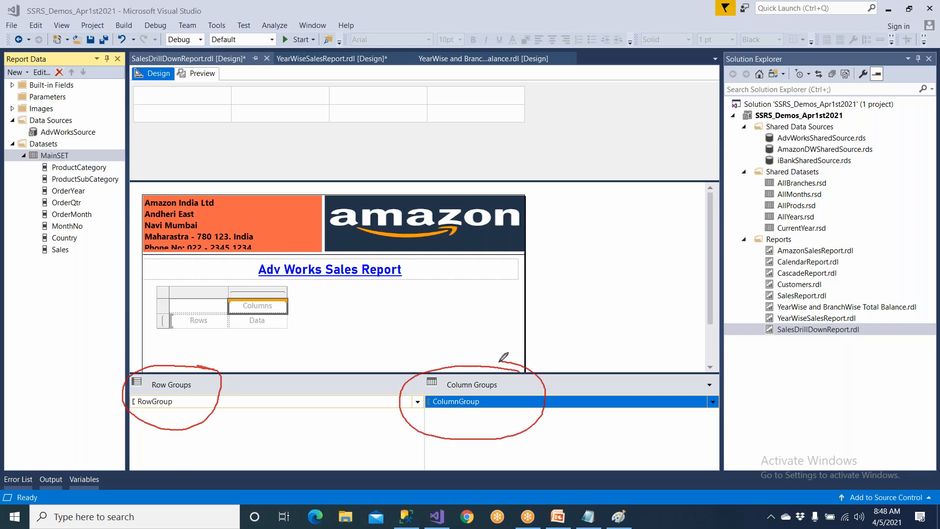
drag(298, 286, 307, 336)
Place the ProductCategory field in the matrix's Rows cell and widen its column to fit the heading.
click(80, 169)
drag(91, 171, 186, 325)
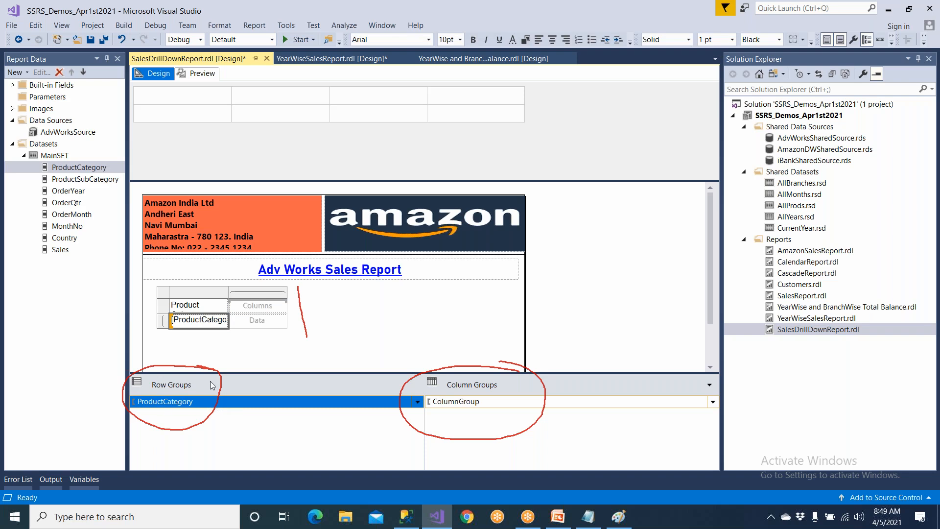
drag(225, 293, 243, 294)
Add the ProductSubCategory field as a nested row group beside ProductCategory and select that group.
drag(96, 180, 218, 327)
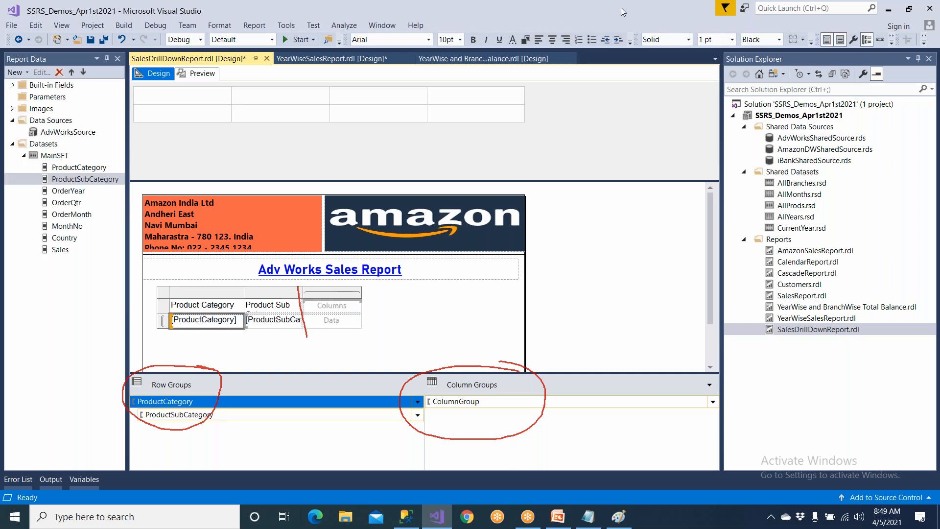
click(182, 417)
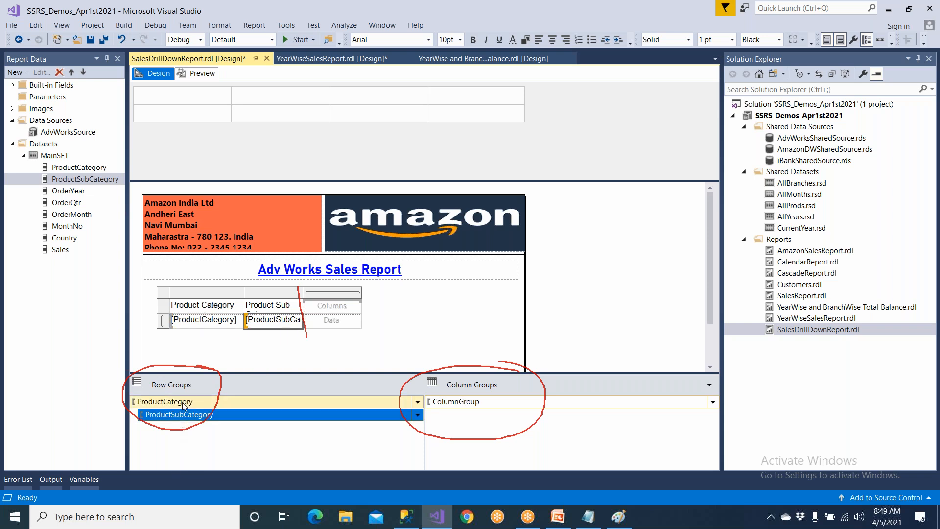
Clear the pen annotations from the report designer and select the ProductCategory field in the MainSET dataset.
click(182, 402)
click(174, 416)
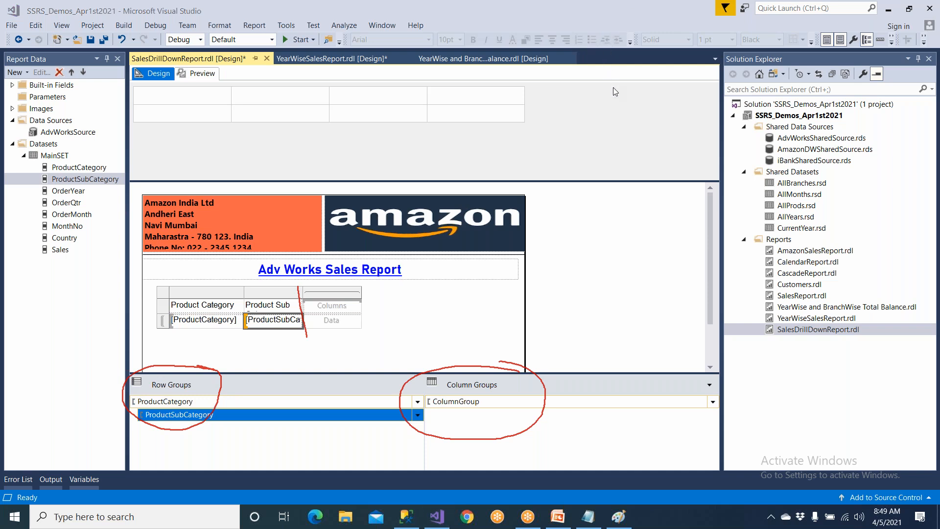
click(591, 89)
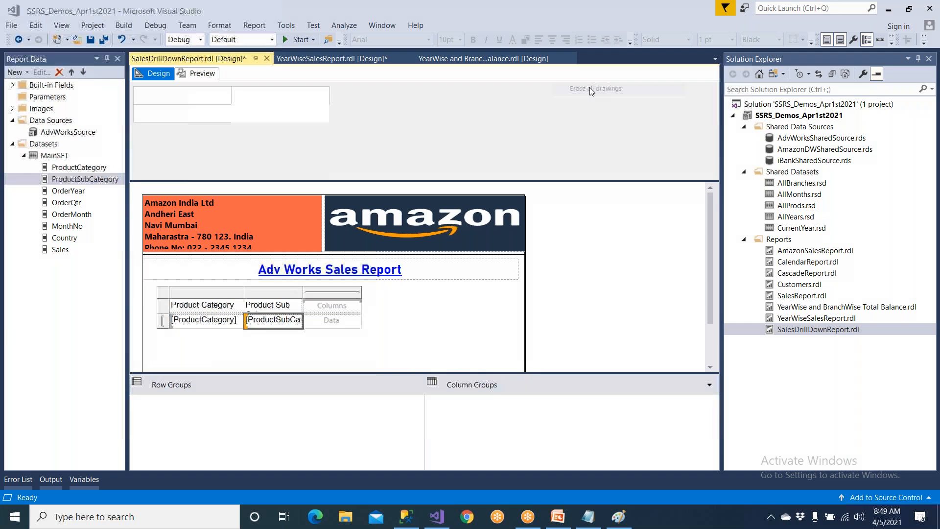
click(70, 169)
click(72, 180)
click(73, 168)
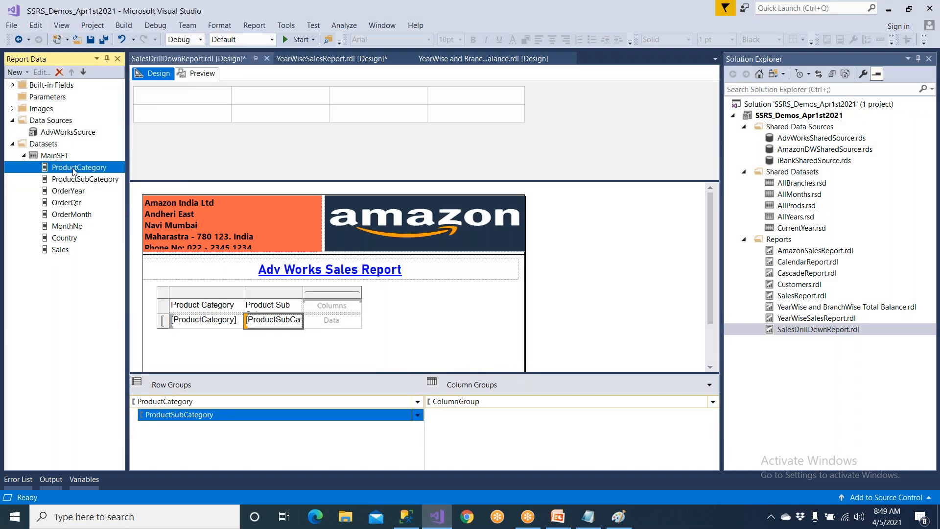
Place the OrderYear field in the matrix's Columns cell and add OrderQtr as a nested column group beneath it.
drag(77, 195, 320, 309)
drag(83, 204, 318, 308)
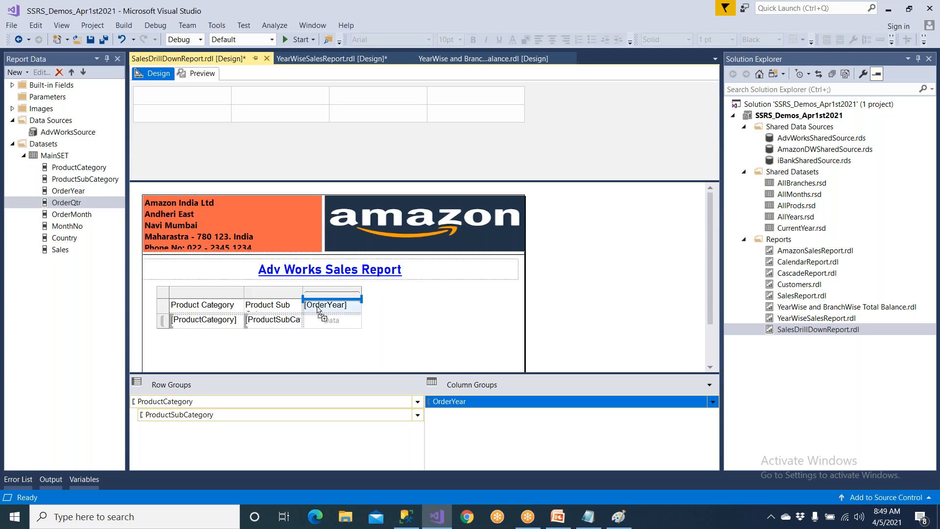
drag(318, 308, 318, 309)
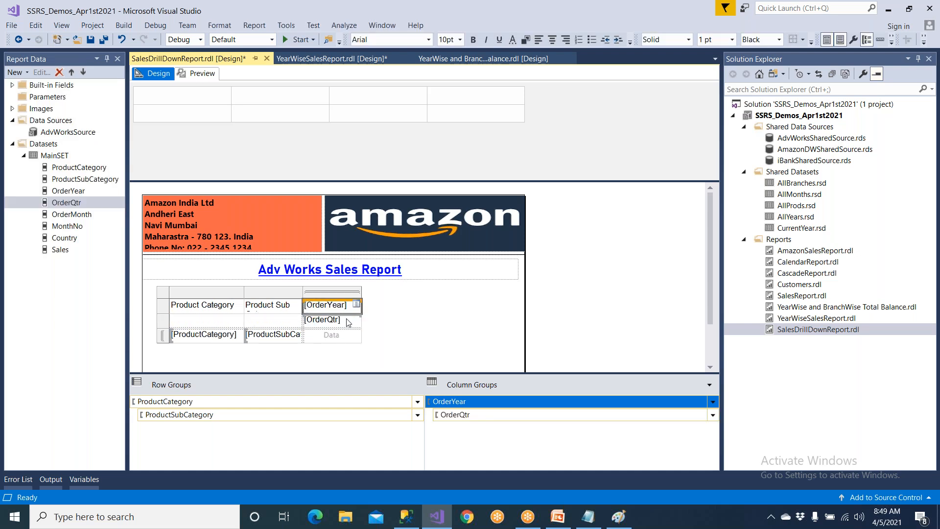
Nest the OrderMonth field as a column group beneath OrderQtr, and the Country field beneath OrderMonth.
click(340, 321)
click(82, 216)
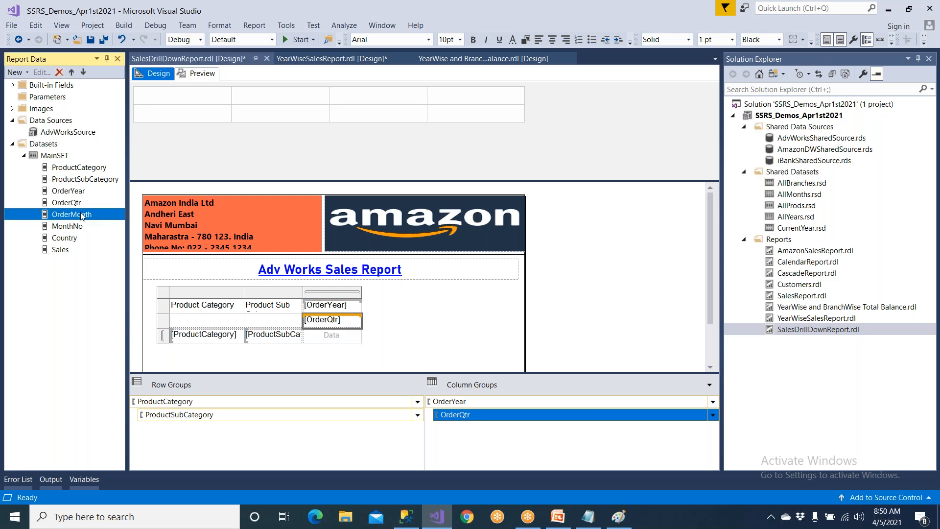
drag(86, 218, 341, 328)
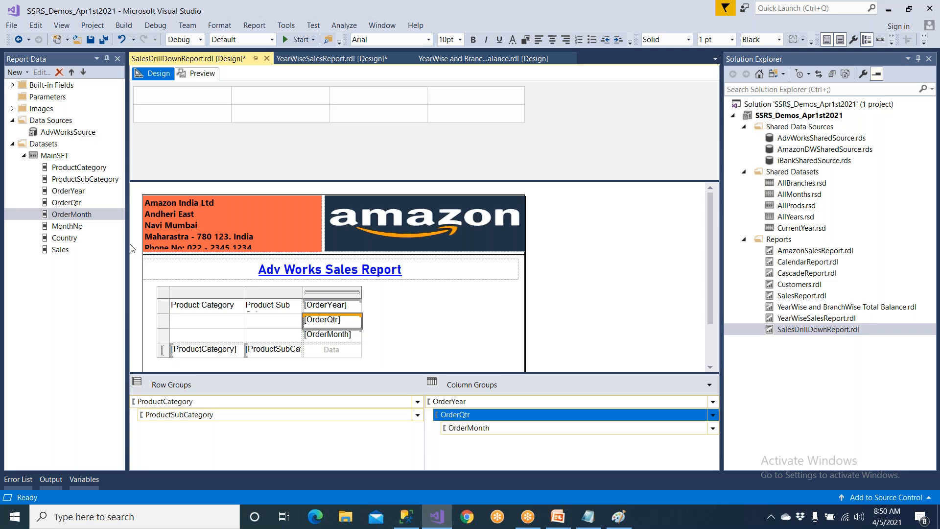
click(84, 227)
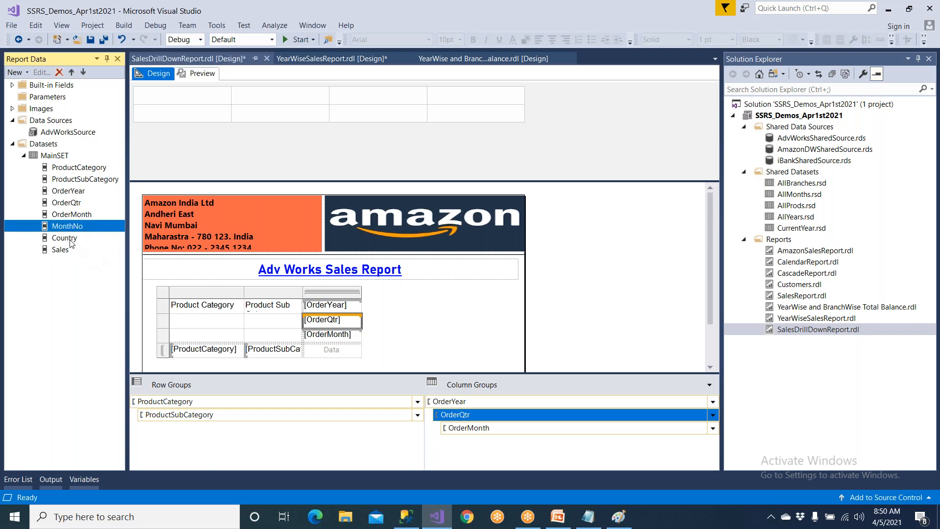
click(72, 240)
drag(78, 242, 336, 342)
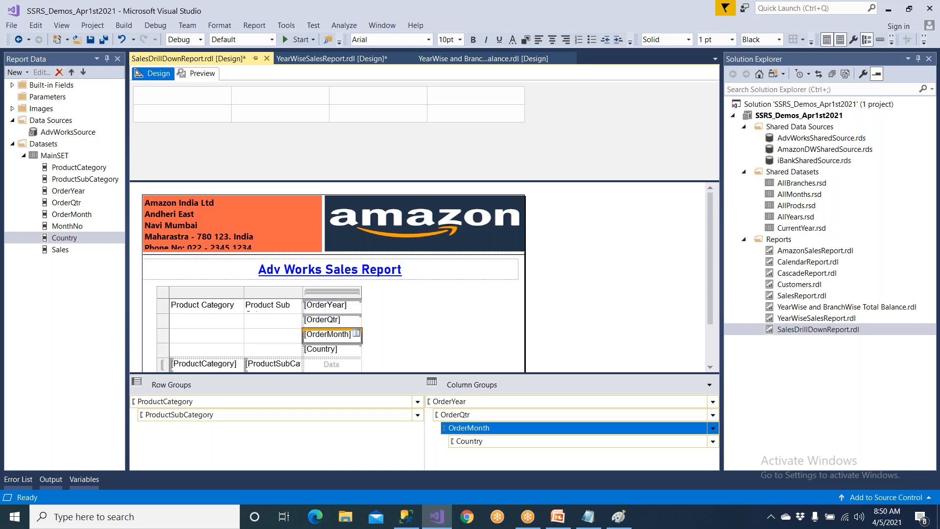
Assign the Sales field to the matrix's Data cell.
click(65, 251)
scroll(205, 311, down, 1)
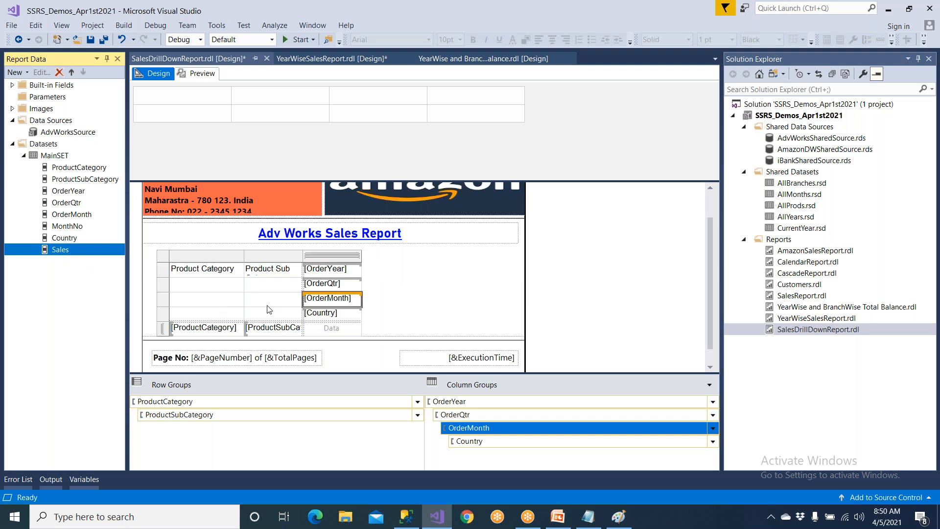
click(356, 328)
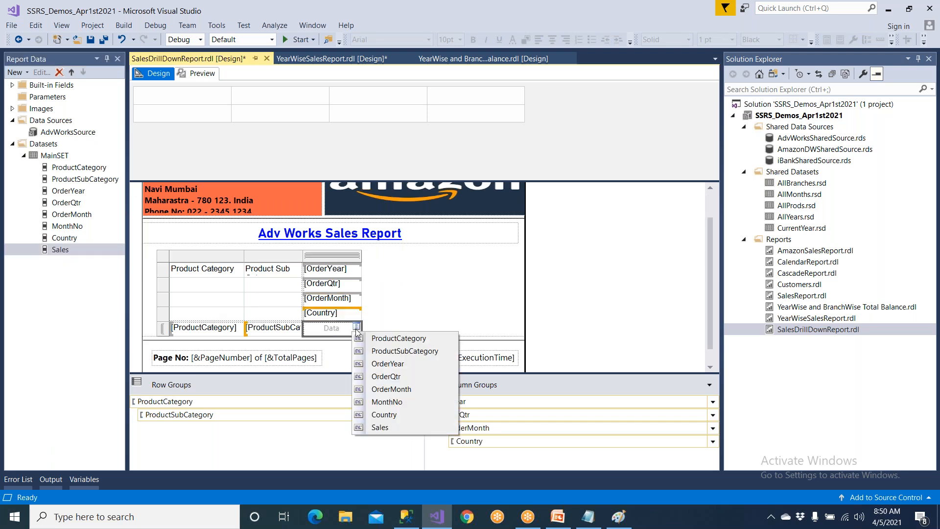
click(380, 427)
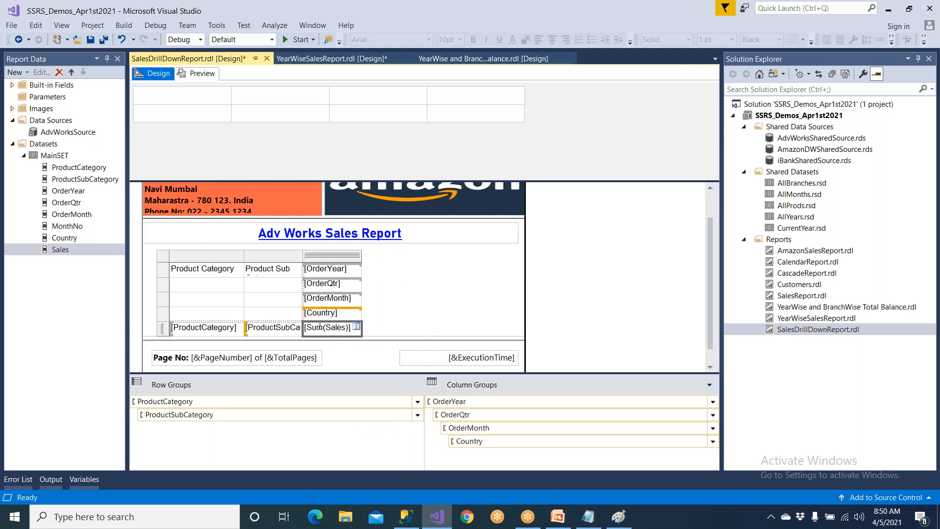
Shift the matrix slightly up and left beneath the report title and widen it to fit the field names.
click(163, 259)
drag(177, 263, 159, 251)
drag(344, 325, 432, 322)
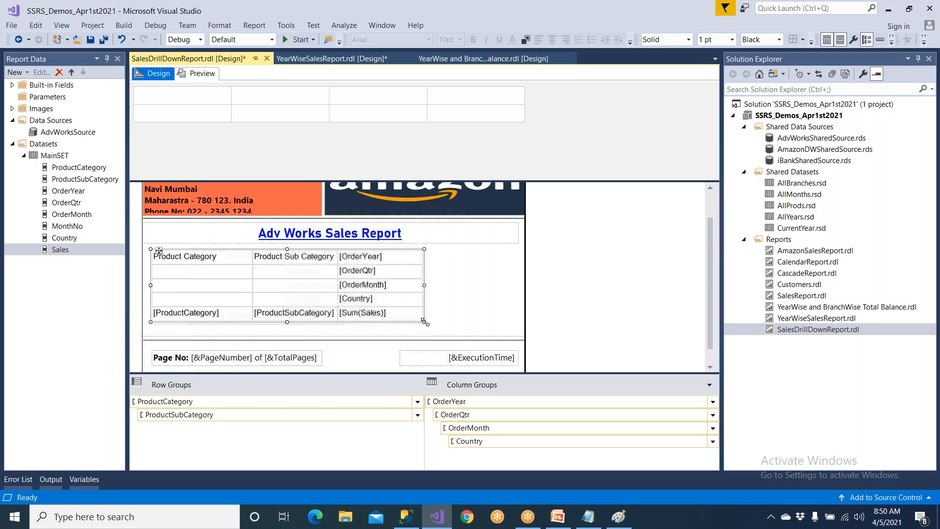
Delete the Product Category and Product Sub Category heading texts from the matrix's top row.
click(222, 261)
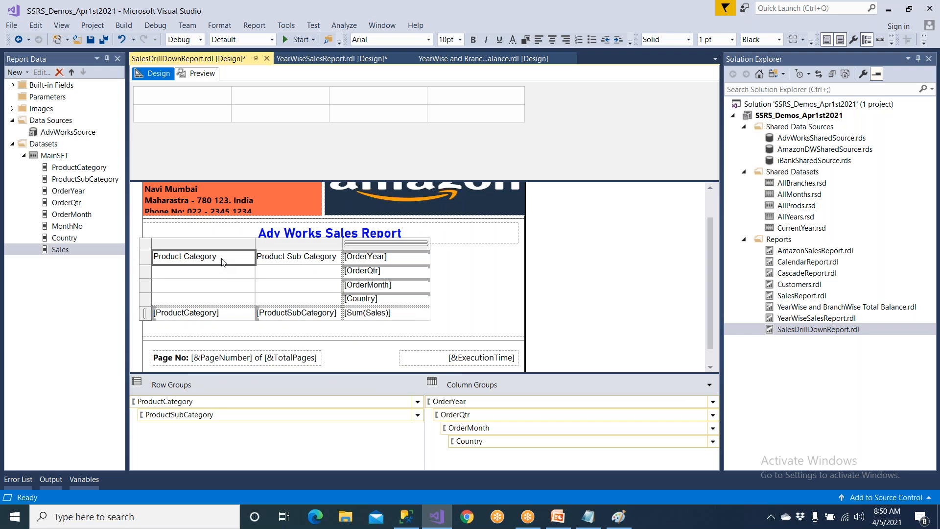
key(Delete)
click(339, 261)
click(324, 274)
click(333, 261)
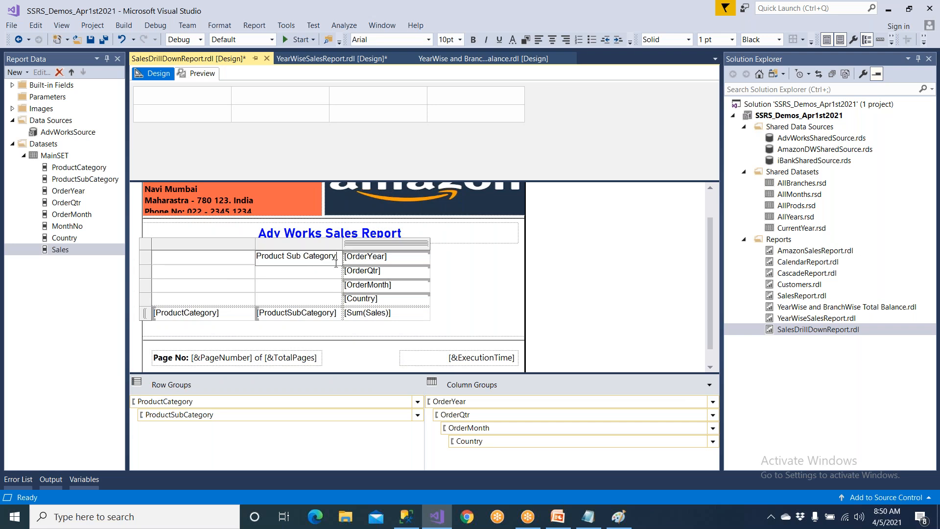
key(BackSpace)
key(BackSpace)
key(BackSpace)
key(BackSpace)
key(BackSpace)
key(BackSpace)
key(BackSpace)
key(BackSpace)
key(BackSpace)
key(BackSpace)
key(BackSpace)
key(BackSpace)
key(BackSpace)
key(BackSpace)
key(BackSpace)
key(BackSpace)
key(BackSpace)
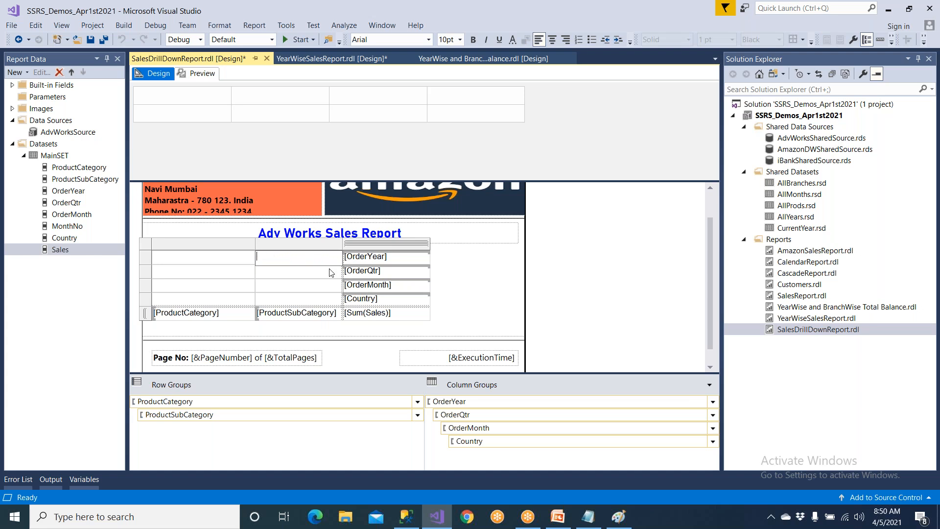
click(439, 277)
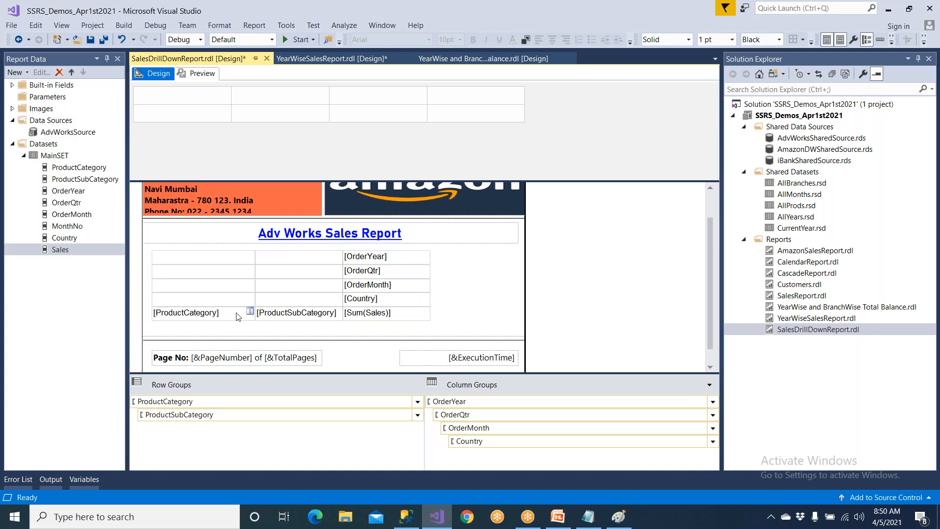
Set the background colour of the ProductCategory cell to light pink and the ProductSubCategory cell to light green.
click(249, 312)
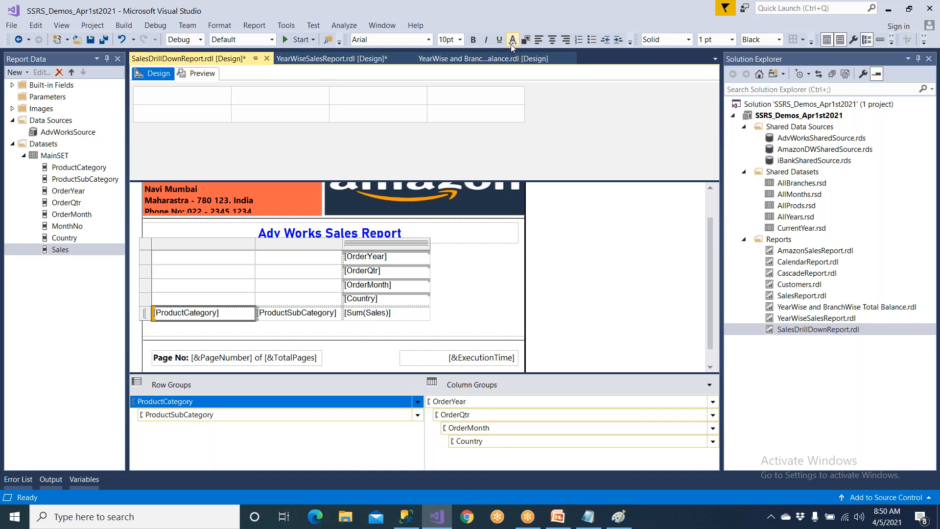
click(524, 40)
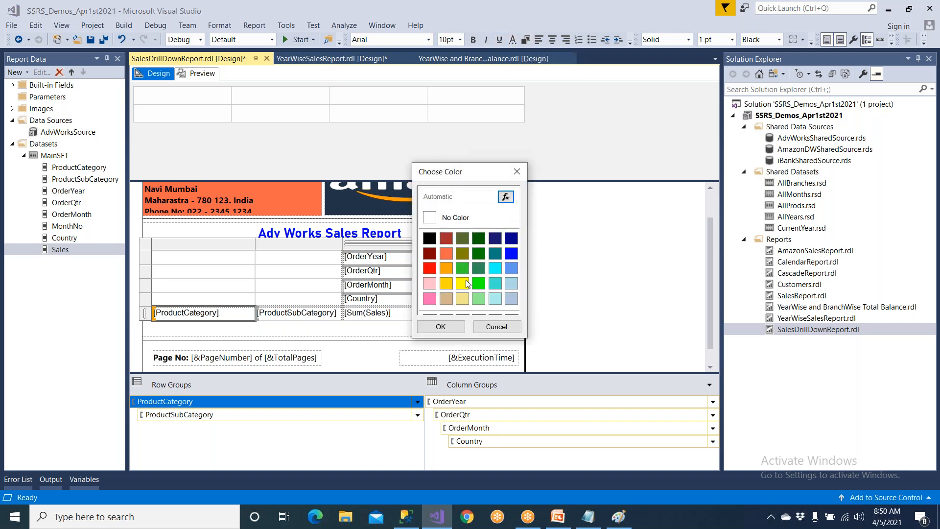
click(430, 284)
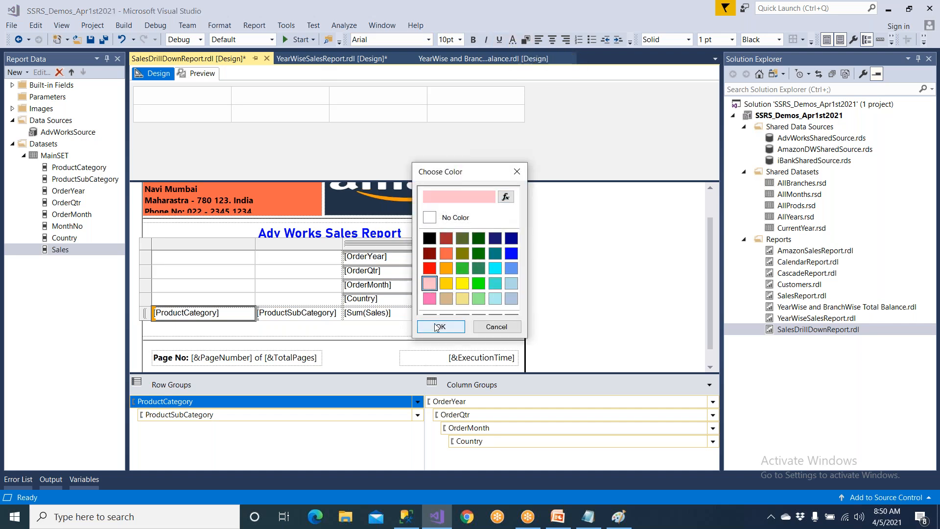
click(441, 327)
click(310, 319)
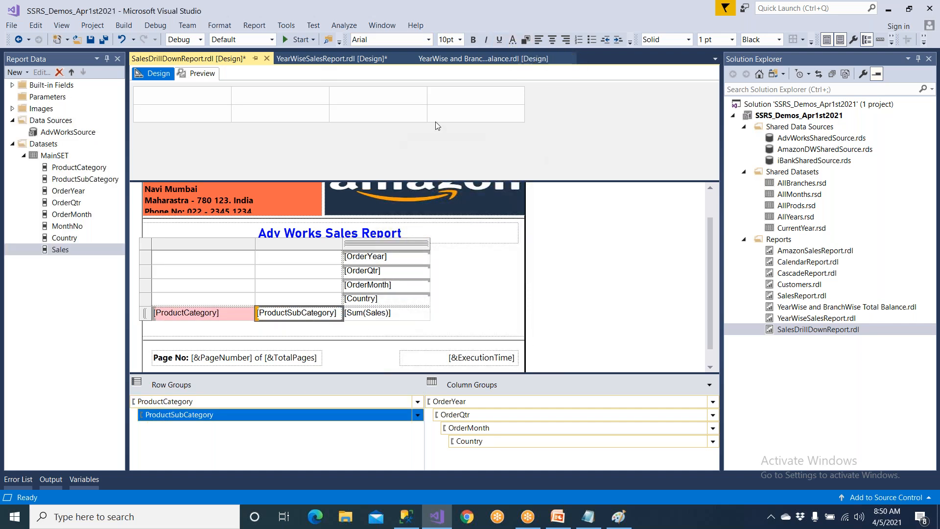
click(524, 40)
click(479, 299)
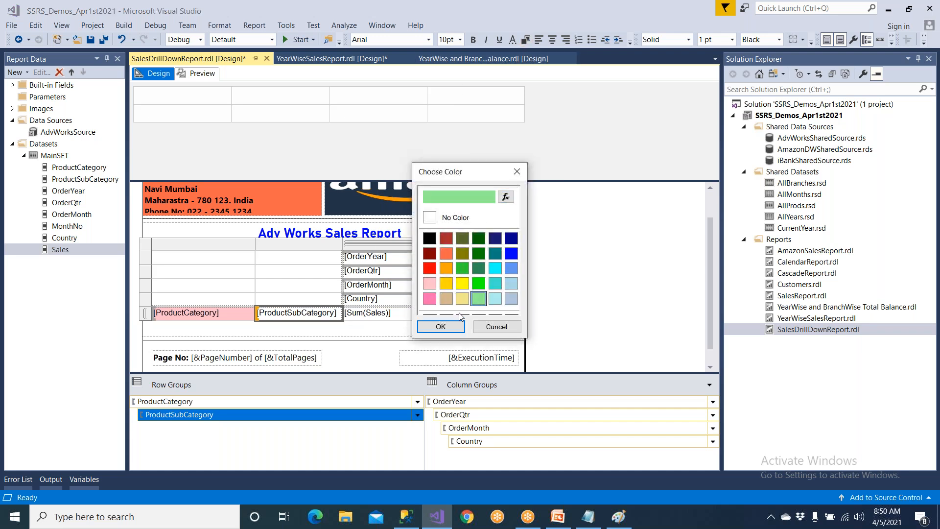
click(441, 326)
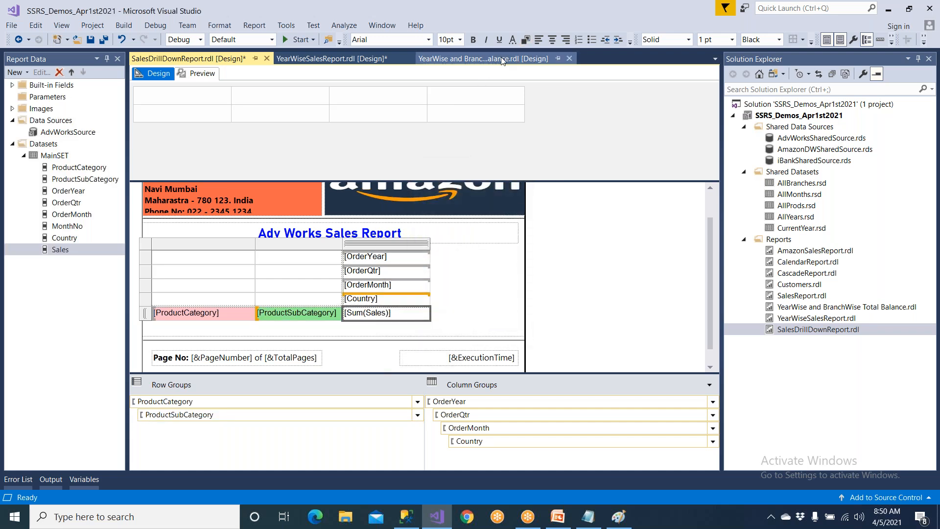
Set the background colour of the Sum(Sales) cell to yellow and the Country cell to orange.
click(524, 39)
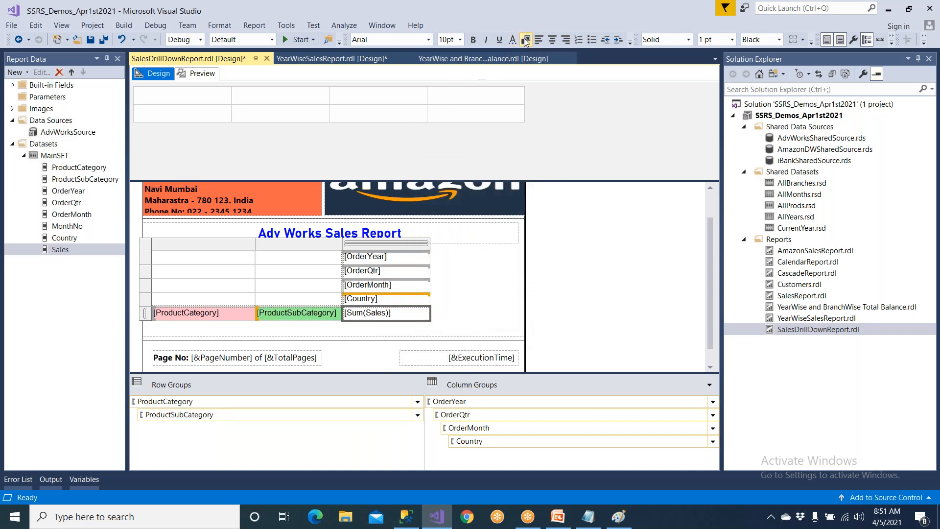
click(462, 283)
click(454, 320)
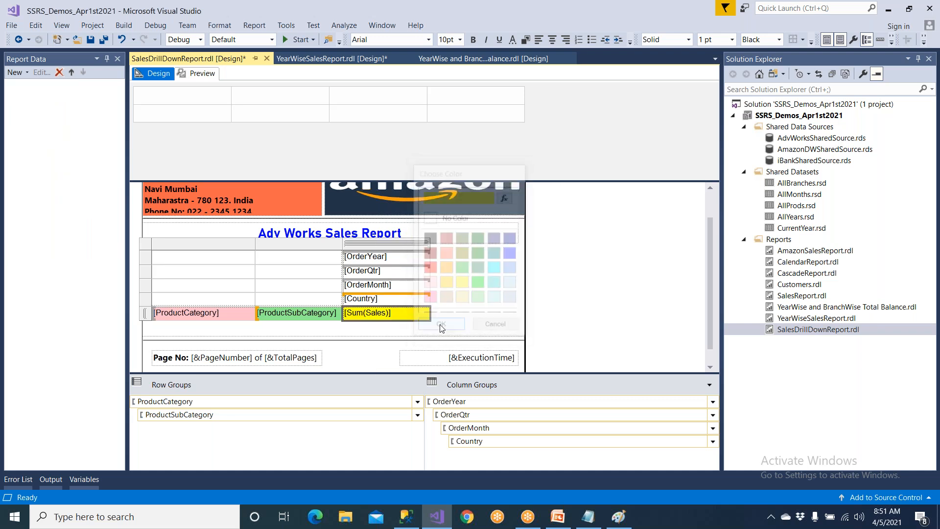
click(413, 301)
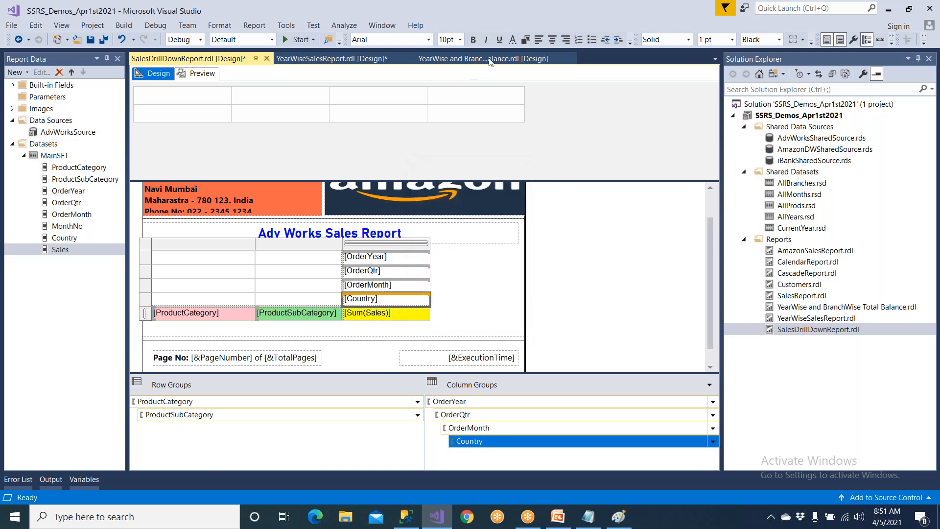
click(524, 41)
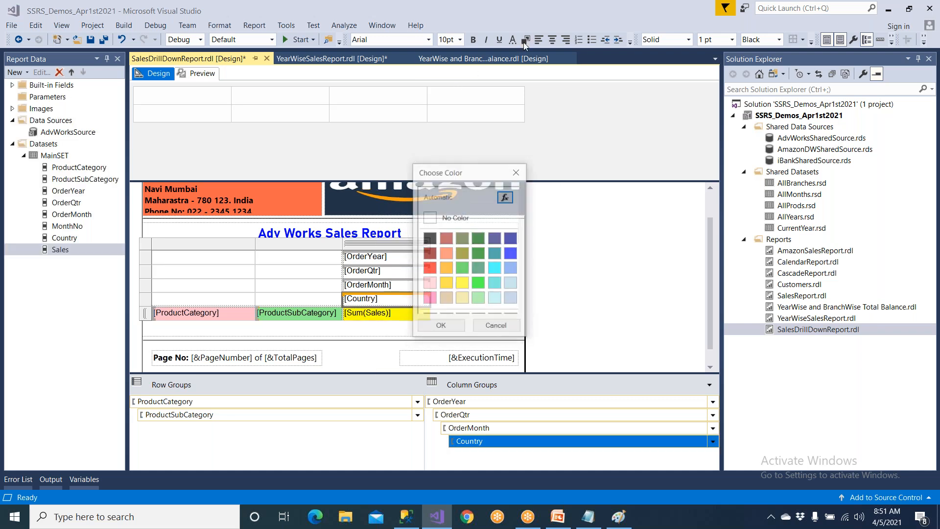
click(446, 283)
click(441, 326)
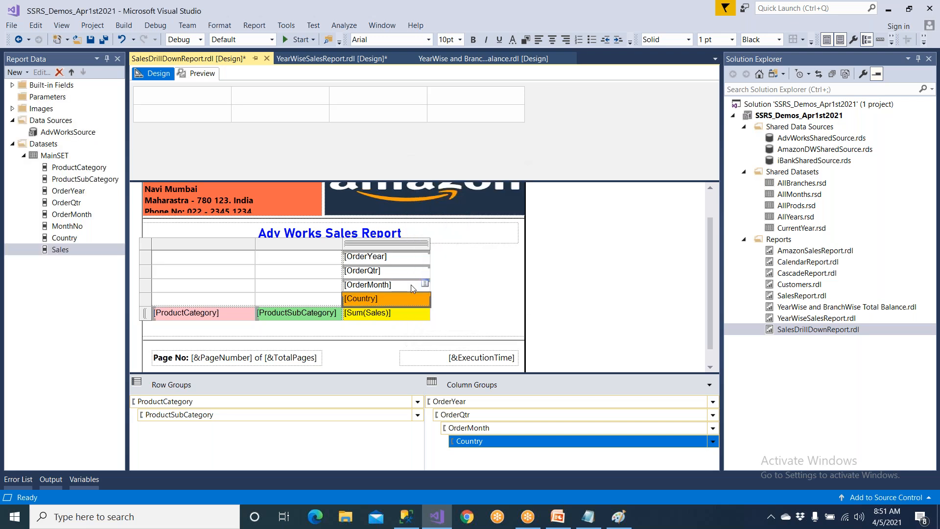
Set the background colour of the OrderMonth cell to cyan and the OrderQtr cell to light pink.
click(410, 284)
click(526, 39)
click(487, 280)
click(428, 327)
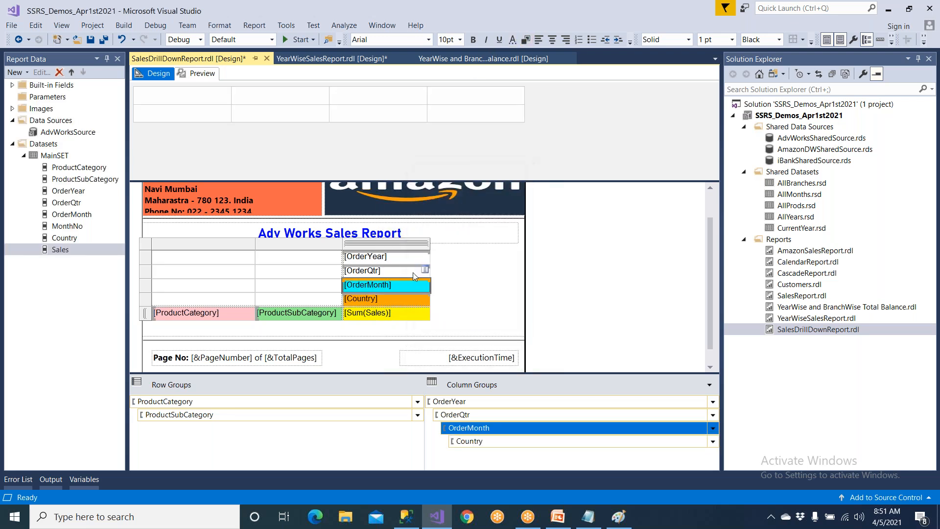
click(412, 269)
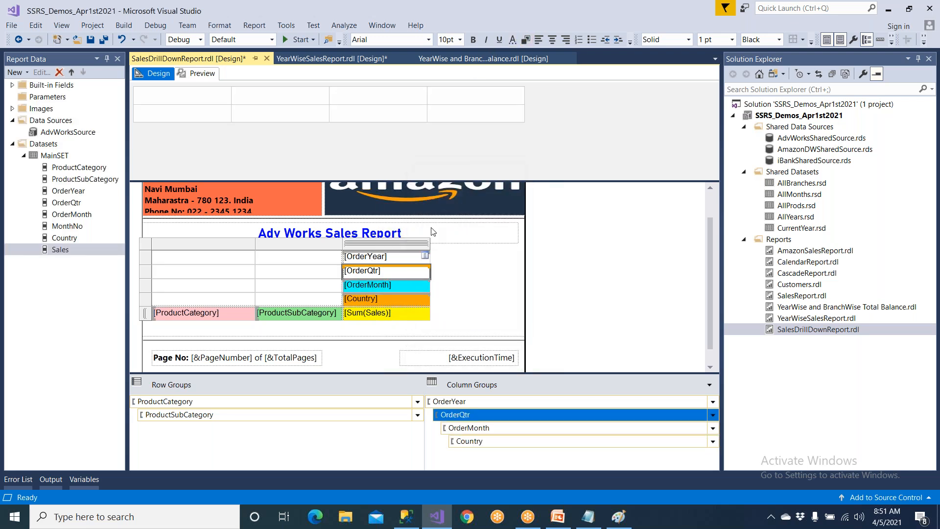
click(525, 40)
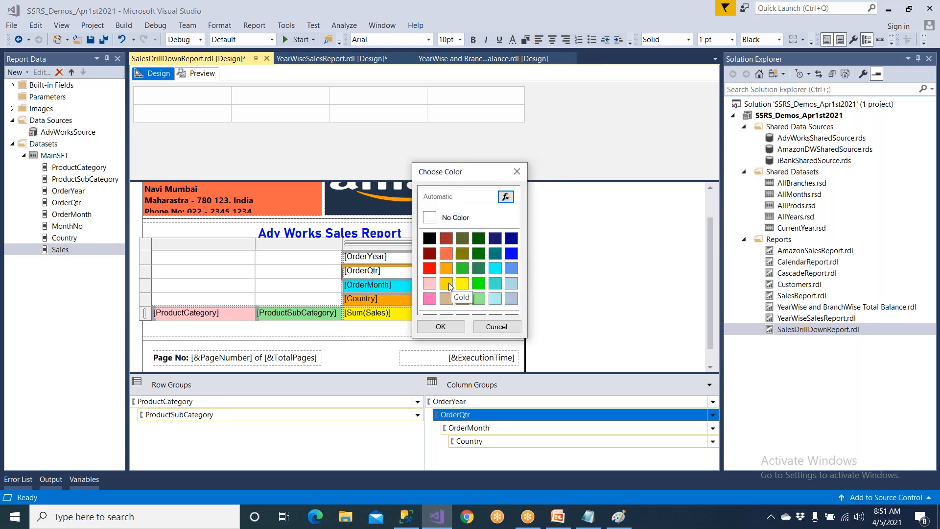
click(429, 283)
click(441, 326)
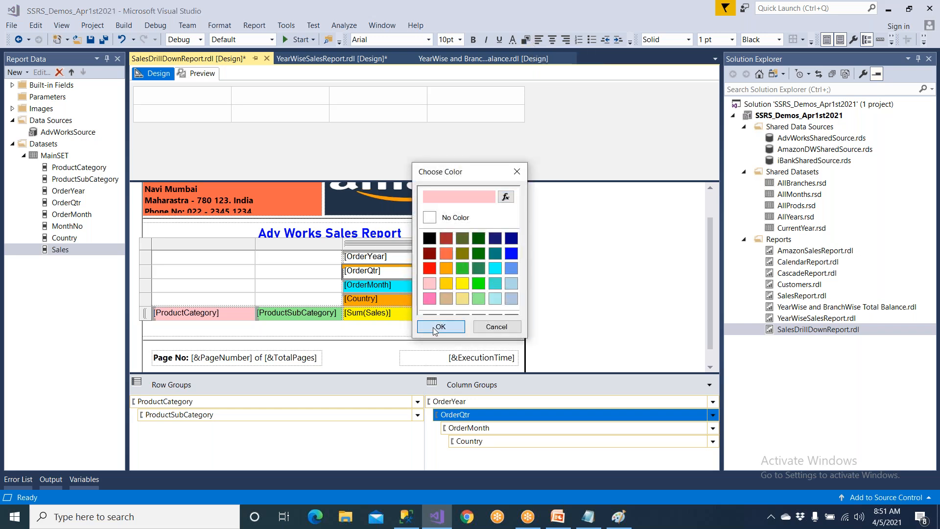
Set the background colour of the OrderYear cell to bright green and save the report.
click(400, 255)
click(526, 41)
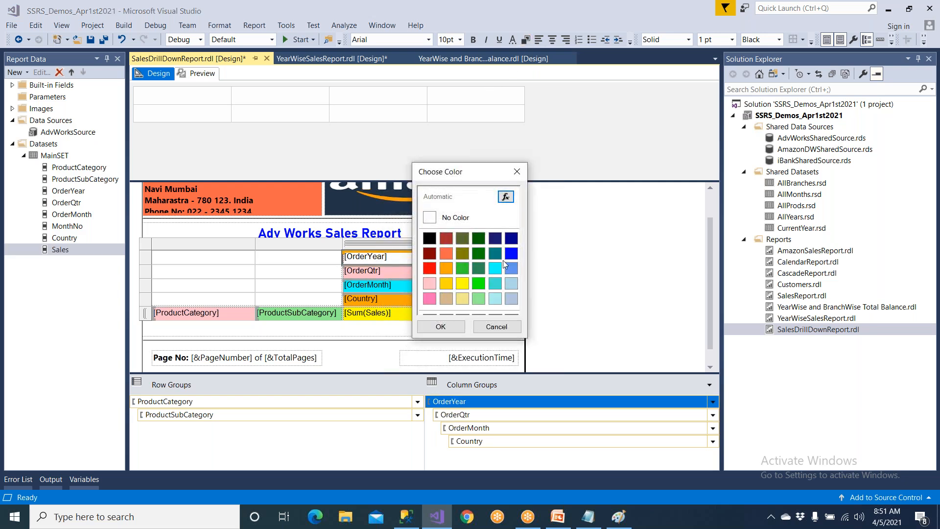
click(477, 287)
click(441, 327)
click(469, 266)
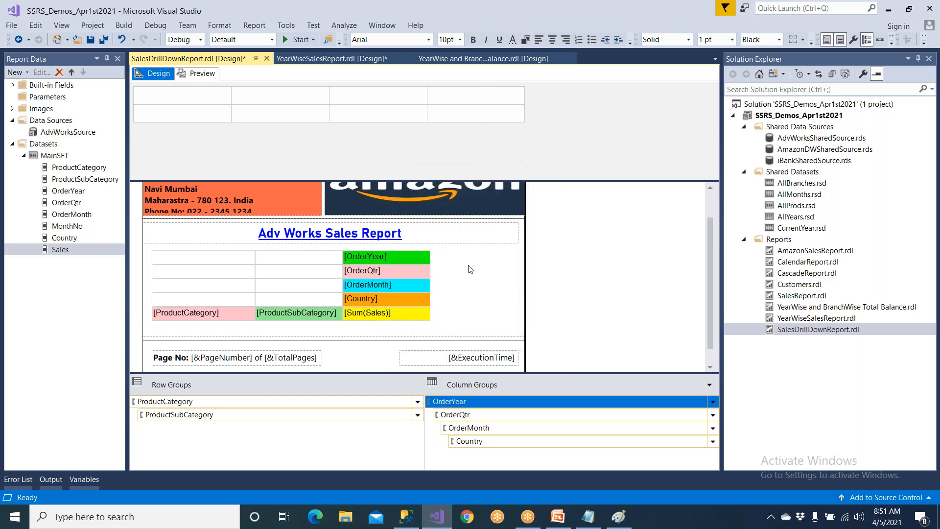
click(91, 40)
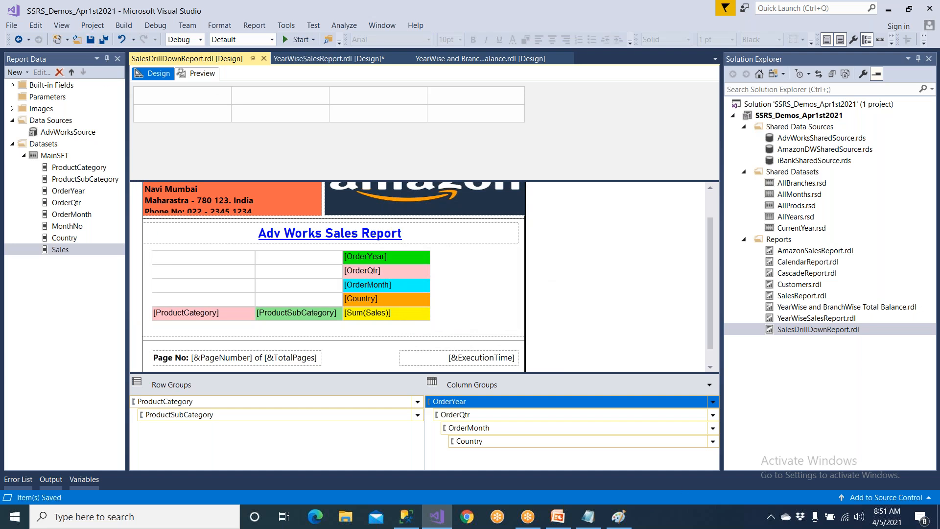
Widen the whole matrix slightly by stretching it from its lower corner.
click(156, 256)
click(148, 250)
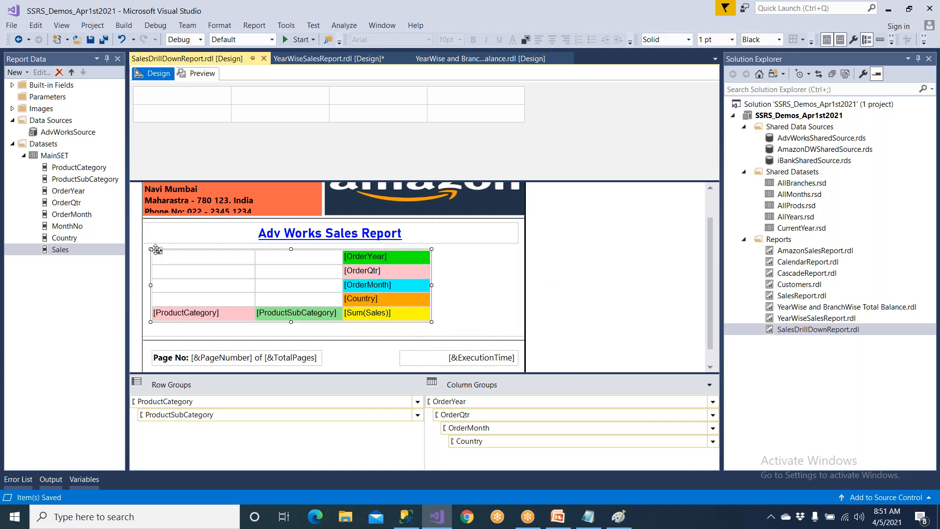
drag(434, 323, 443, 323)
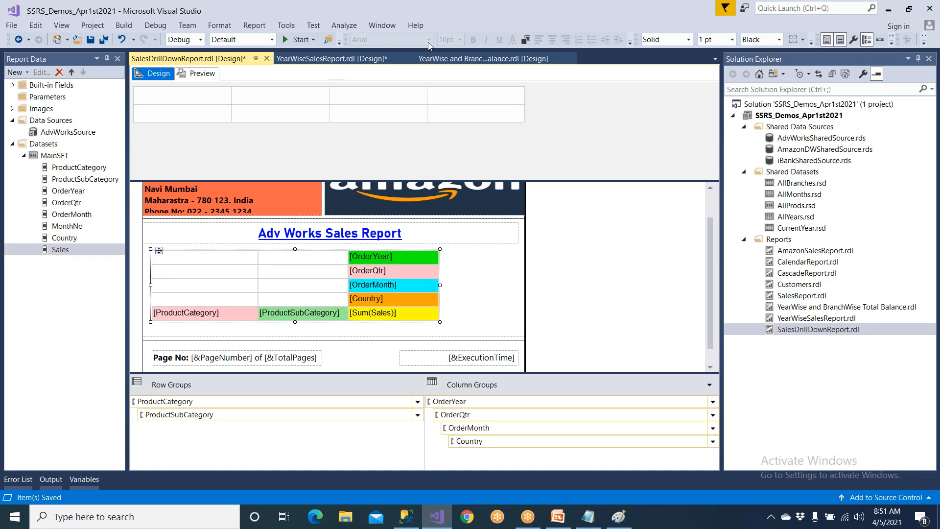
Left-align the contents of the ProductCategory and ProductSubCategory columns of the matrix.
click(228, 264)
click(231, 243)
click(540, 41)
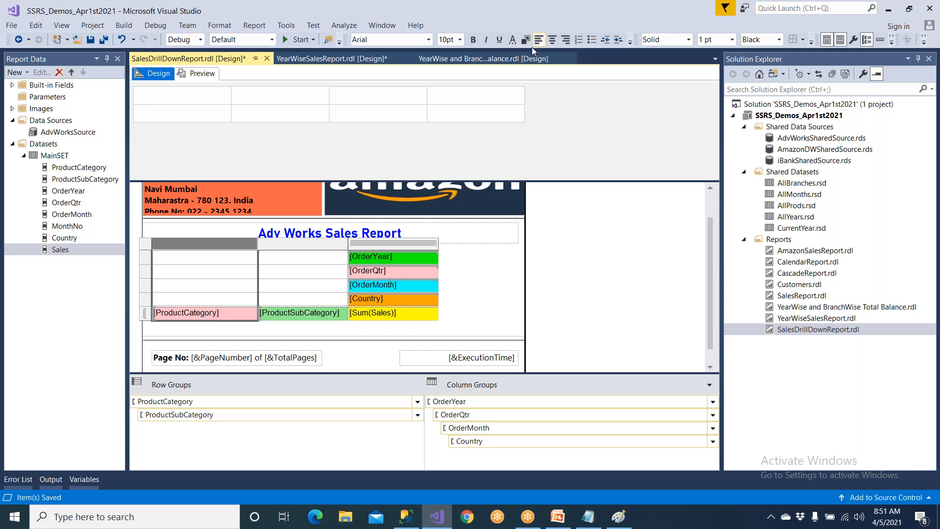
click(313, 243)
click(539, 41)
Right-align the matrix column holding OrderYear, OrderQtr, OrderMonth, Country and Sum(Sales), and save the report.
click(420, 245)
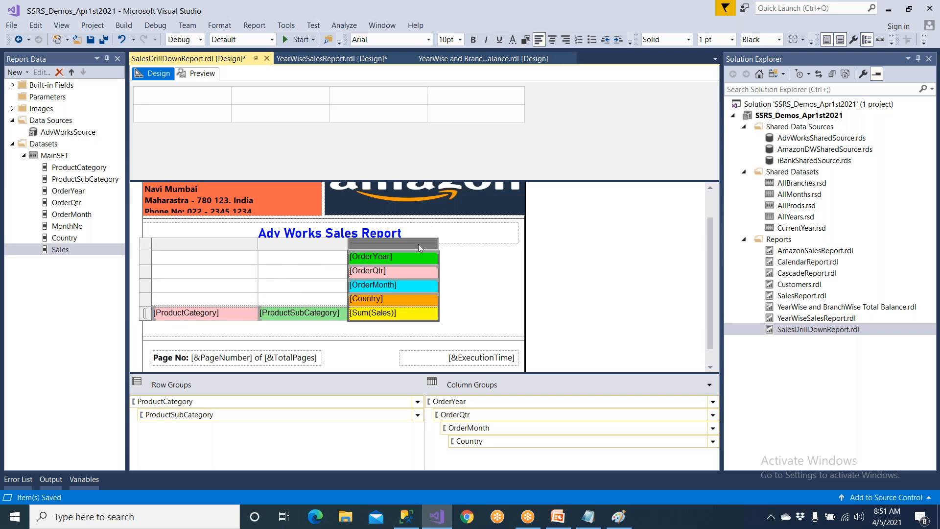
click(565, 39)
click(90, 40)
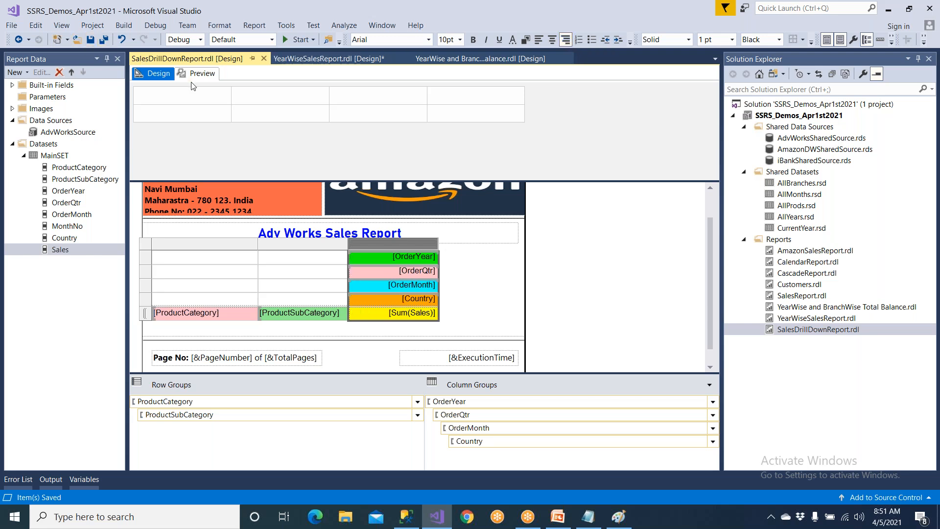
Shift the matrix horizontally to sit more centrally under the Adv Works Sales Report title and save the report.
click(153, 248)
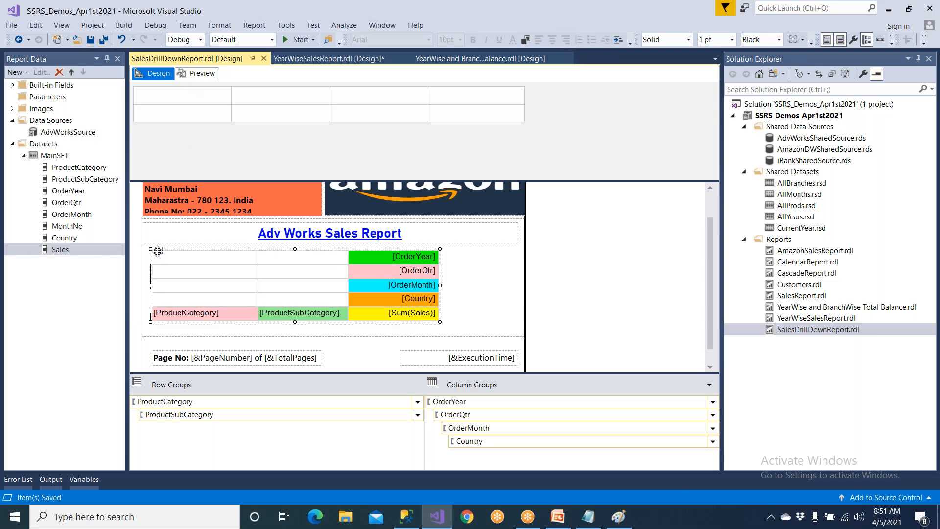
click(478, 277)
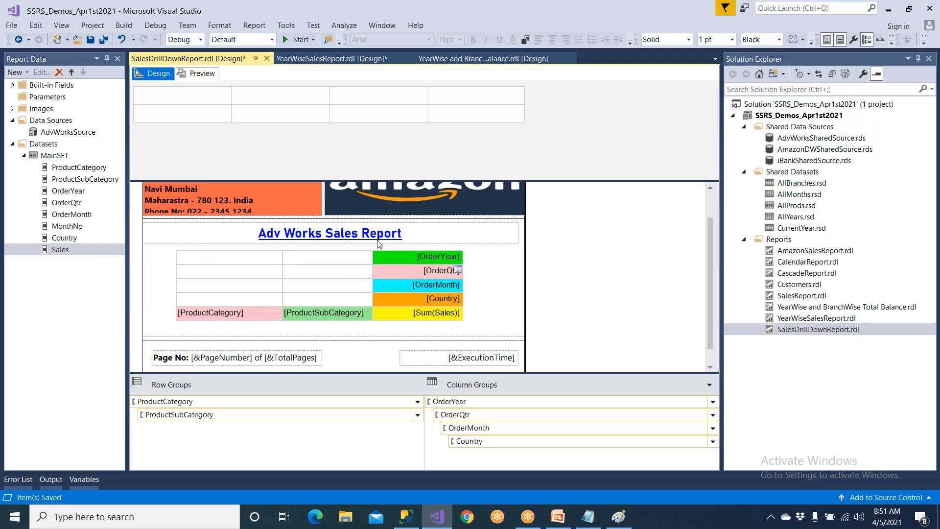
click(91, 41)
Preview the report and auto-hide Report Data and Solution Explorer to give the preview more room.
click(196, 73)
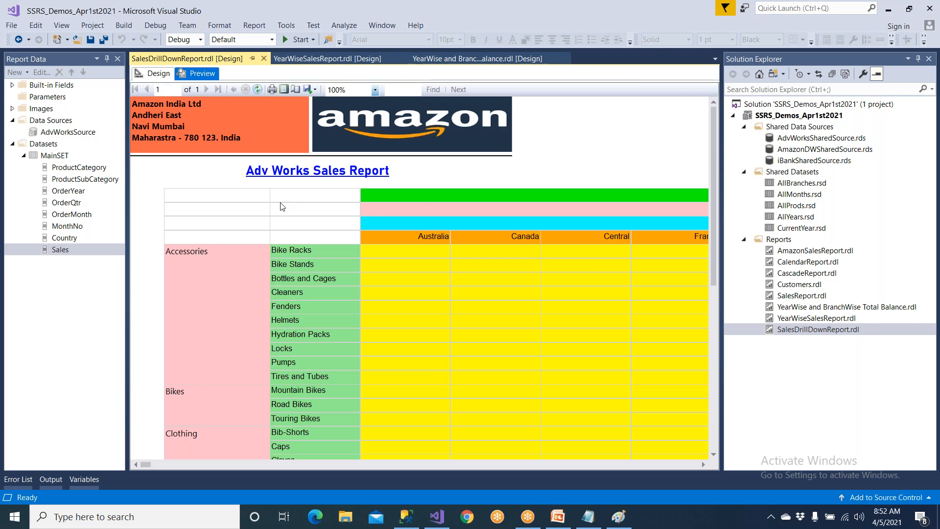
click(107, 59)
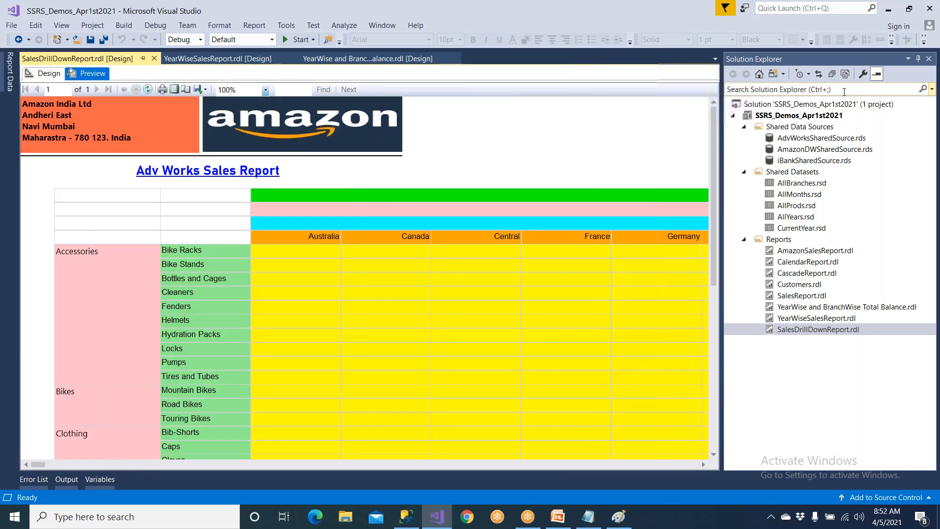
click(919, 60)
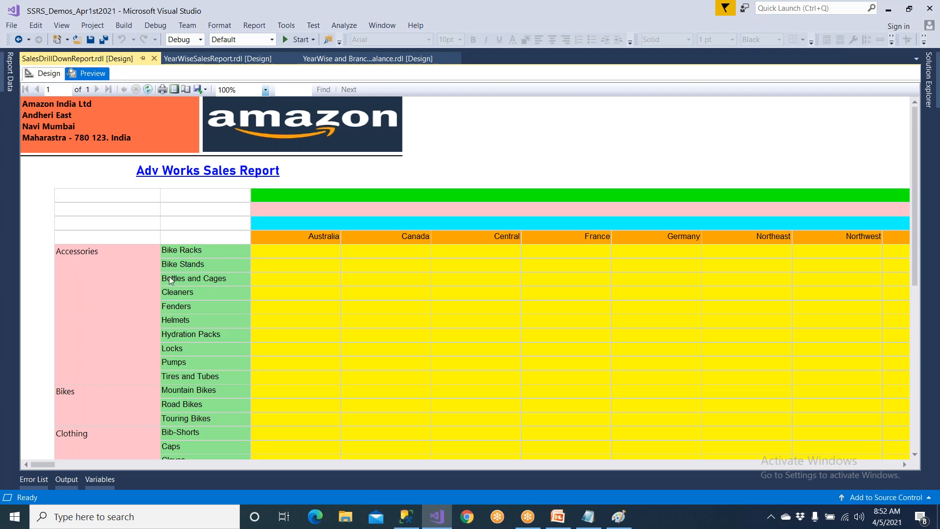
Examine the previewed report's category rows, country columns and page footer.
scroll(96, 307, down, 3)
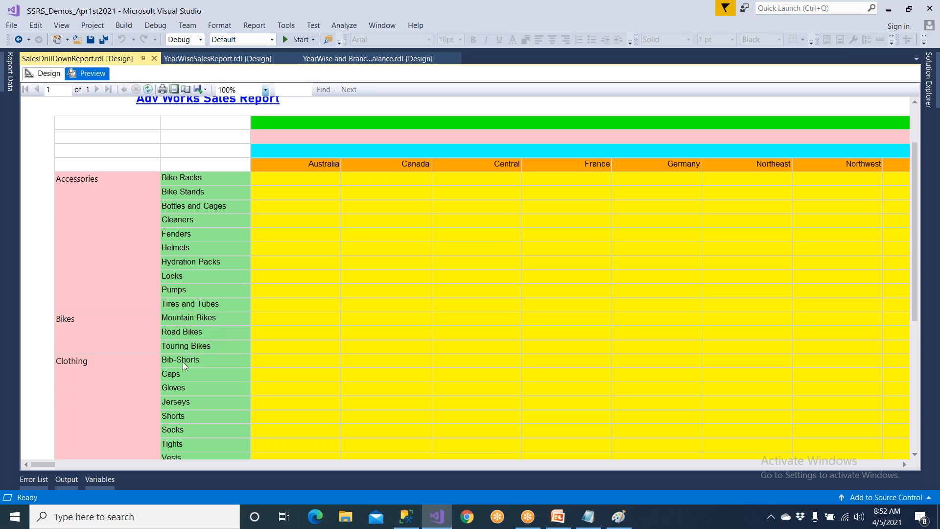
scroll(183, 363, down, 3)
scroll(132, 402, down, 8)
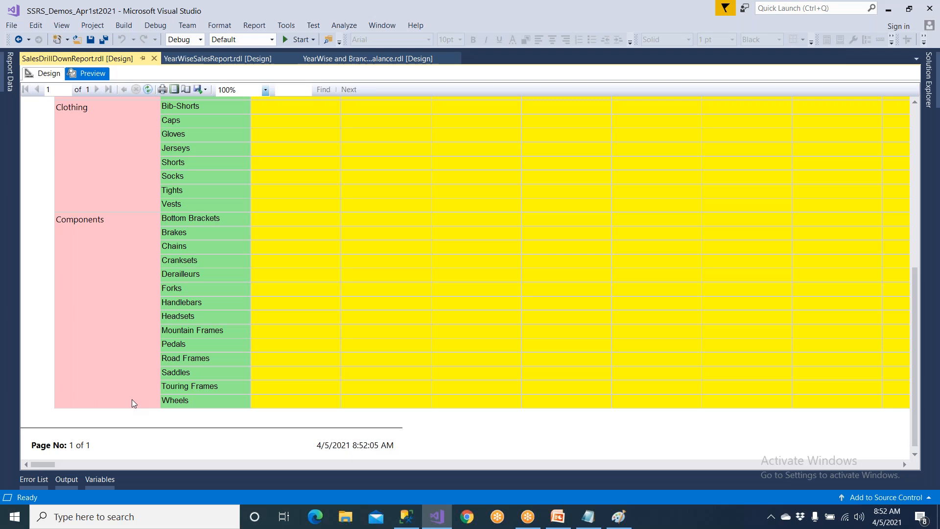
scroll(132, 401, up, 12)
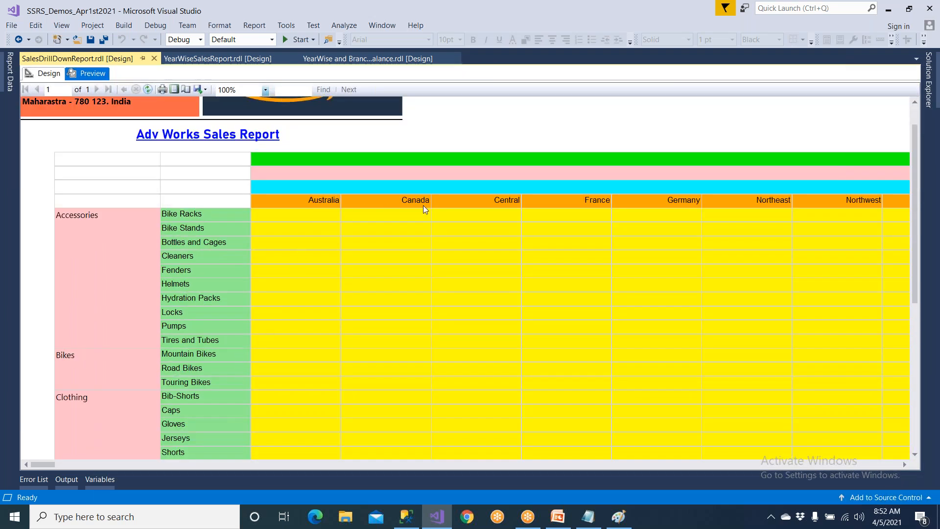
drag(51, 465, 5, 490)
scroll(351, 313, down, 5)
scroll(351, 316, up, 5)
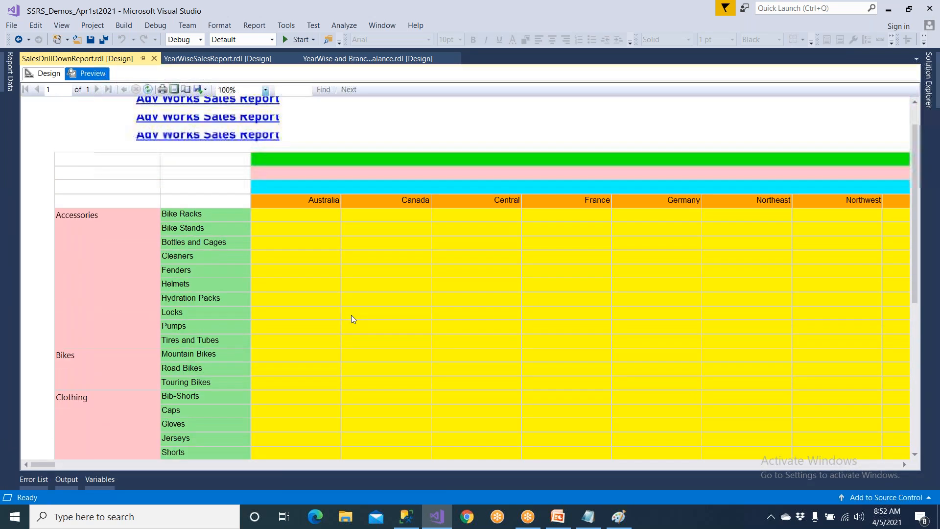
mouse_move(43, 462)
mouse_down()
mouse_move(472, 456)
mouse_move(44, 470)
mouse_up()
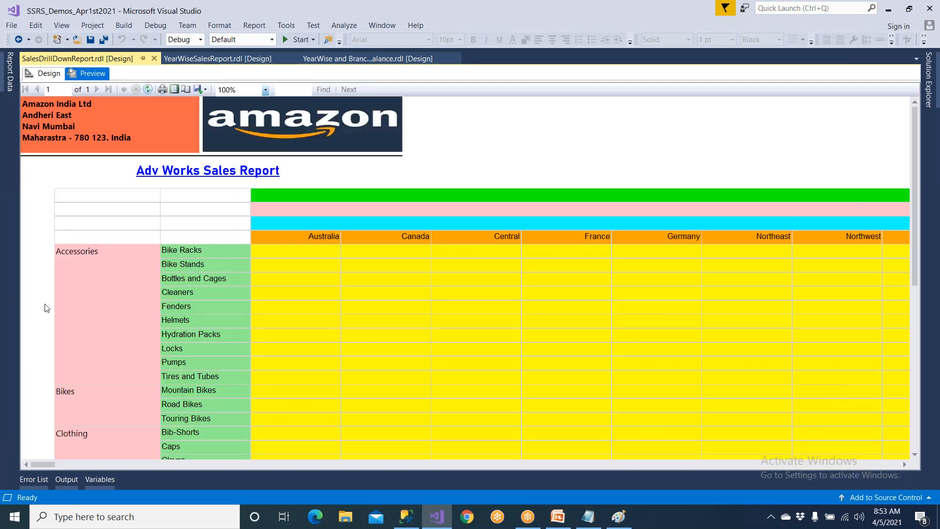
Make the matrix's data row slightly taller and its Sum(Sales) column wider, then save and preview the report.
click(49, 73)
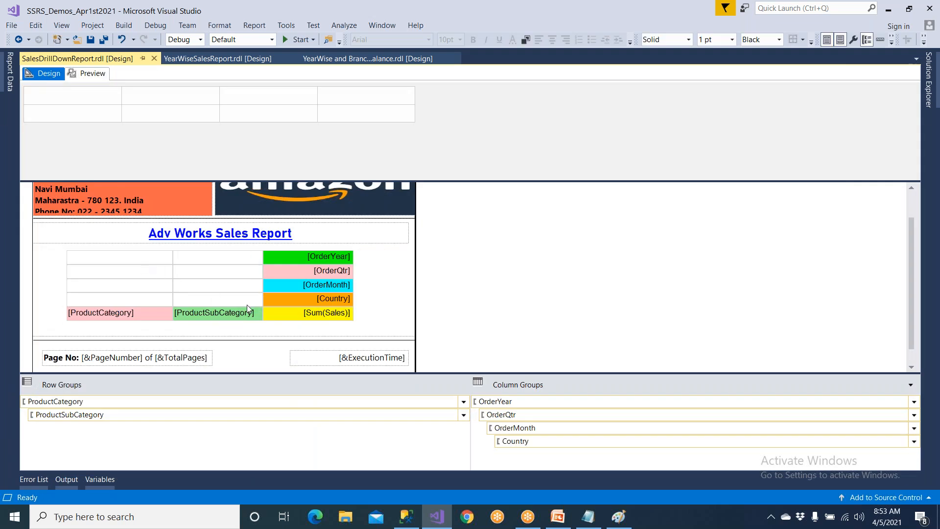
click(266, 315)
drag(60, 321, 60, 324)
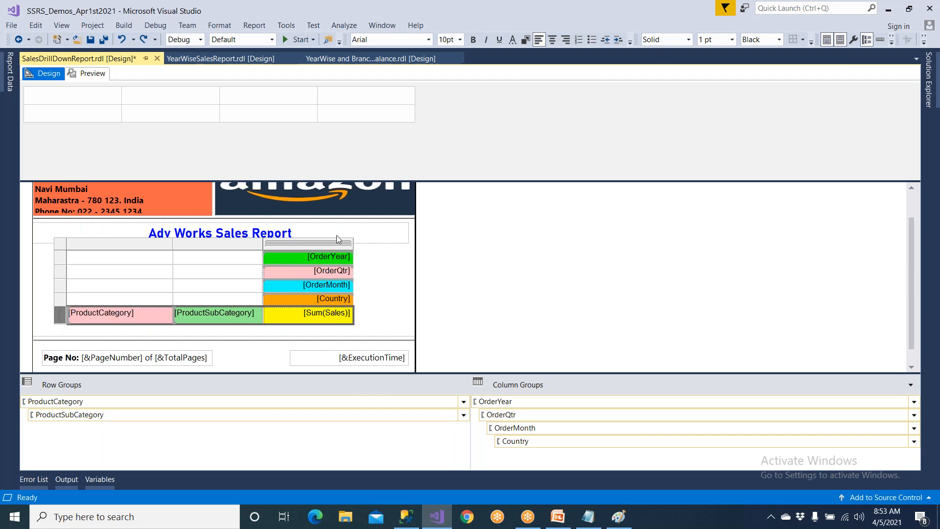
click(351, 243)
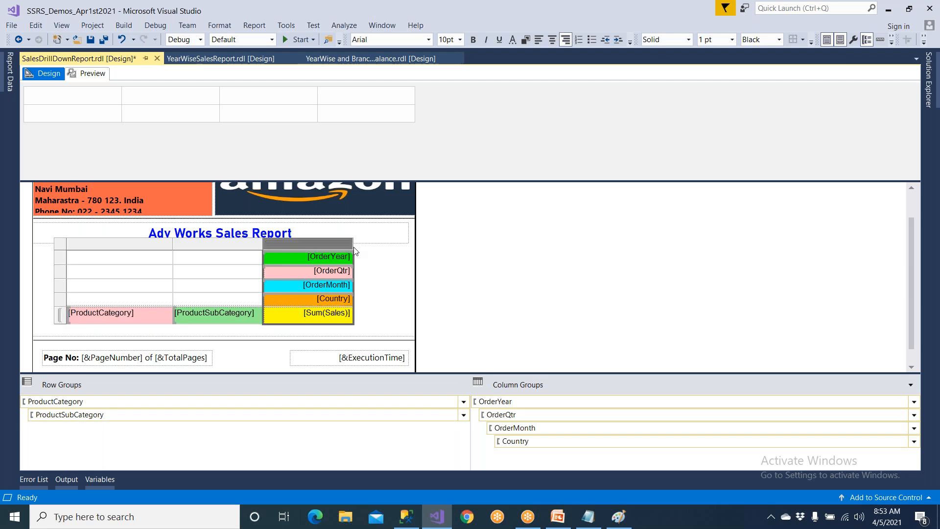
drag(355, 252, 372, 249)
click(384, 313)
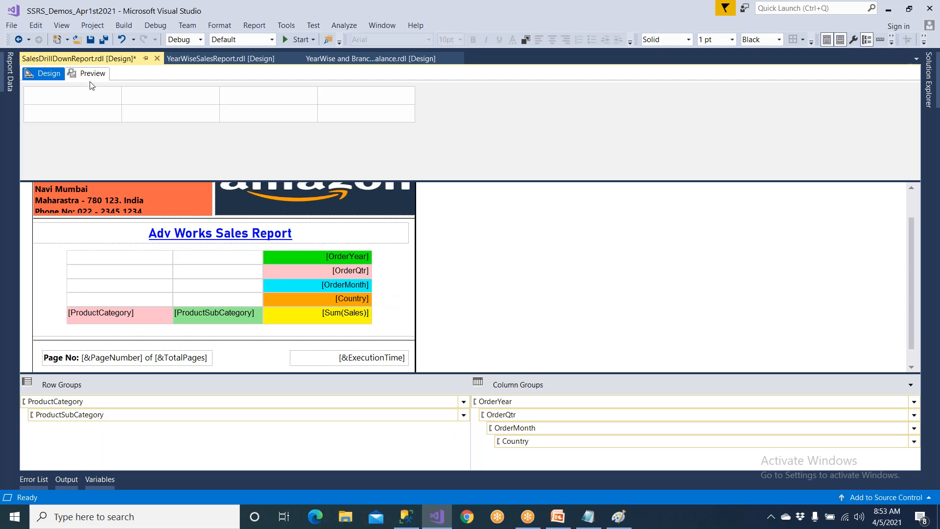
click(91, 40)
click(98, 76)
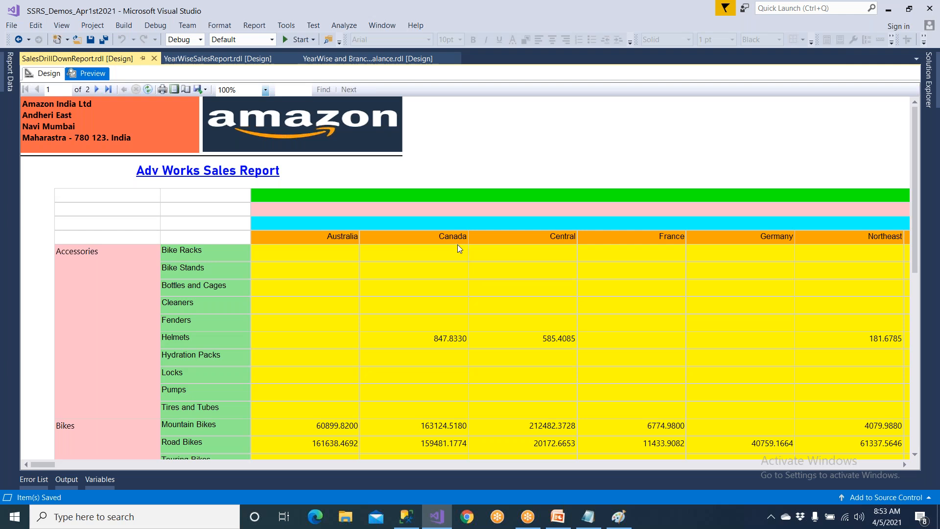
Return to the report design, centre-align the matrix column from OrderYear down to Sum(Sales), and save.
click(43, 74)
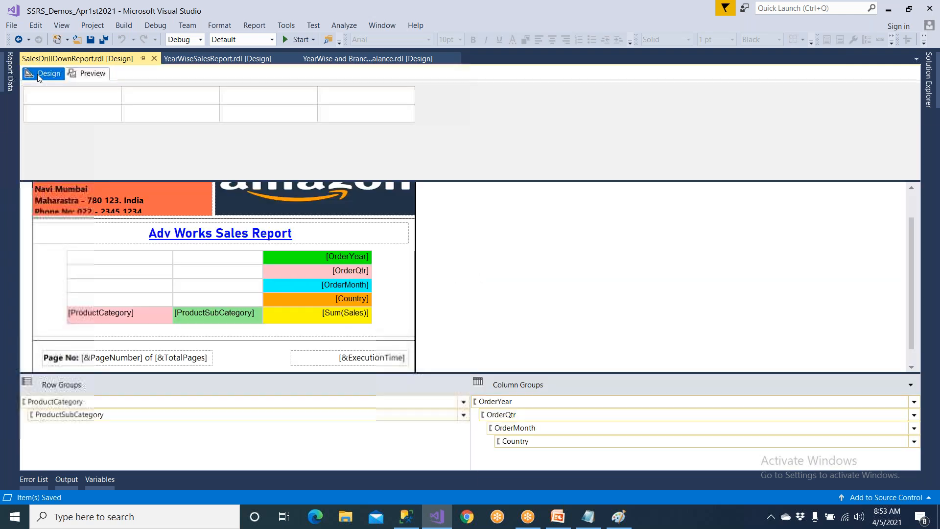
click(293, 257)
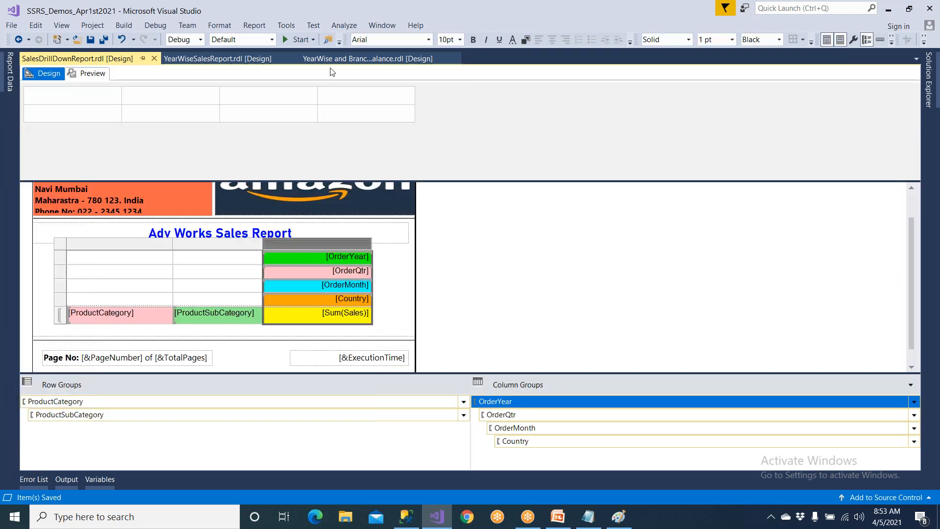
click(553, 40)
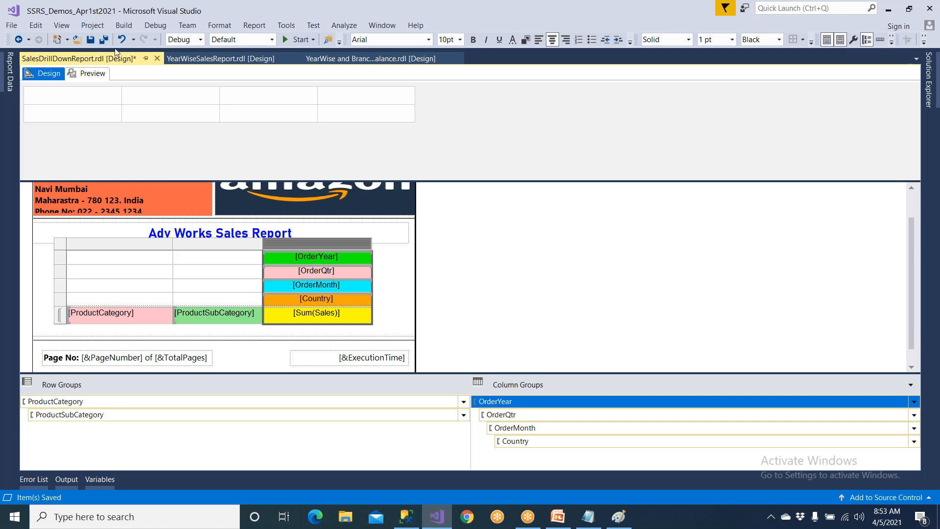
click(90, 39)
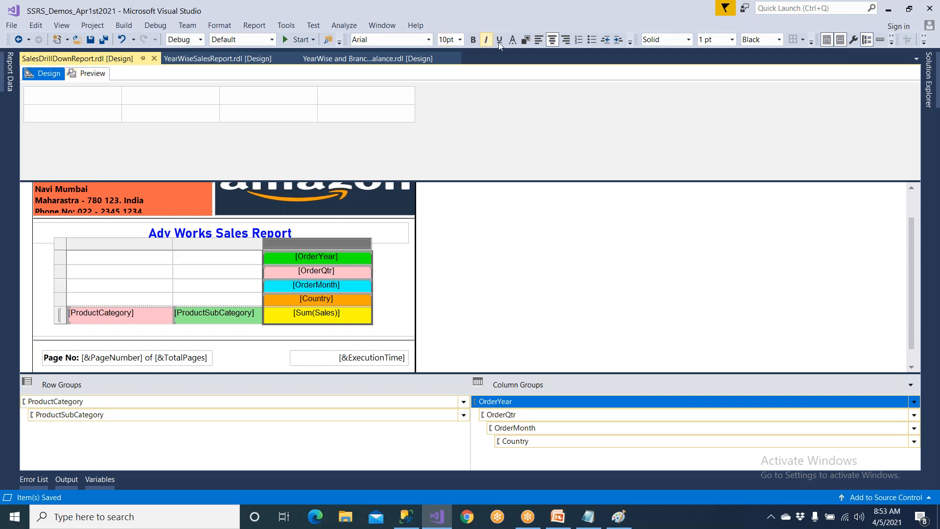
Left-align the matrix column from OrderYear down to Sum(Sales), then save and preview the report.
click(539, 39)
click(90, 39)
click(91, 73)
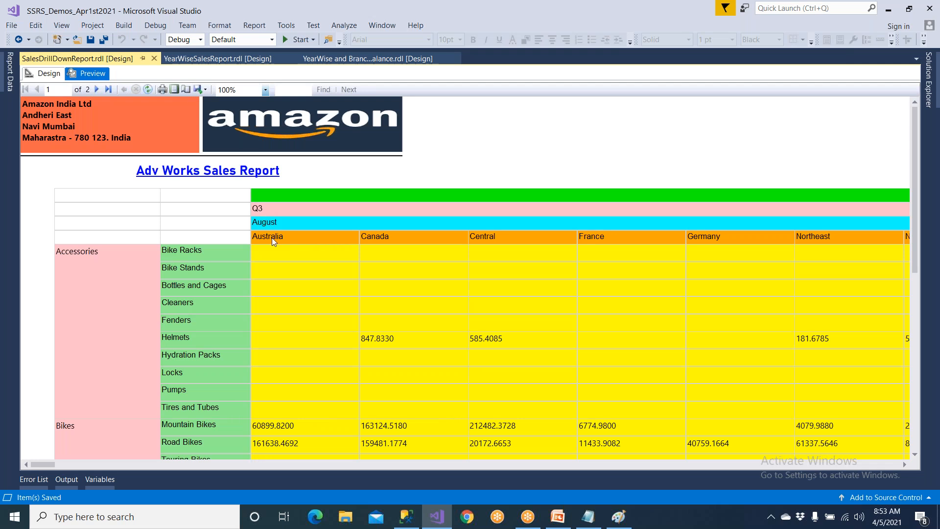
Examine the previewed quarter, month and country columns across the full report width, then return to the report design.
scroll(272, 238, down, 2)
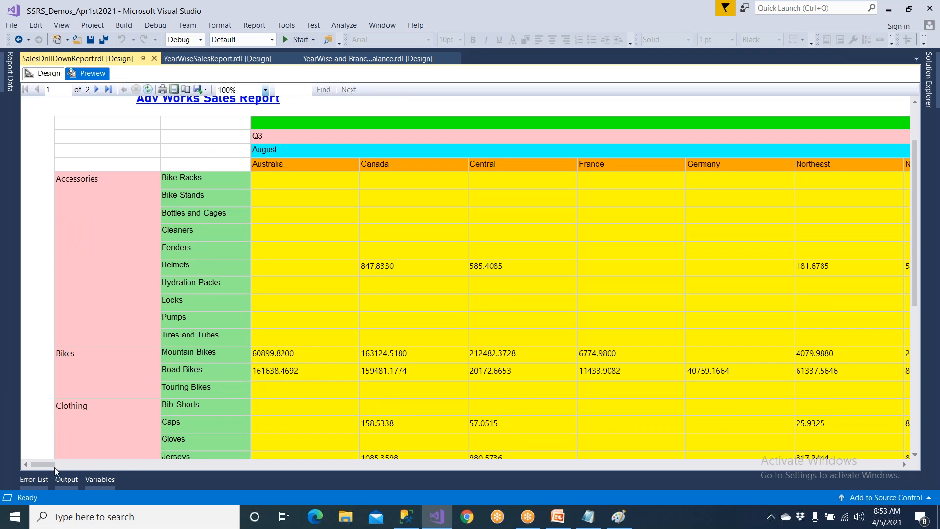
drag(50, 465, 389, 457)
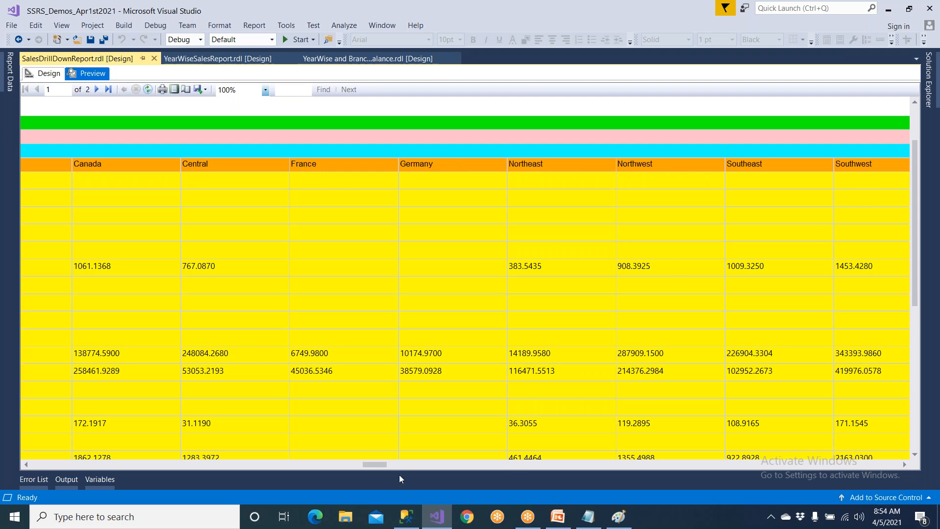
drag(375, 465, 896, 464)
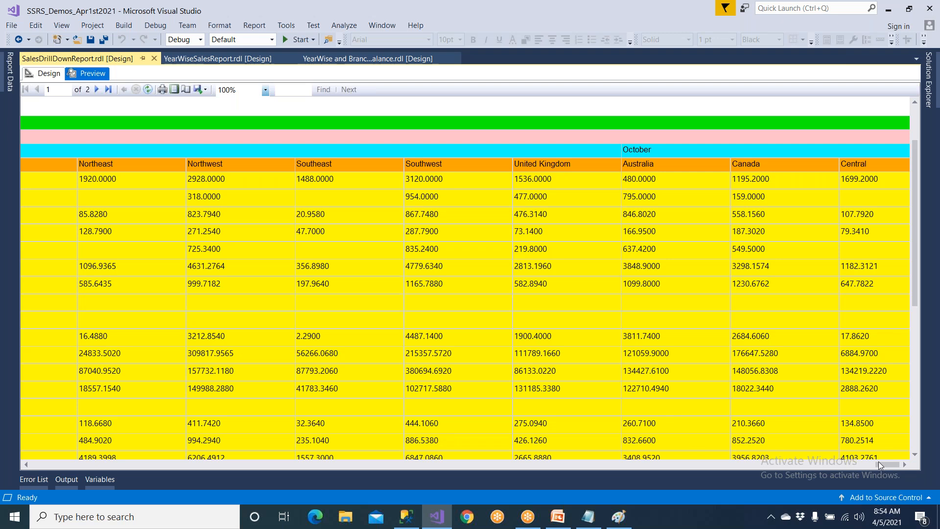
drag(878, 466, 57, 461)
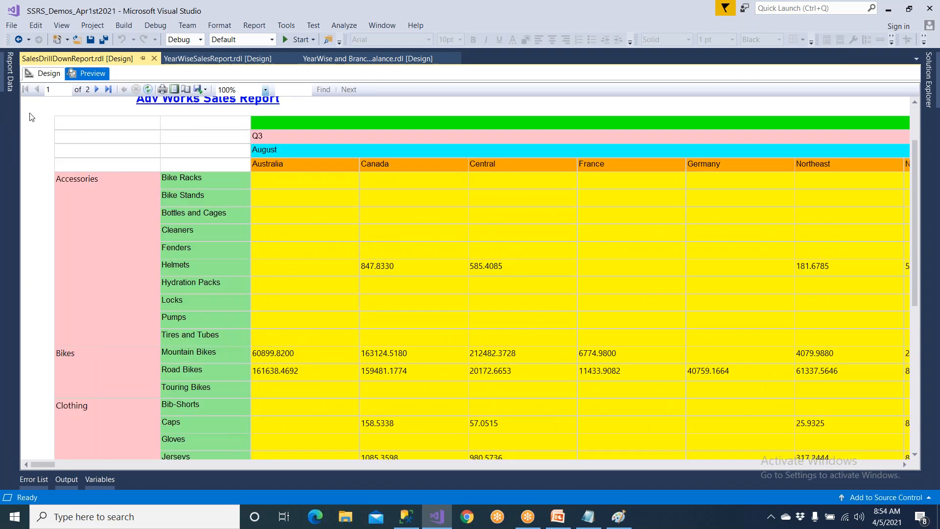
click(49, 73)
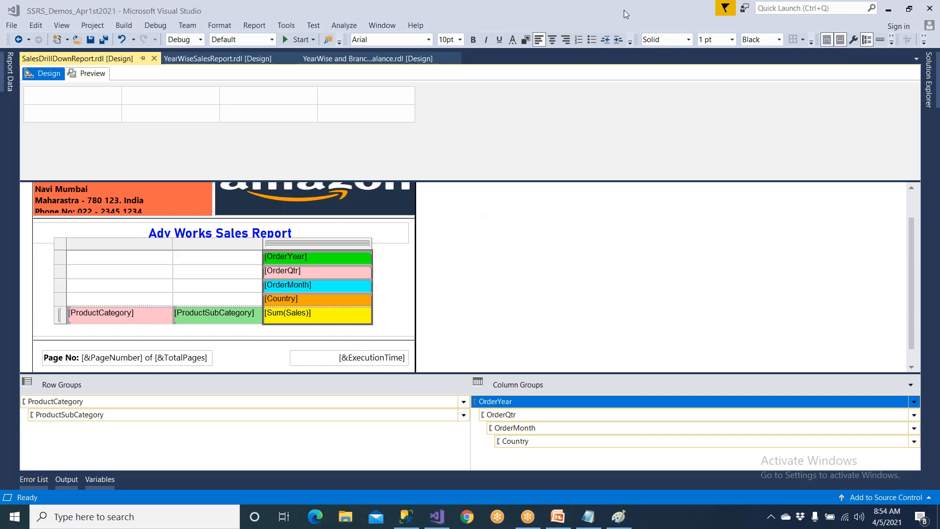
drag(381, 251, 391, 340)
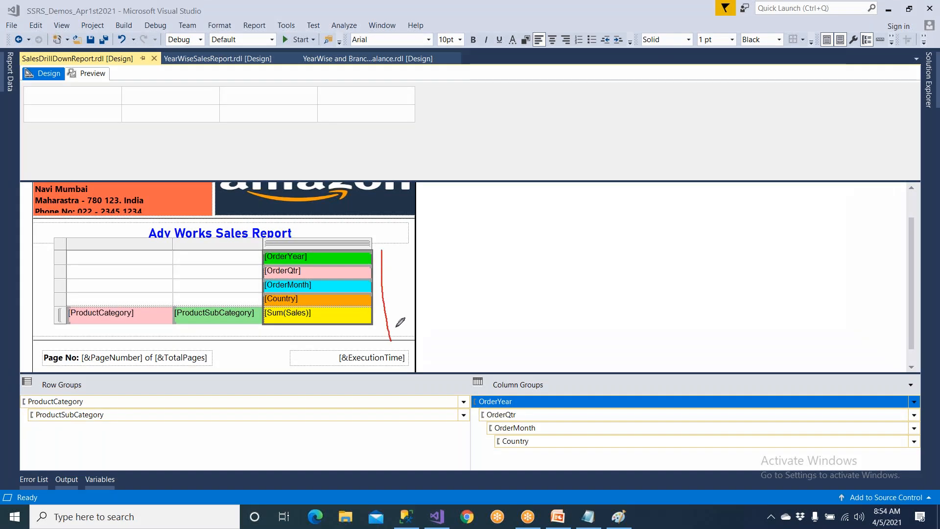
drag(401, 286, 459, 283)
drag(483, 255, 540, 300)
mouse_move(553, 254)
mouse_down()
mouse_move(553, 286)
mouse_move(592, 245)
mouse_move(610, 268)
mouse_move(635, 256)
mouse_move(615, 262)
mouse_up()
mouse_move(595, 293)
mouse_down()
mouse_move(633, 317)
mouse_move(631, 328)
mouse_up()
mouse_move(652, 293)
mouse_down()
mouse_move(653, 327)
mouse_move(670, 327)
mouse_move(690, 302)
mouse_move(715, 316)
mouse_move(733, 304)
mouse_up()
drag(748, 267, 760, 305)
mouse_move(782, 271)
mouse_down()
mouse_move(797, 299)
mouse_move(846, 273)
mouse_up()
drag(856, 262, 858, 288)
mouse_move(858, 270)
mouse_down()
mouse_move(866, 280)
mouse_move(851, 238)
mouse_up()
mouse_move(462, 216)
mouse_down()
mouse_move(482, 245)
mouse_move(457, 238)
mouse_move(504, 241)
mouse_move(511, 223)
mouse_move(520, 245)
mouse_up()
drag(532, 209, 576, 243)
drag(572, 204, 572, 234)
mouse_move(647, 325)
mouse_down()
mouse_move(730, 317)
mouse_move(721, 318)
mouse_up()
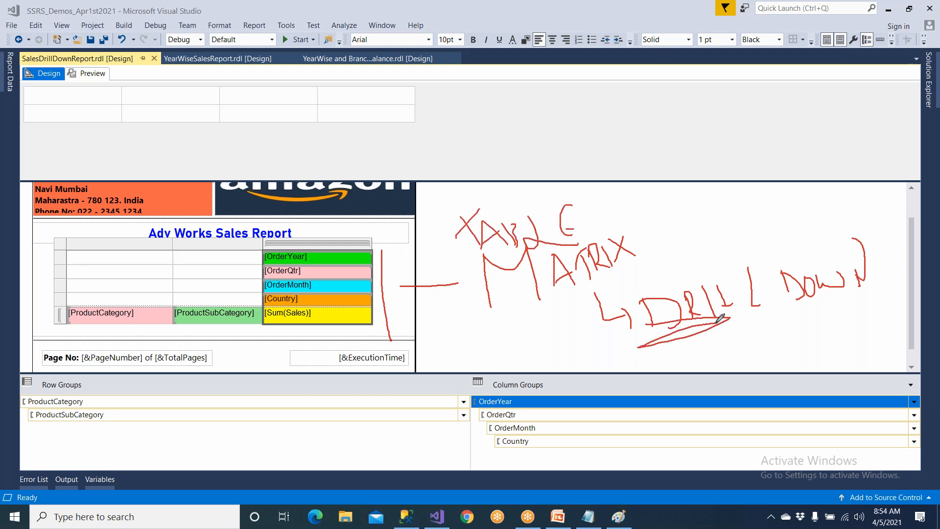
drag(585, 217, 631, 180)
drag(639, 247, 673, 209)
mouse_move(630, 341)
mouse_down()
mouse_move(914, 257)
mouse_move(628, 285)
mouse_move(643, 349)
mouse_up()
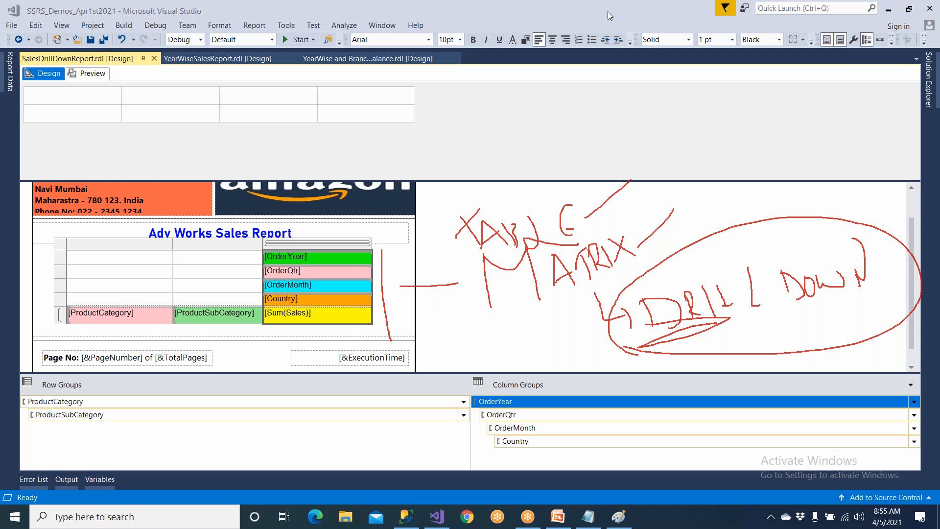
click(600, 92)
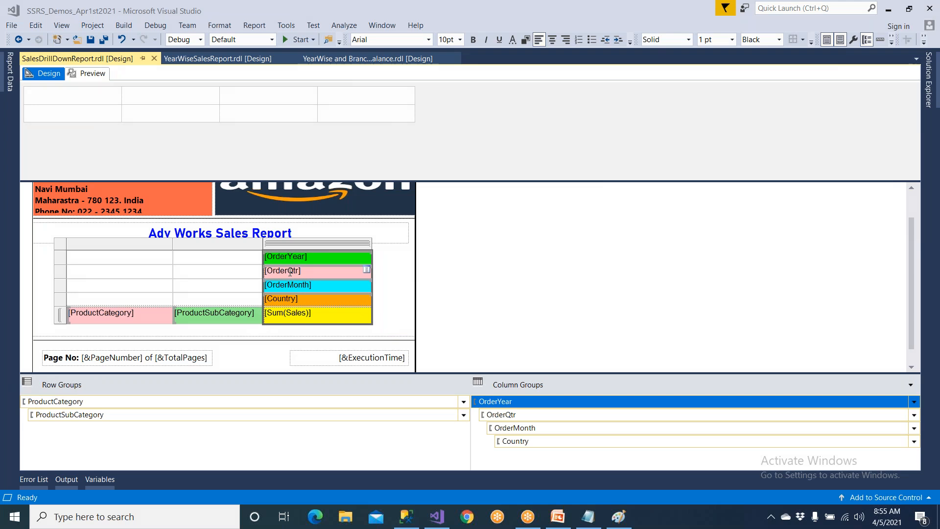
Switch to SQL Server Management Studio, examine how the Databases tree expands and collapses level by level, and return to the report in Visual Studio.
click(145, 321)
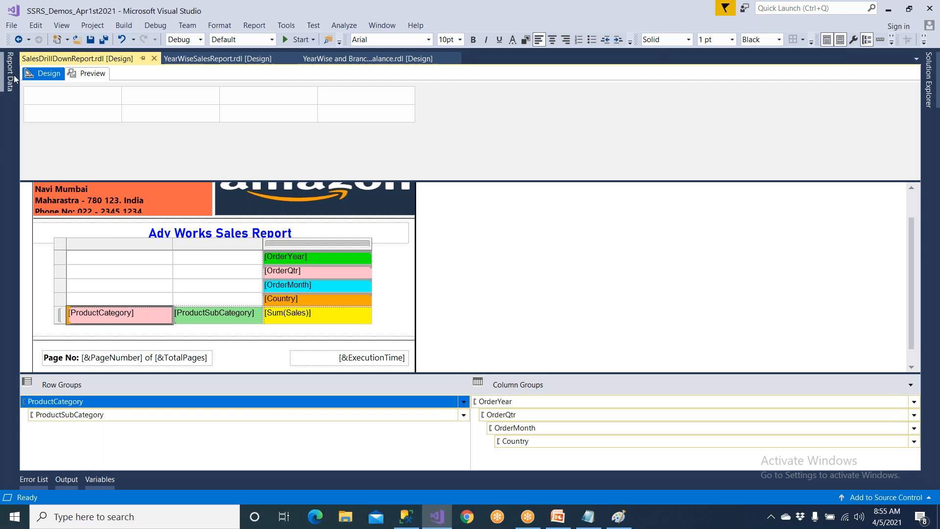
click(406, 518)
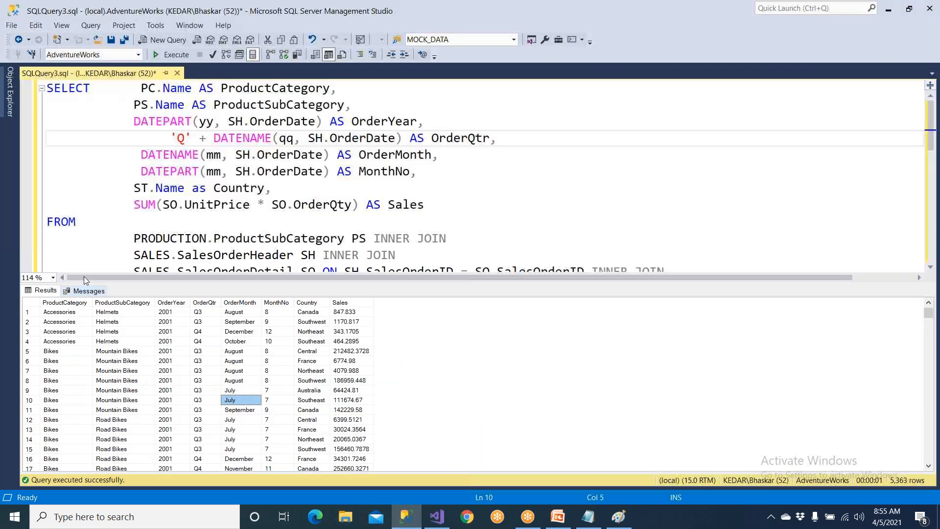
click(10, 91)
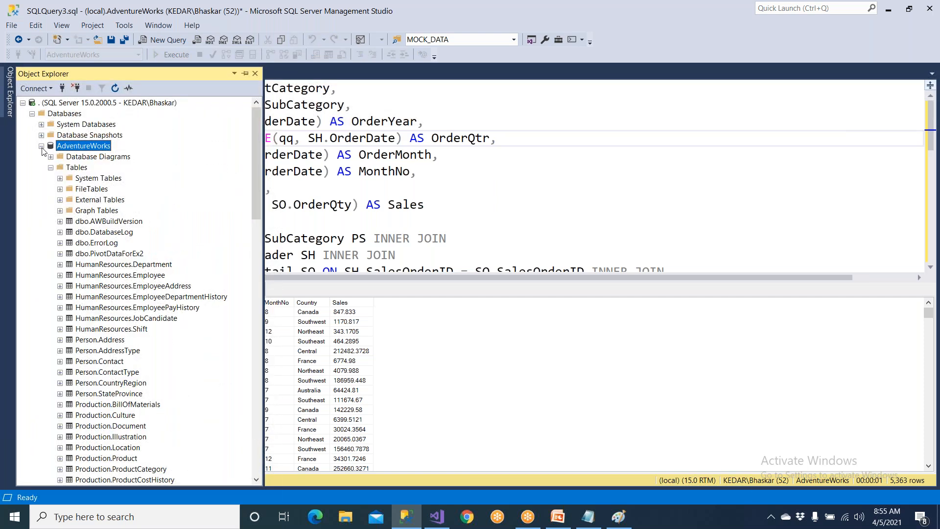
click(41, 146)
click(56, 115)
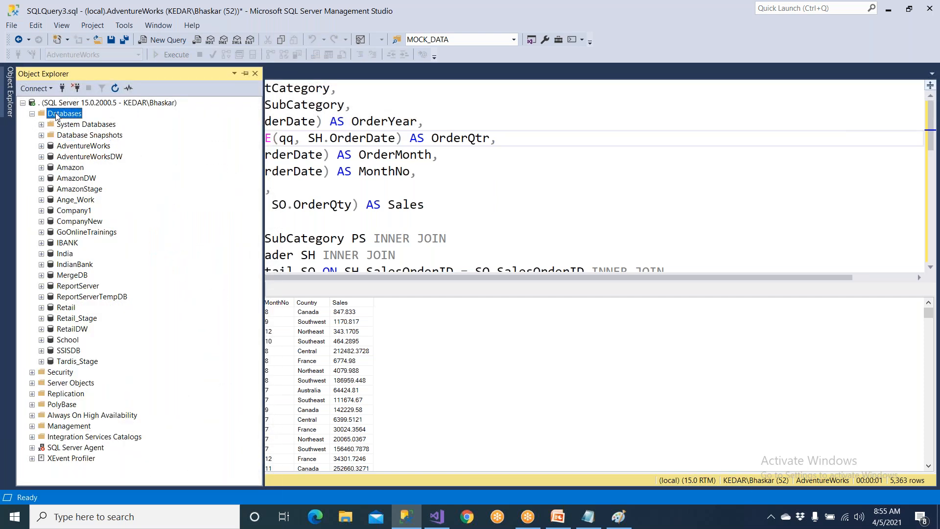
click(32, 114)
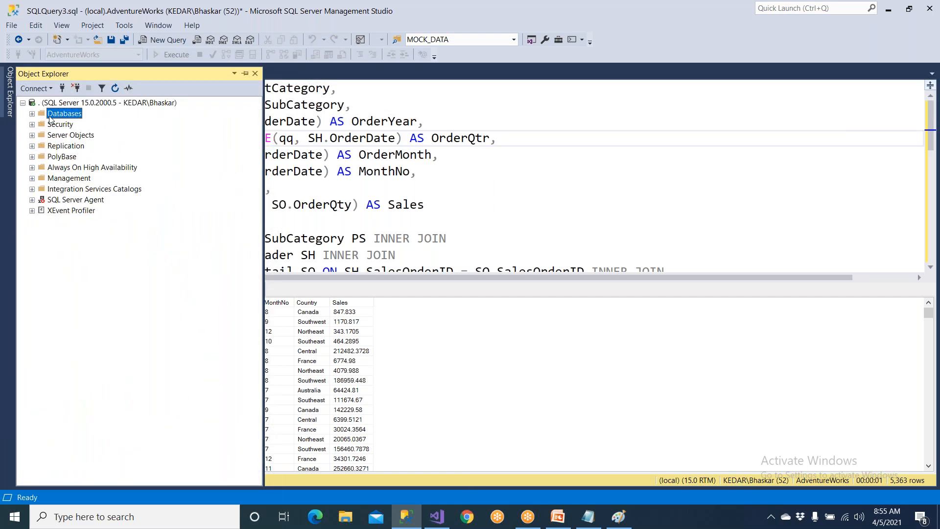
click(31, 113)
click(63, 125)
click(67, 135)
click(67, 125)
click(32, 113)
click(559, 517)
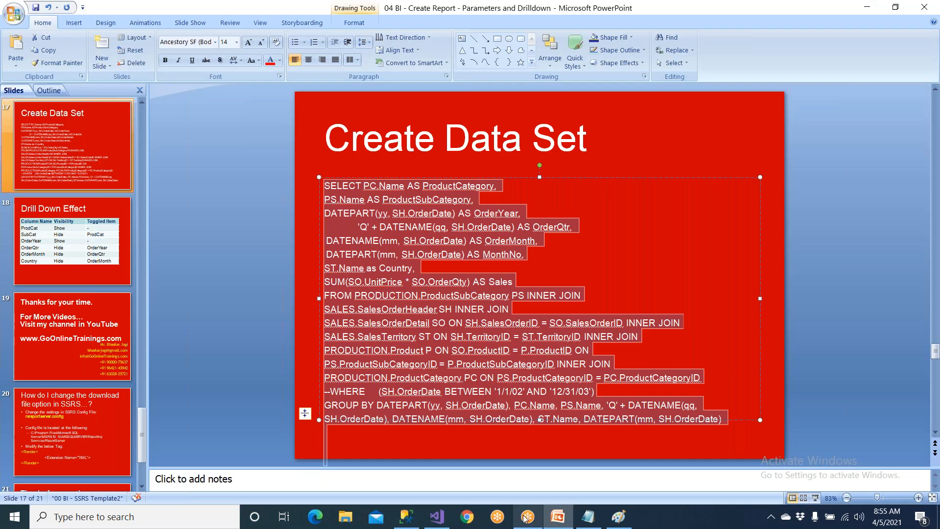
click(437, 517)
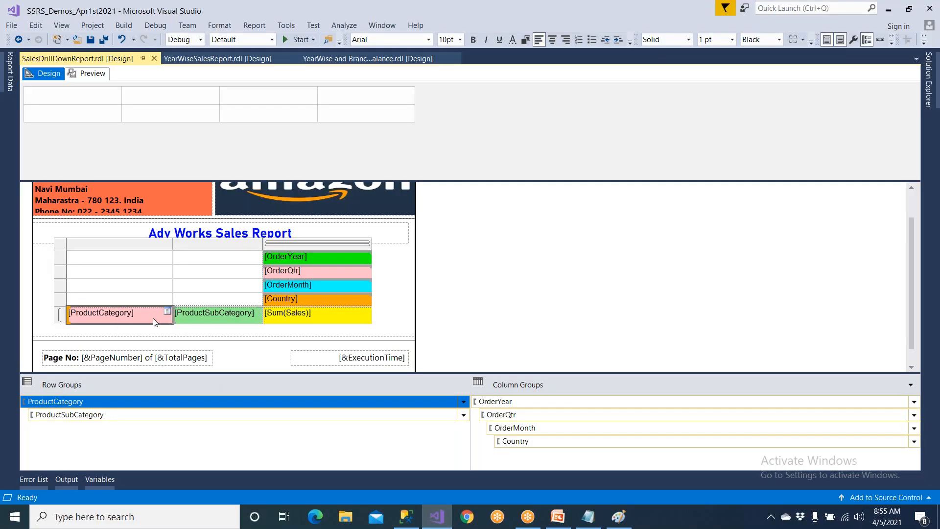
Examine the matrix's row and column group fields, from ProductCategory and ProductSubCategory to OrderYear, OrderQtr and OrderMonth, in the report design.
click(197, 320)
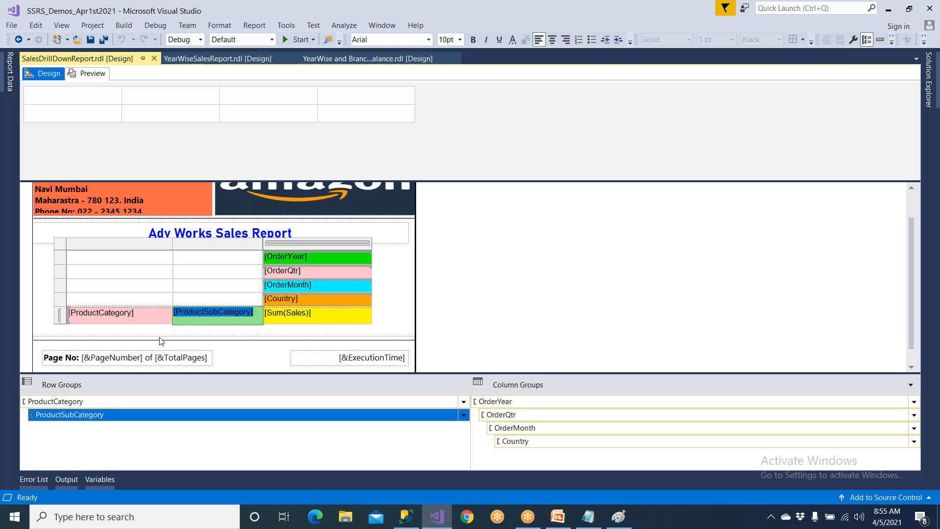
click(319, 258)
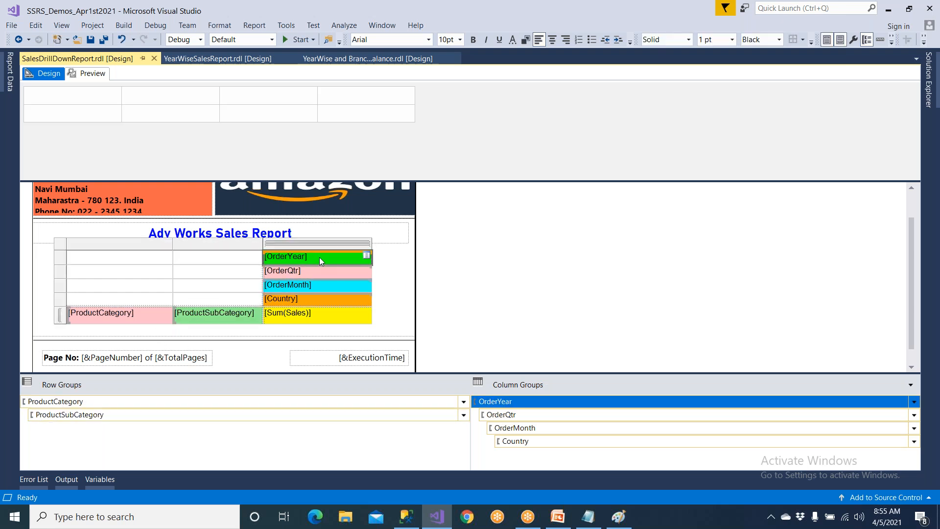
click(318, 272)
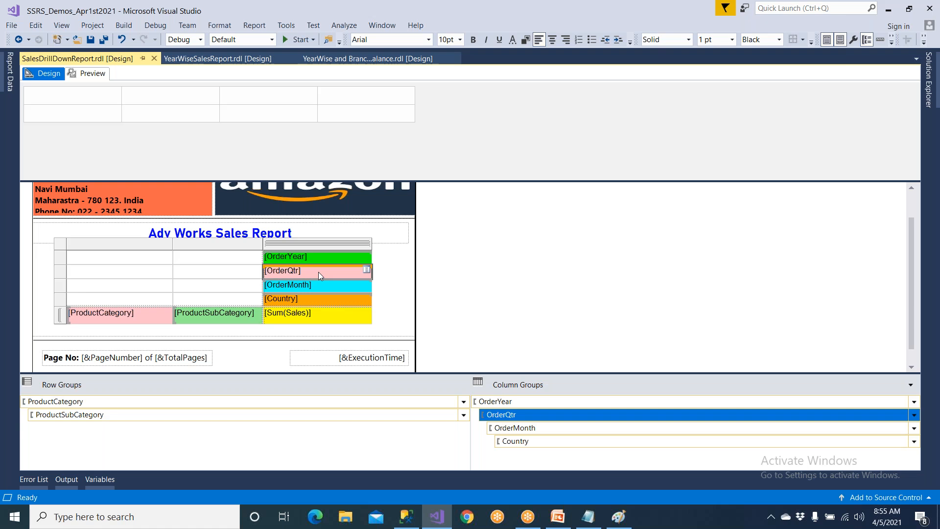
click(211, 321)
click(156, 322)
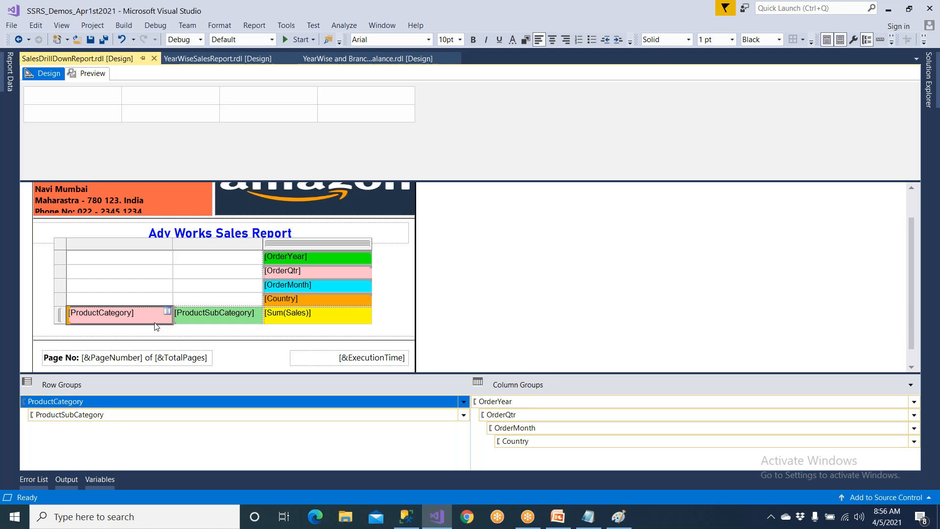
click(321, 274)
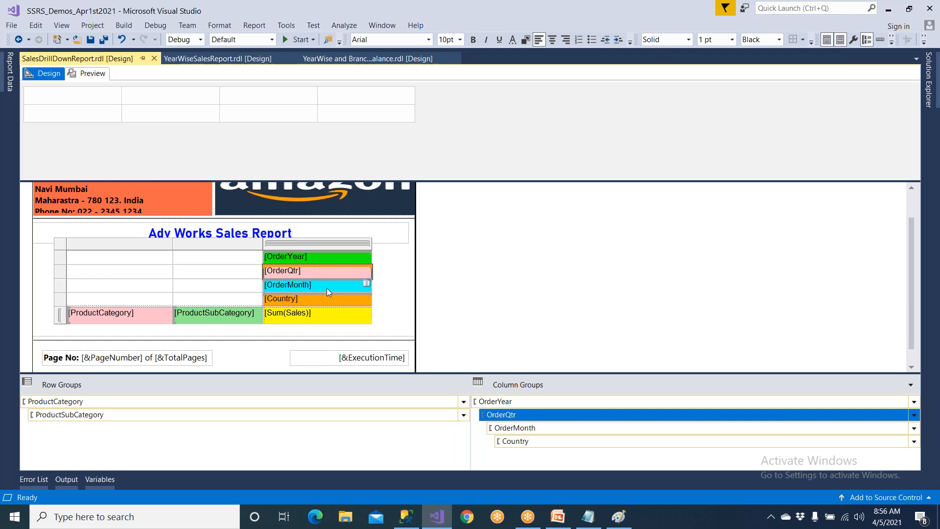
click(327, 288)
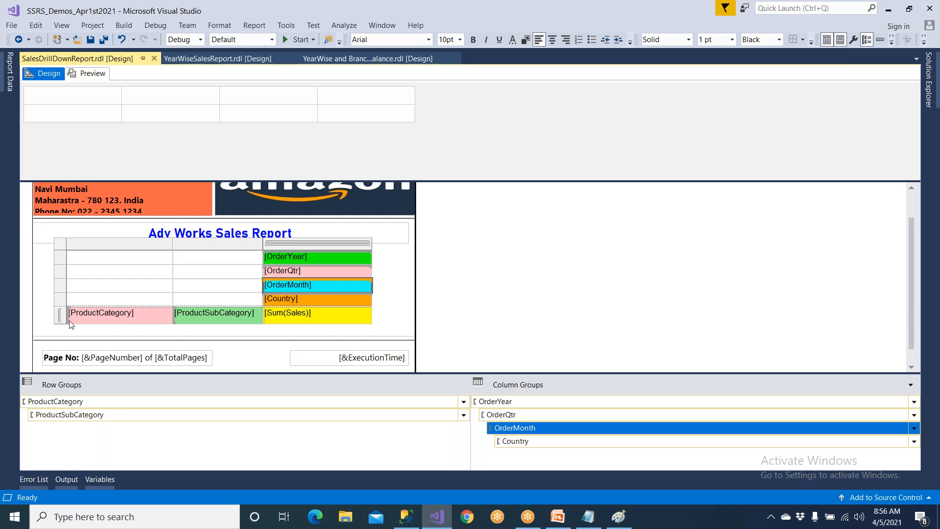
click(129, 321)
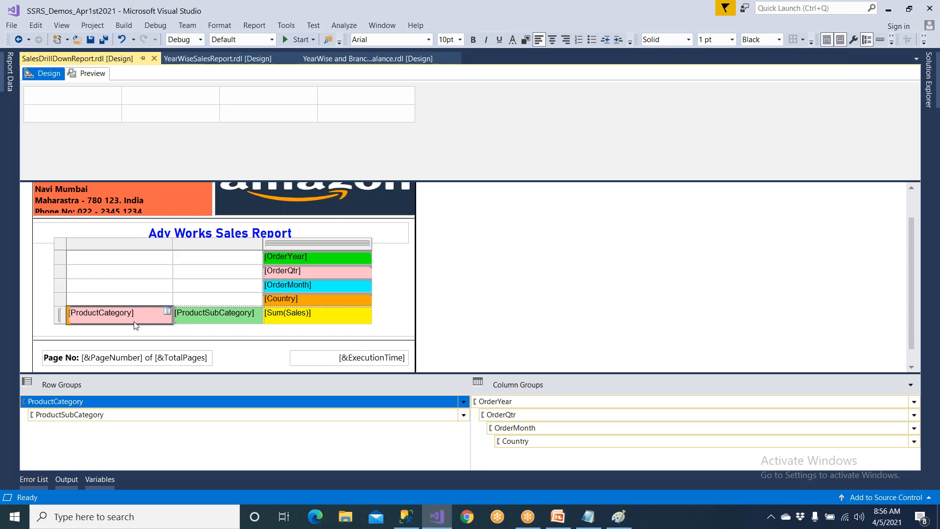
click(321, 259)
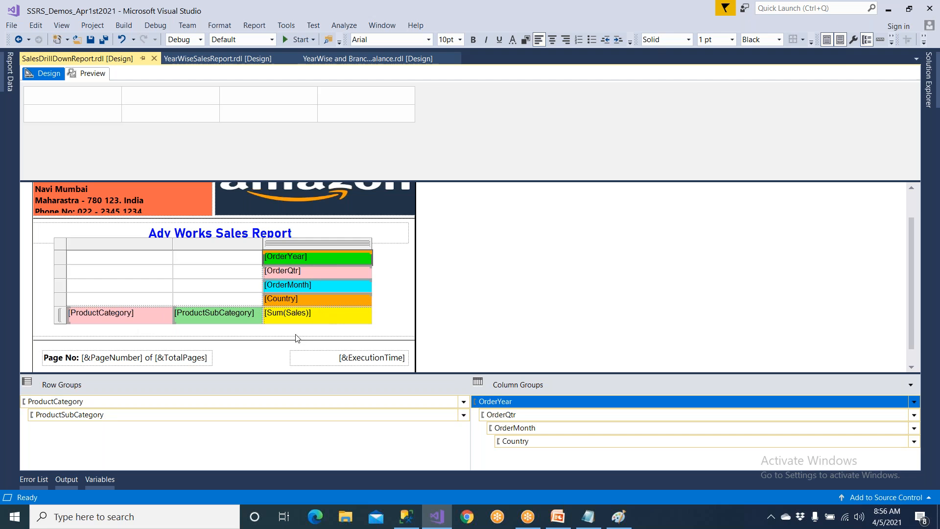
click(246, 323)
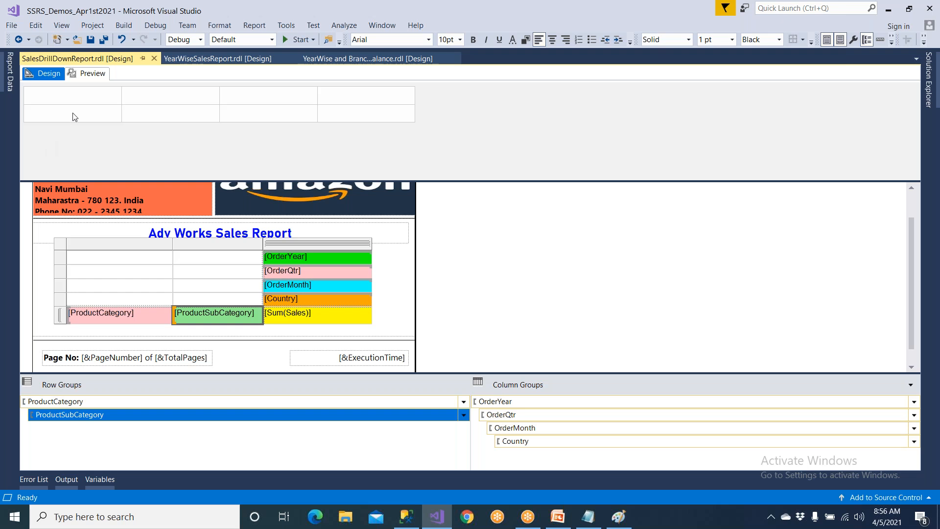
click(10, 78)
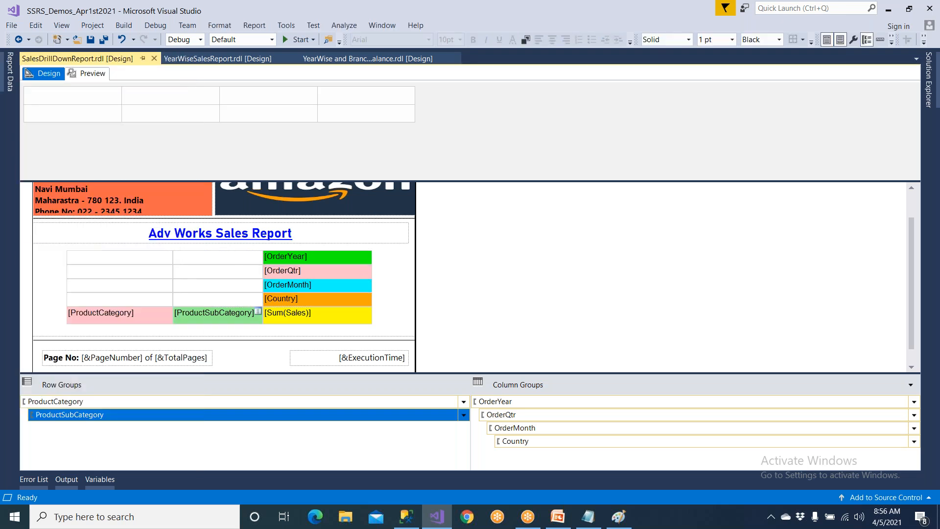
click(94, 285)
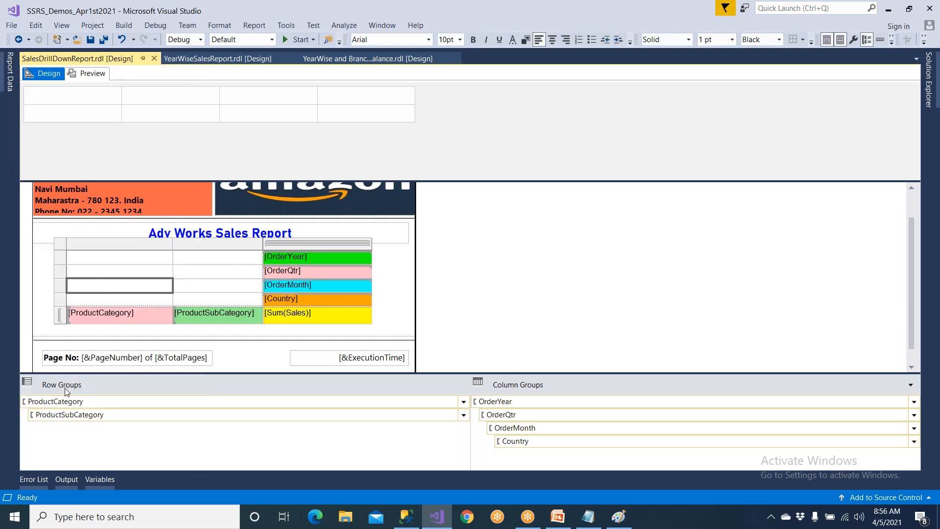
Accept Show as the ProductCategory row group's initial visibility, without a toggle item, in its group properties.
click(70, 402)
click(70, 402)
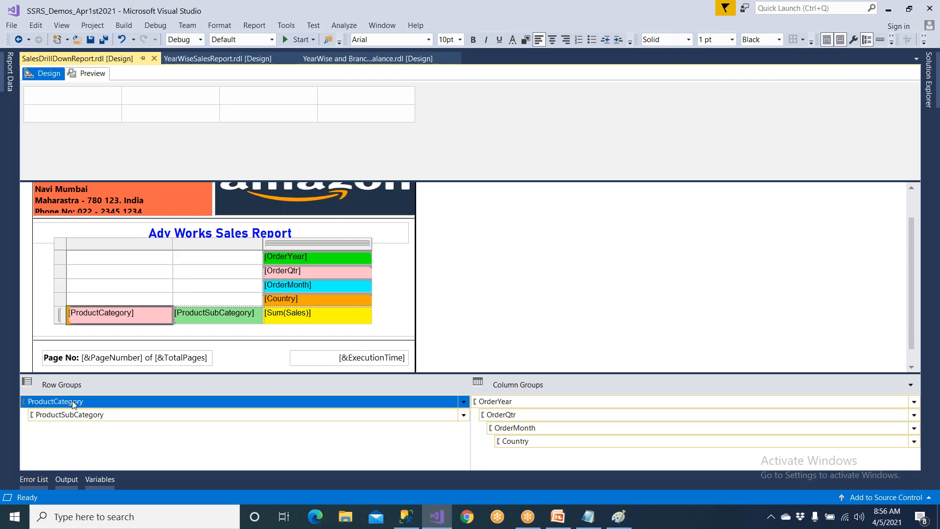
click(464, 402)
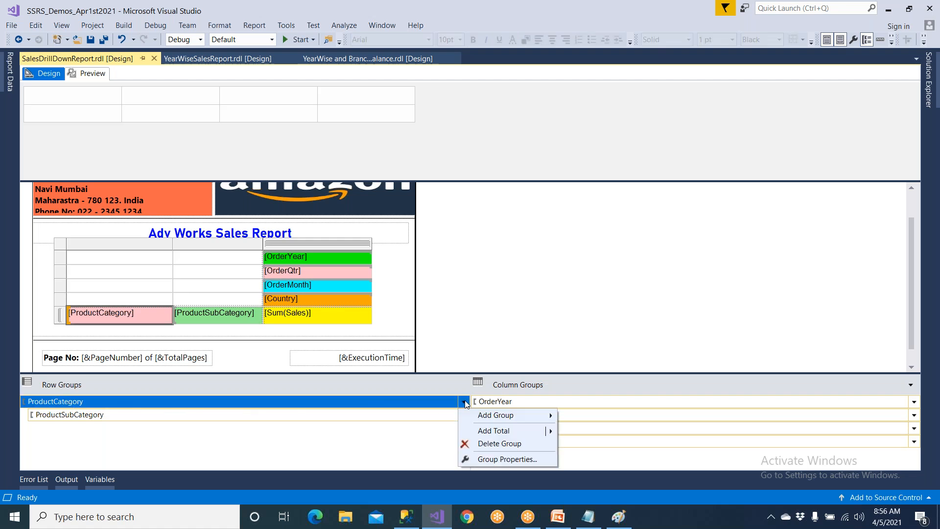
click(499, 460)
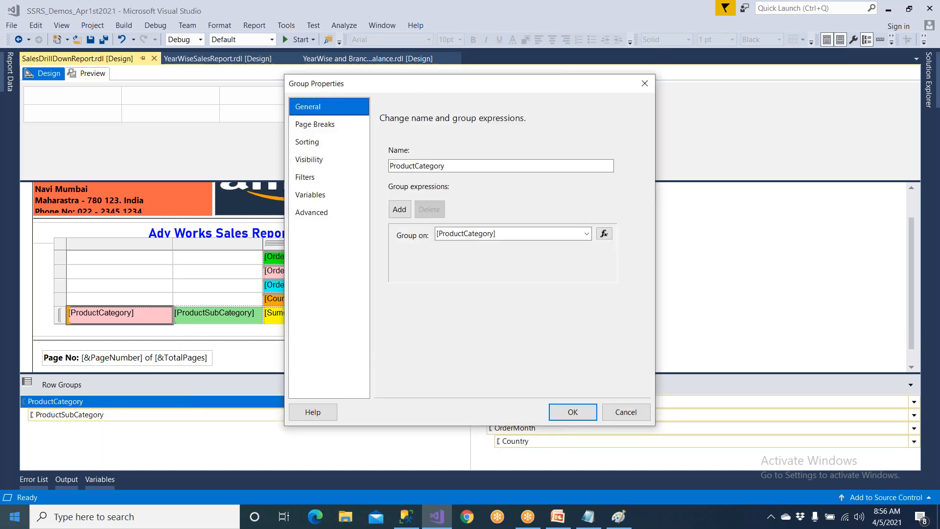
click(309, 159)
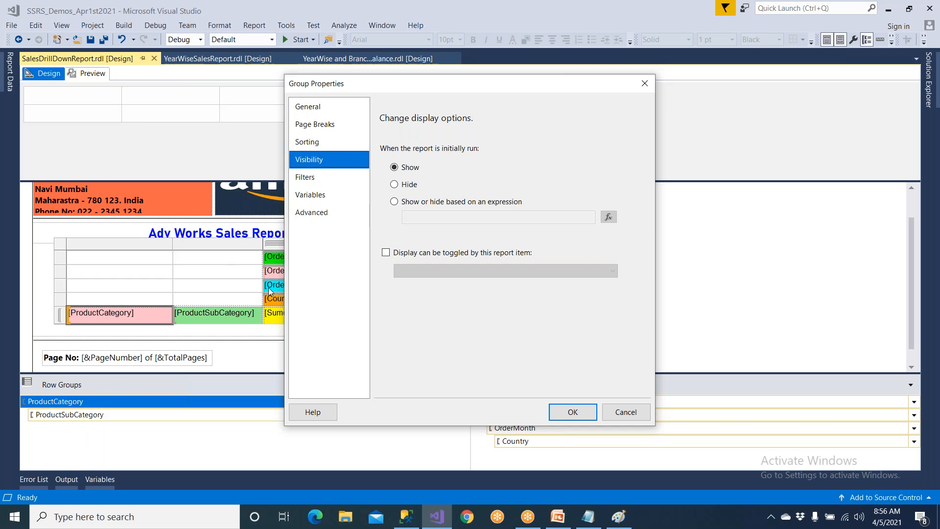
click(569, 411)
Hide the ProductSubCategory row group when the report initially runs and let its display be toggled by the ProductCategory report item.
click(289, 418)
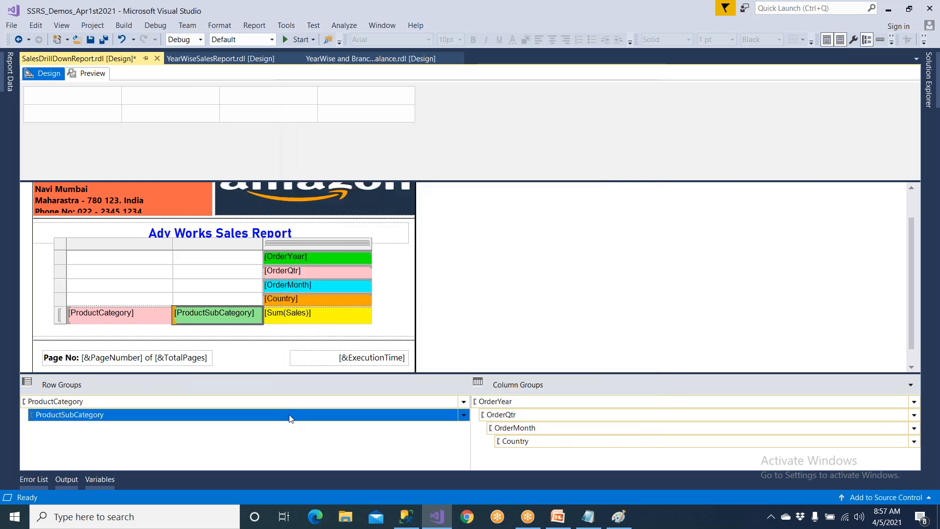
click(464, 415)
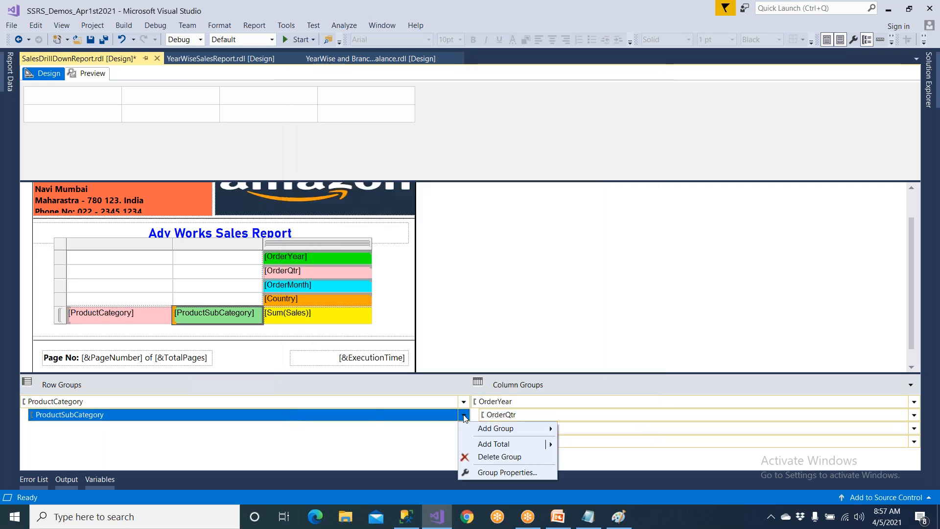
click(494, 472)
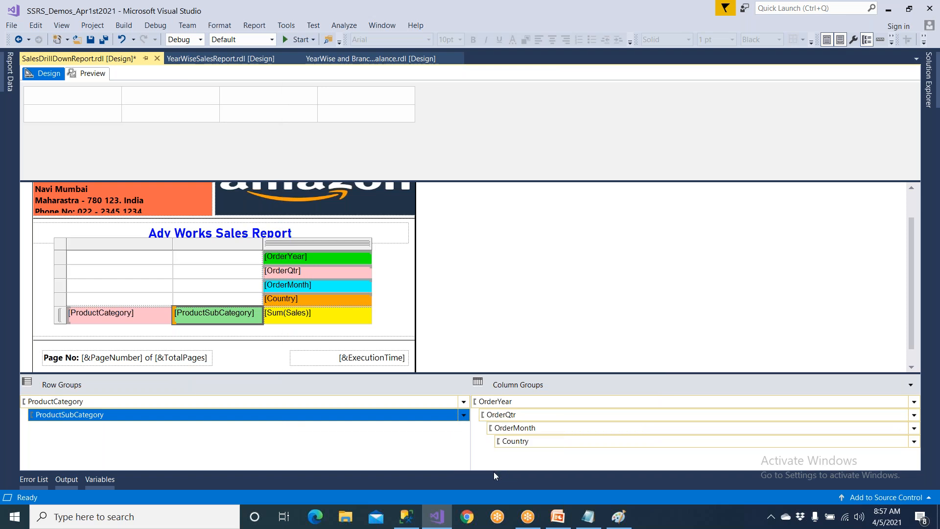
click(317, 160)
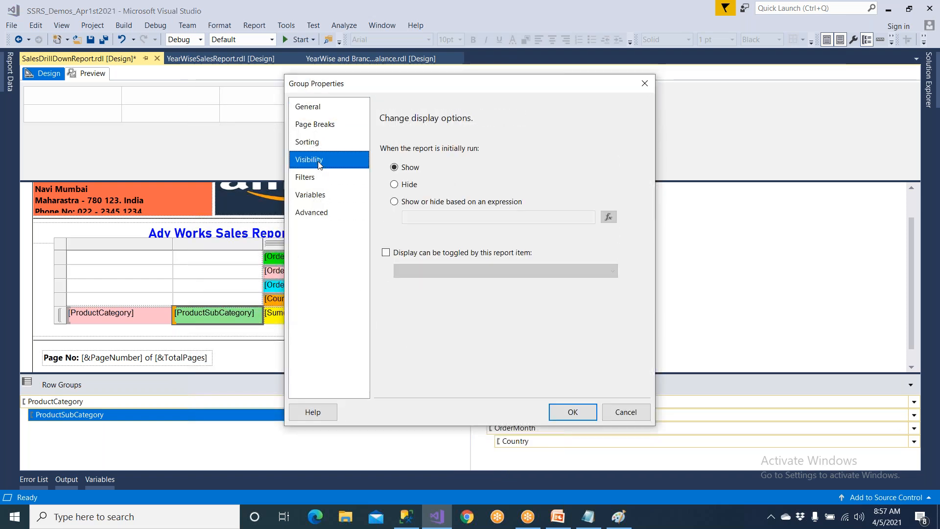
click(410, 186)
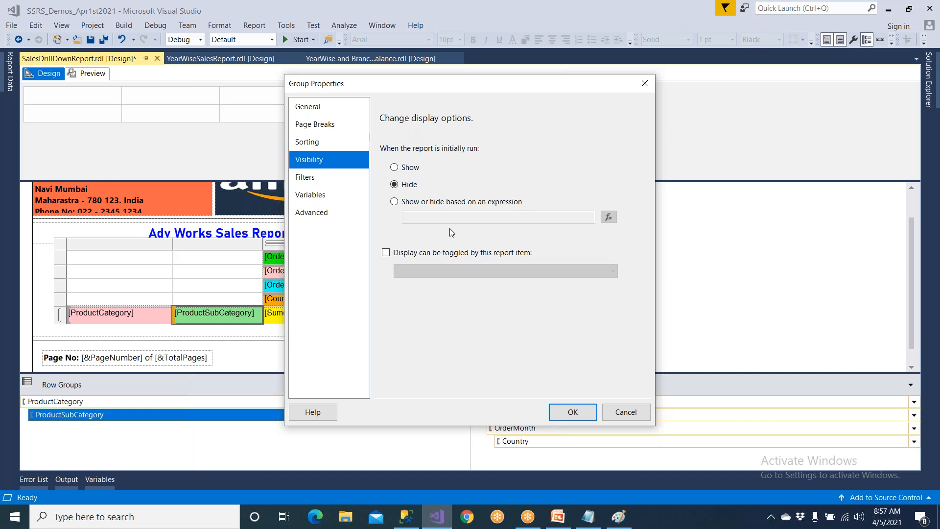
click(454, 253)
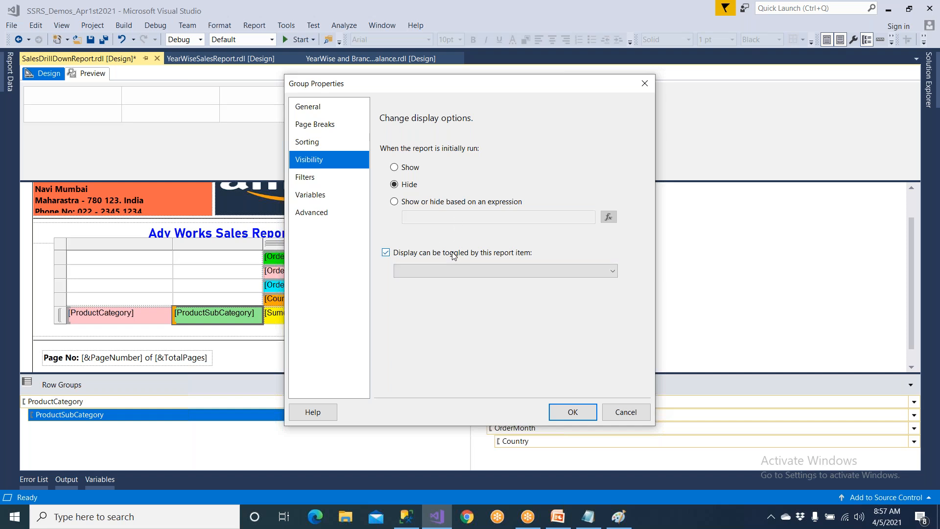
click(454, 272)
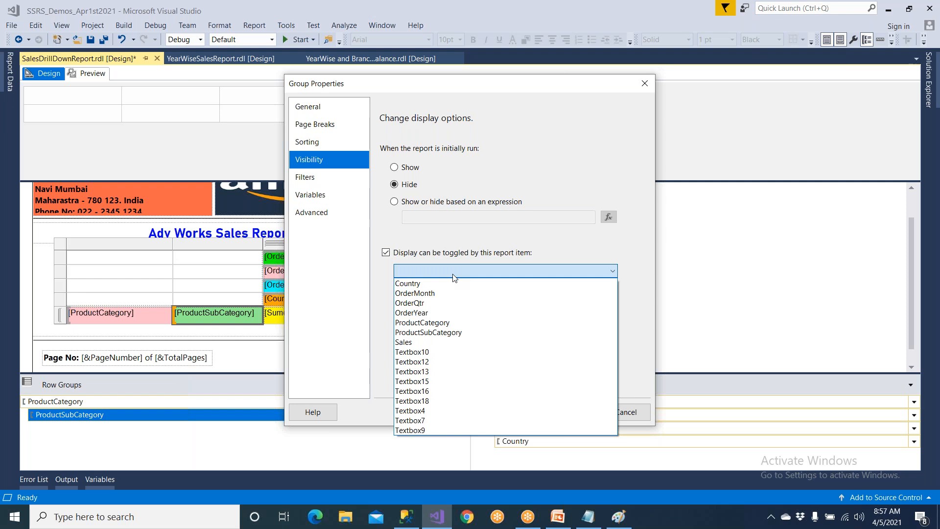
click(447, 322)
click(572, 415)
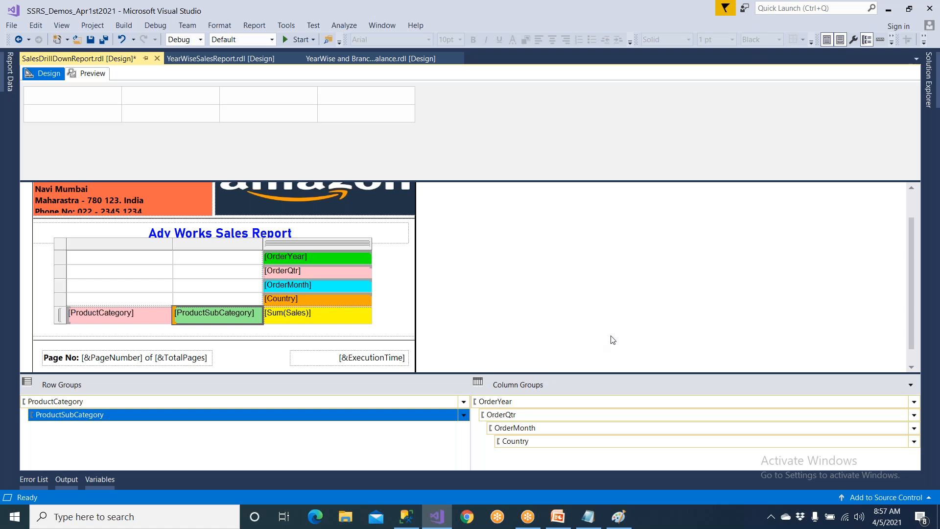
Review the ProductCategory row group's visibility options in its group properties and close the dialog.
click(322, 402)
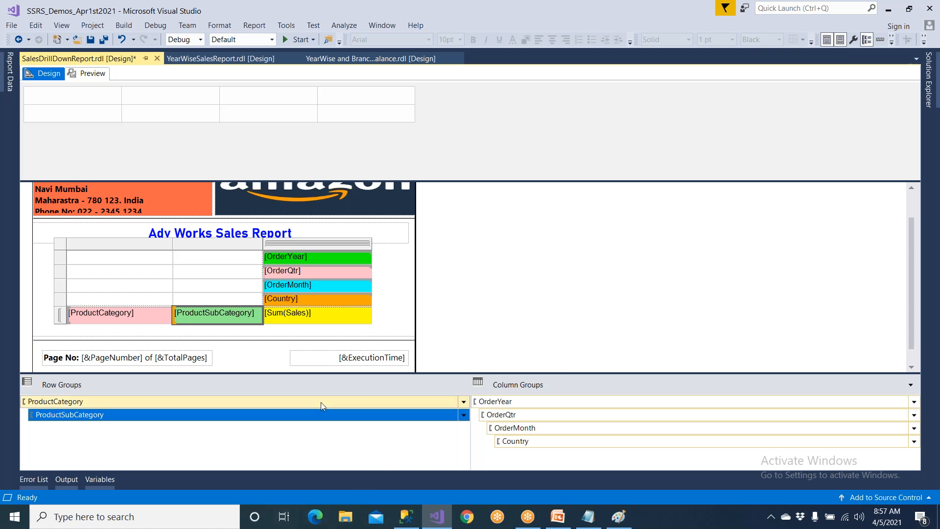
click(464, 401)
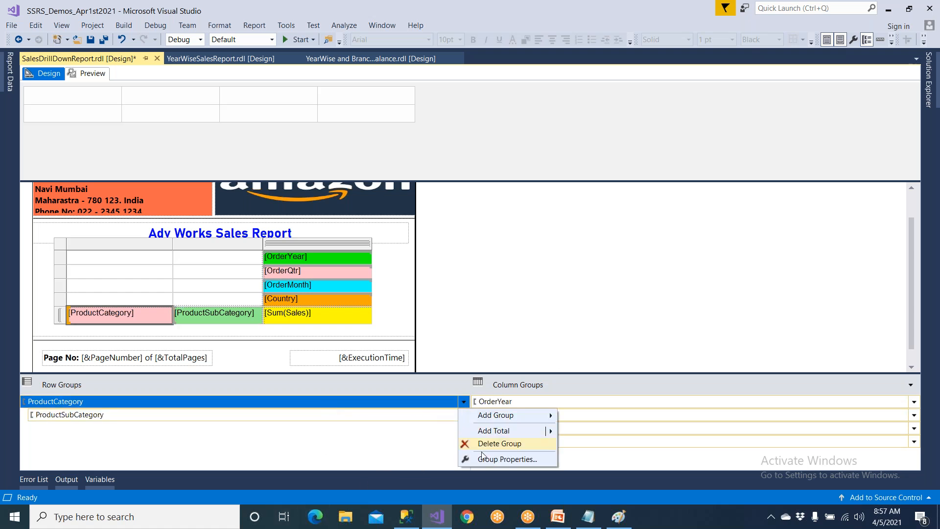
click(495, 460)
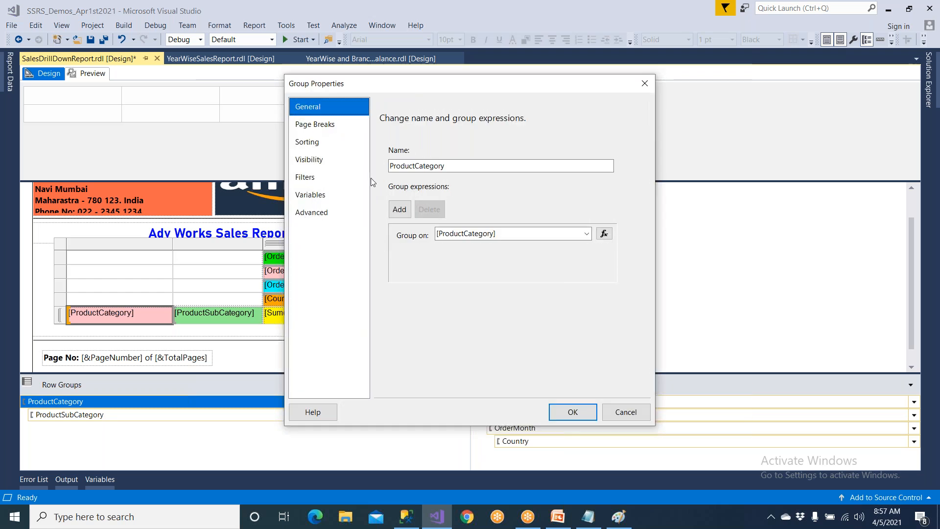
click(337, 164)
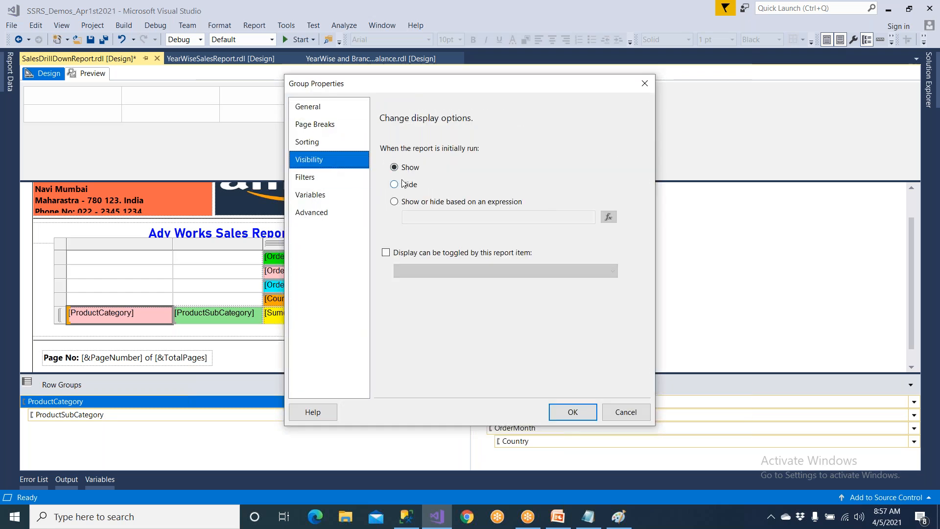
click(570, 412)
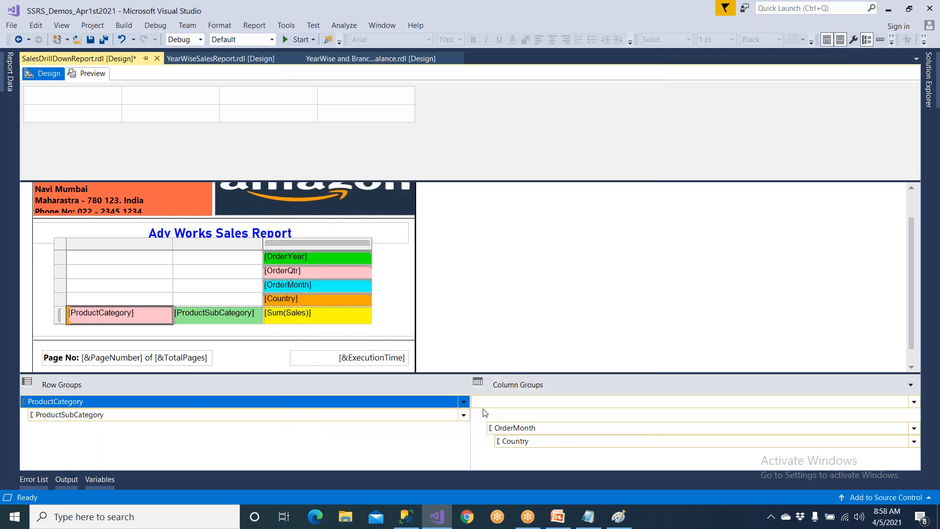
Review the ProductSubCategory row group's visibility settings in its group properties and close the dialog.
click(463, 416)
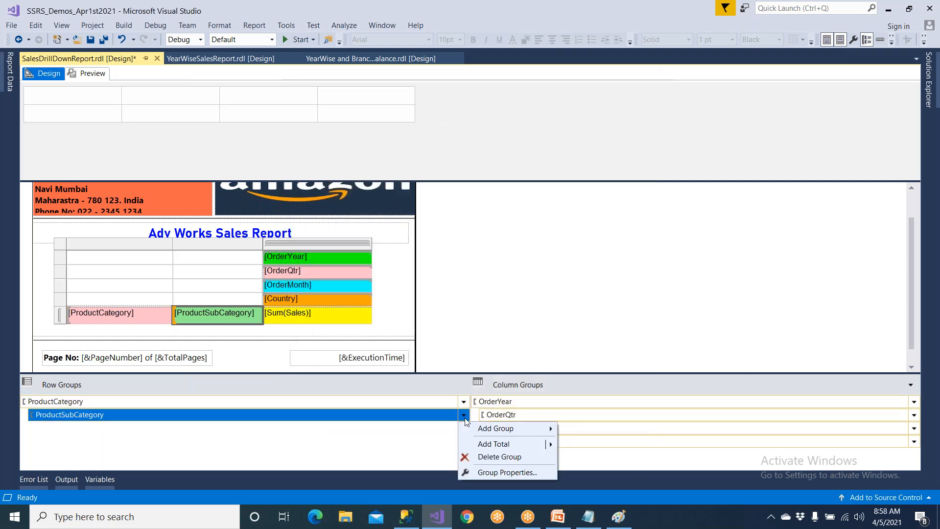
click(491, 471)
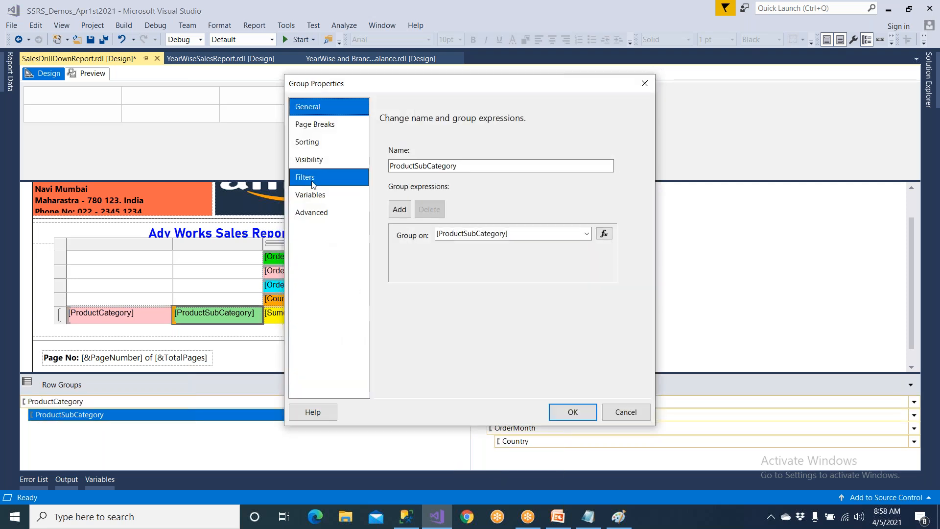
click(316, 160)
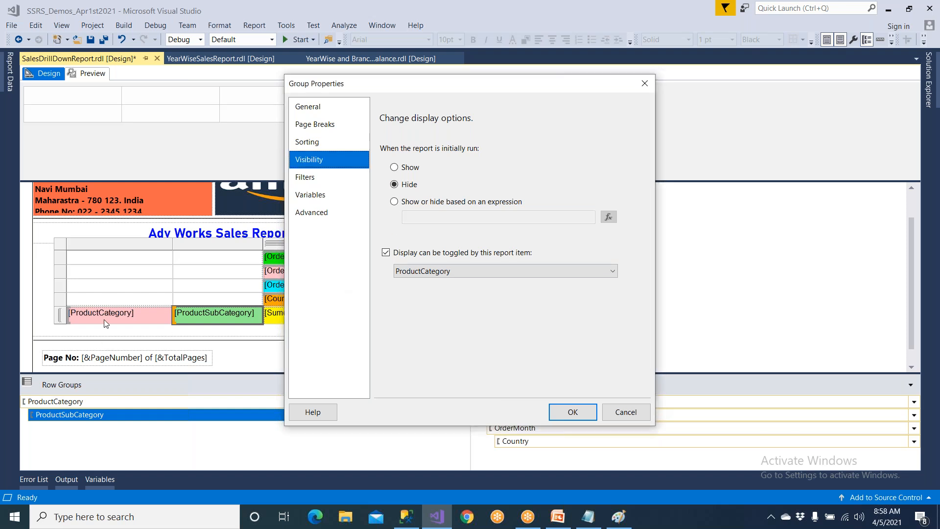
click(572, 412)
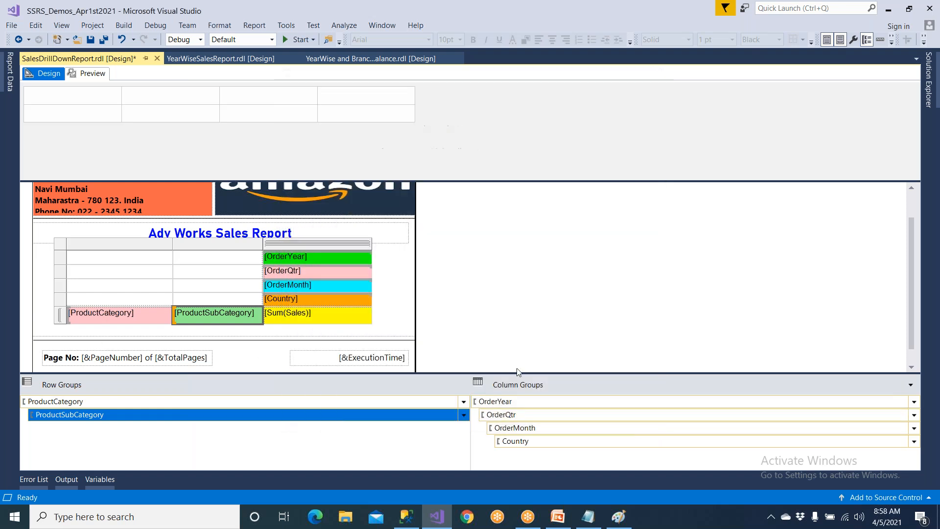
Accept Show as the OrderYear column group's initial visibility, without a toggle item, in its group properties.
click(340, 261)
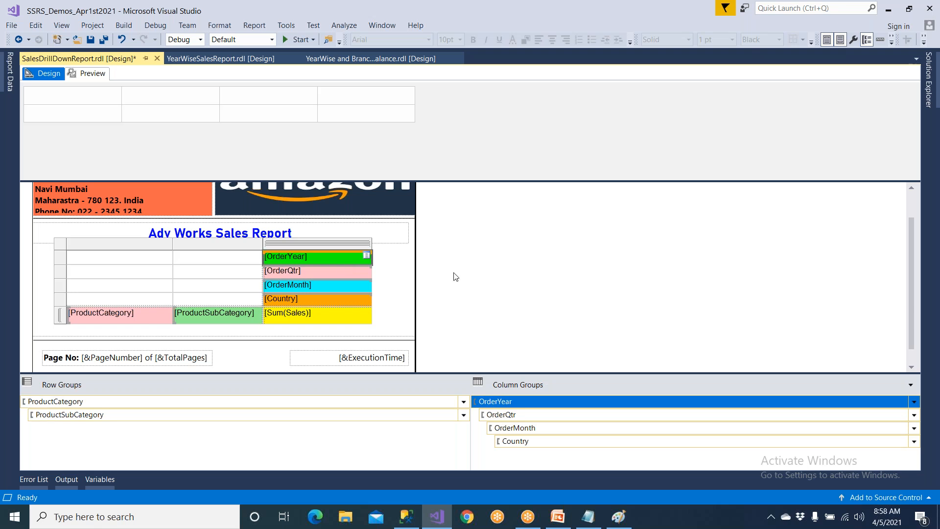
click(914, 403)
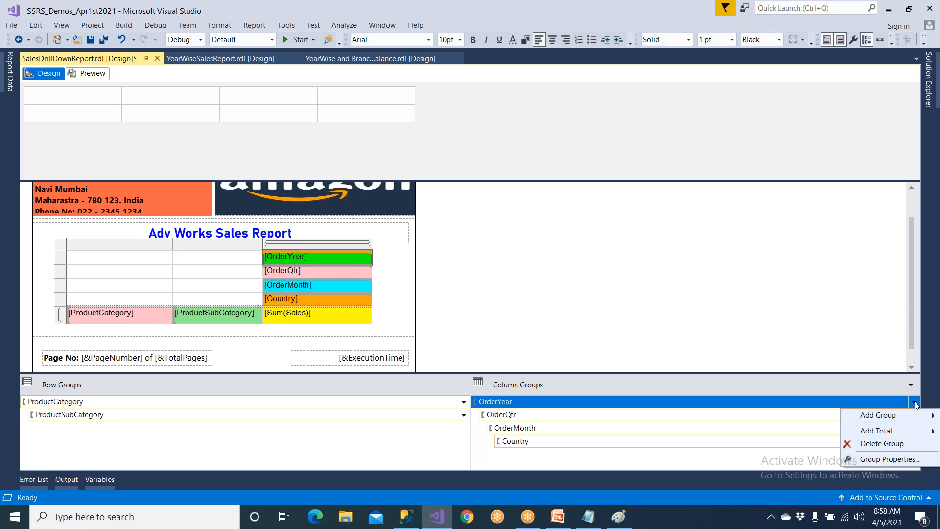
click(905, 462)
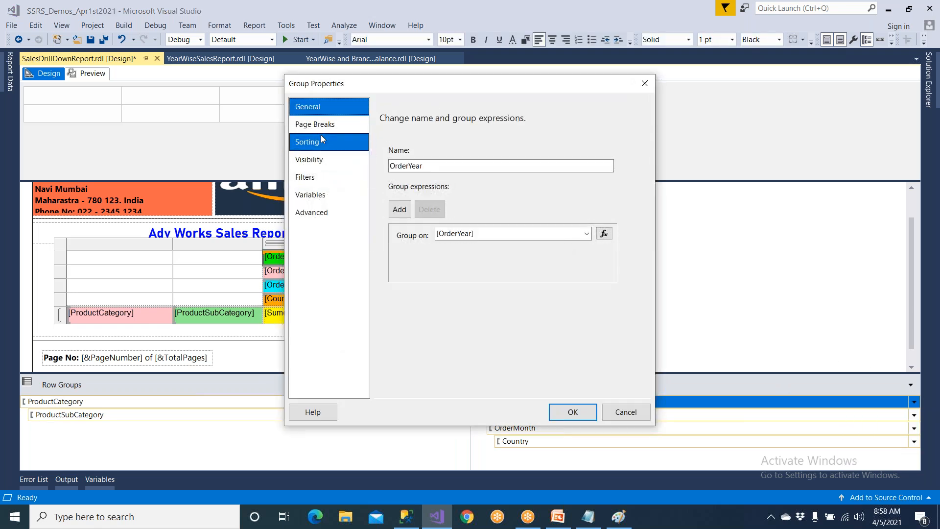
click(320, 159)
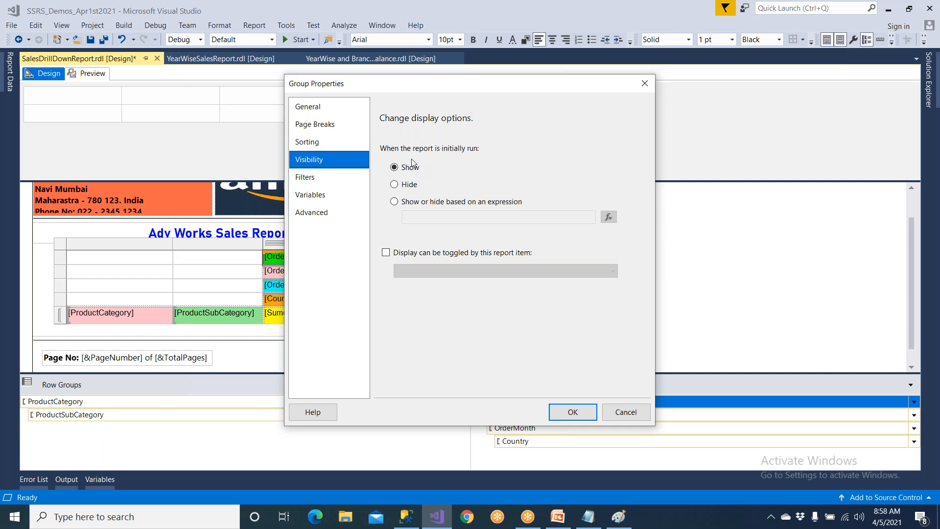
click(572, 412)
Hide the OrderQtr column group when the report initially runs and let its display be toggled by the OrderYear report item.
click(541, 416)
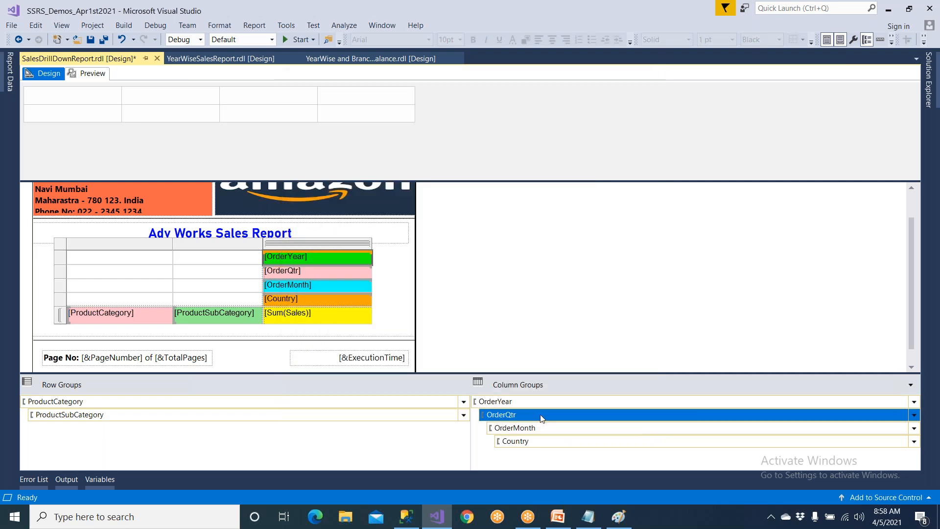
click(552, 407)
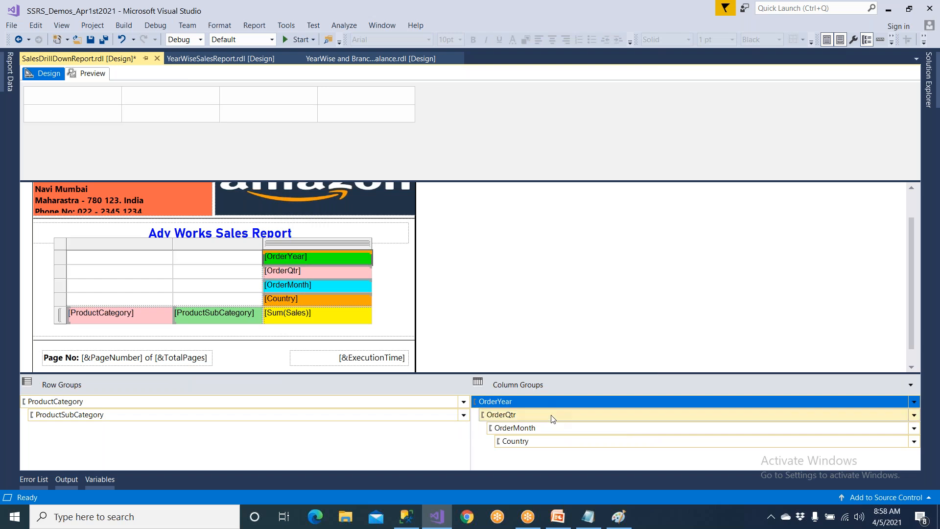
click(552, 416)
click(914, 416)
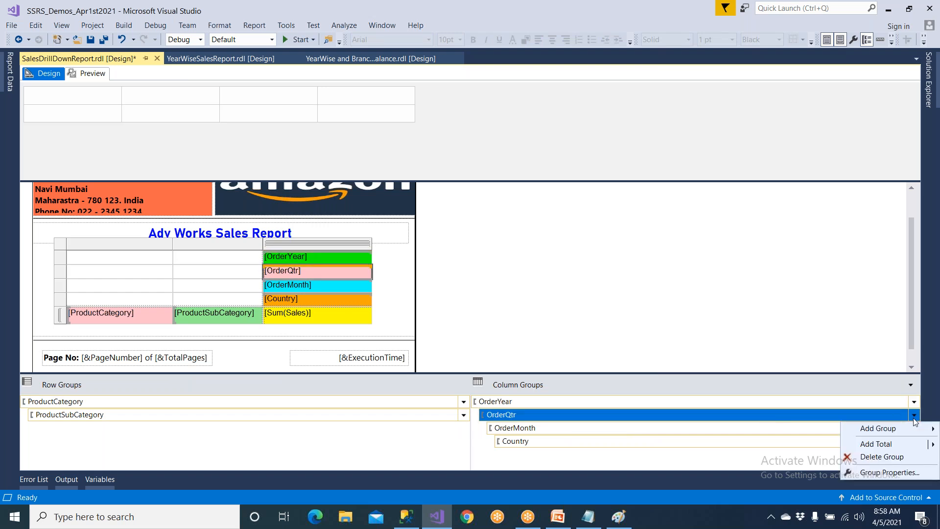
click(907, 473)
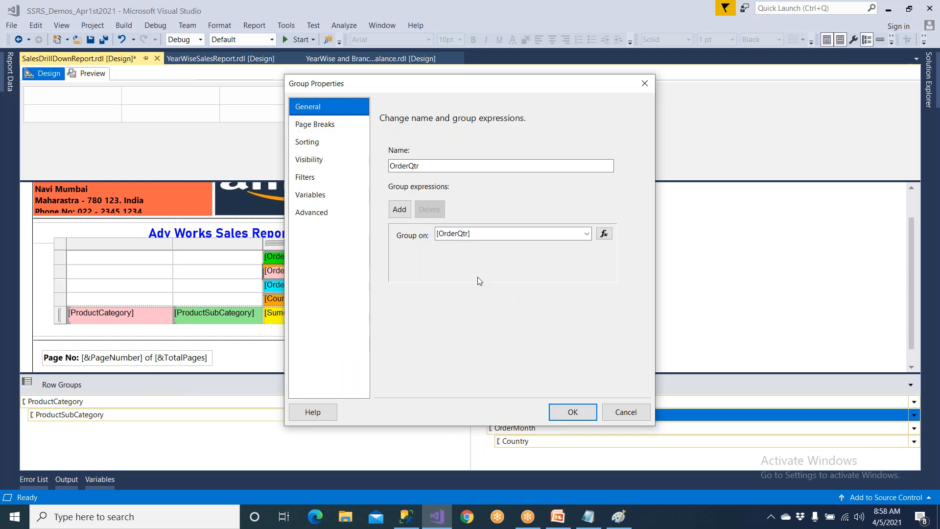
click(331, 163)
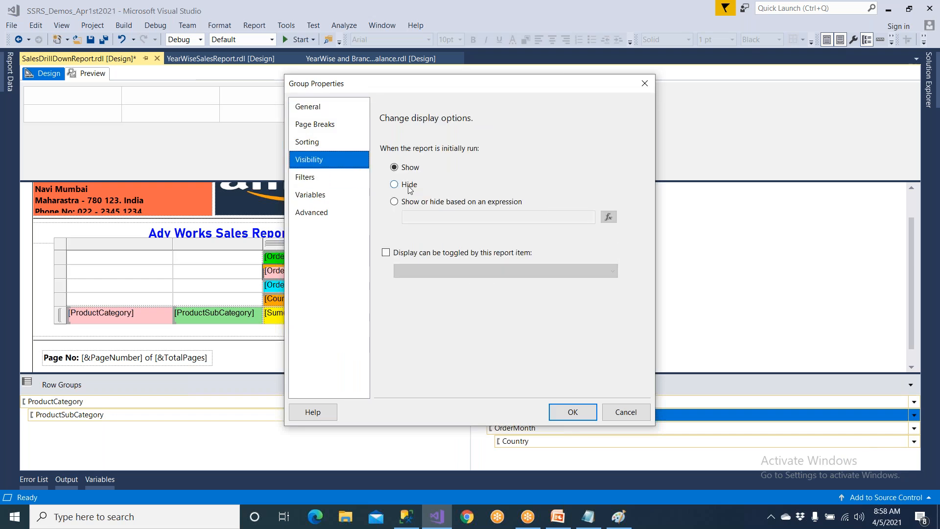
click(408, 188)
drag(428, 92, 244, 148)
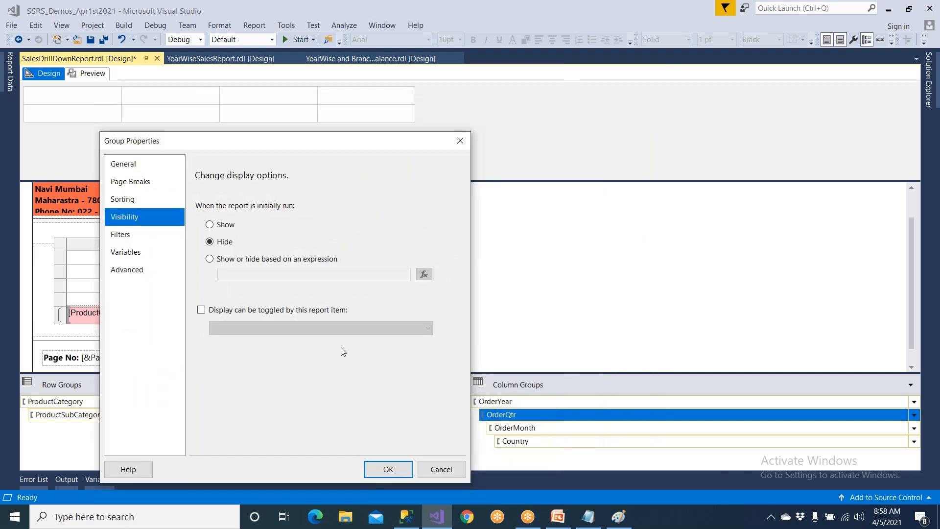
click(201, 310)
click(253, 331)
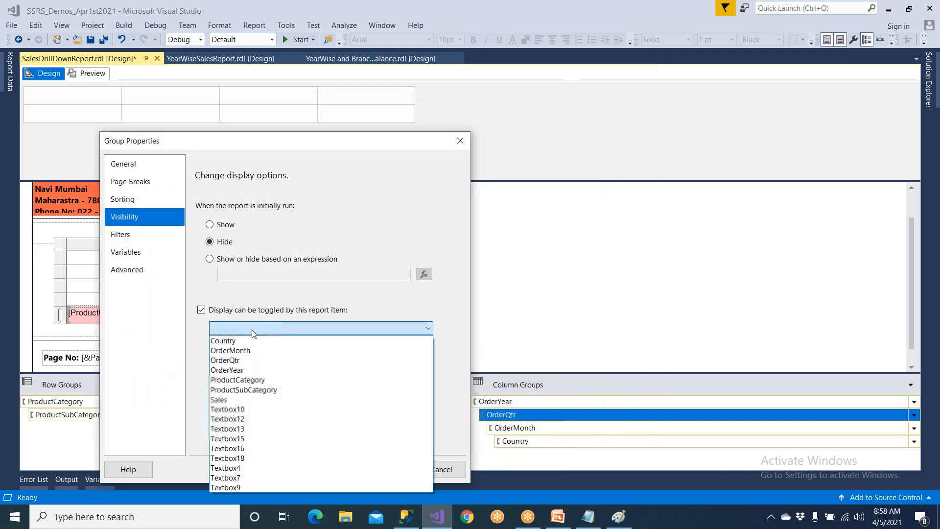
click(253, 370)
click(388, 469)
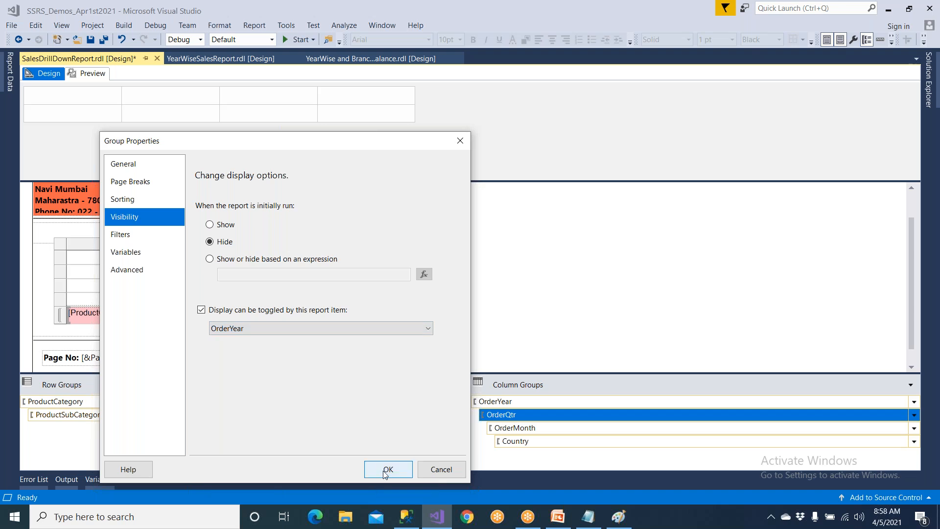
Hide the OrderMonth column group when the report initially runs and let its display be toggled by the OrderQtr report item.
click(527, 429)
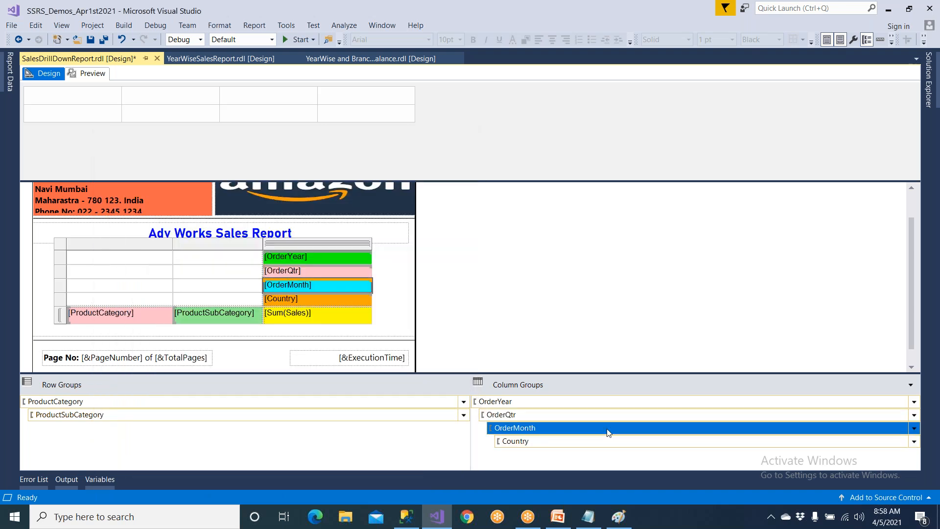
click(902, 420)
click(903, 427)
click(915, 428)
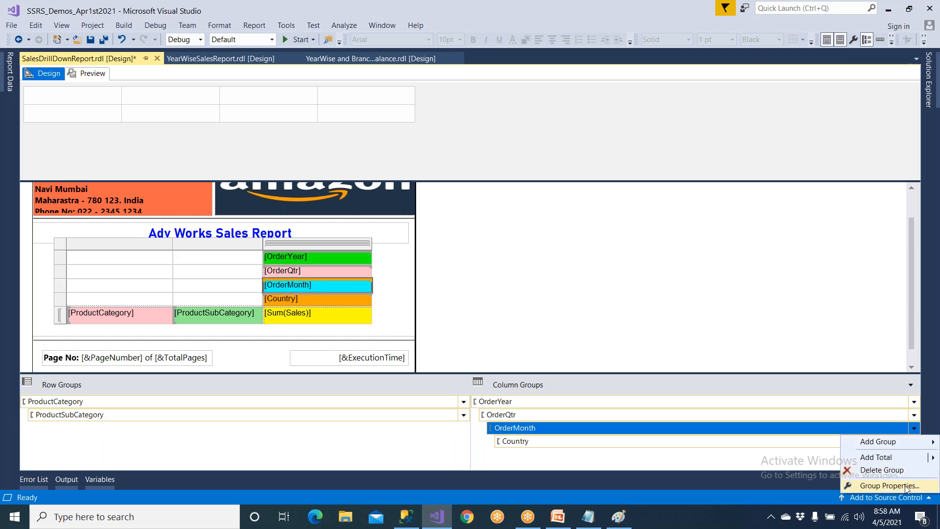
click(889, 485)
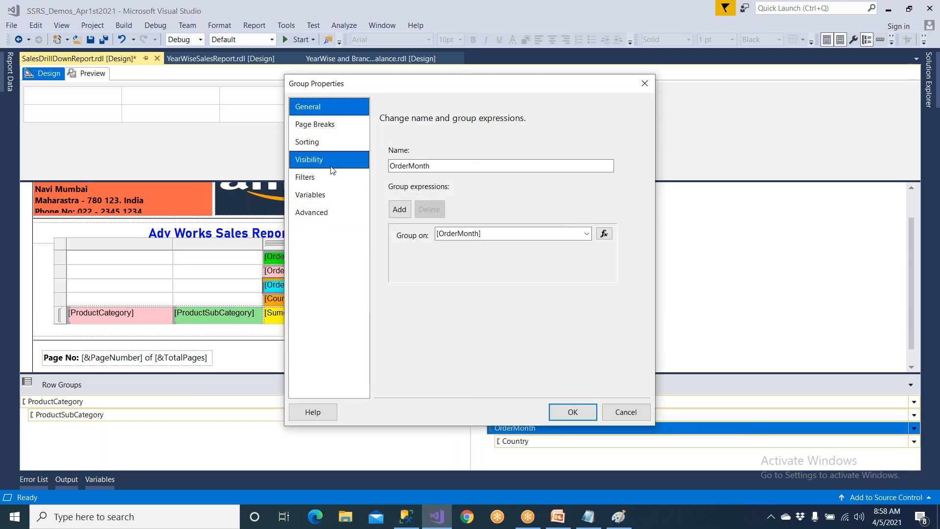
click(323, 159)
click(409, 184)
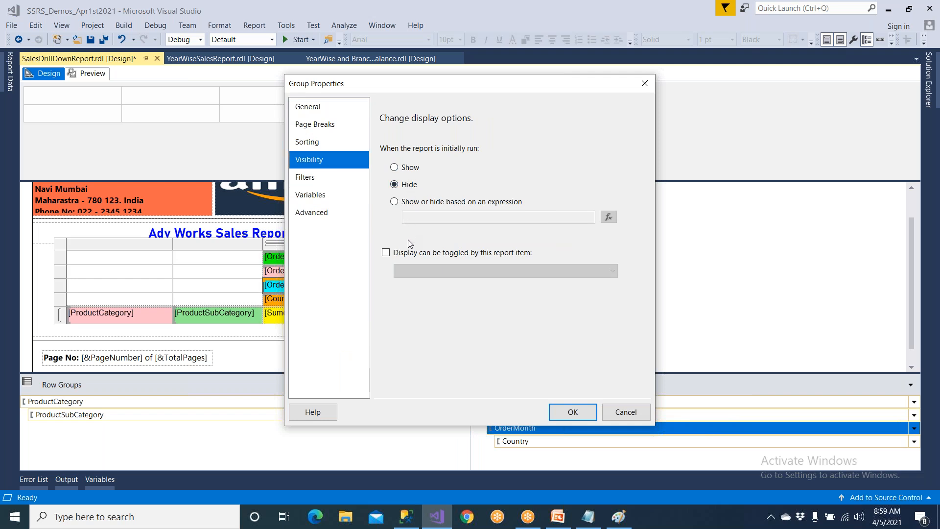
click(386, 253)
drag(426, 83, 269, 77)
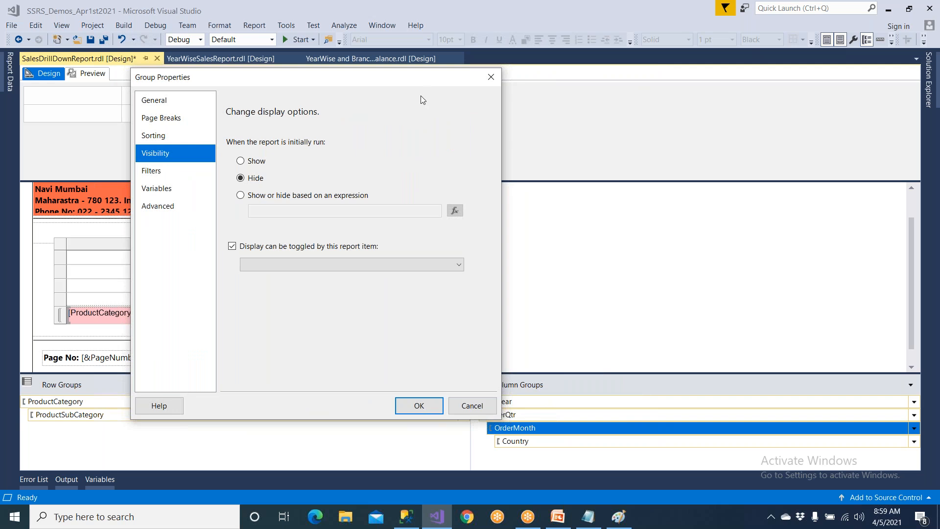
drag(410, 81, 356, 78)
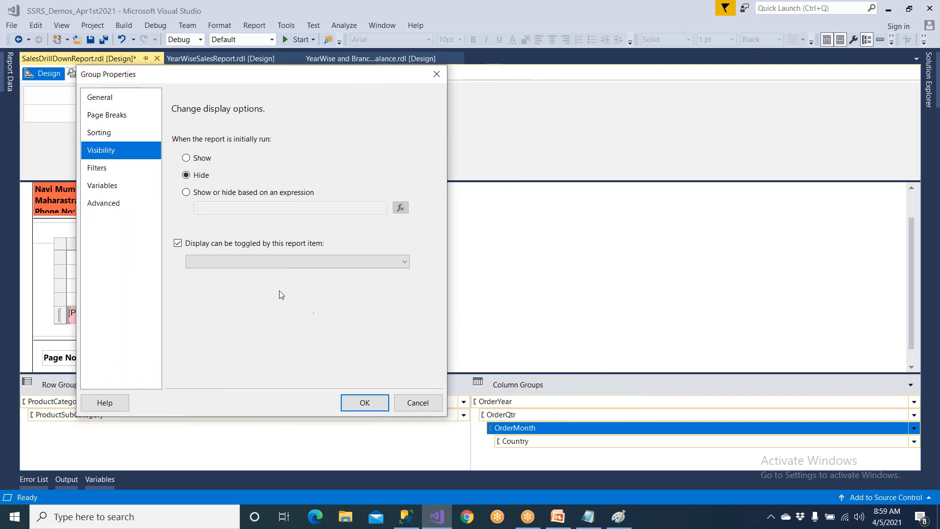
click(220, 263)
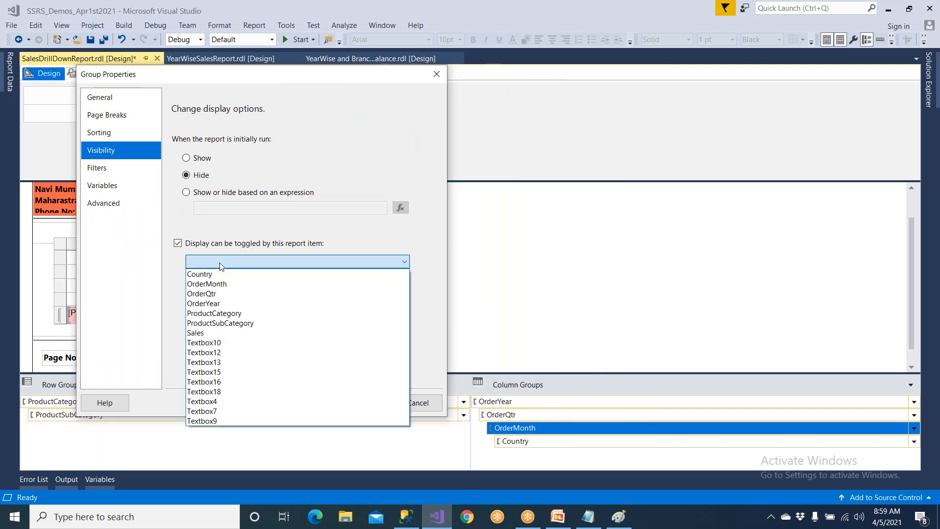
click(217, 294)
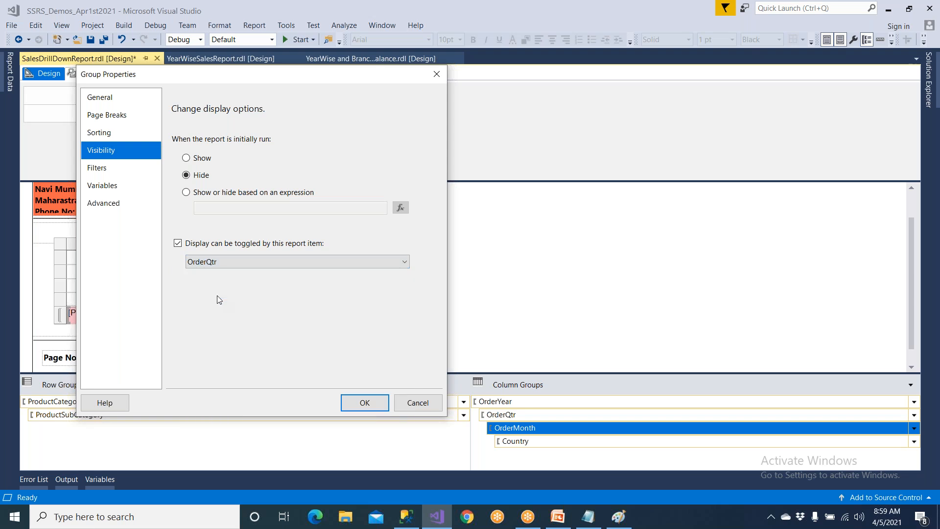
click(365, 403)
Hide the Country column group when the report initially runs and let its display be toggled by the OrderMonth report item.
click(535, 442)
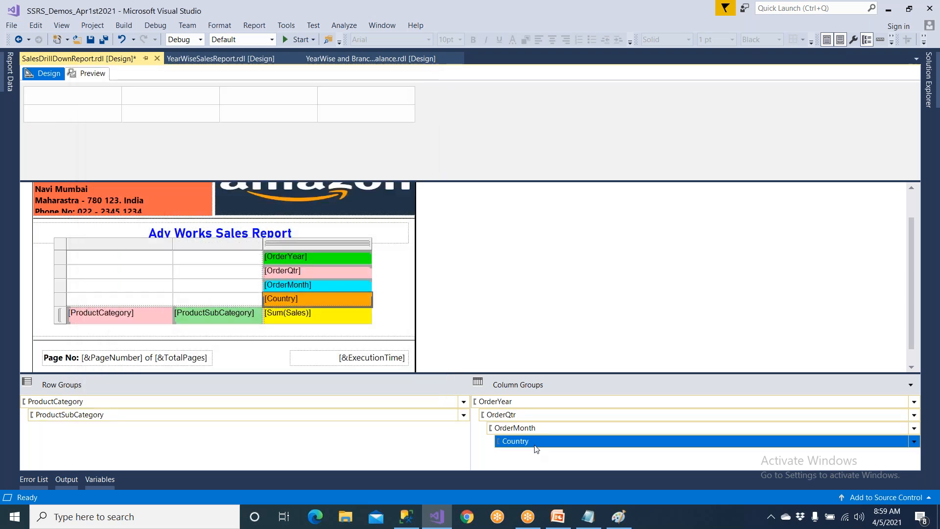
click(774, 429)
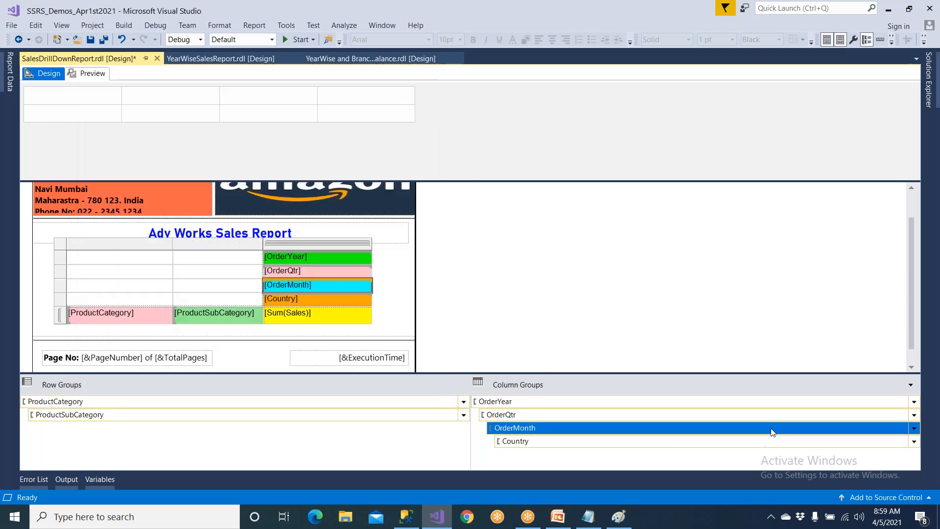
click(765, 442)
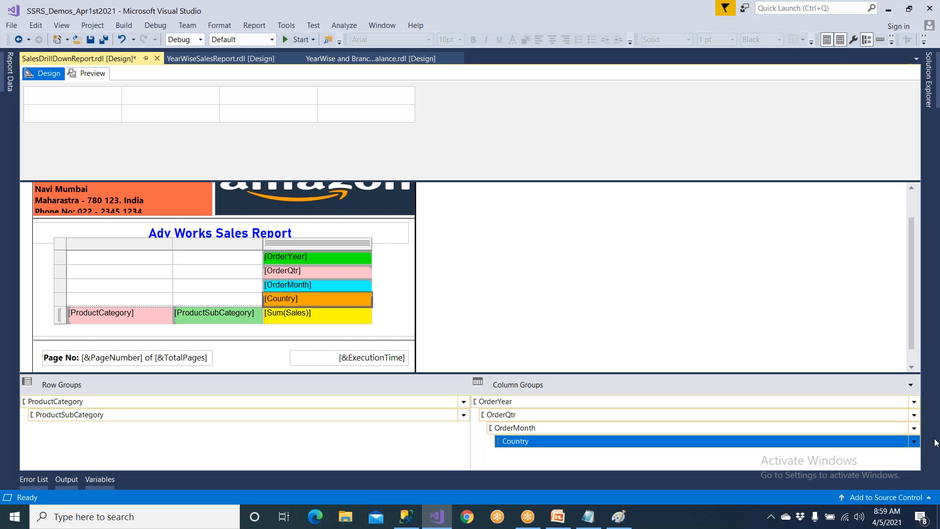
click(914, 443)
click(898, 494)
click(310, 160)
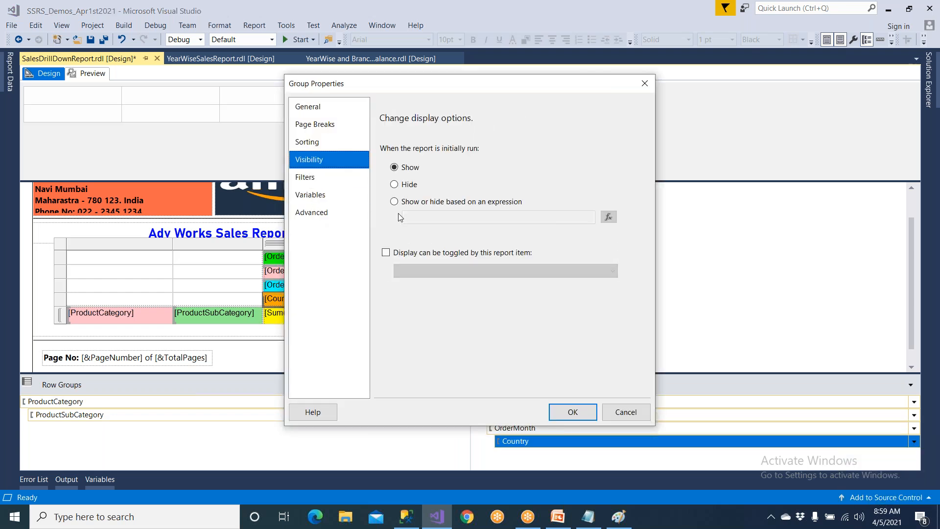
click(405, 189)
drag(441, 84, 351, 55)
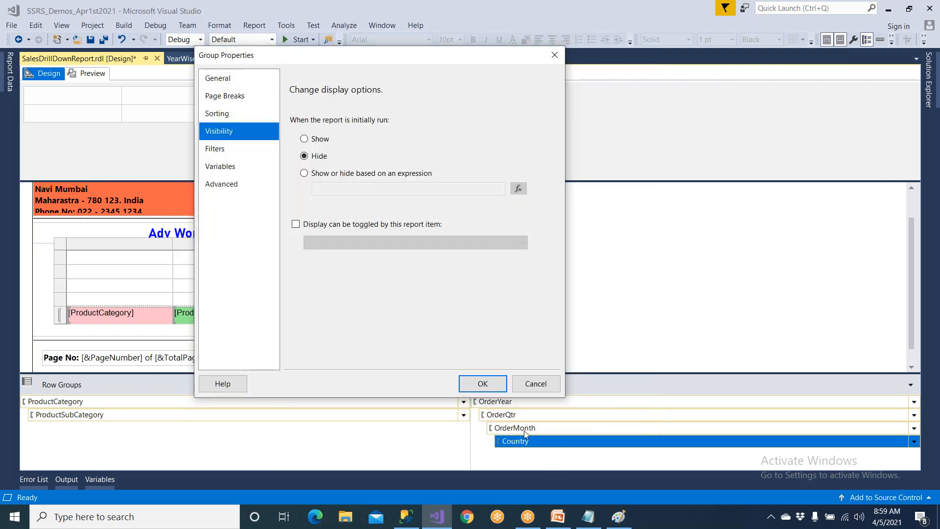
click(367, 228)
click(368, 242)
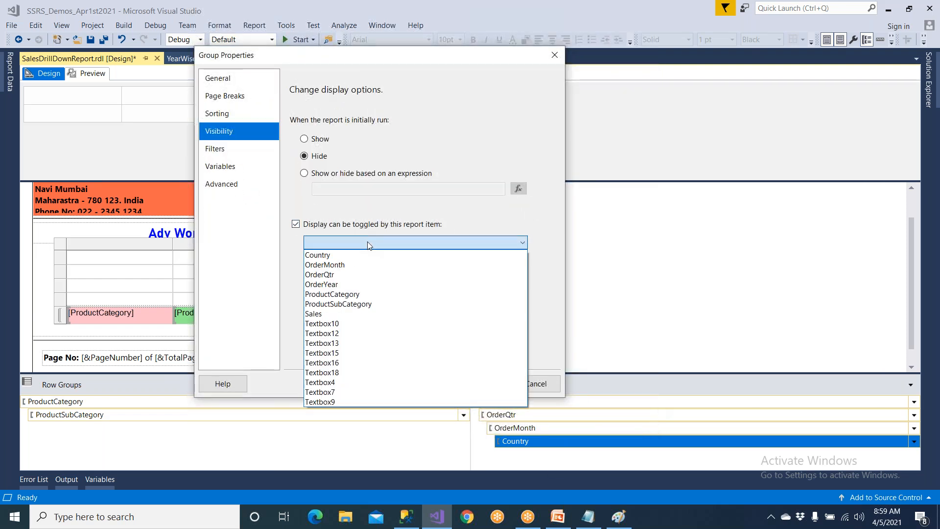
click(361, 267)
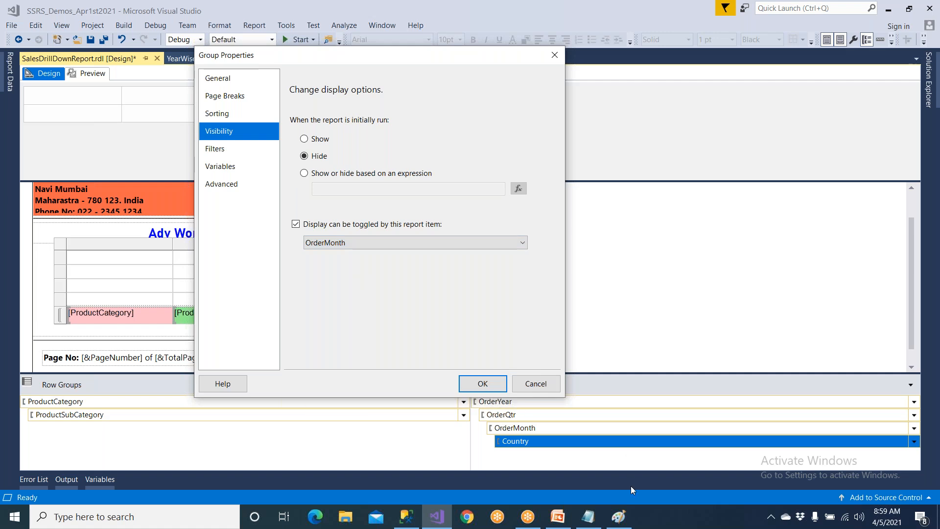
click(492, 385)
Save the SalesDrillDownReport and preview it.
click(86, 39)
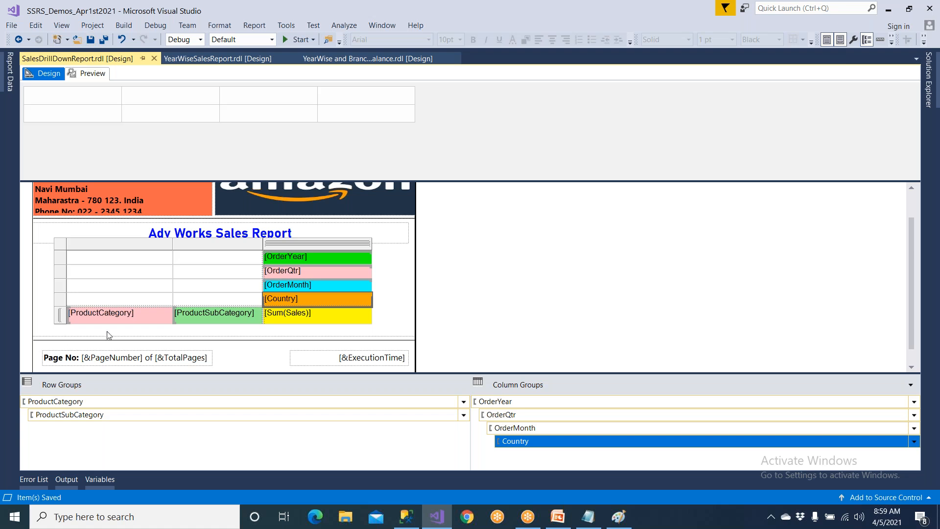
click(137, 315)
click(142, 333)
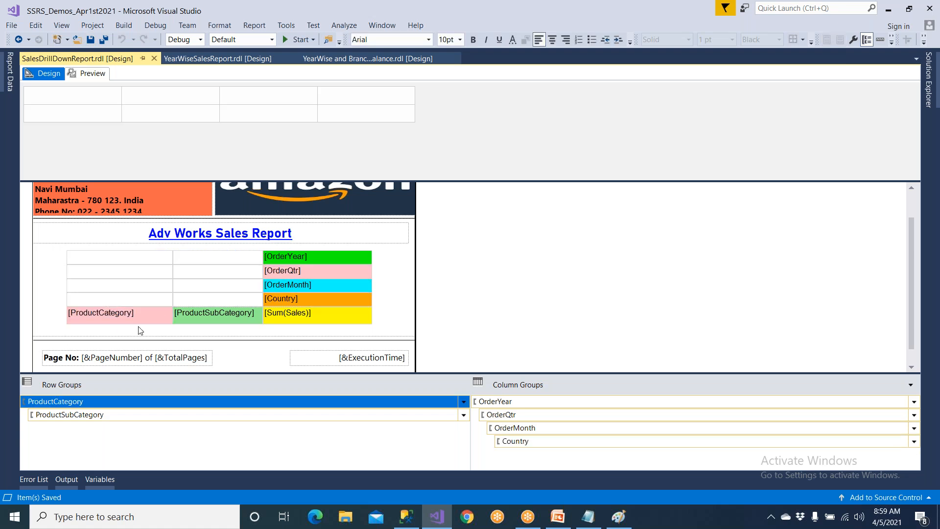
click(343, 260)
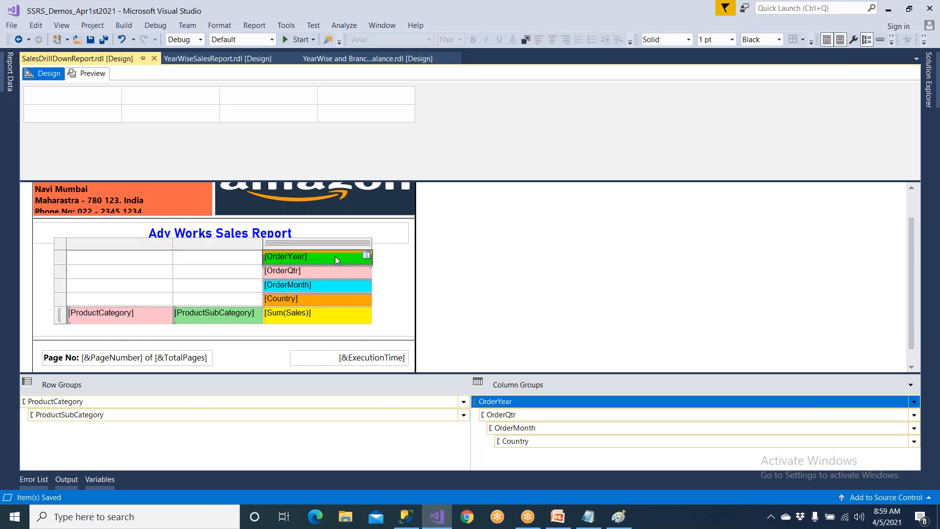
click(93, 74)
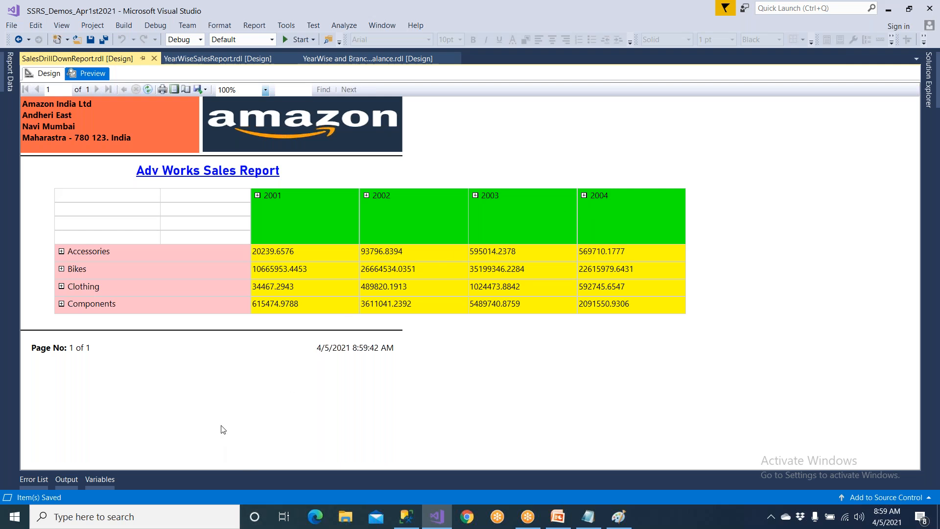
Check the month order in the preview by drilling into 2004 and its Q1, and collapse 2004 again.
click(584, 196)
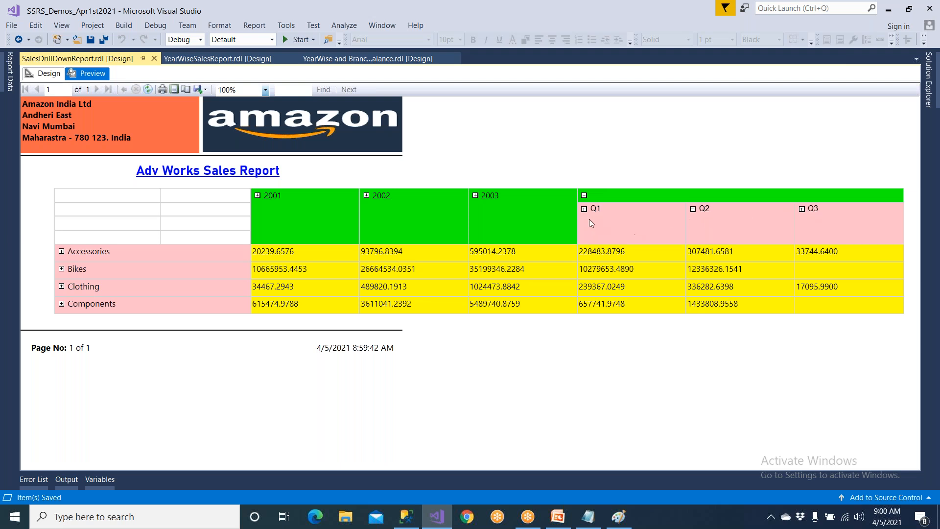
click(584, 209)
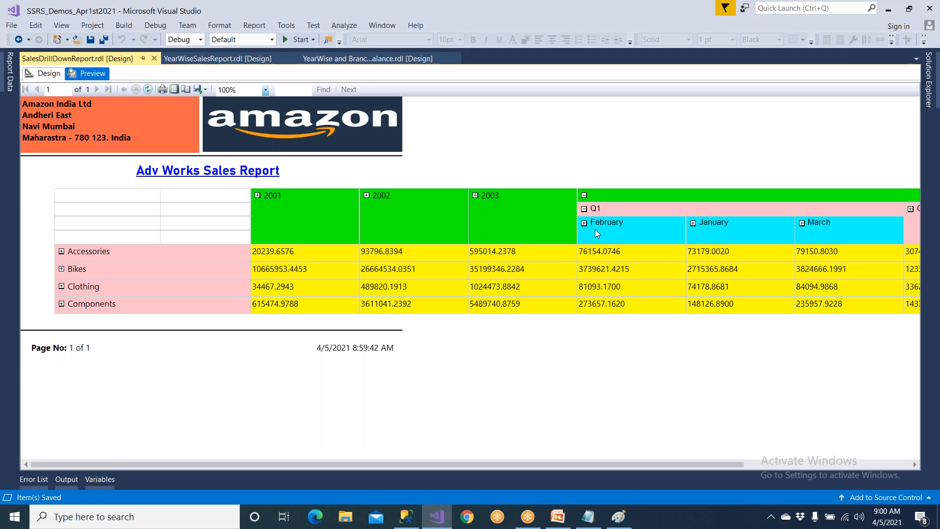
click(584, 195)
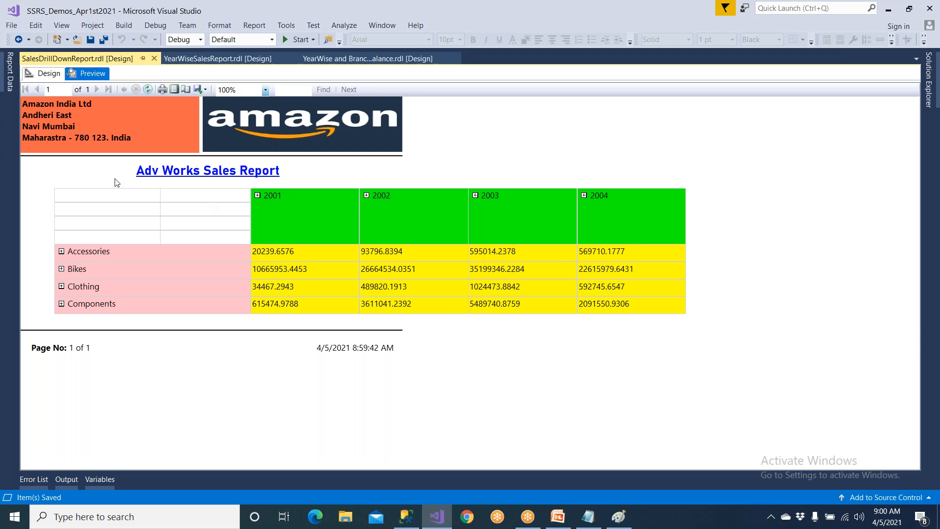
Return to the report design and sort the OrderMonth column group by MonthNo in A to Z order.
click(48, 73)
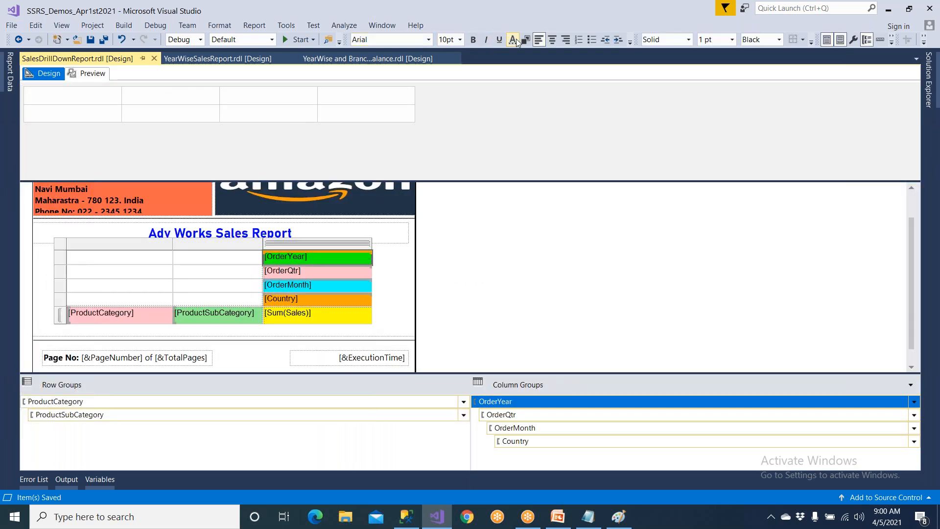
click(536, 42)
click(90, 39)
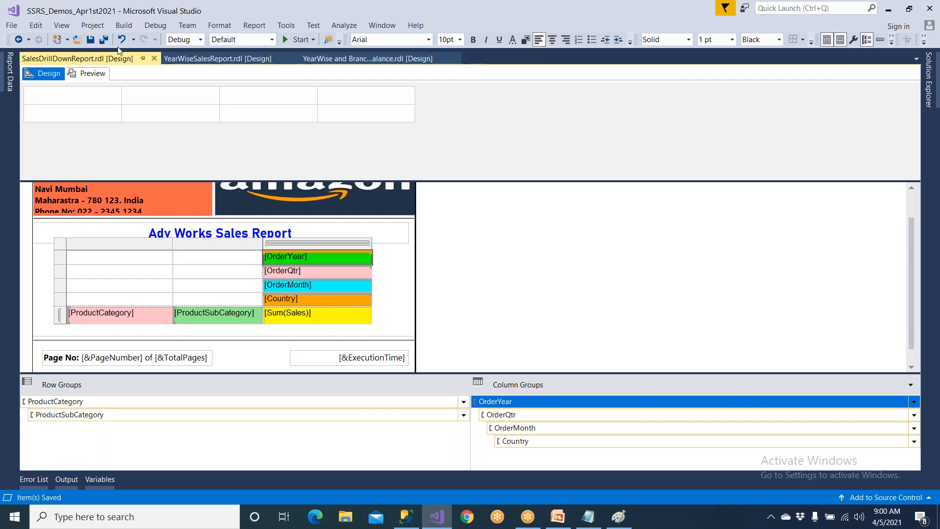
click(316, 289)
click(533, 429)
click(913, 429)
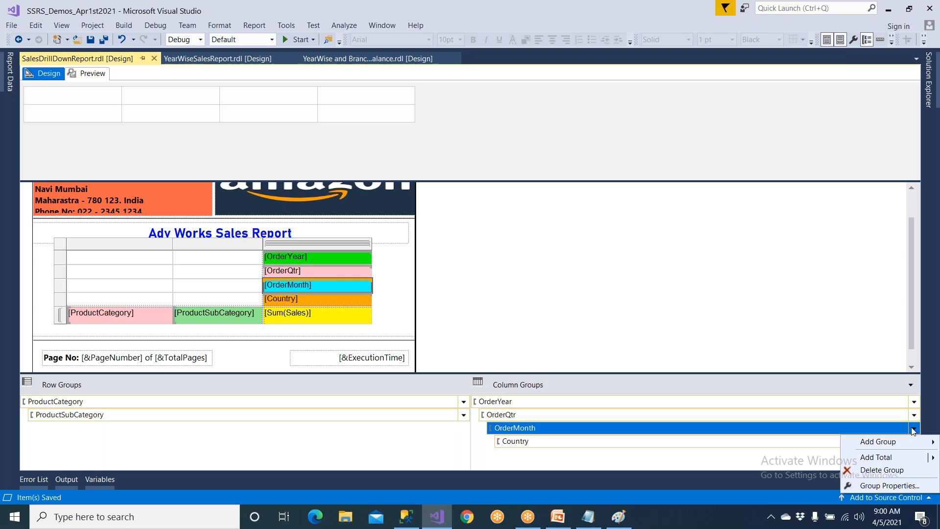
click(889, 485)
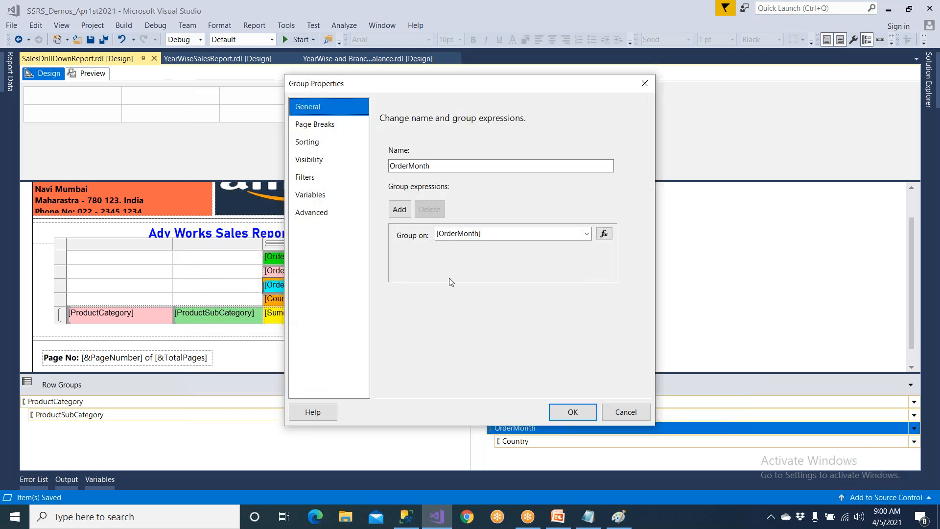
click(328, 144)
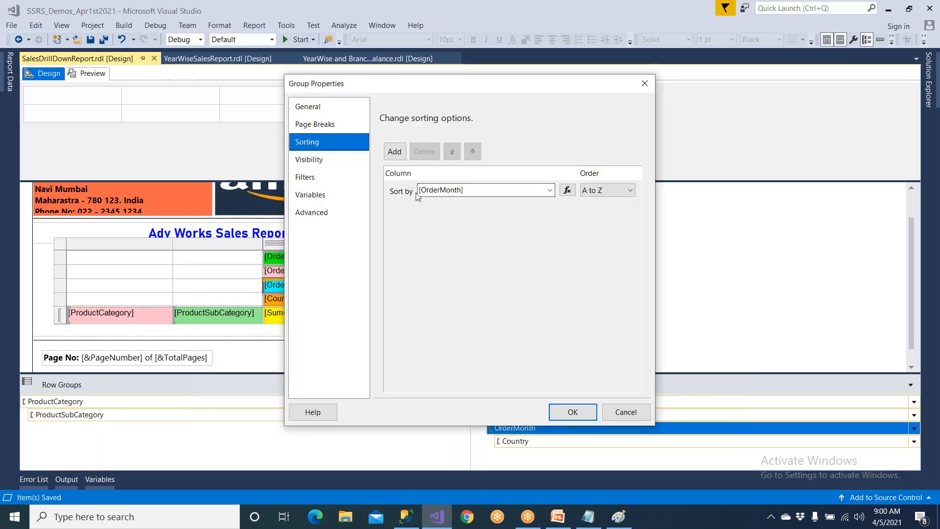
click(549, 190)
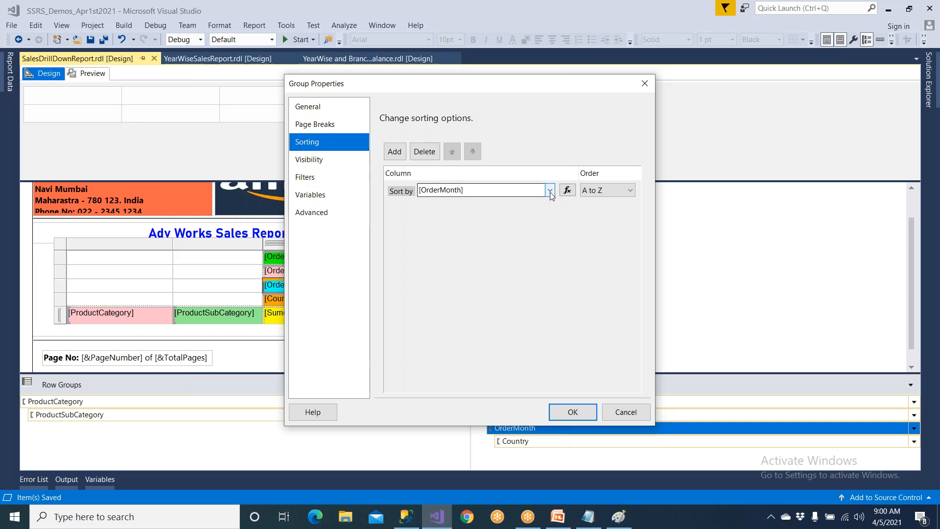
click(462, 251)
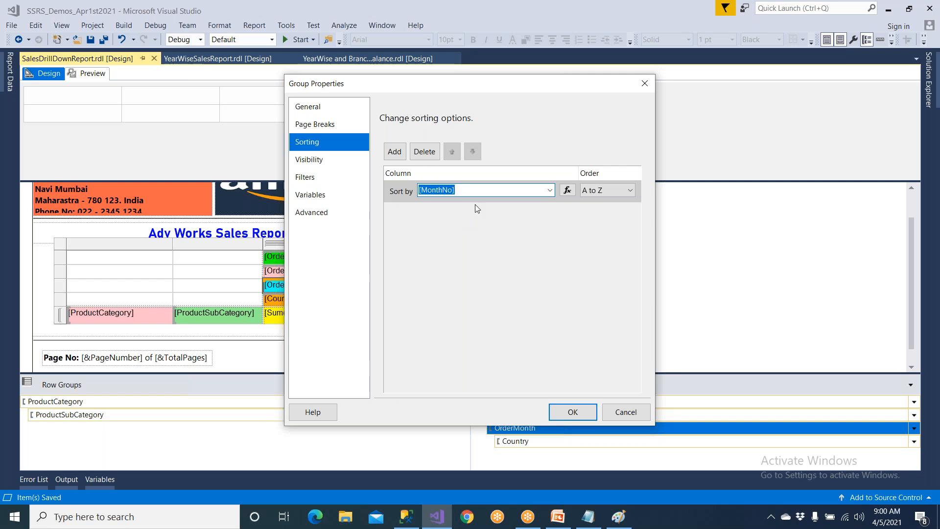
click(598, 193)
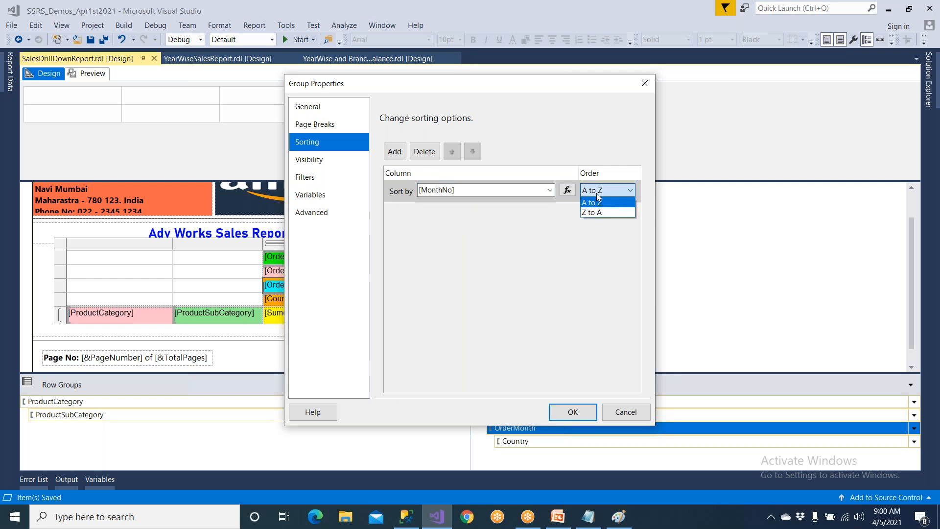
click(598, 200)
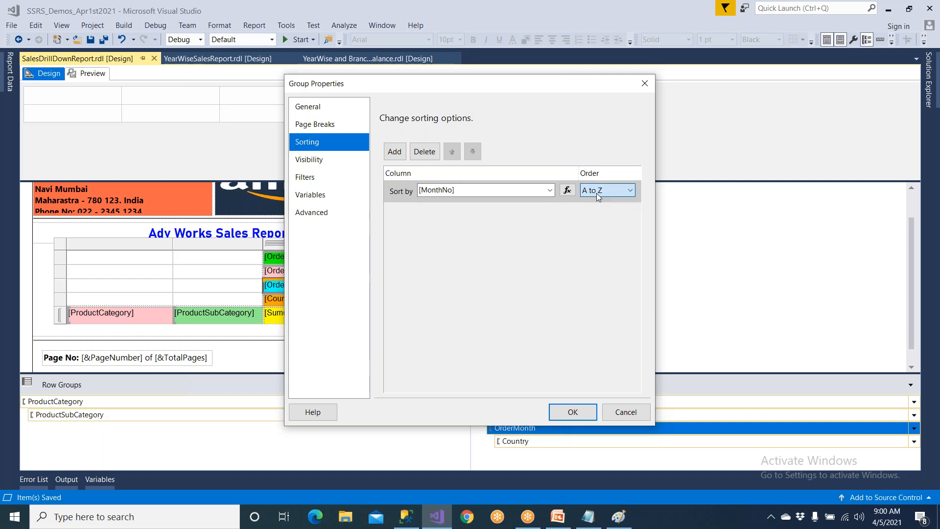
click(587, 413)
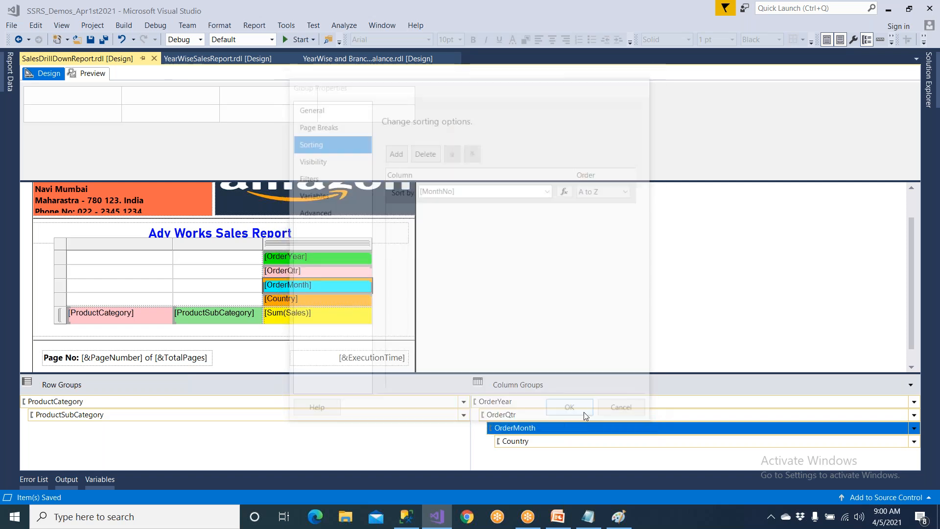
Save and preview the report, expanding the Clothing row and checking the month order in Q3 of 2001.
click(90, 39)
click(92, 73)
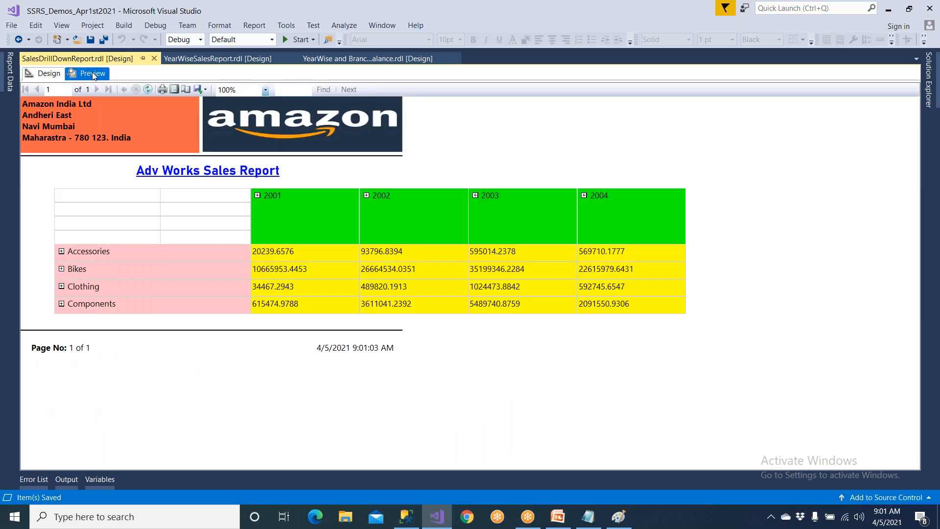
click(62, 286)
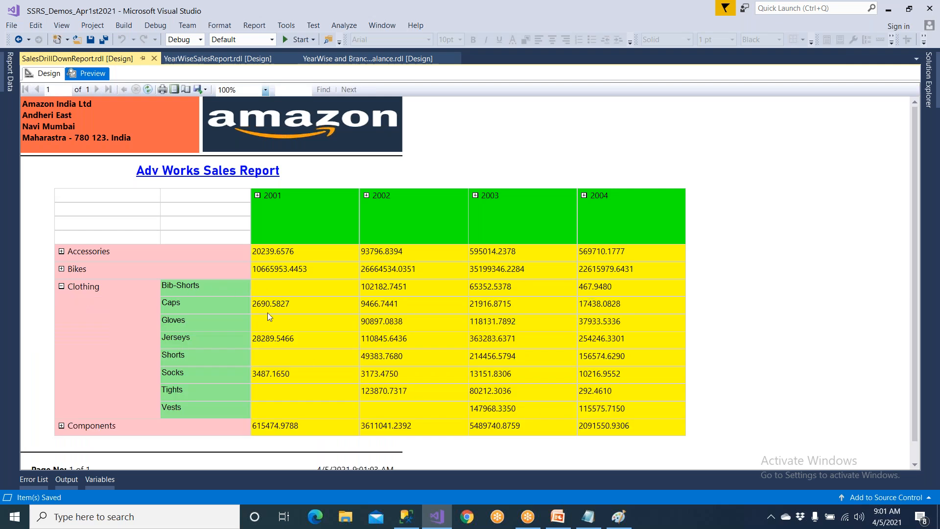
click(258, 195)
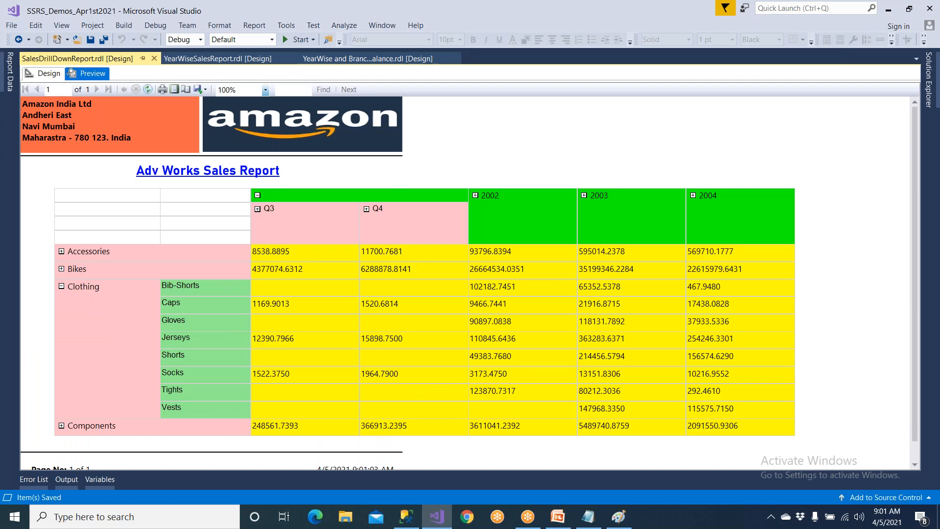
click(258, 210)
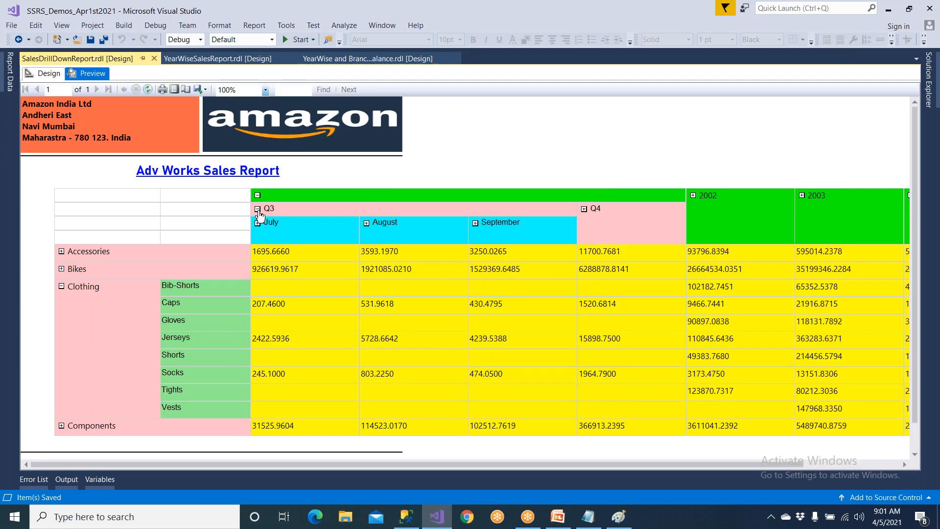
click(258, 209)
click(257, 195)
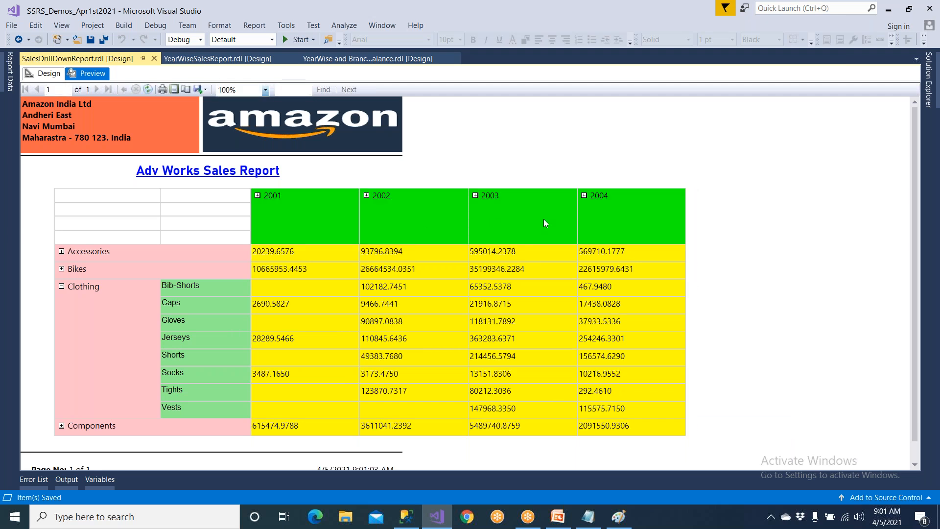
Drill down in the preview through 2003 and its Q1 to the country level of January.
click(475, 196)
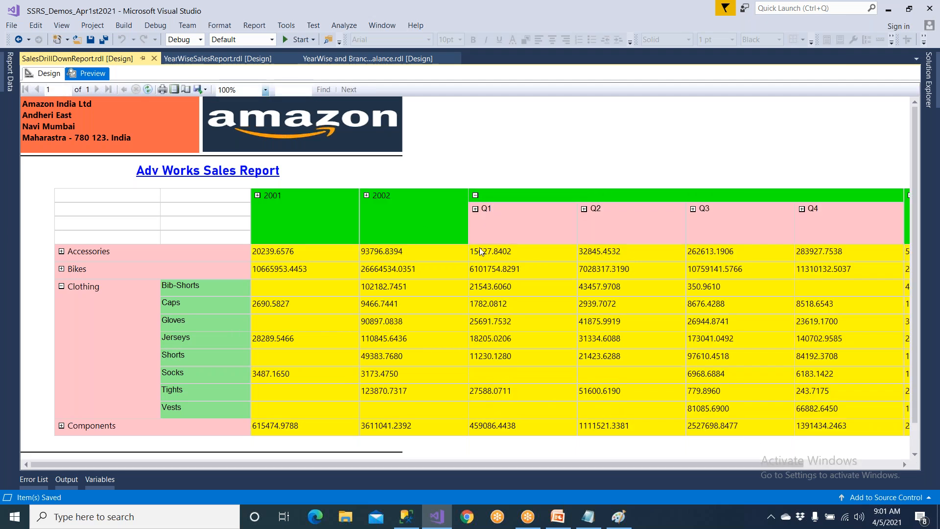
click(475, 209)
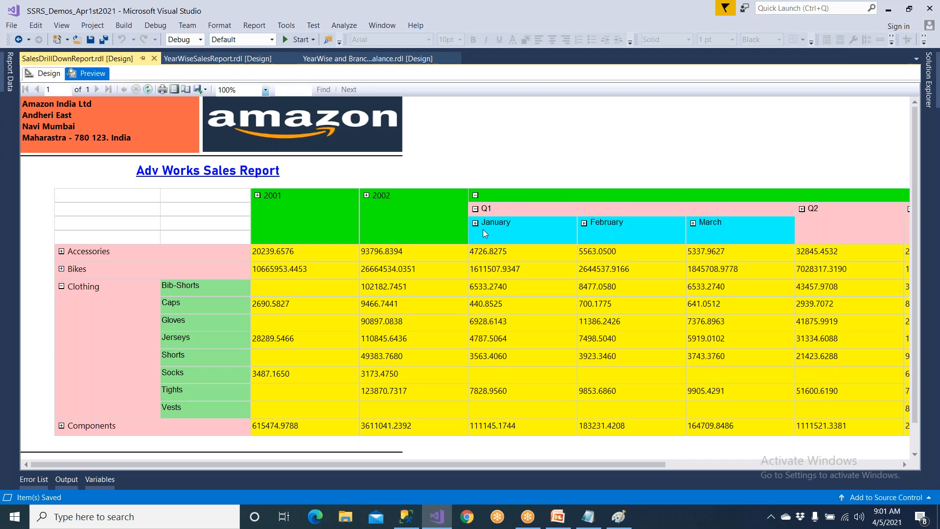
click(476, 223)
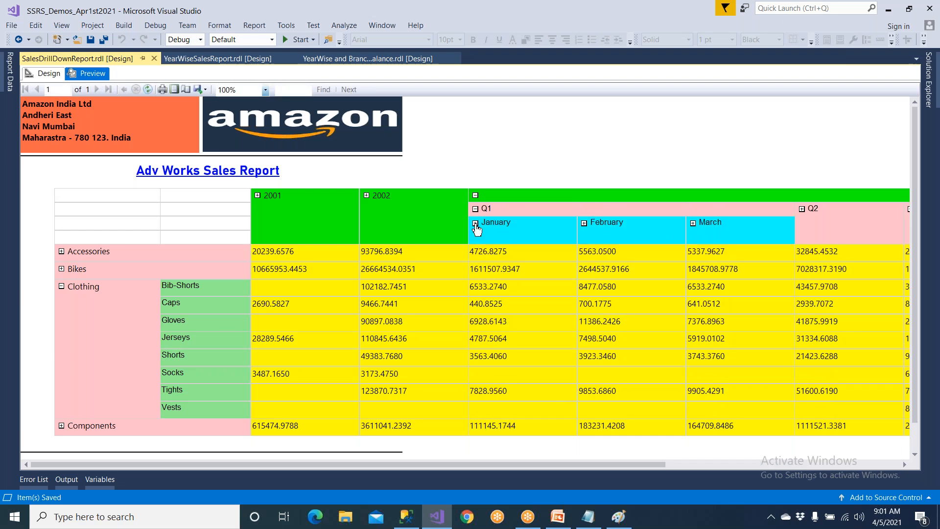
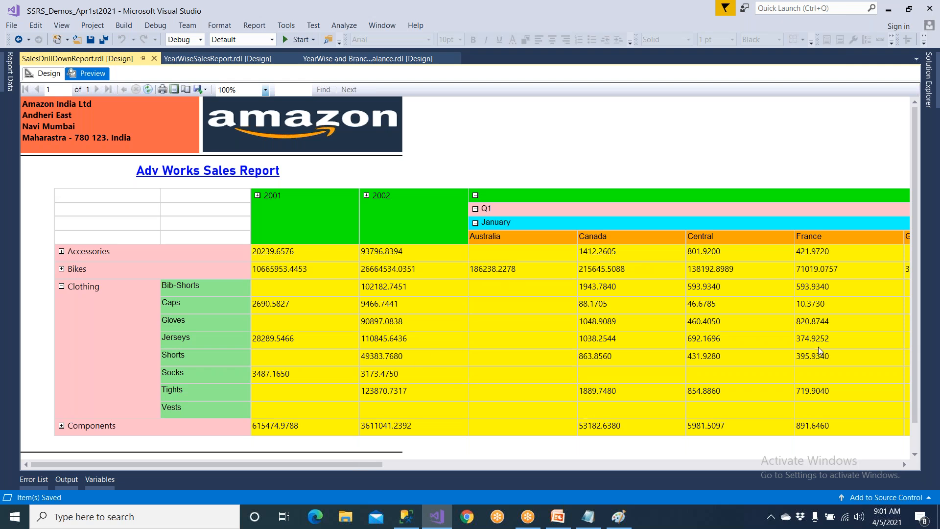
Collapse the Clothing row in the preview and check the subcategories of Bikes and Accessories, collapsing each row again.
click(61, 286)
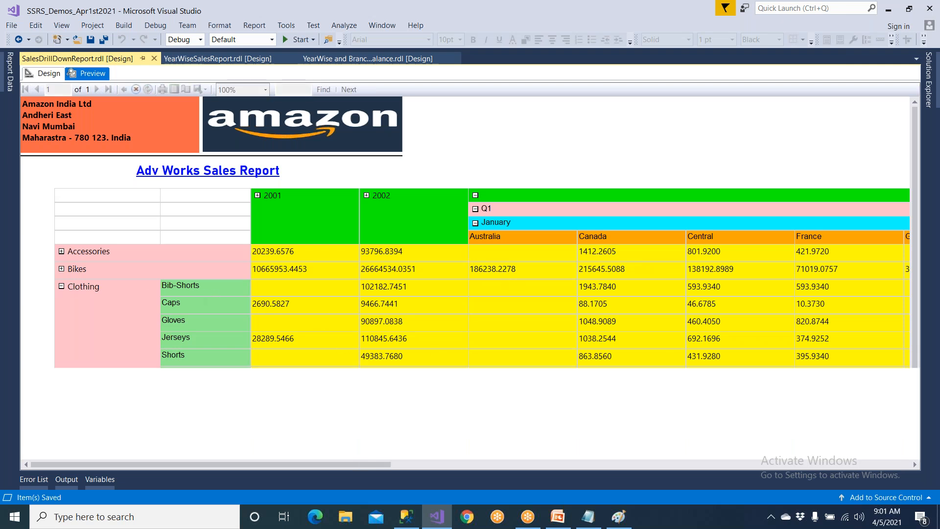
click(61, 269)
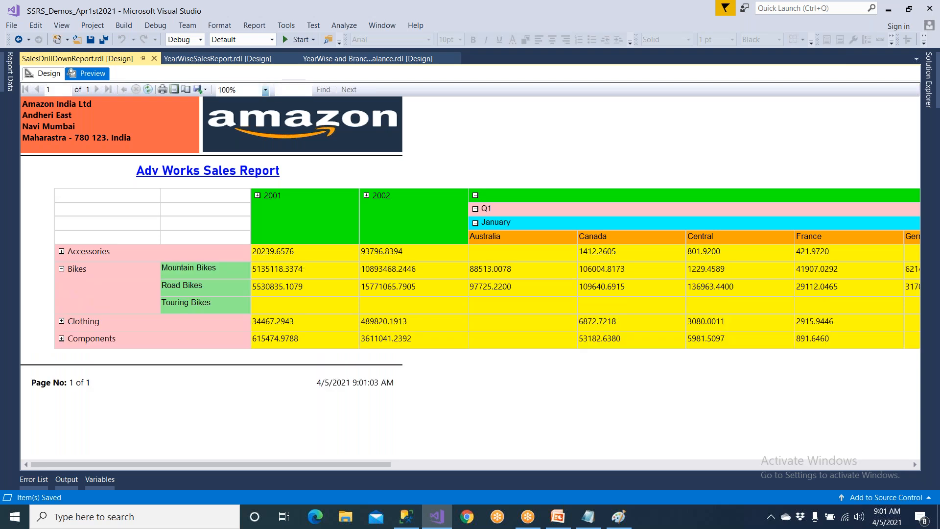
click(61, 269)
click(61, 252)
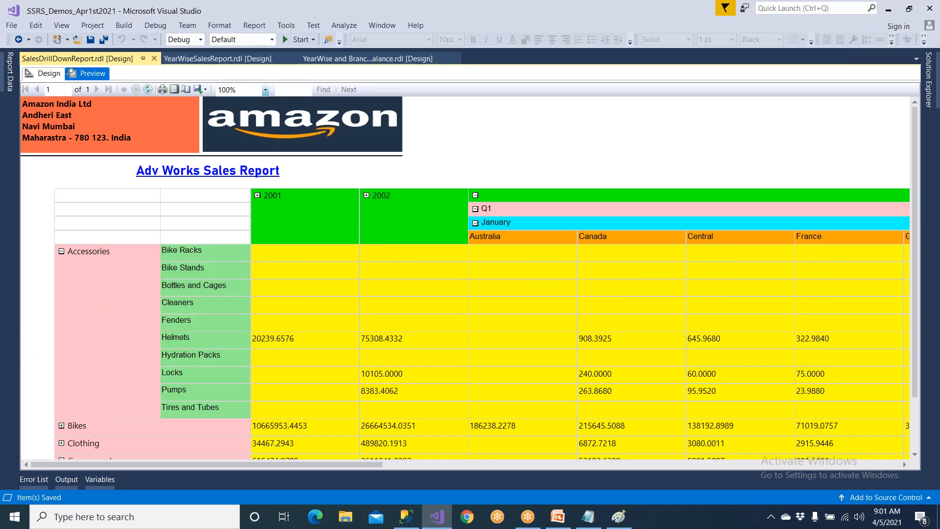
click(61, 252)
Collapse January, Q1 and the 2003 column group in the report preview.
click(475, 223)
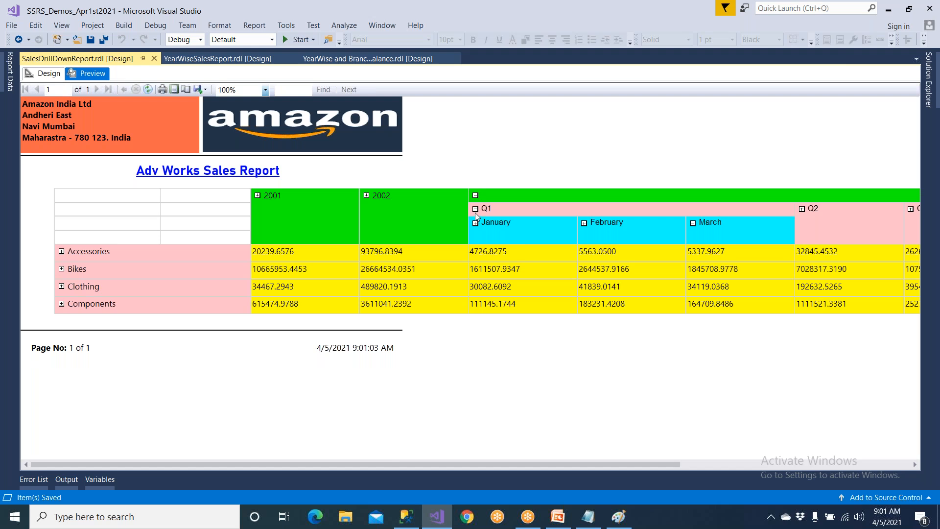
click(475, 209)
click(475, 195)
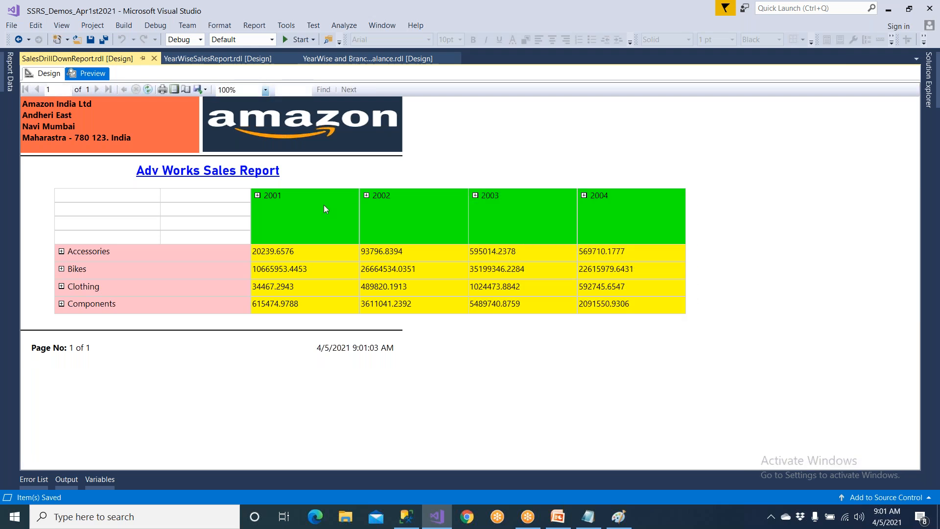
Check the drill-down of 2001 through Q4 to the countries of October, and collapse Q4 and 2001 again.
click(257, 195)
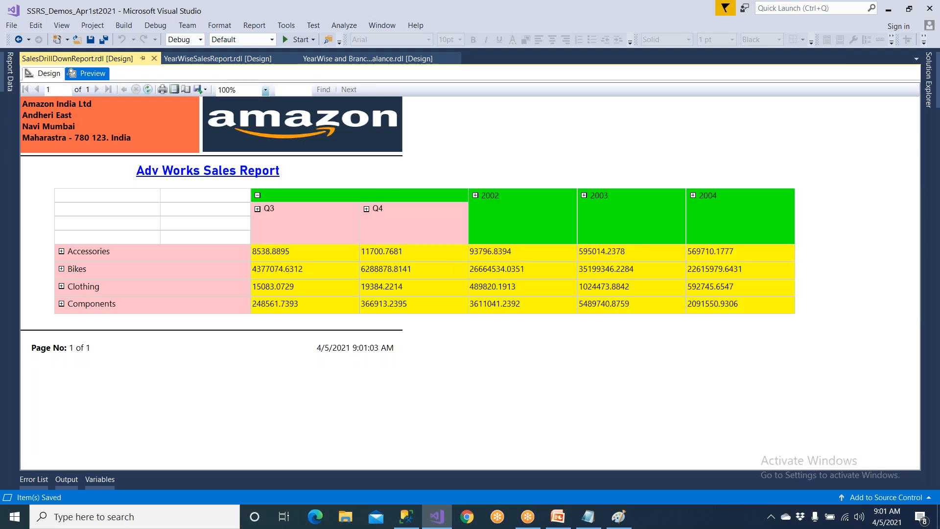
click(367, 209)
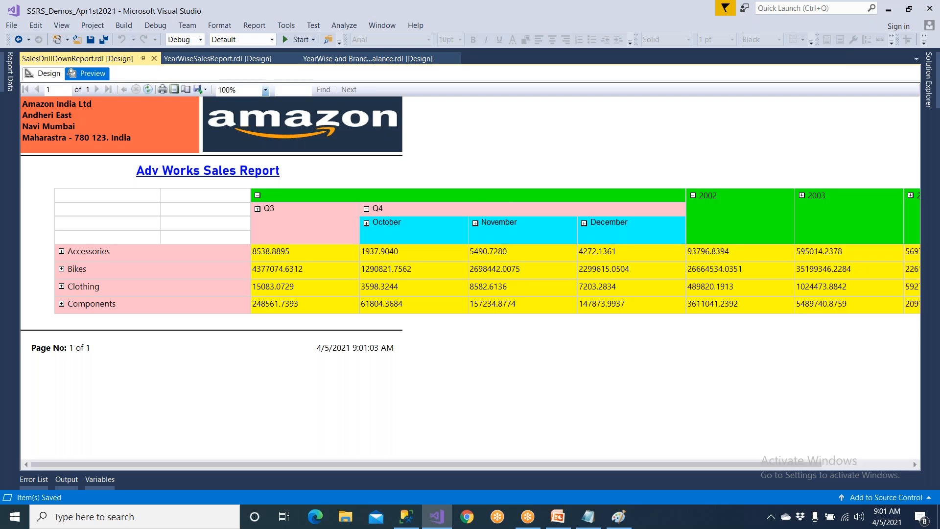
click(367, 223)
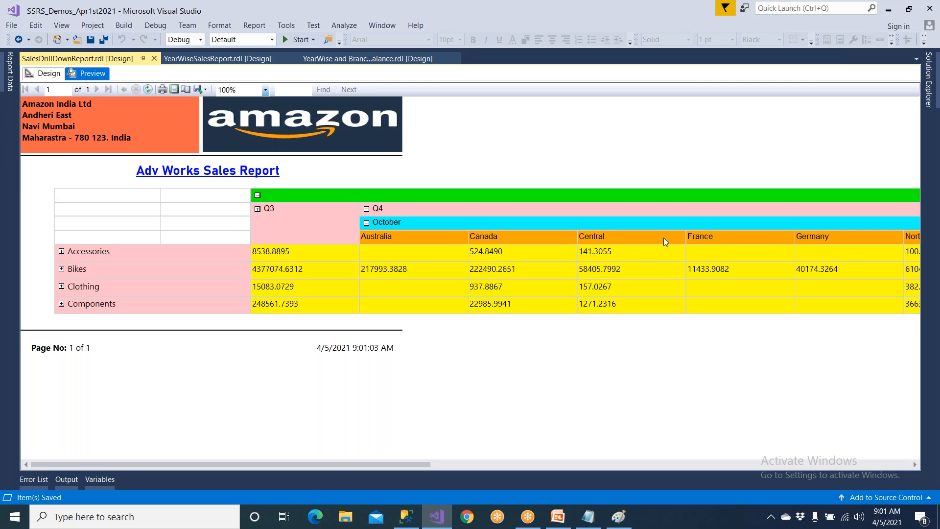
click(366, 209)
click(257, 195)
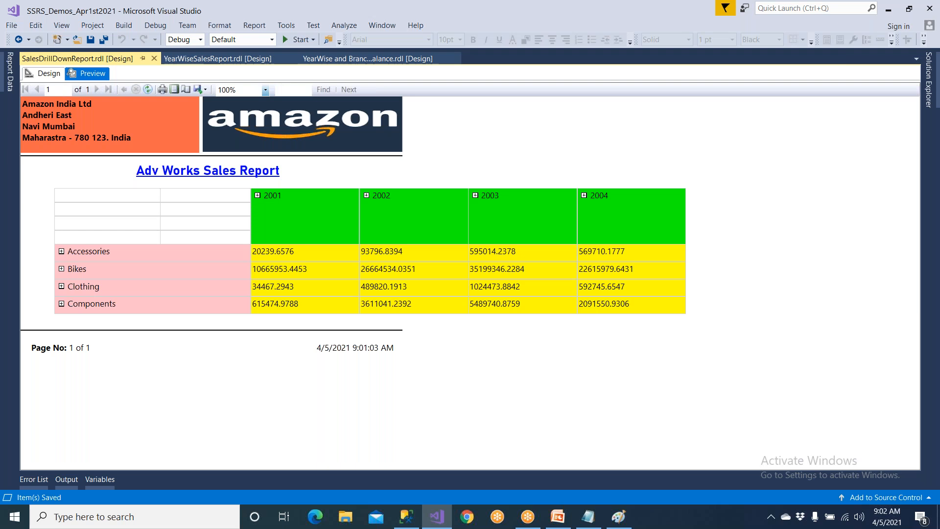
Export the collapsed report as a PDF named SalesDrillDownReport to the Downloads folder.
click(205, 91)
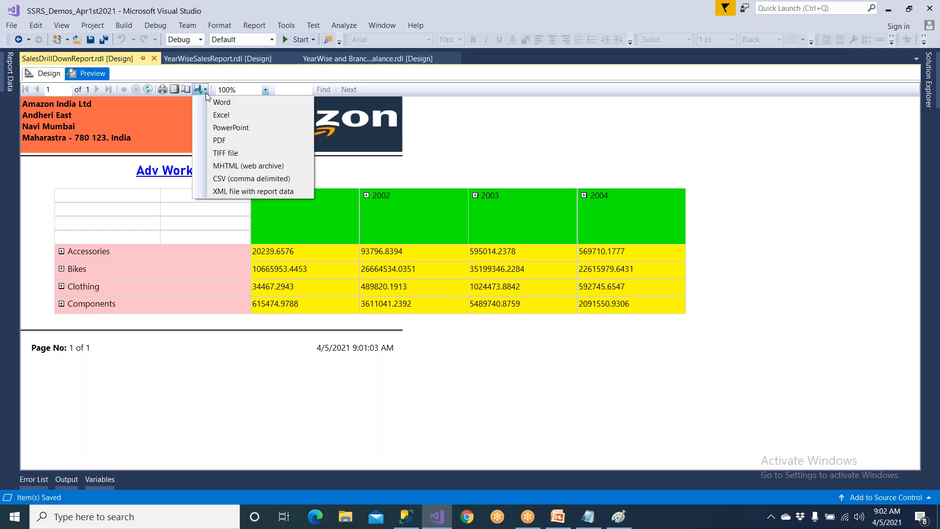
click(227, 141)
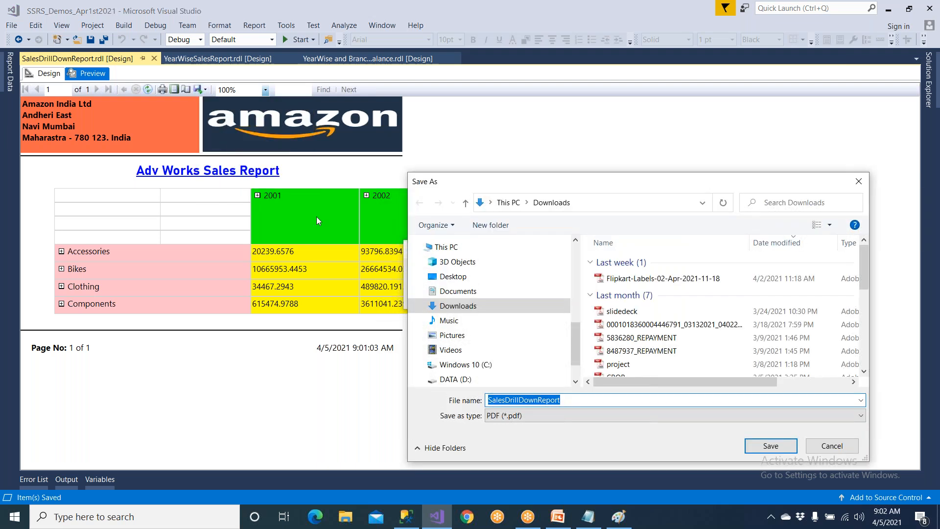
click(454, 306)
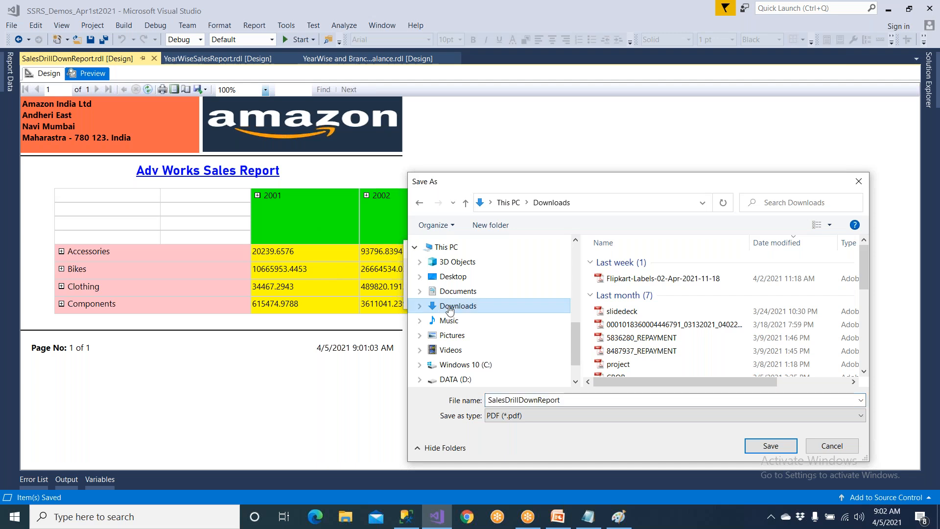
scroll(449, 310, up, 5)
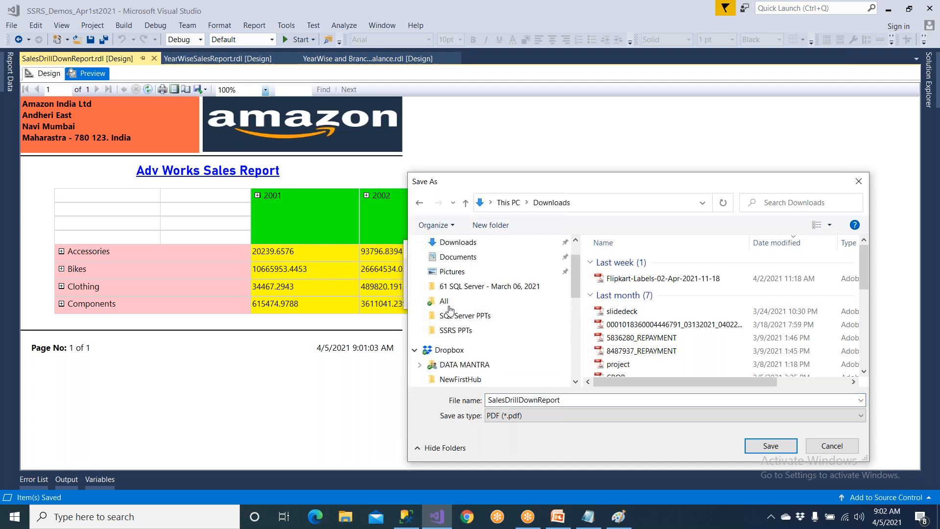
scroll(449, 310, up, 3)
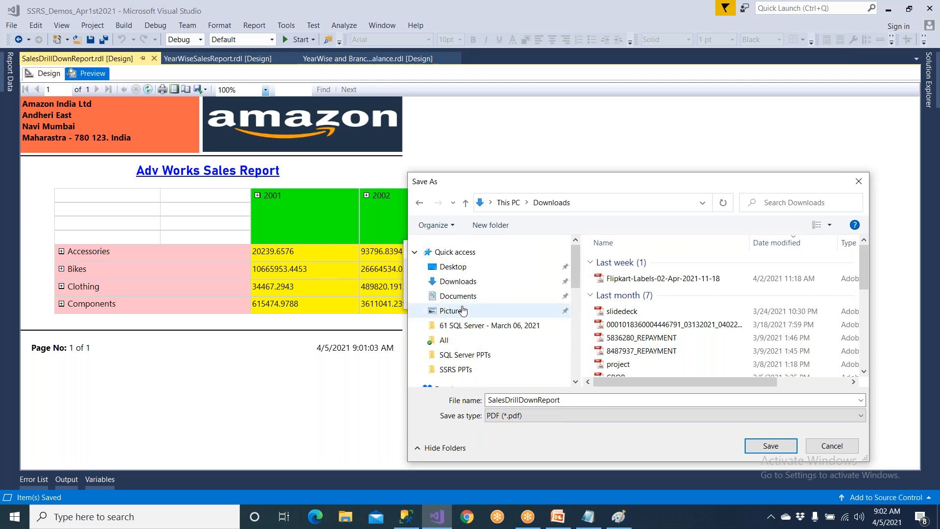
click(747, 446)
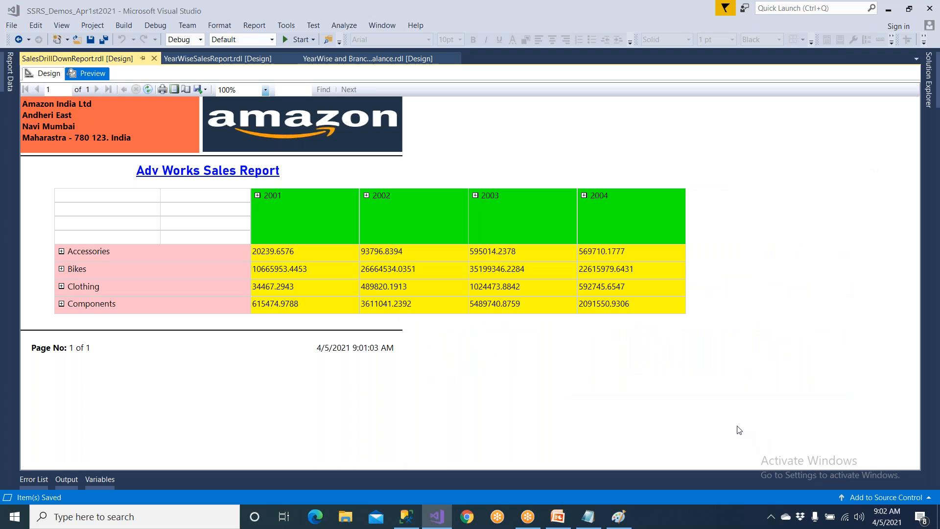
Switch to File Explorer and open the exported SalesDrillDownReport PDF from the Downloads folder.
key(super+e)
click(57, 155)
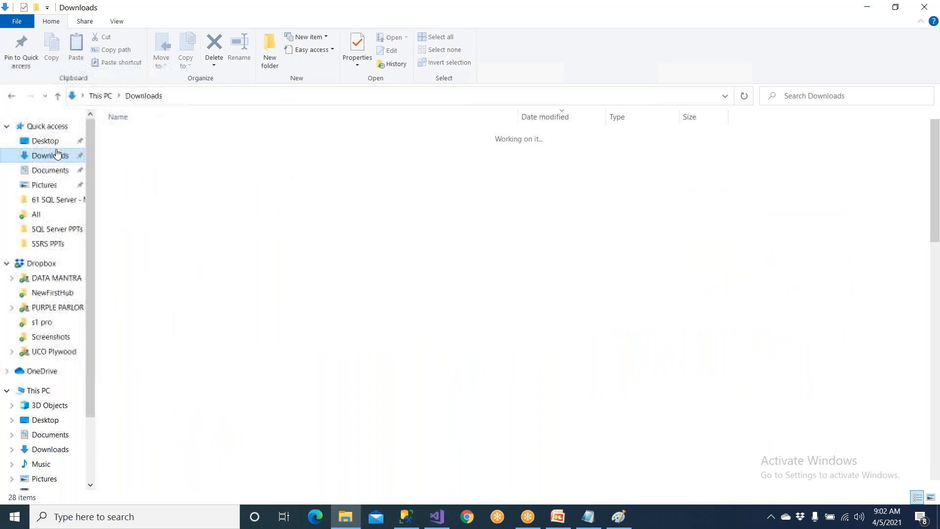
double_click(155, 152)
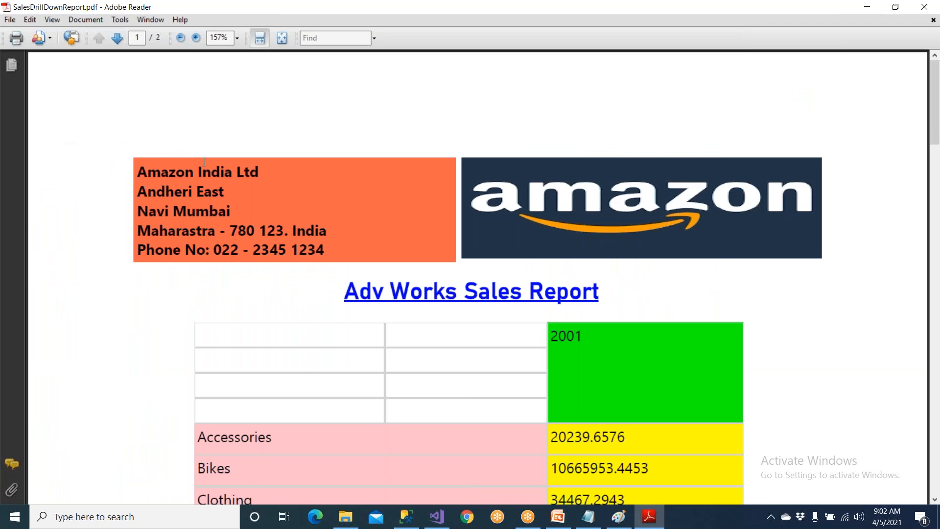
Examine the headers, footers and the split of the year columns across the PDF's pages, and close the PDF and the Downloads window.
scroll(204, 161, down, 15)
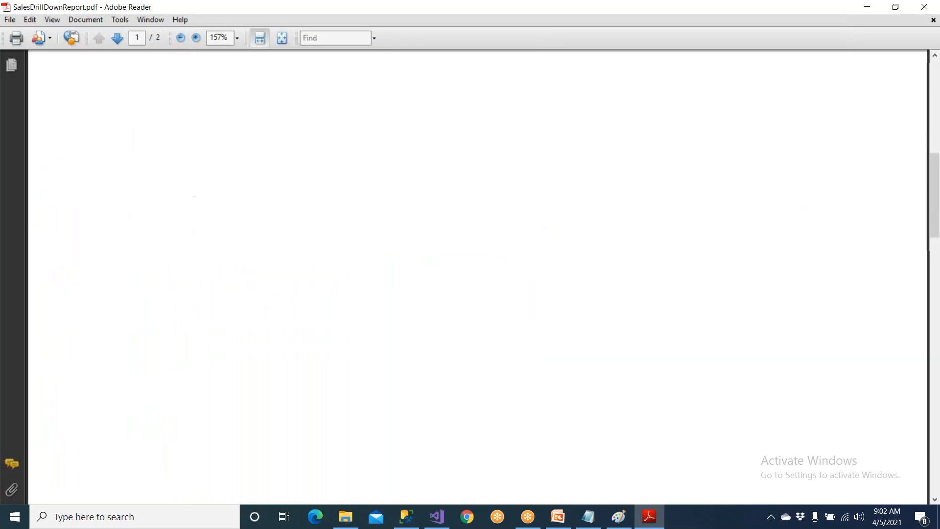
scroll(478, 277, down, 14)
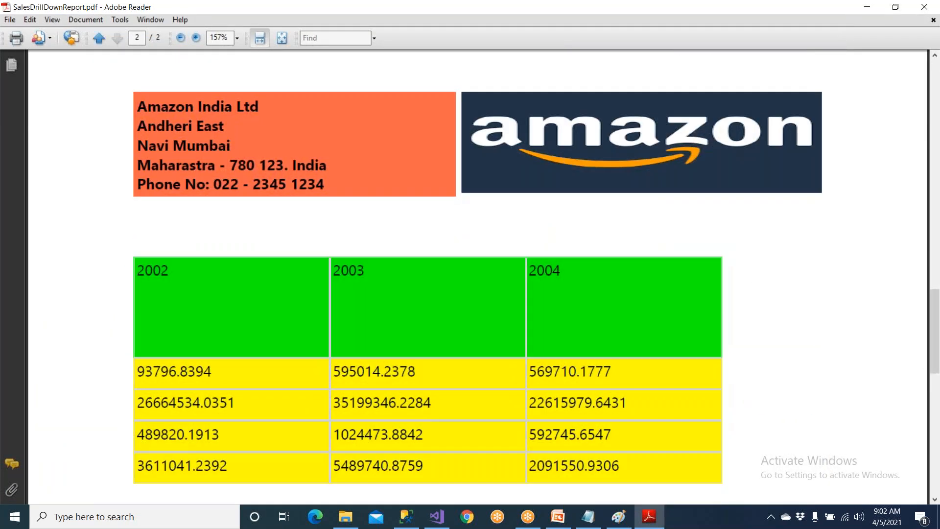
scroll(212, 224, up, 5)
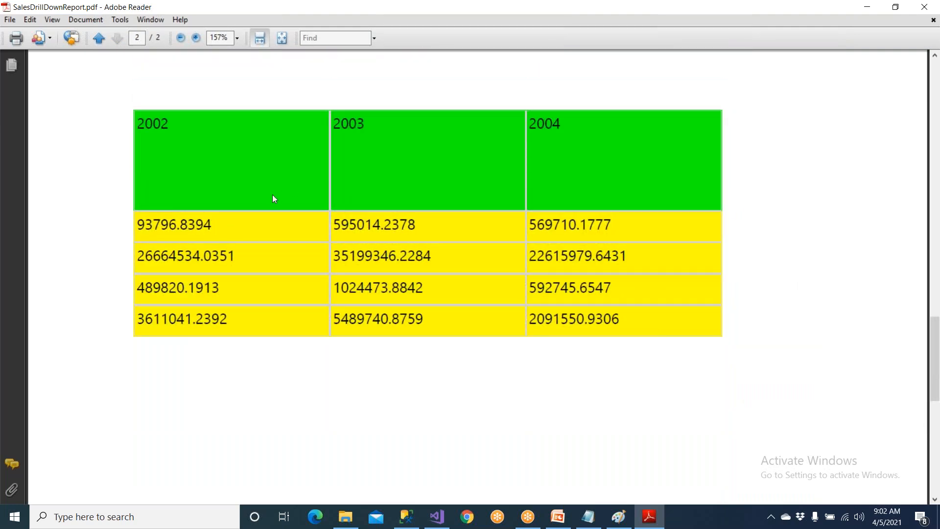
scroll(273, 198, up, 20)
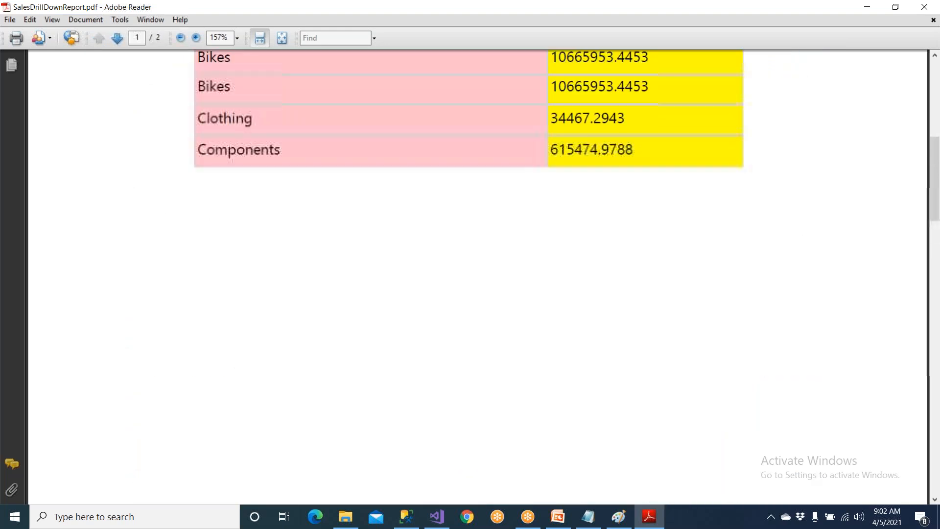
scroll(273, 206, down, 10)
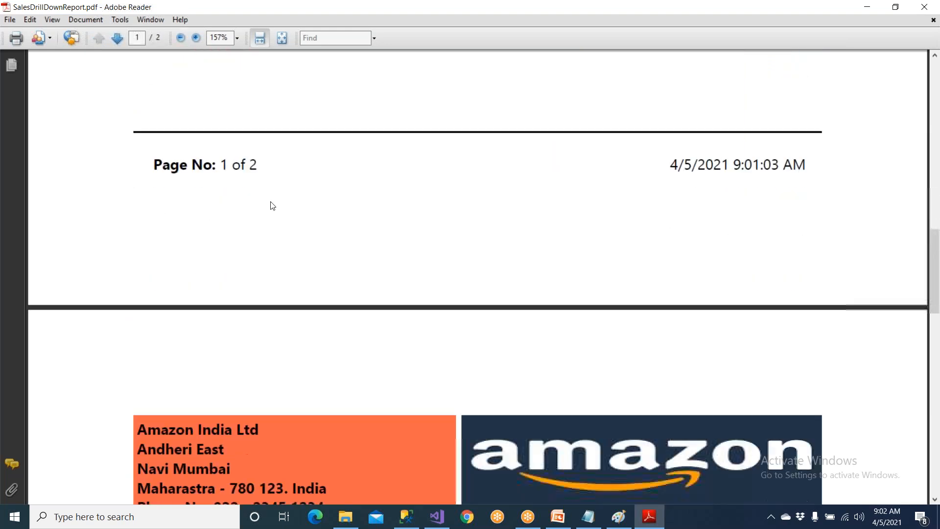
scroll(271, 205, down, 3)
scroll(265, 204, up, 3)
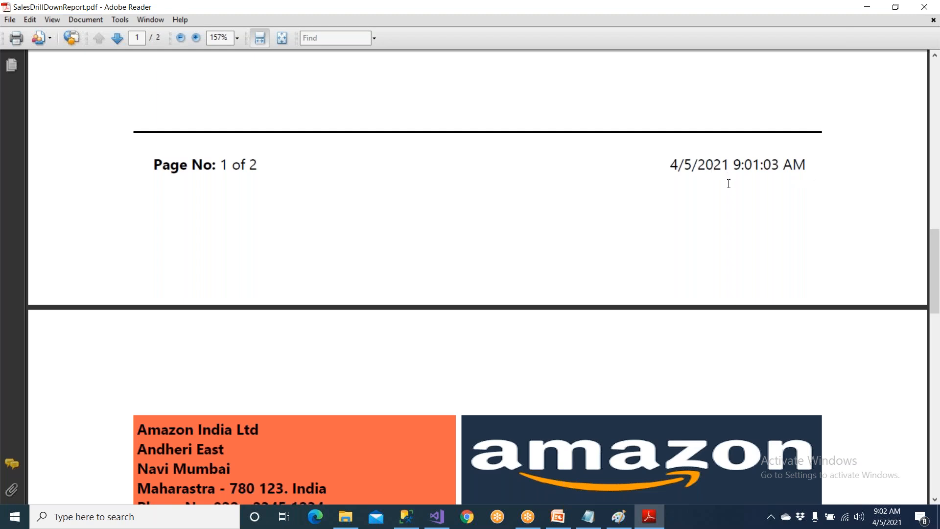
scroll(278, 321, down, 2)
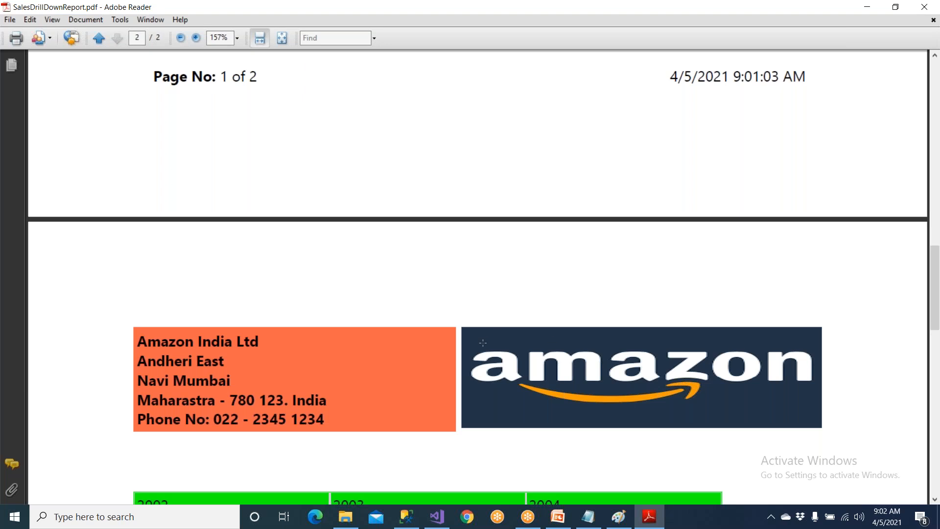
scroll(483, 343, up, 2)
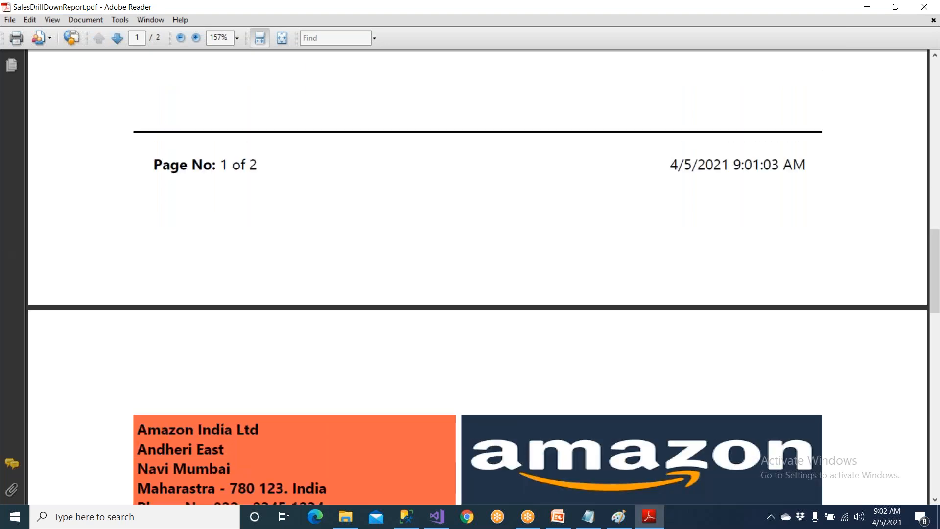
scroll(478, 277, up, 20)
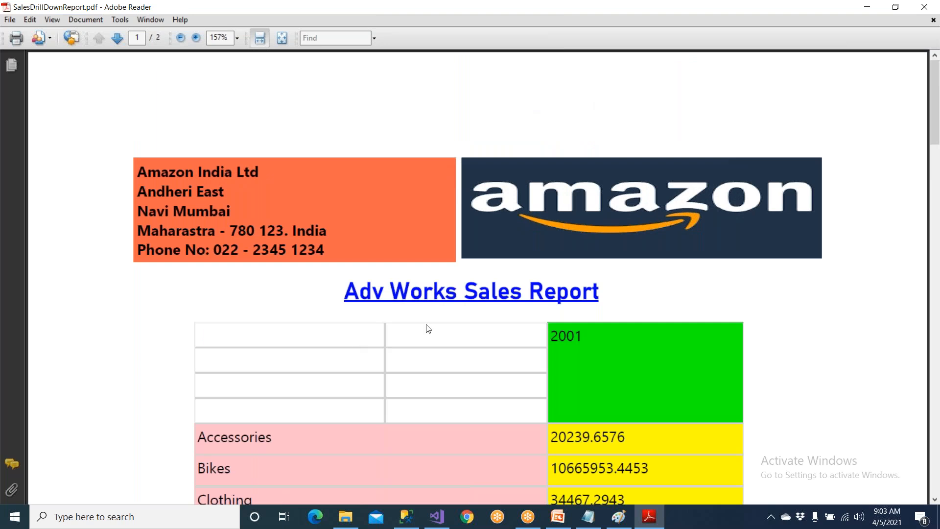
click(934, 20)
click(925, 7)
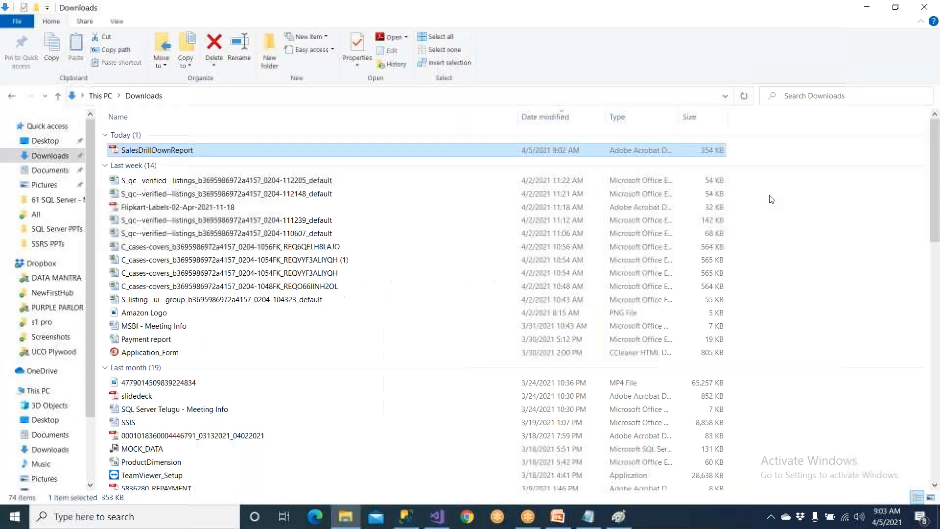
click(933, 5)
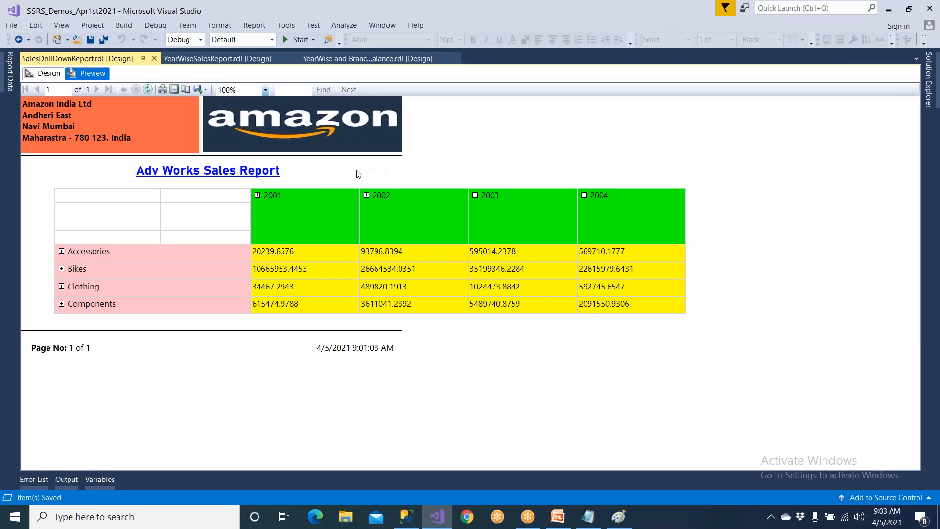
Export the report as an Excel workbook named SalesDrillDownReport to the Downloads folder.
click(207, 90)
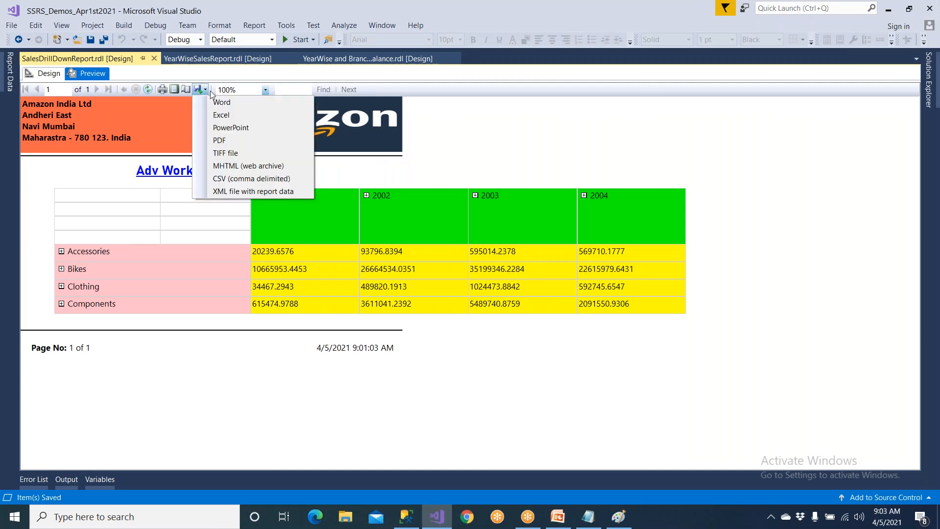
click(223, 116)
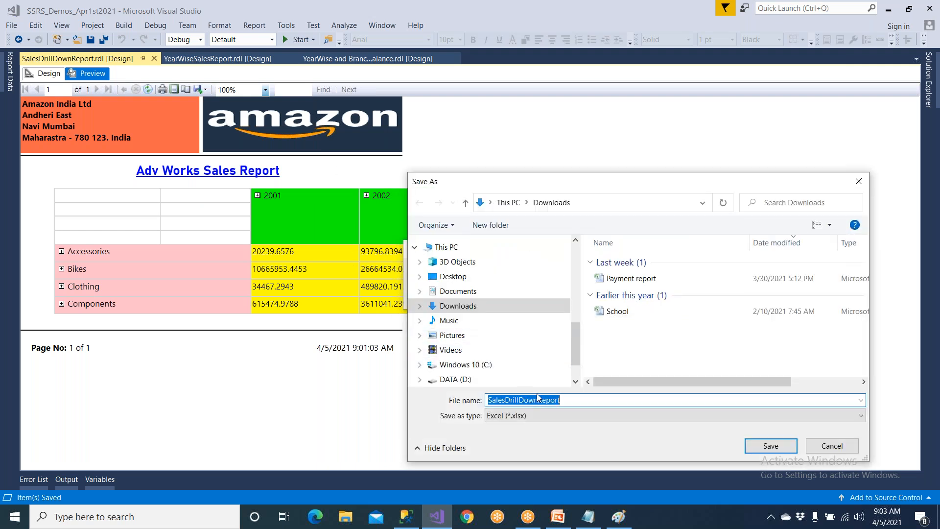
click(784, 447)
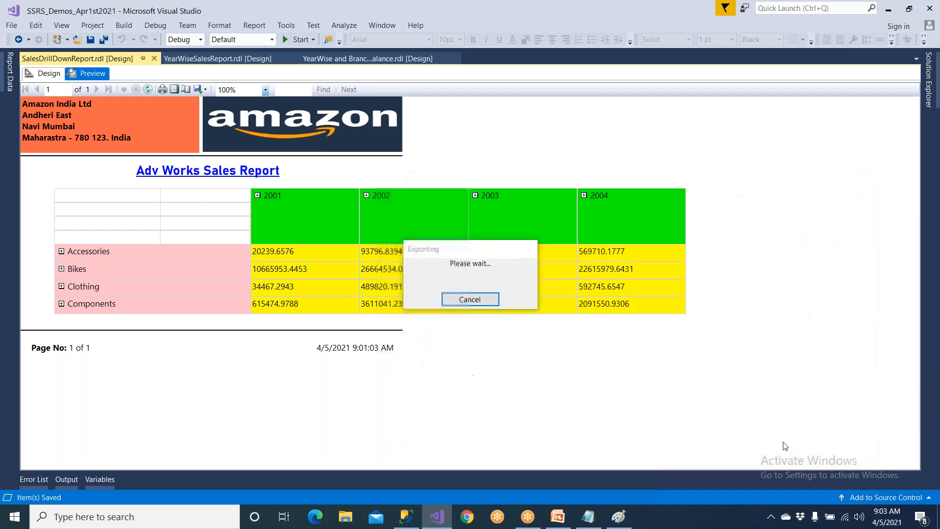
Open the exported SalesDrillDownReport workbook from File Explorer's recent files and select column B from cell B8 down to Bikes.
click(335, 512)
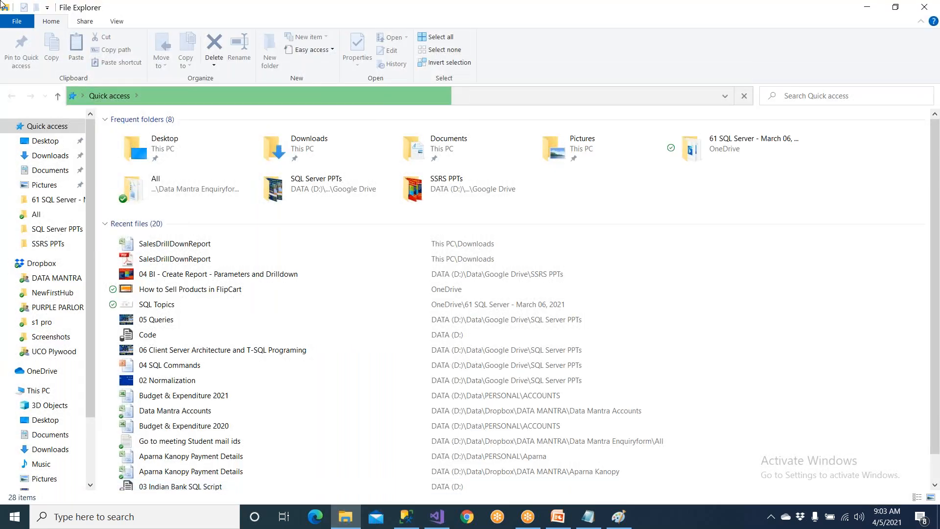
click(170, 250)
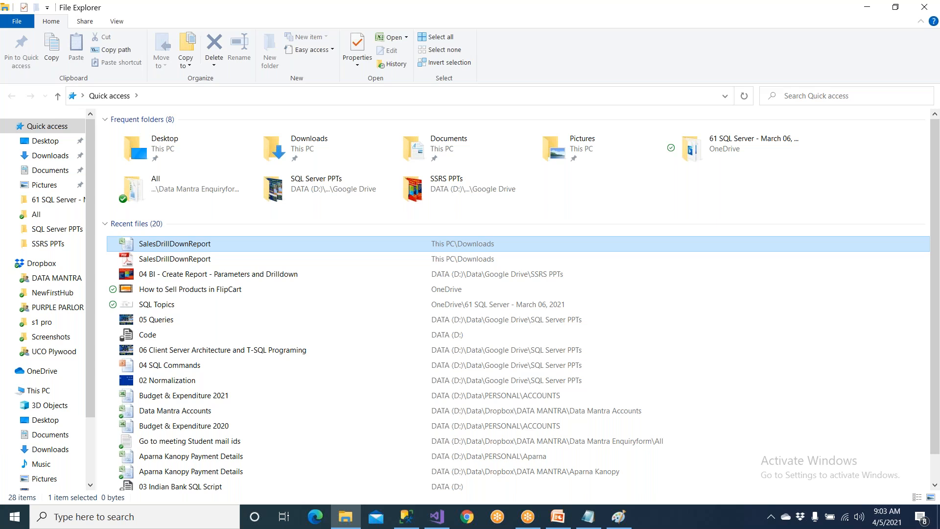
key(Return)
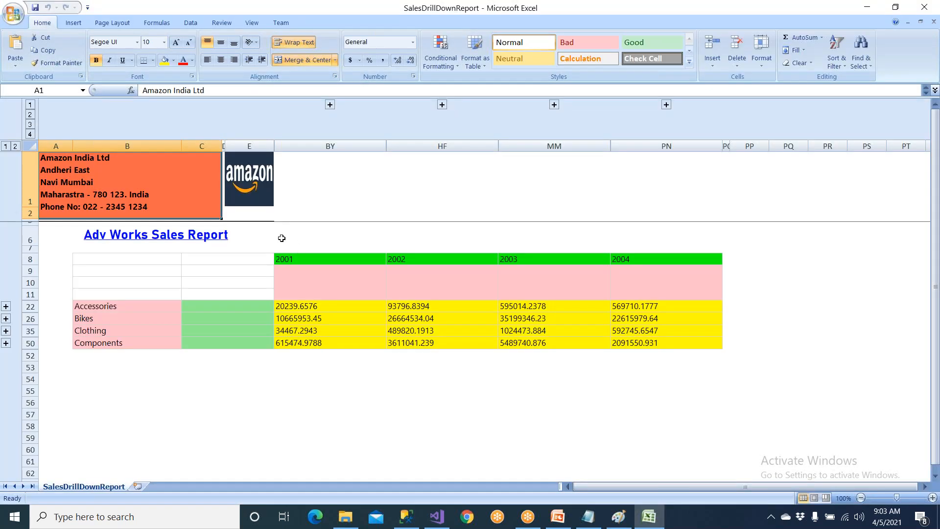
click(117, 264)
drag(117, 263, 121, 320)
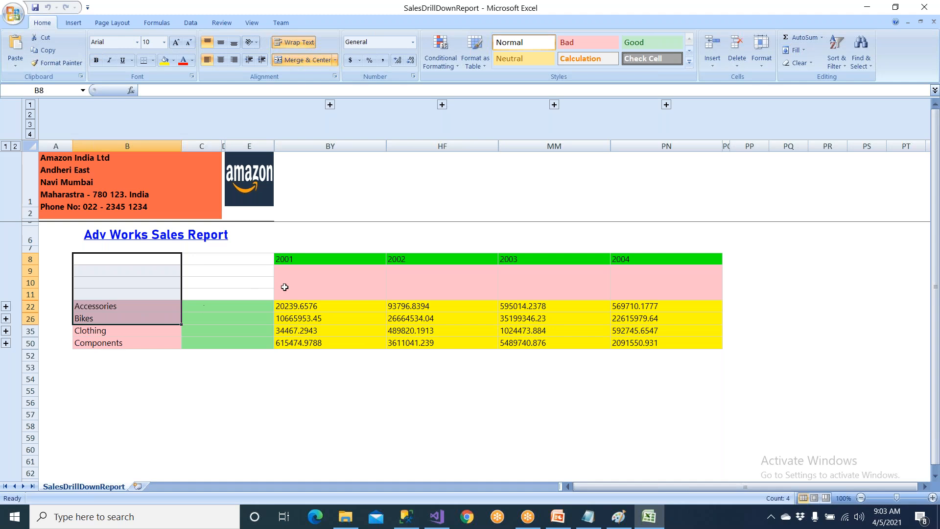
Check the year headers and category rows, expand Bikes to inspect its subcategories, and collapse it again.
click(309, 259)
click(402, 263)
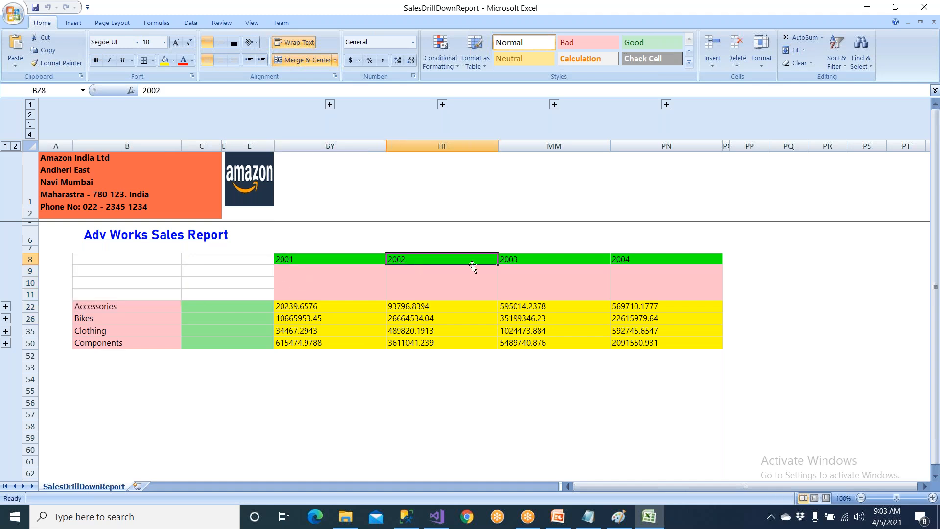
click(504, 259)
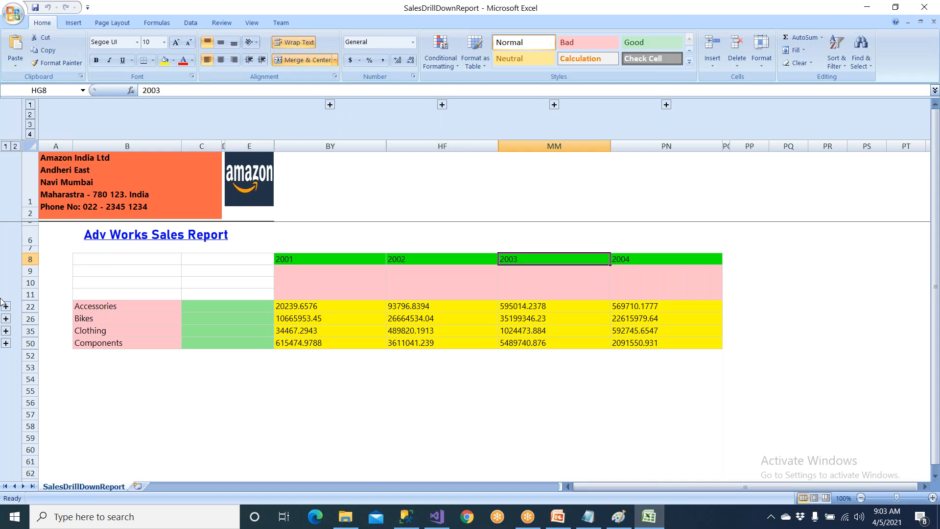
click(95, 307)
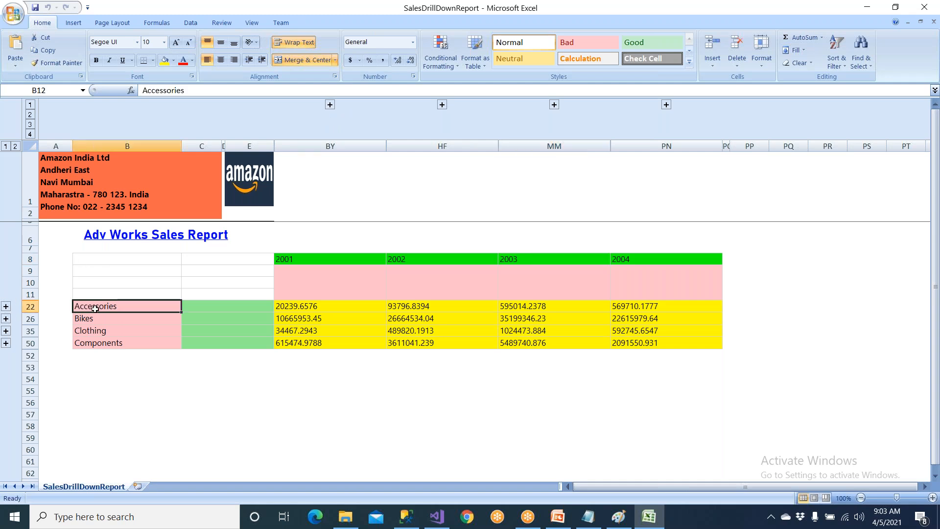
click(89, 318)
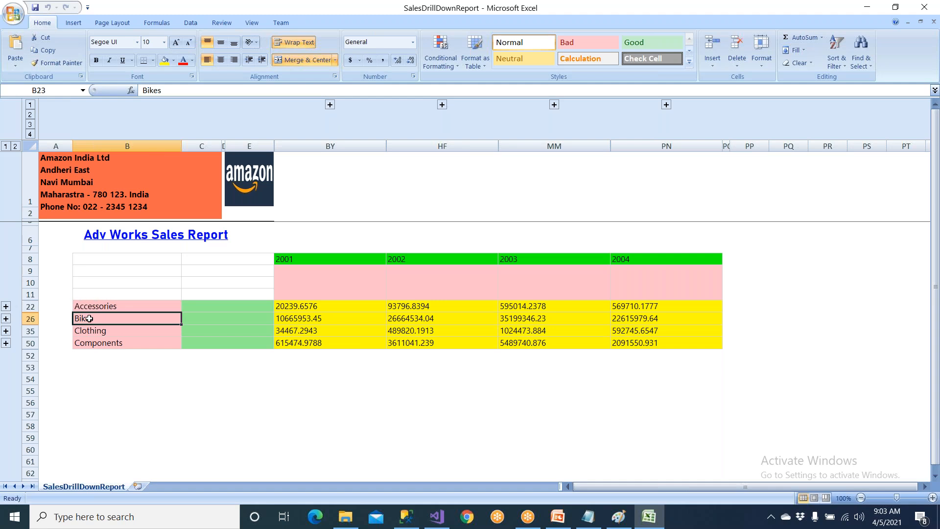
click(6, 319)
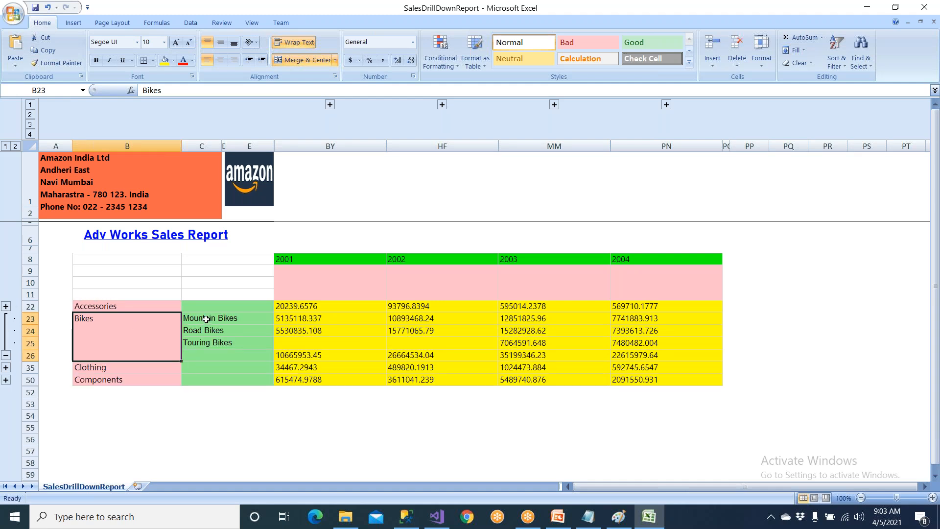
drag(206, 319, 211, 346)
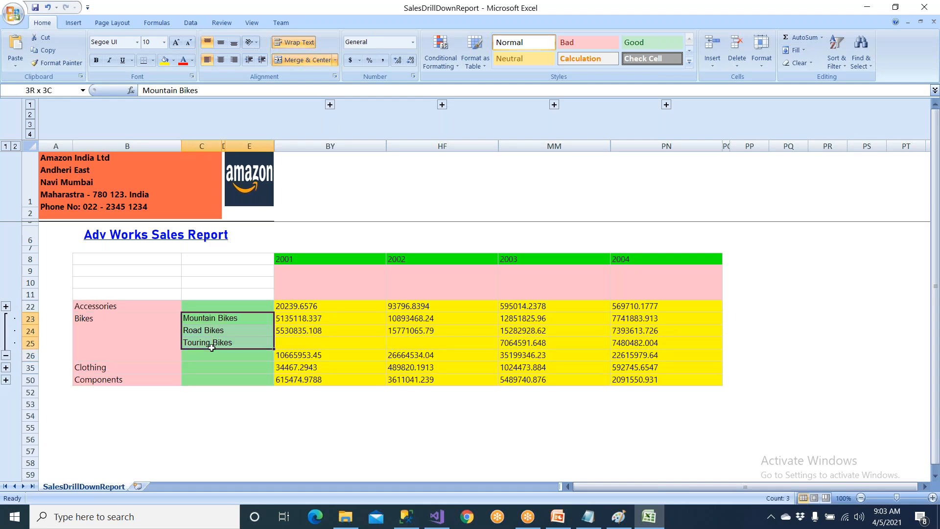
click(6, 316)
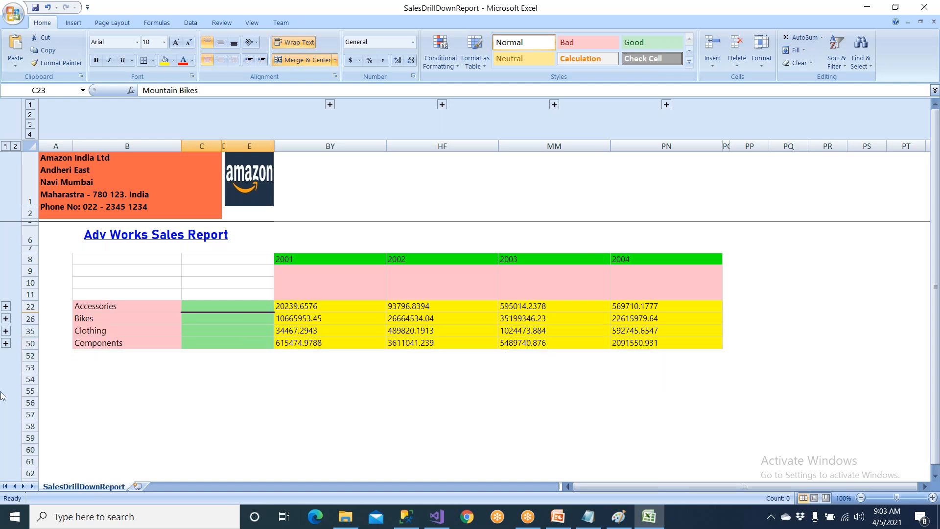
Expand the Components row group to inspect its subcategories and collapse it again.
click(98, 345)
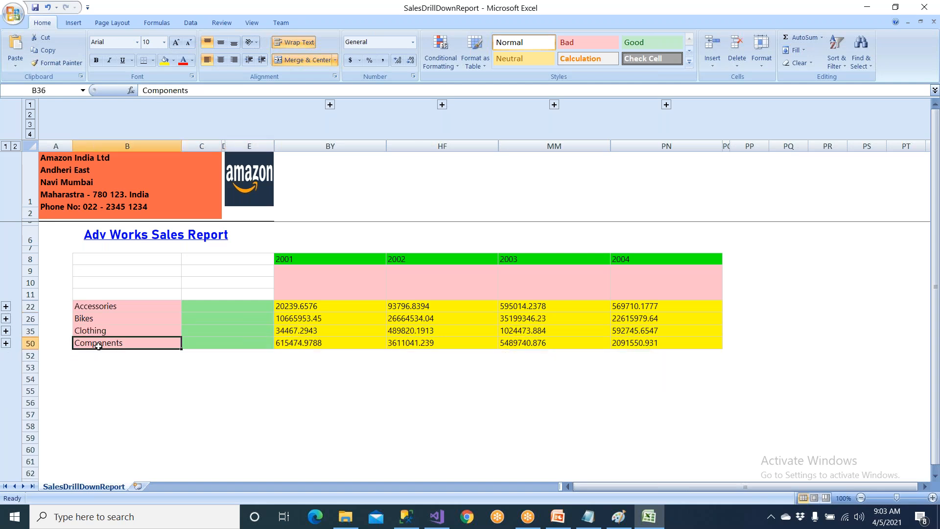
click(6, 344)
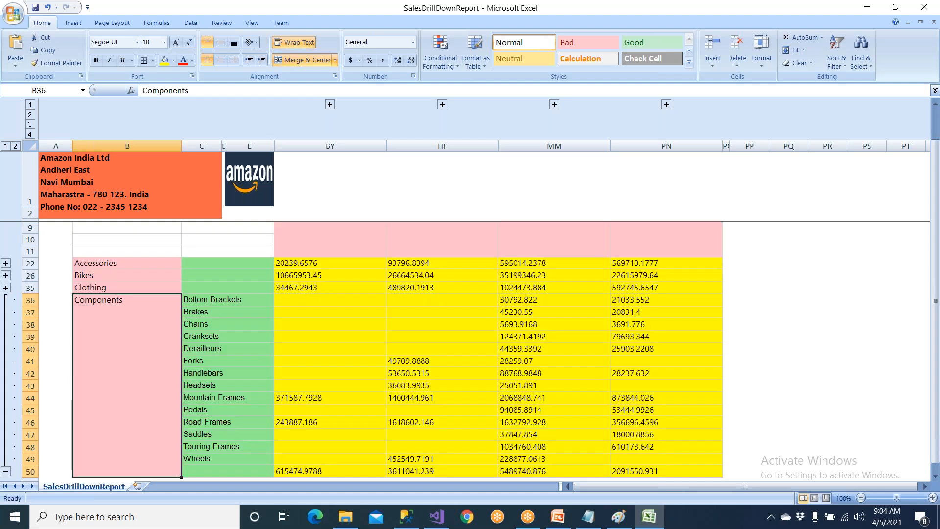
click(6, 299)
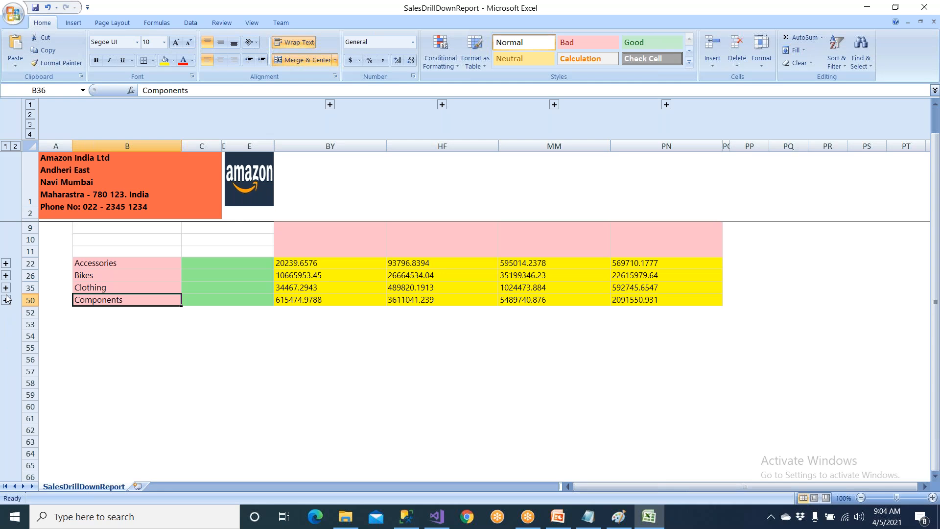
scroll(185, 290, up, 2)
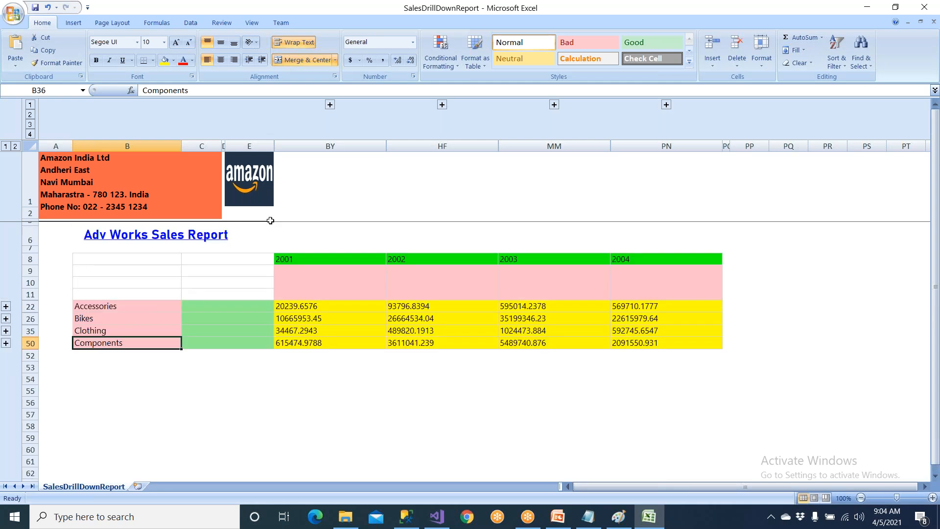
Expand the 2001 column group to inspect its quarters and collapse it again.
click(330, 104)
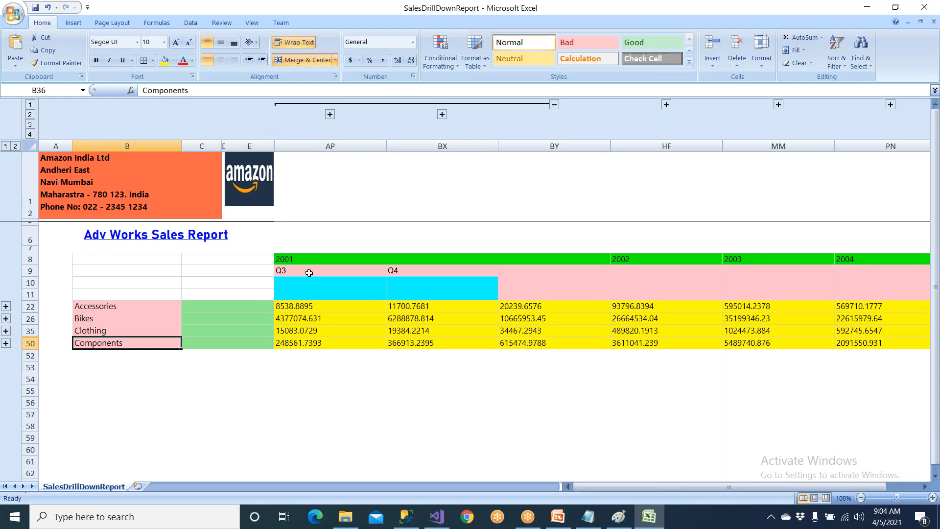
click(310, 272)
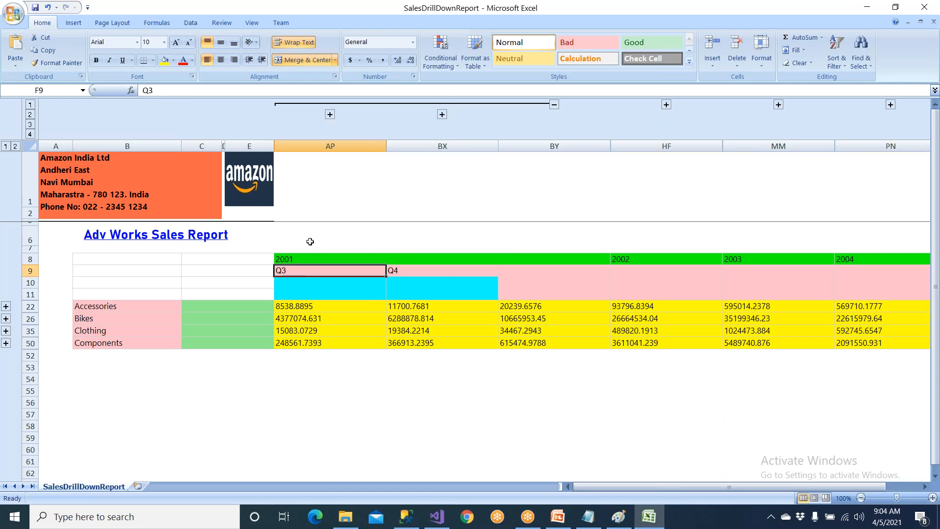
click(276, 106)
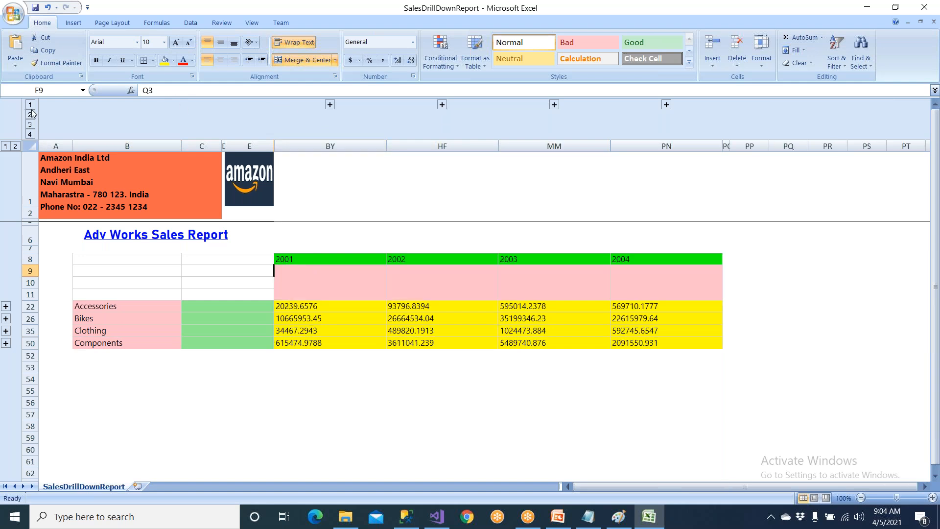
Expand all column groups to outline level 4 and all row groups to level 2.
click(30, 134)
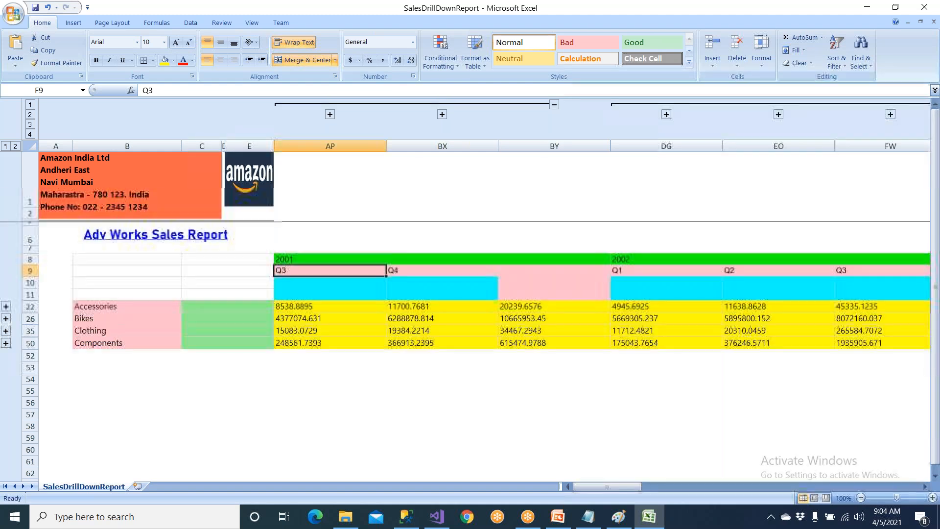
click(30, 135)
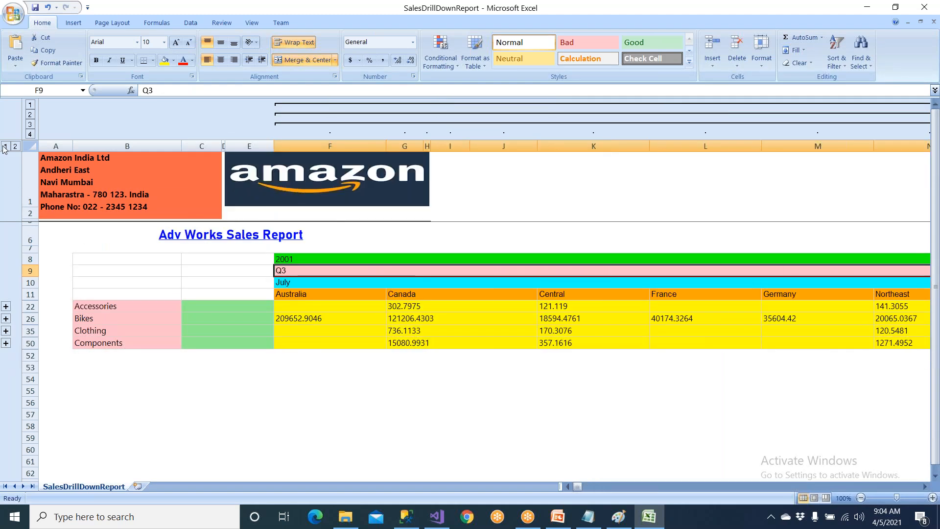
click(15, 146)
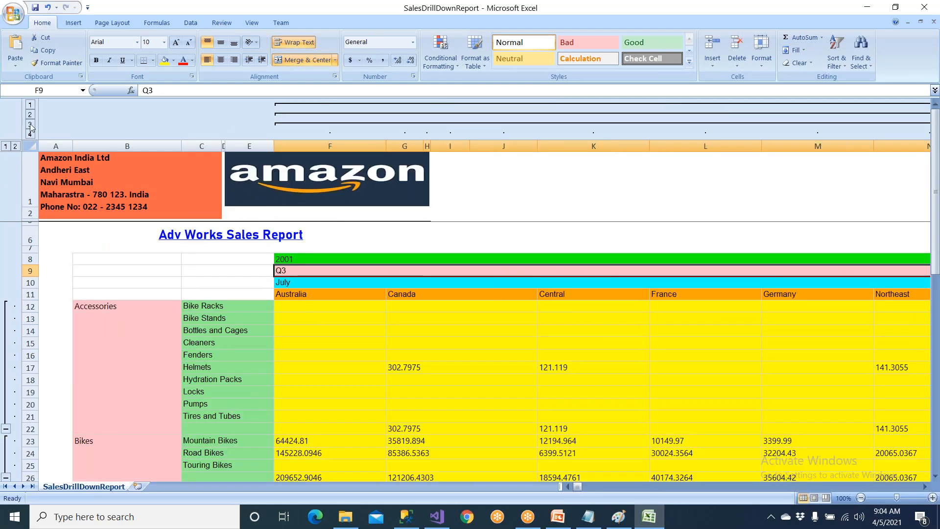
Compare the column outline levels from years to territories, and collapse both rows and columns to outline level 1.
click(30, 124)
click(30, 114)
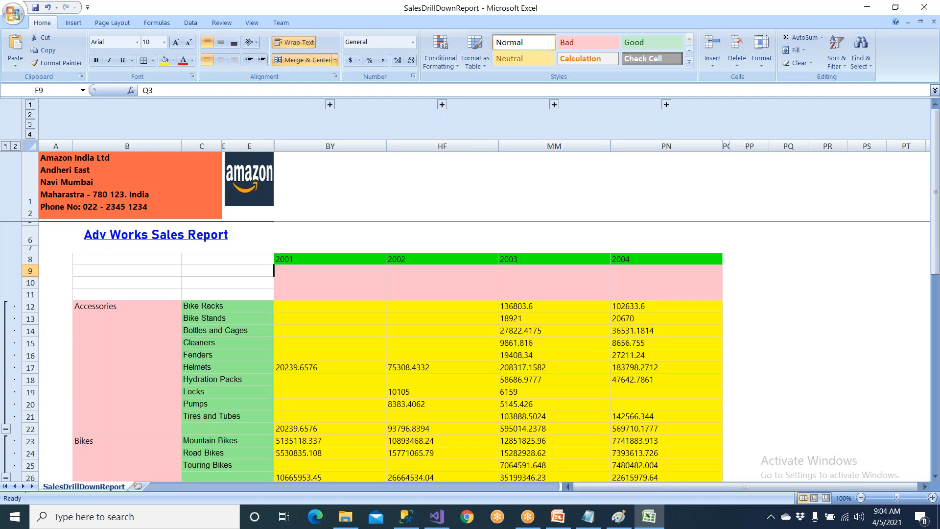
click(30, 117)
click(30, 125)
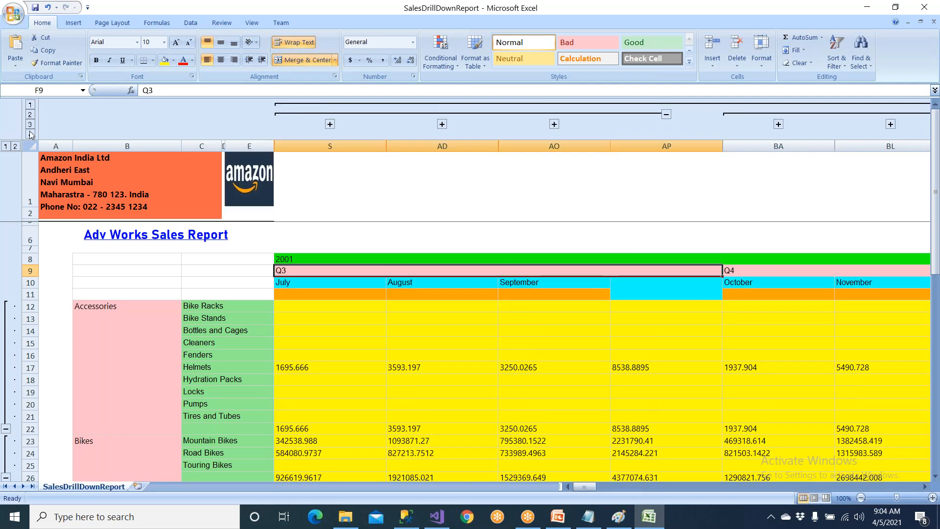
click(29, 134)
click(5, 147)
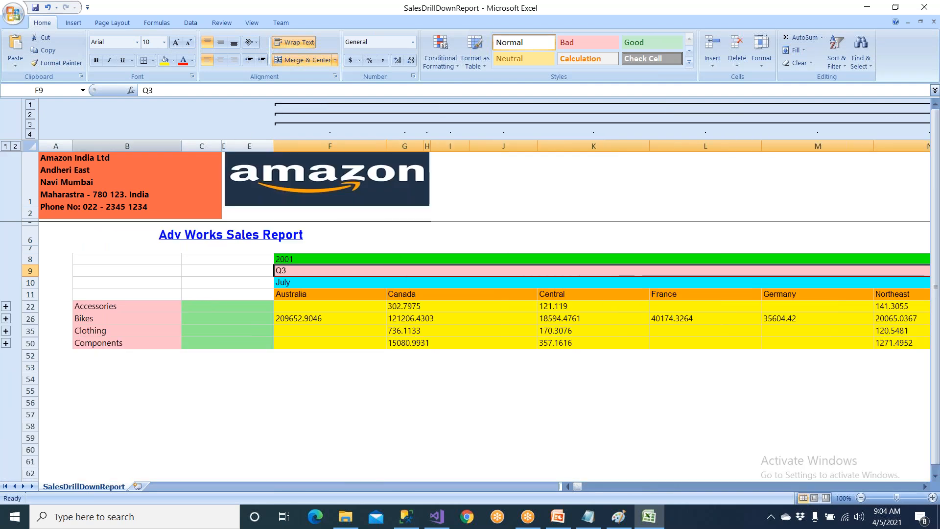
click(30, 104)
click(30, 114)
click(30, 104)
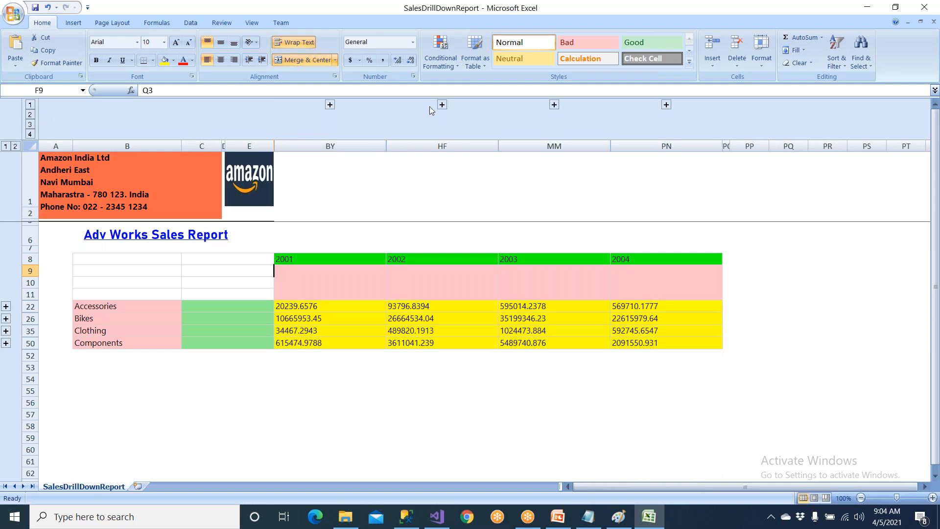
Expand the 2002 columns and their Q2 group to inspect the details, and collapse all columns to years again.
click(442, 105)
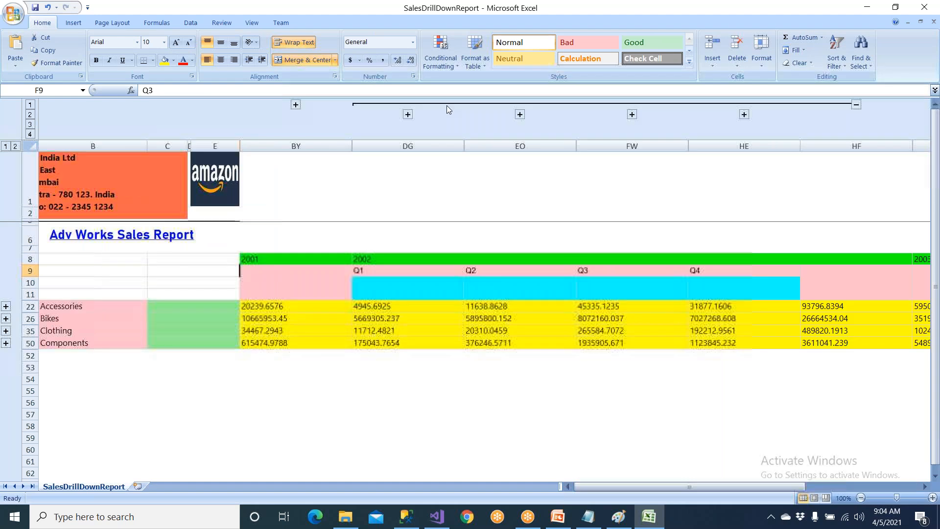
click(520, 114)
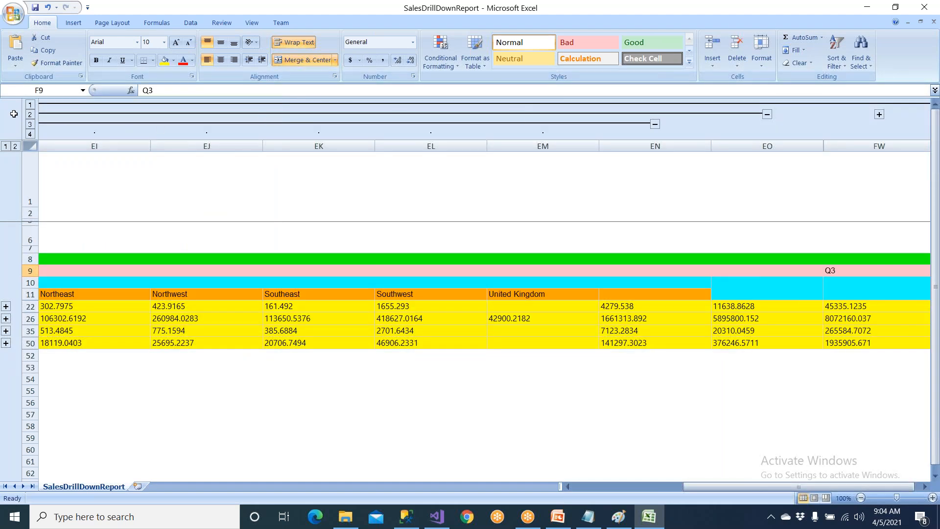
click(31, 106)
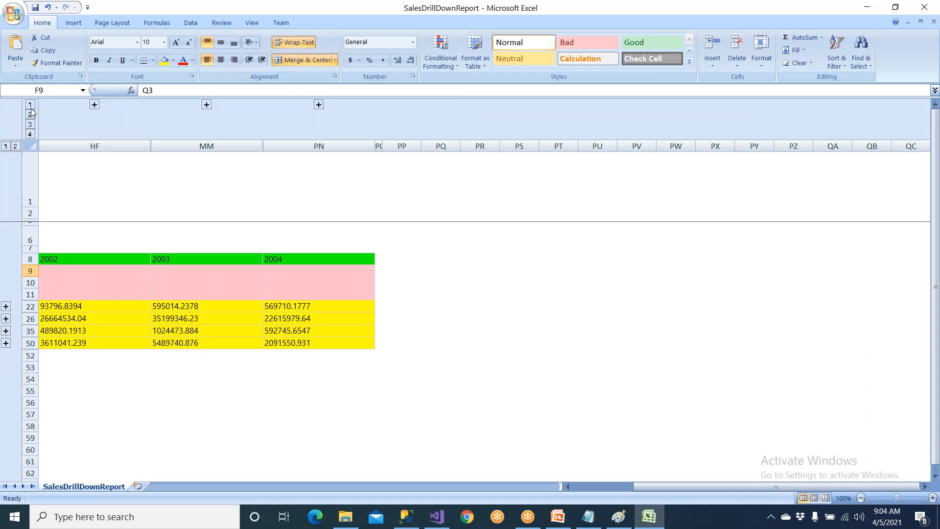
click(579, 487)
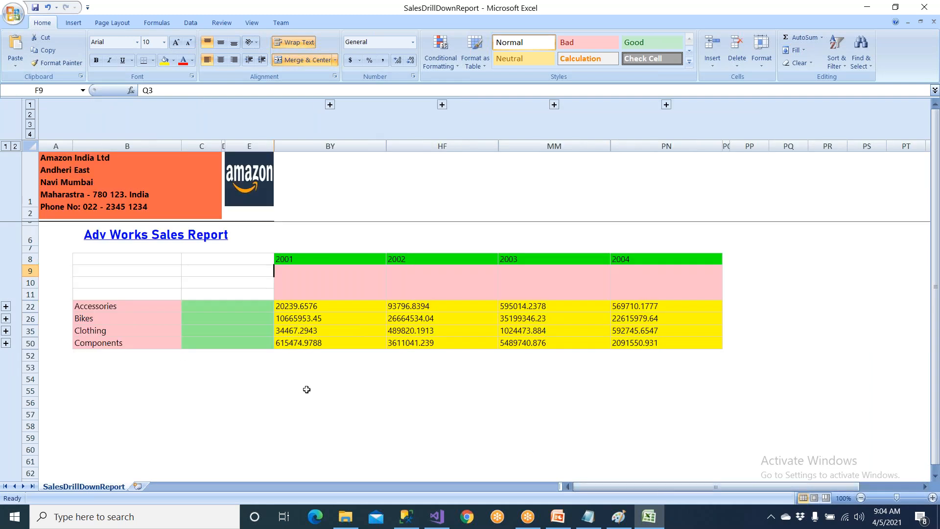
Close the SalesDrillDownReport workbook without saving the changes and close the File Explorer window.
click(259, 196)
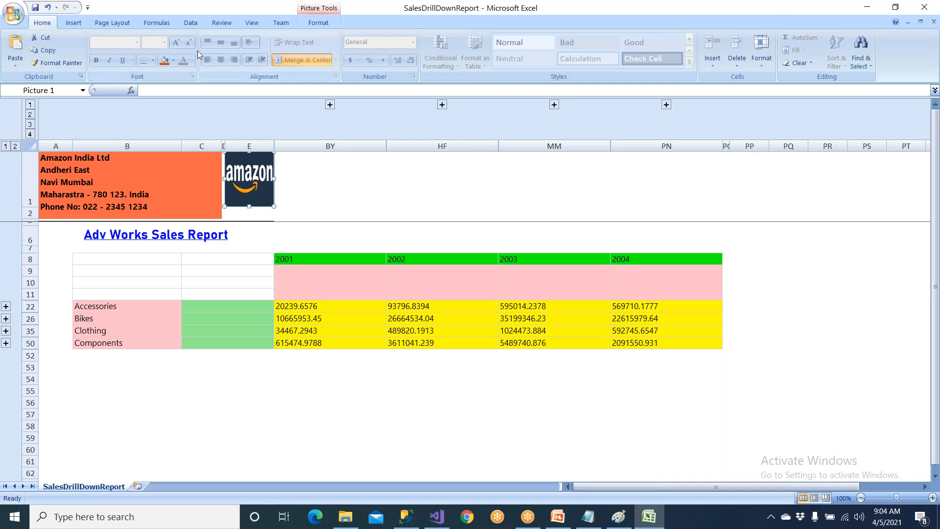
click(925, 7)
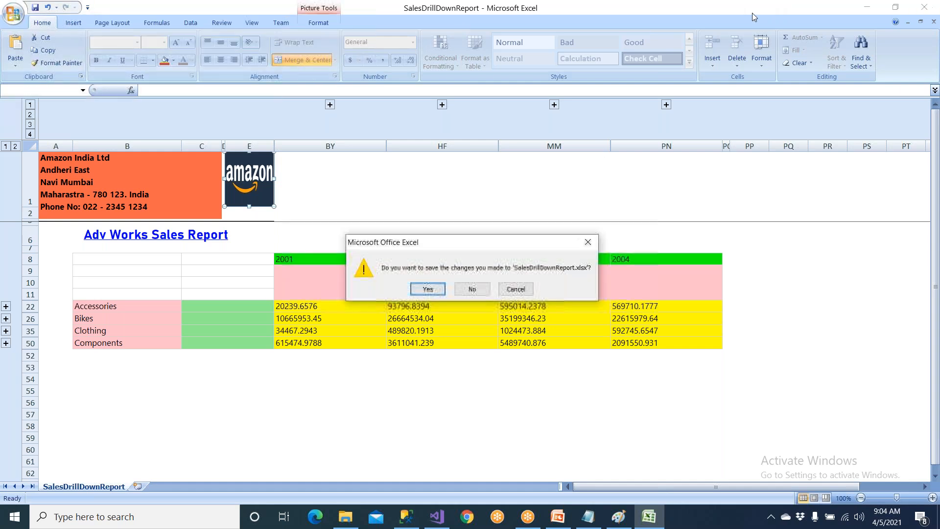
click(473, 289)
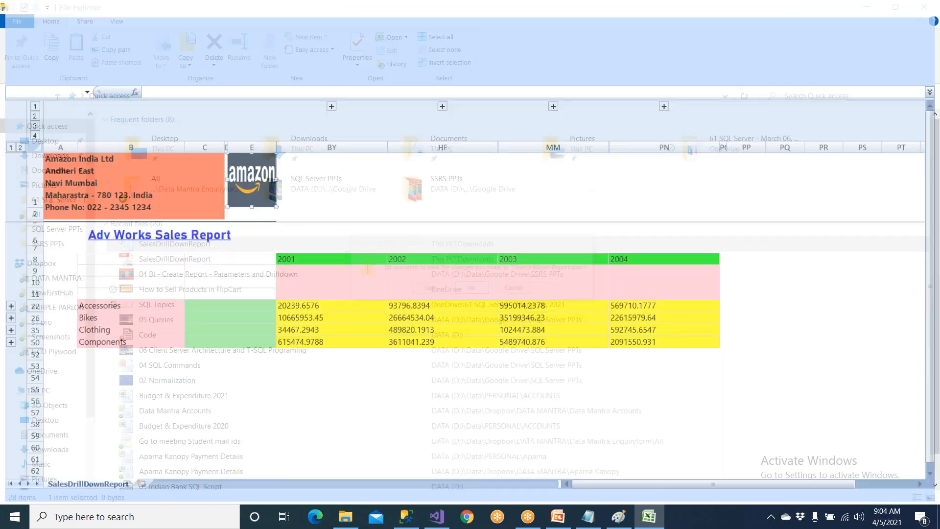
click(925, 8)
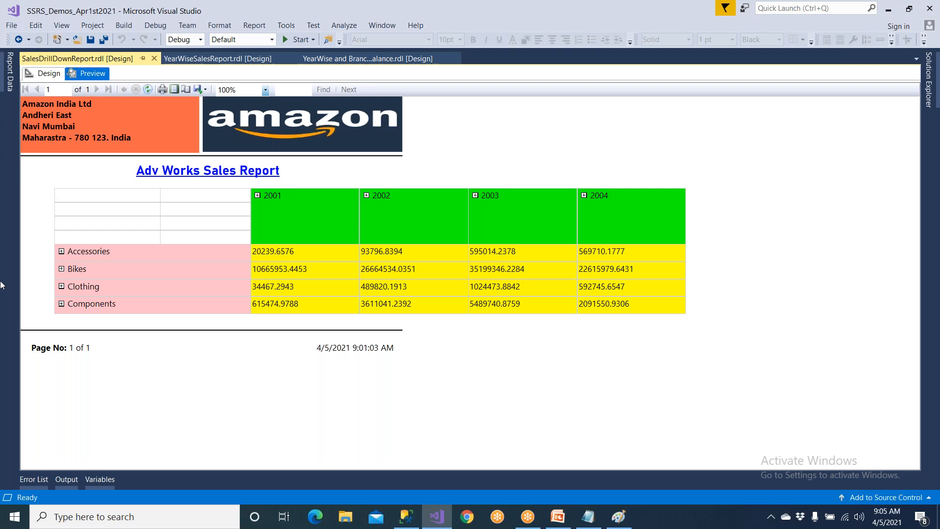
Save the SalesDrillDownReport in Visual Studio, and expand 2003 in the preview to view its quarters before collapsing it.
click(90, 39)
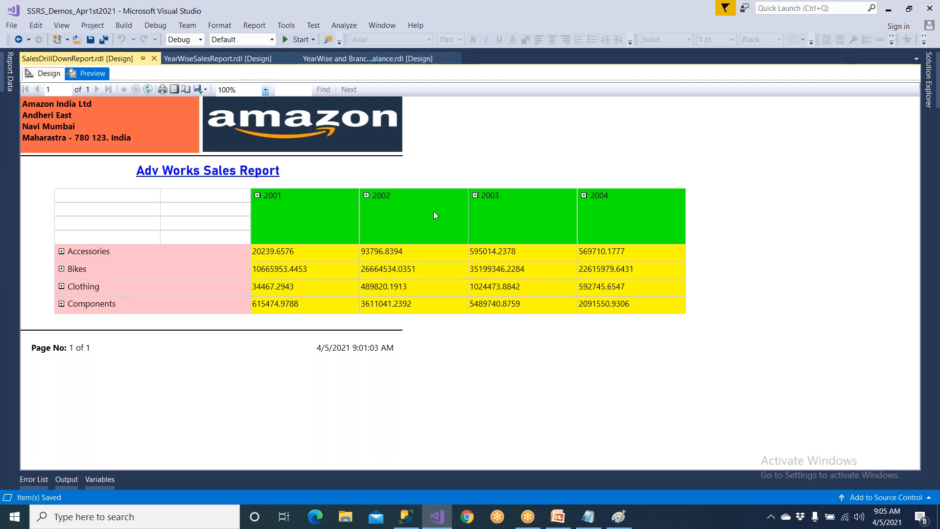
click(476, 196)
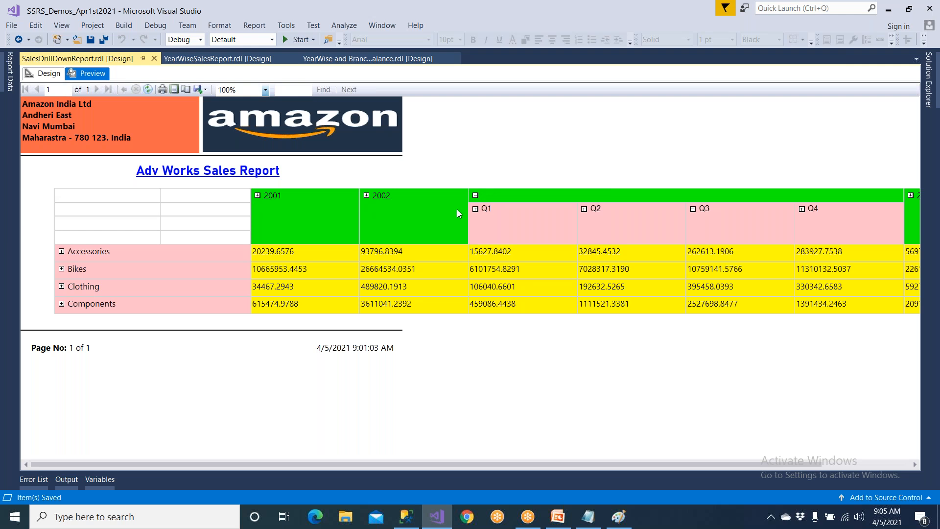
click(475, 196)
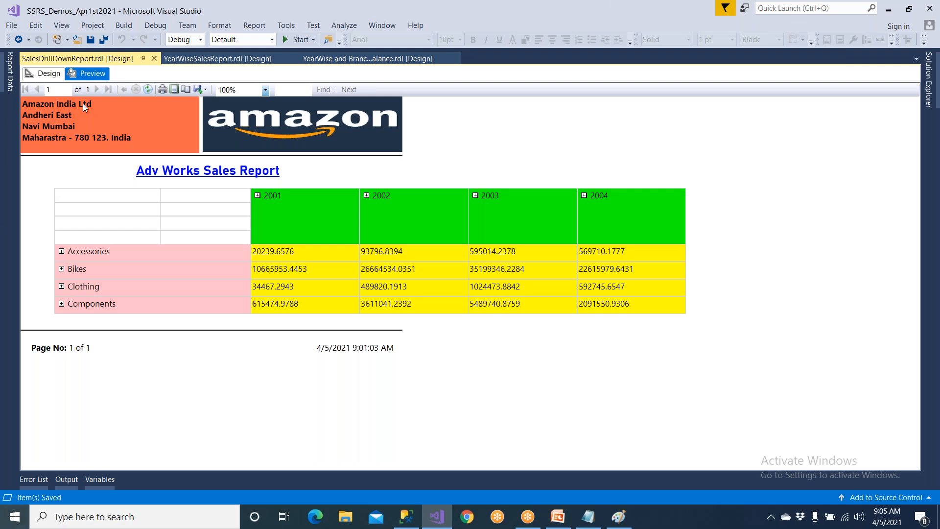
Export the report as a PowerPoint file named SalesDrillDownReport to the Downloads folder.
click(207, 90)
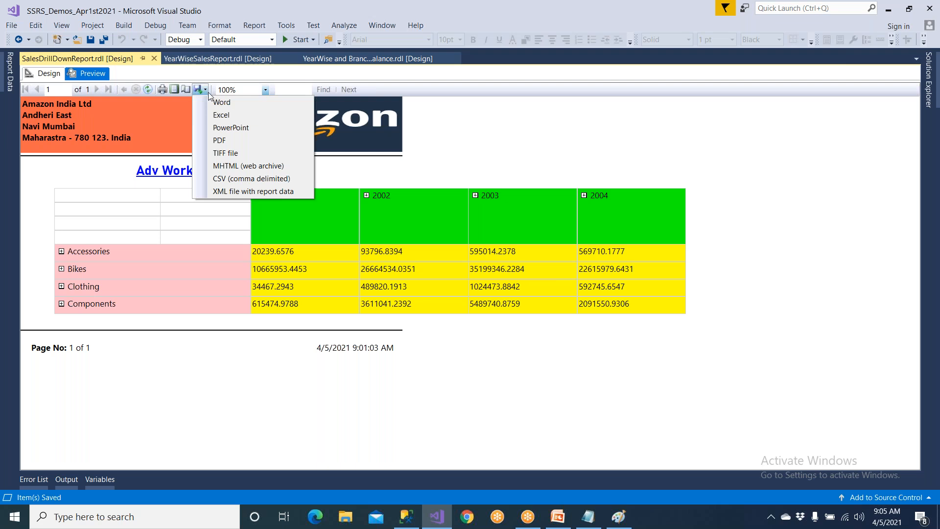
click(260, 131)
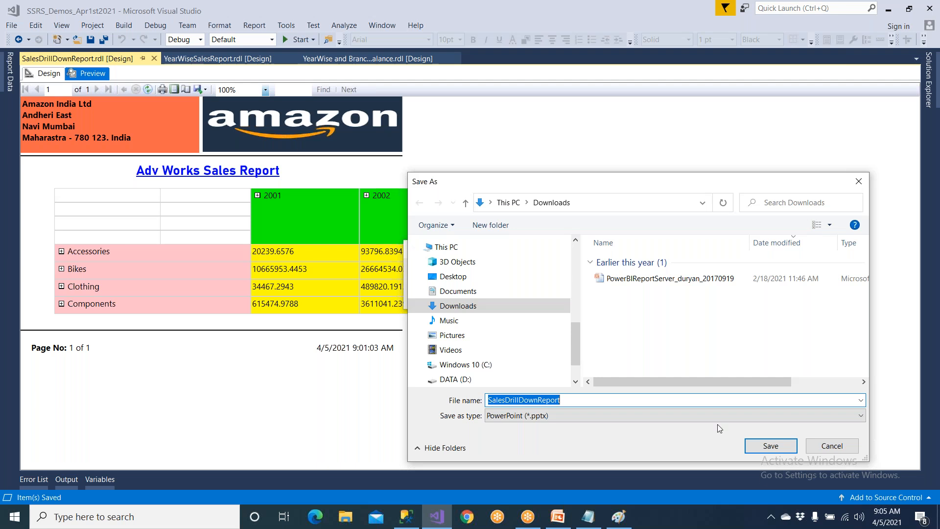
click(771, 446)
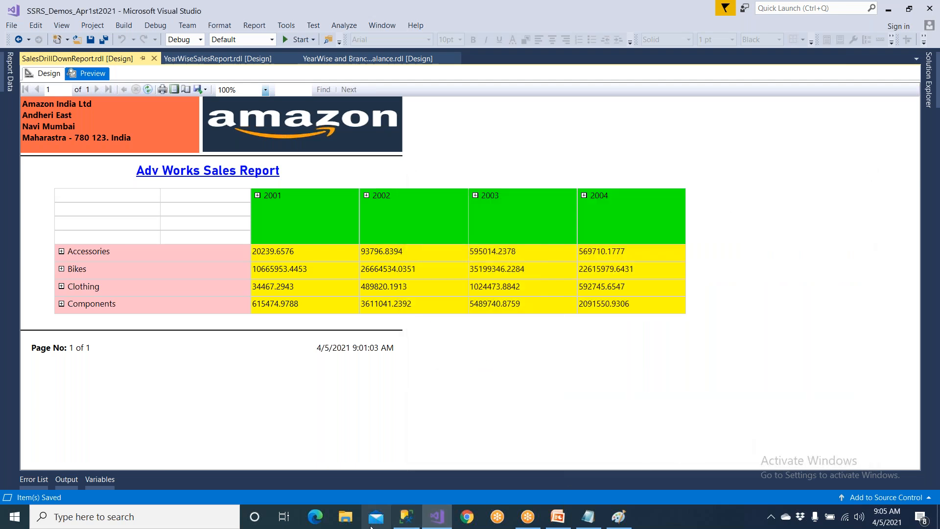
Open the exported SalesDrillDownReport presentation from the recent files, view it as a slide show, and end the show.
click(337, 508)
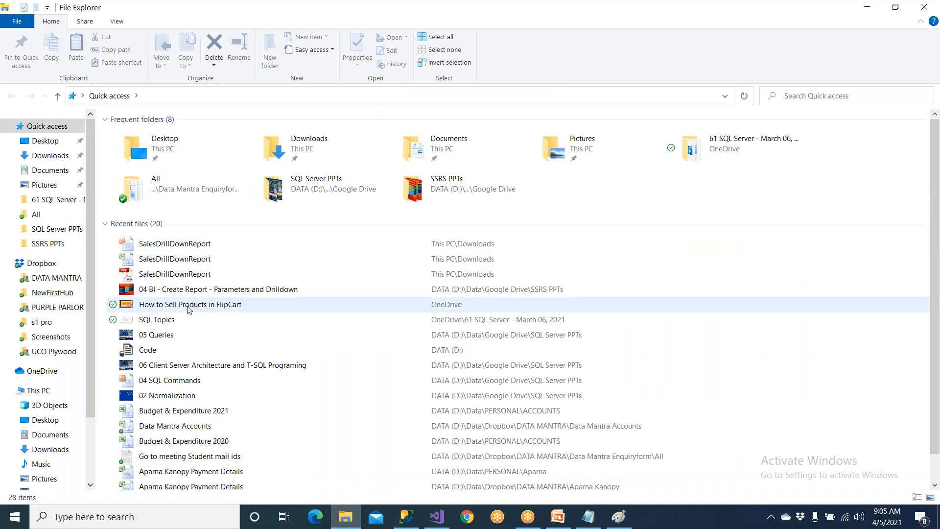
click(199, 244)
key(Return)
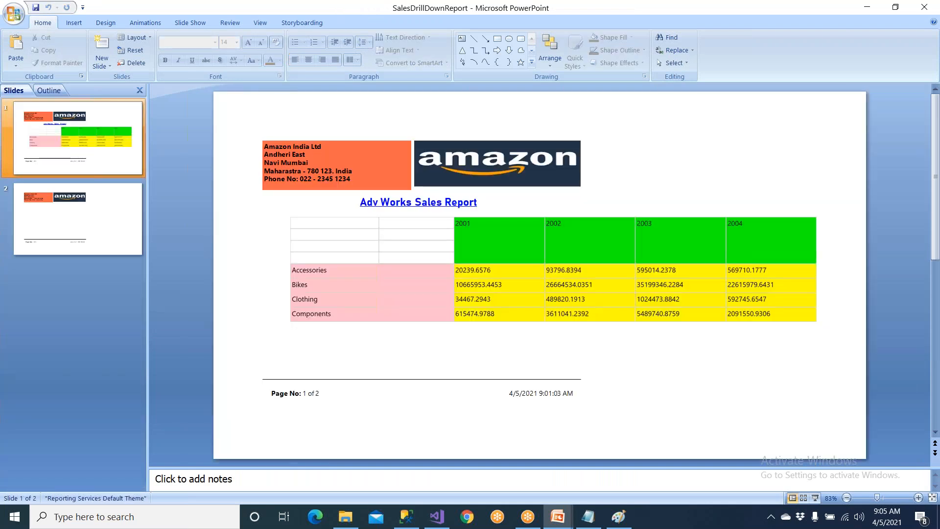
key(F5)
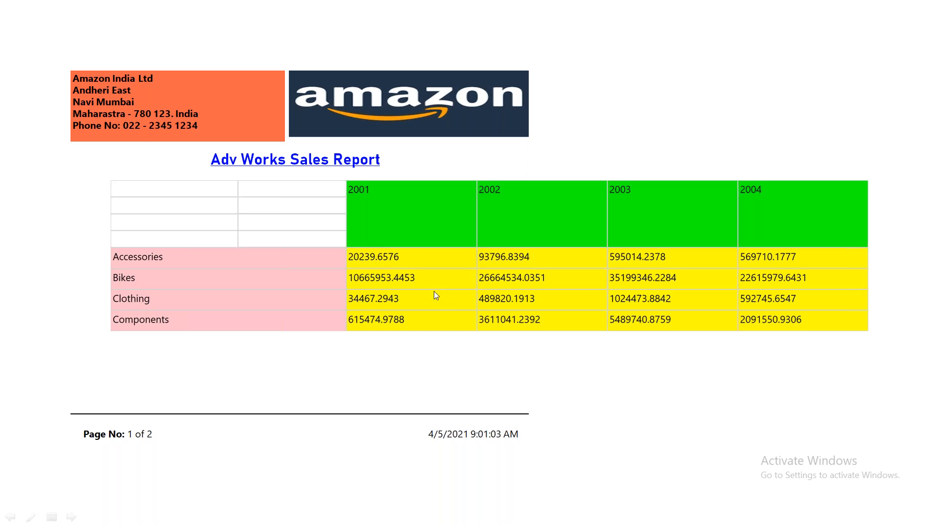
key(Escape)
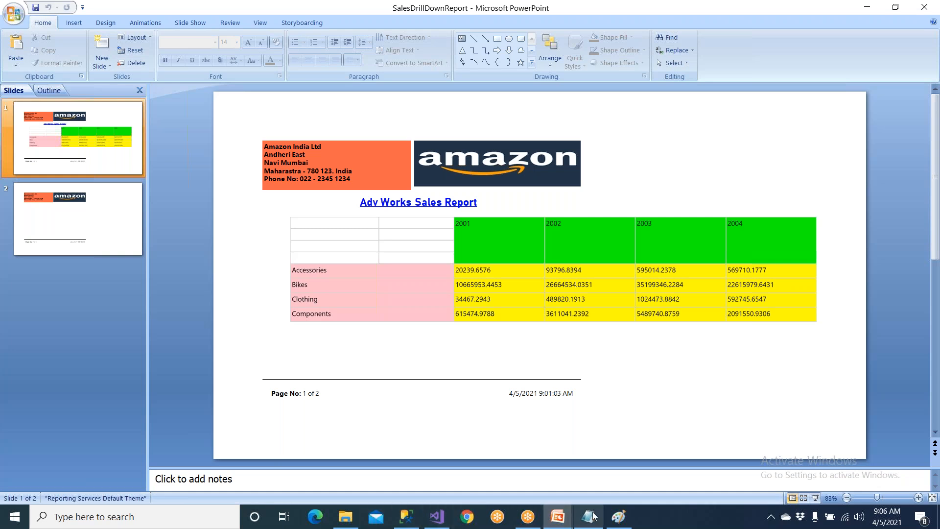
Switch to Visual Studio, return the report to design view, and check the ProductCategory row group's visibility settings without changing them.
click(569, 515)
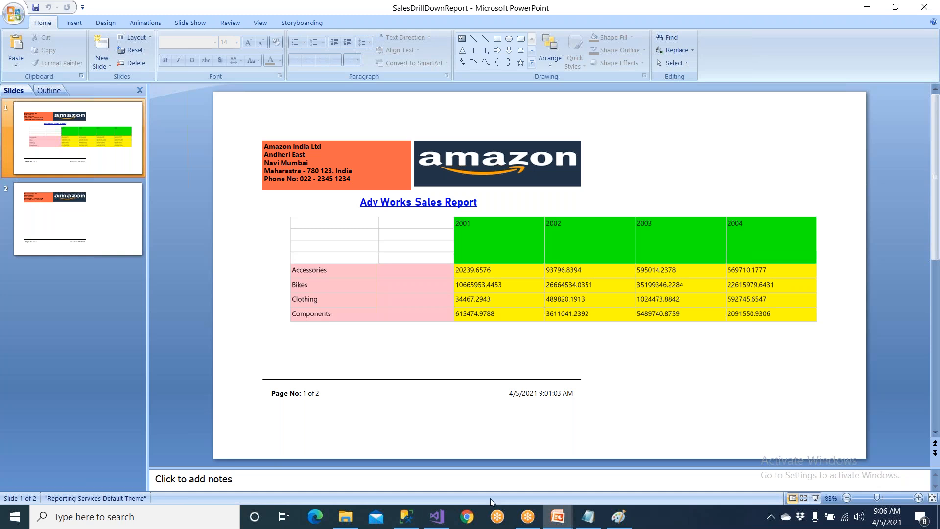
click(437, 517)
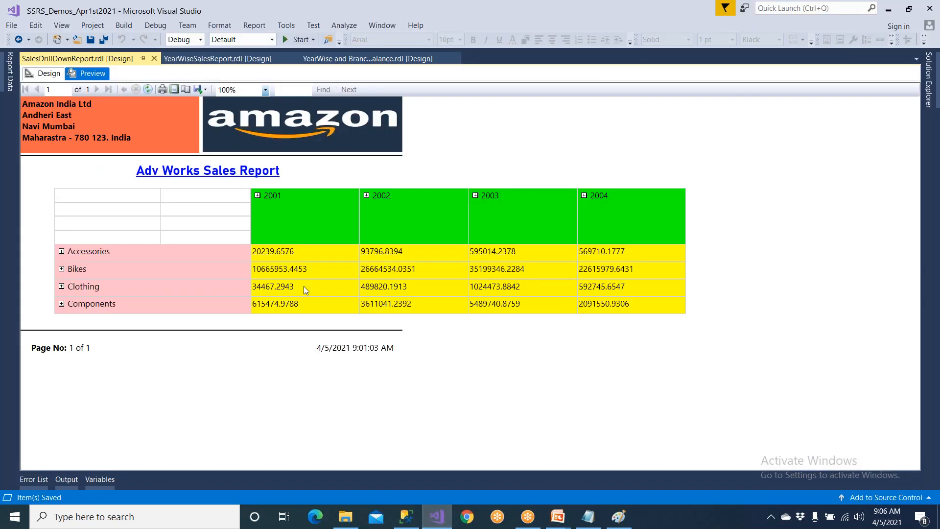
click(51, 76)
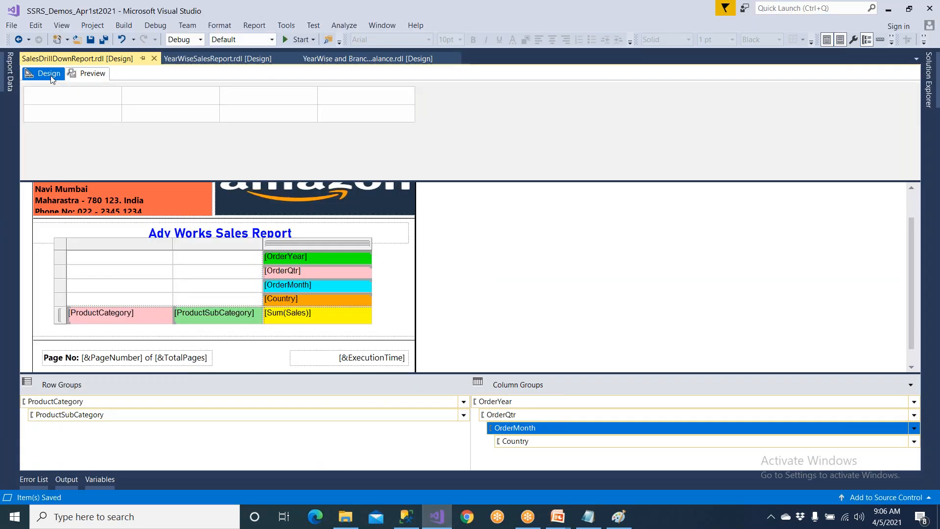
click(106, 401)
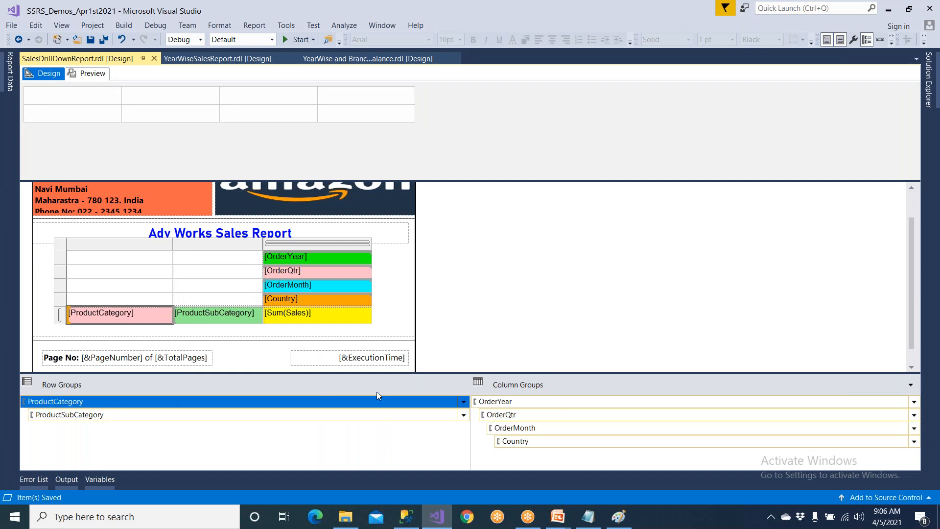
click(464, 401)
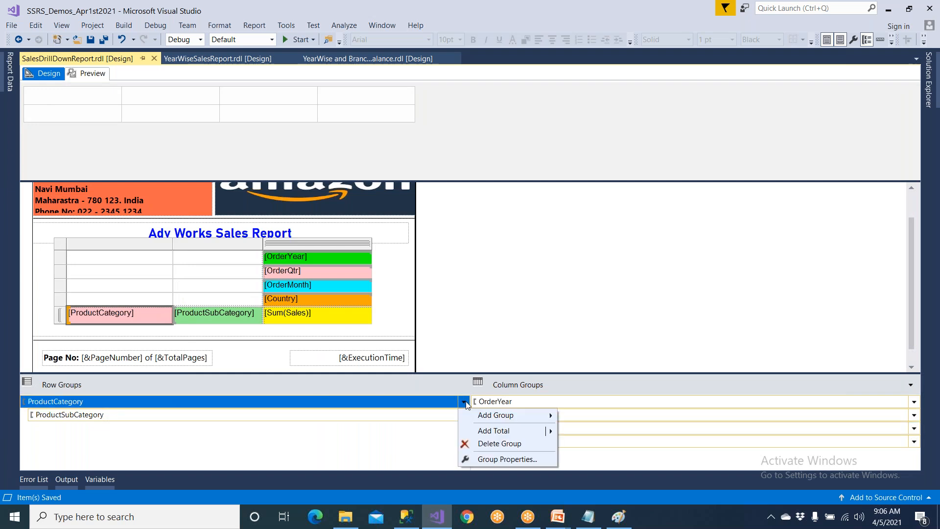
click(491, 461)
click(321, 163)
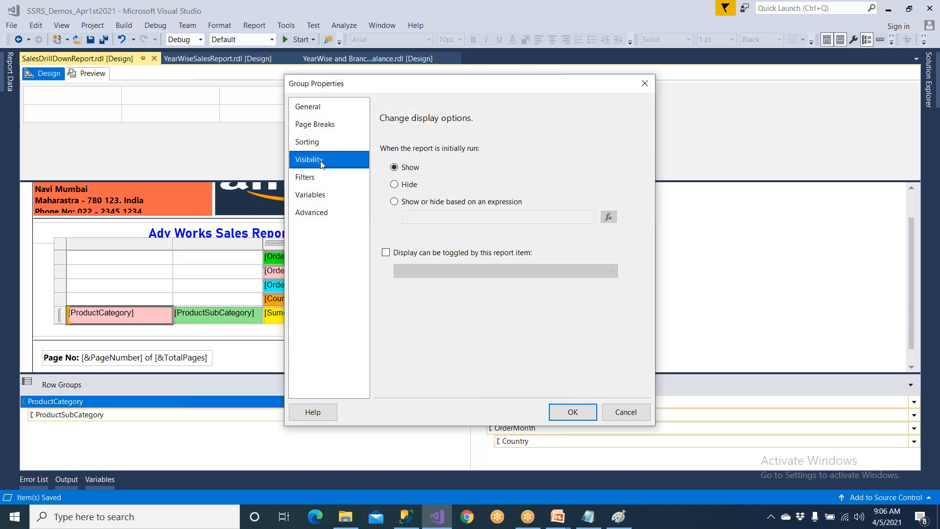
click(626, 413)
Review the ProductSubCategory row group's visibility and toggle settings, and close its properties without changes.
click(464, 415)
click(486, 469)
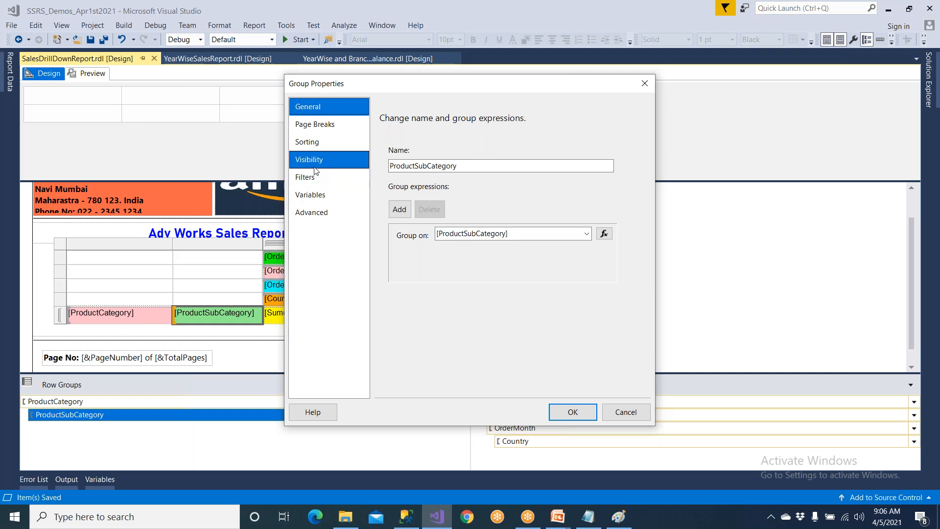
click(315, 162)
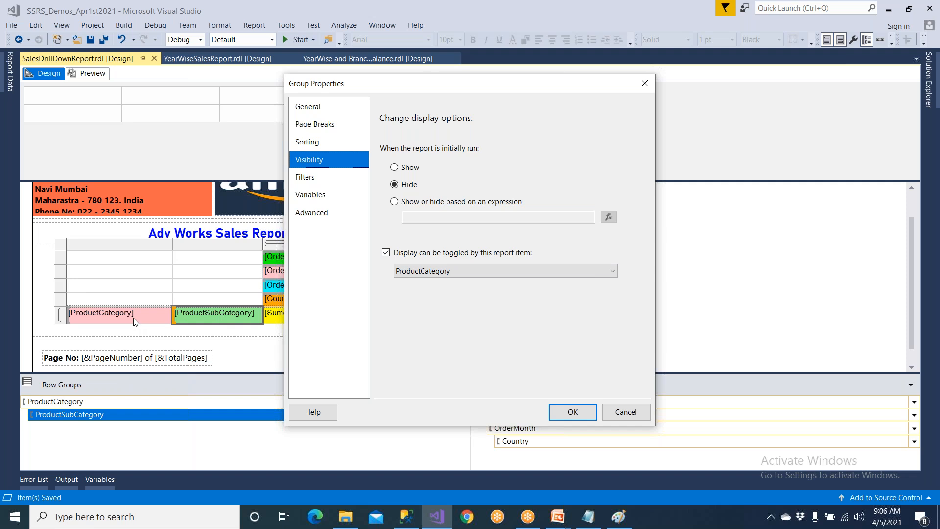
click(609, 410)
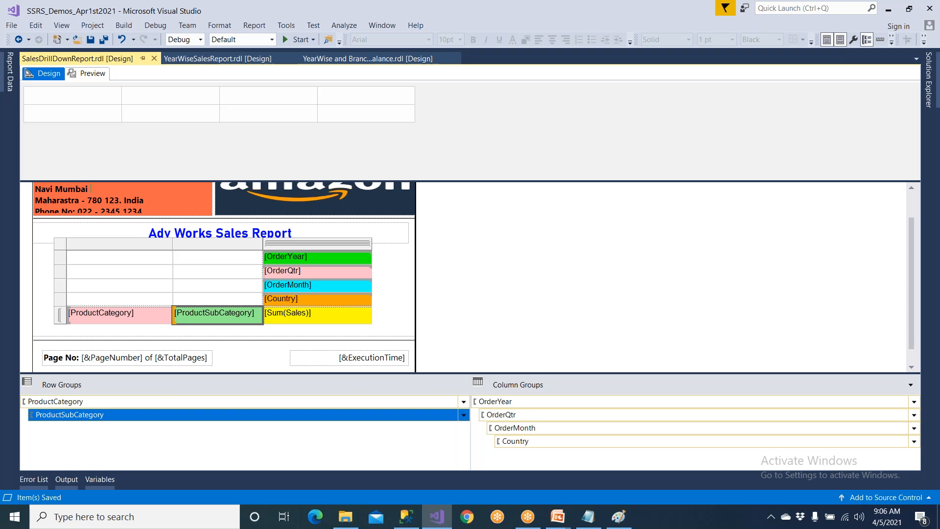
Preview the drill-down report again and close the exported SalesDrillDownReport presentation in PowerPoint.
click(96, 76)
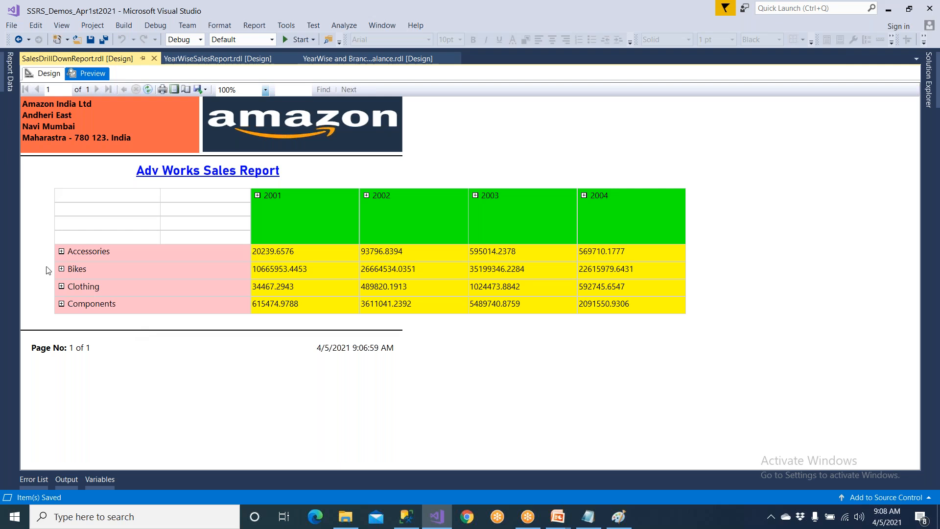
mouse_move(560, 520)
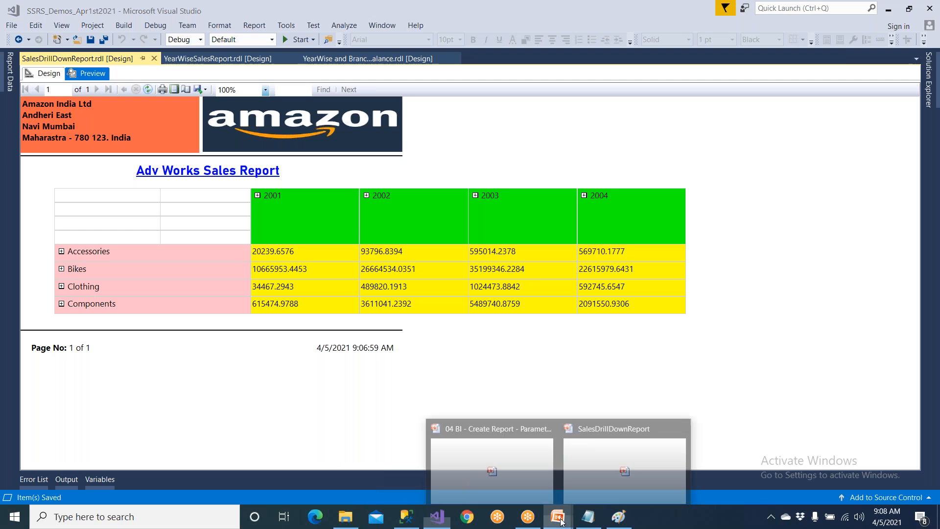
click(571, 466)
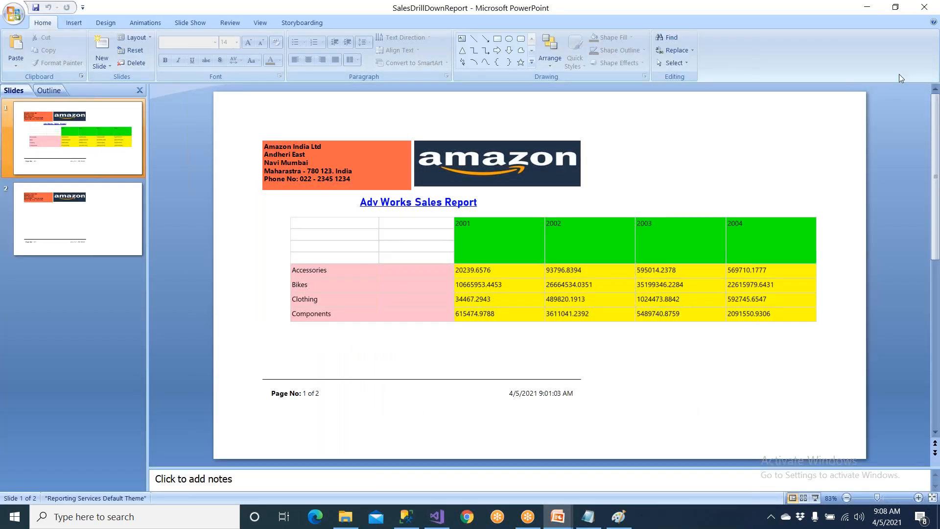
click(925, 7)
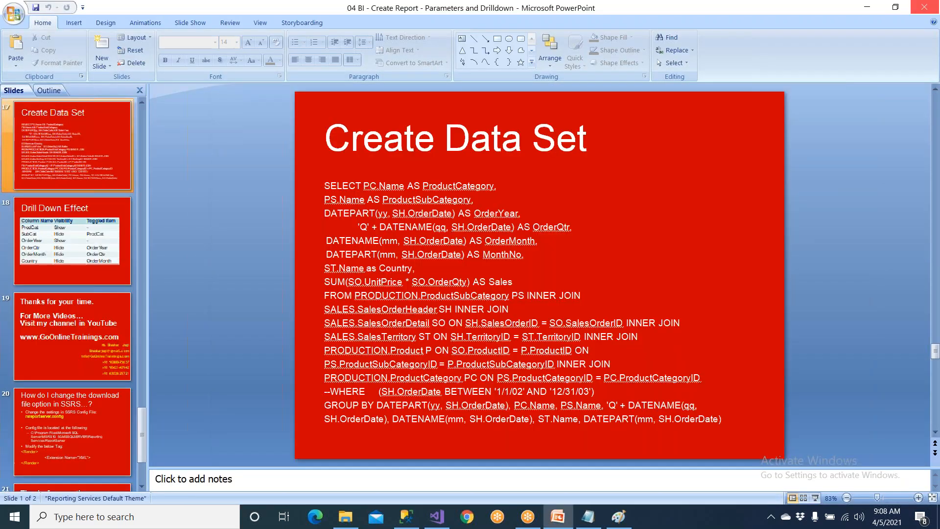
Switch from the Create Data Set slide to SQL Server Management Studio and copy the entire SQLQuery3.sql query.
right_click(467, 237)
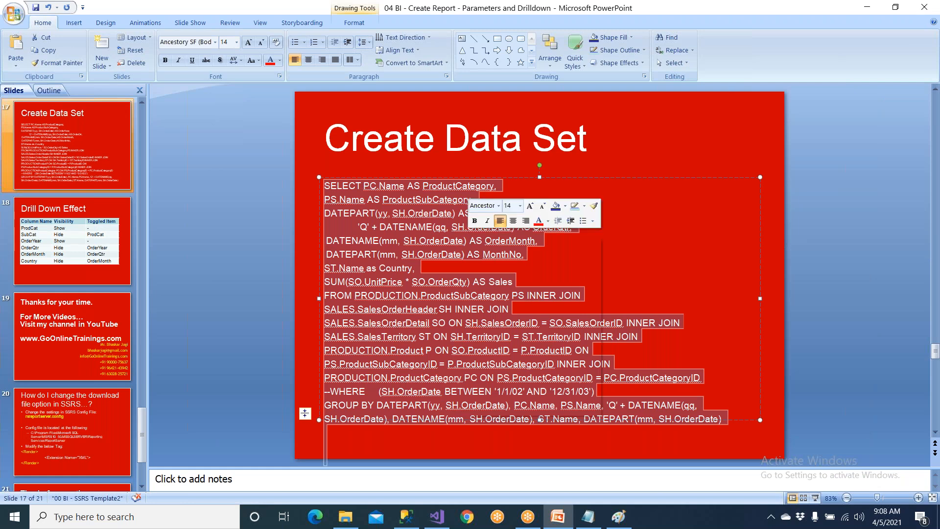
click(406, 516)
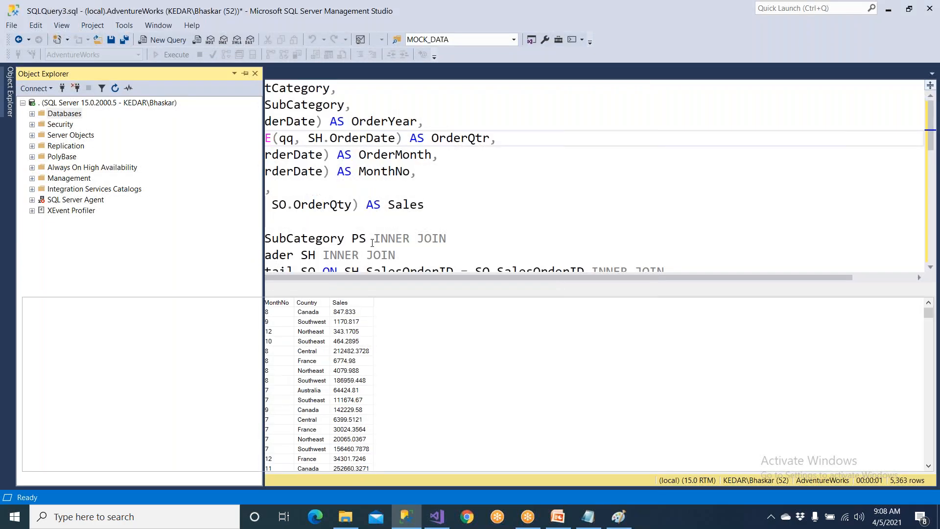
click(373, 240)
key(ctrl+a)
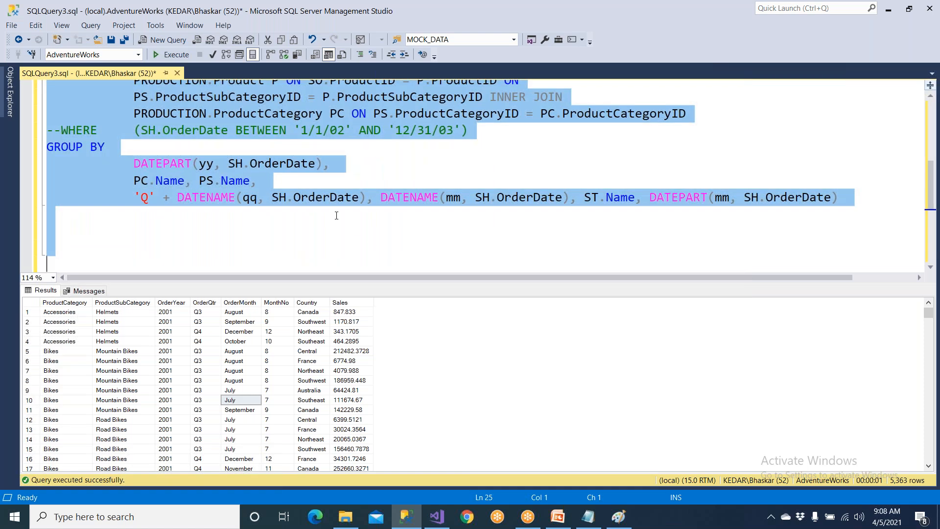
Open the SSRS folder inside the OneDrive folder 62 MSBI - Mar 25 2021 in File Explorer.
click(356, 523)
click(35, 373)
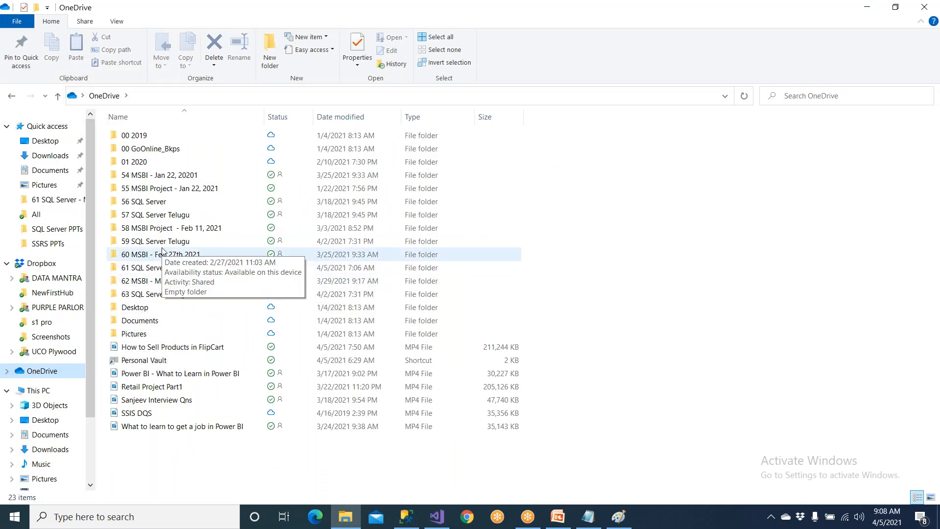
double_click(184, 282)
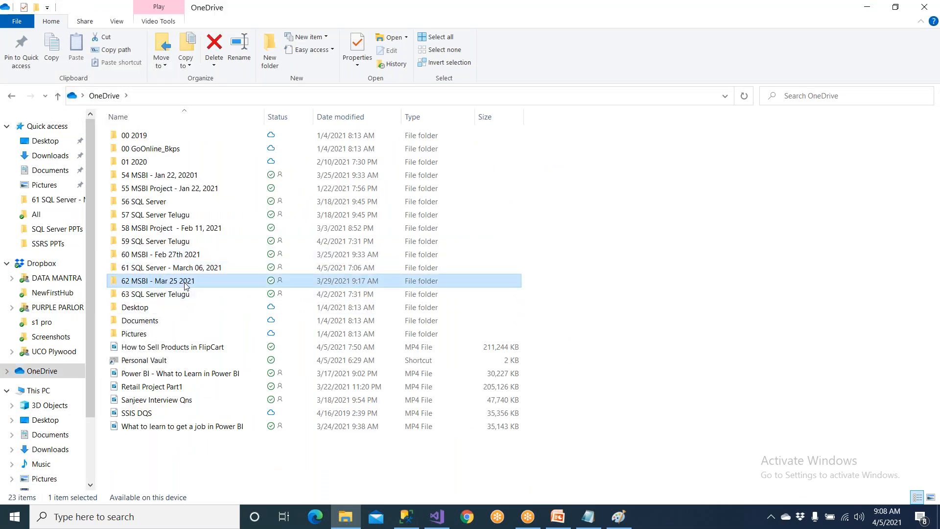
click(136, 136)
double_click(136, 136)
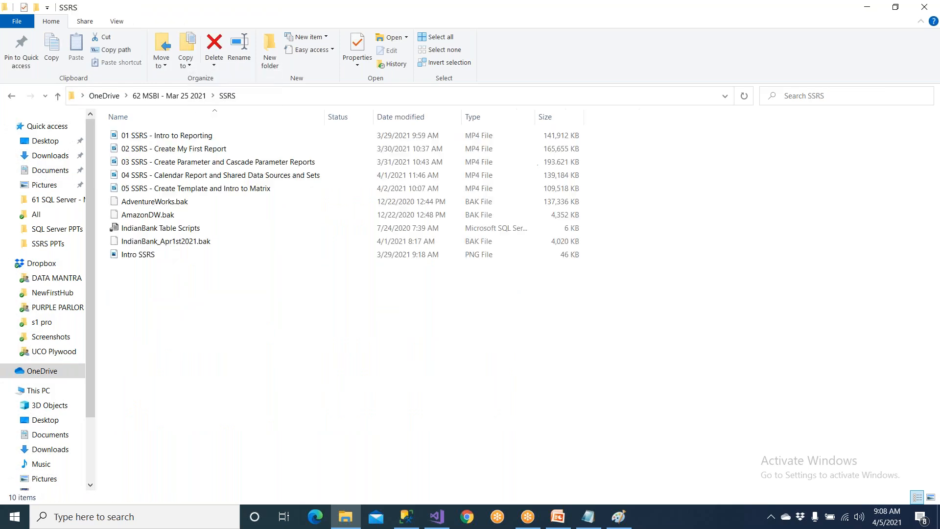
Create a text document named SSRS Query - Drilldown Report in the SSRS folder.
right_click(188, 318)
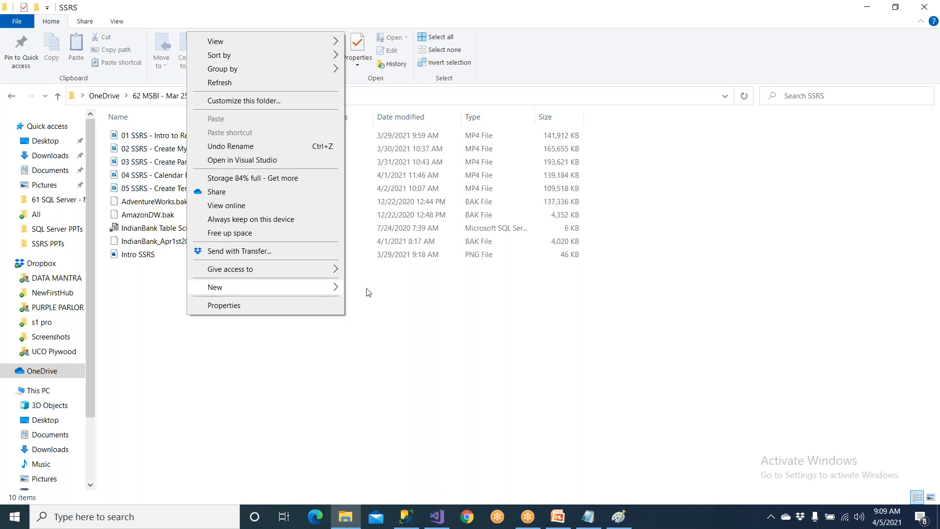
mouse_move(328, 294)
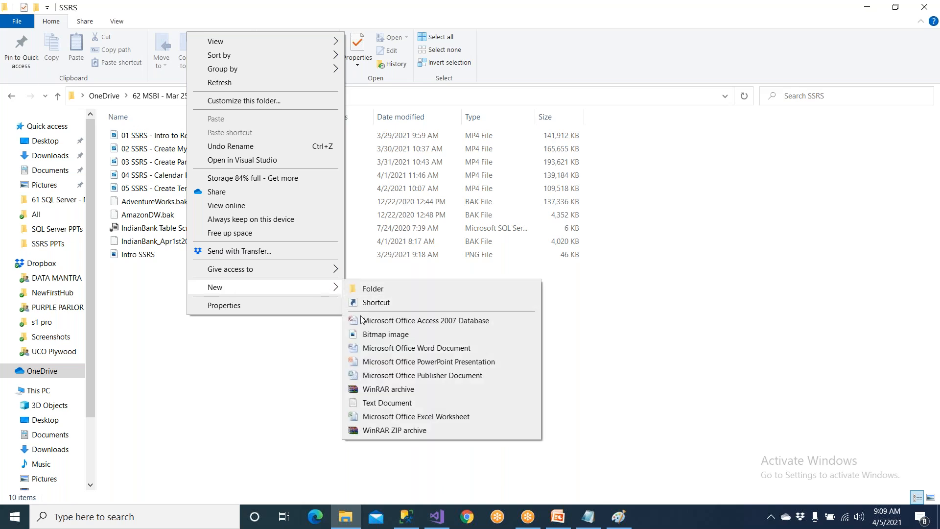
click(382, 403)
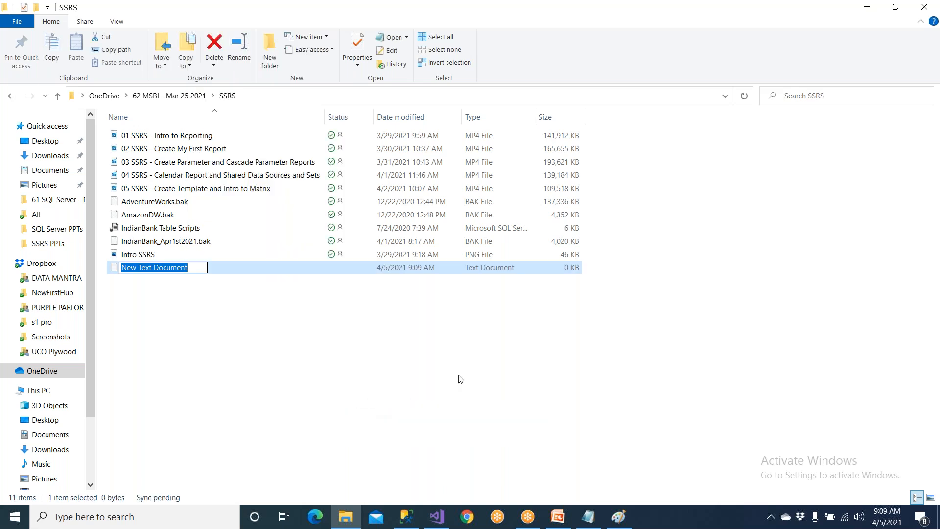
text(SSRS)
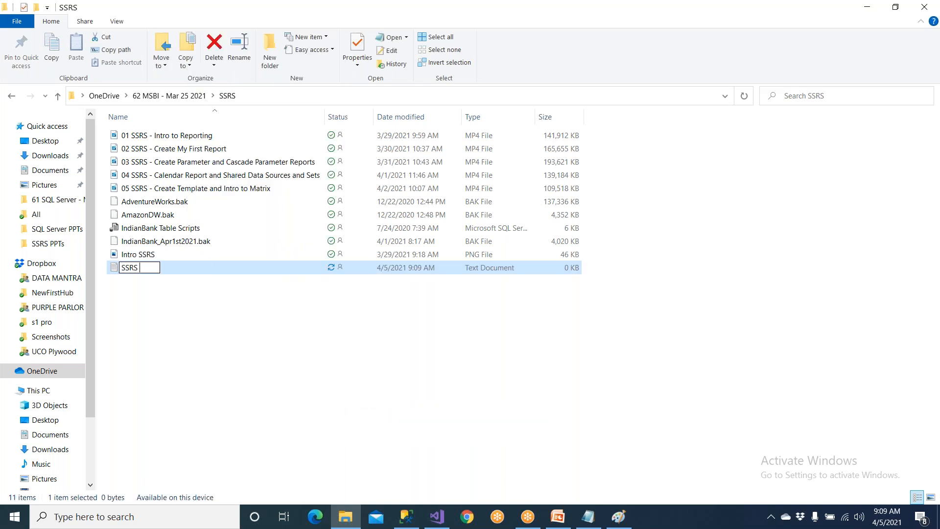
text( Query - Dri)
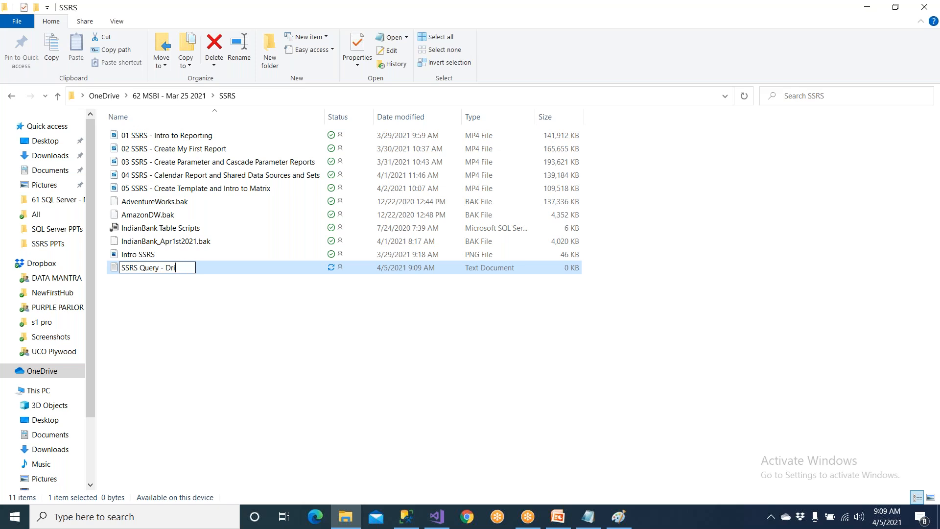
text(lldown Report)
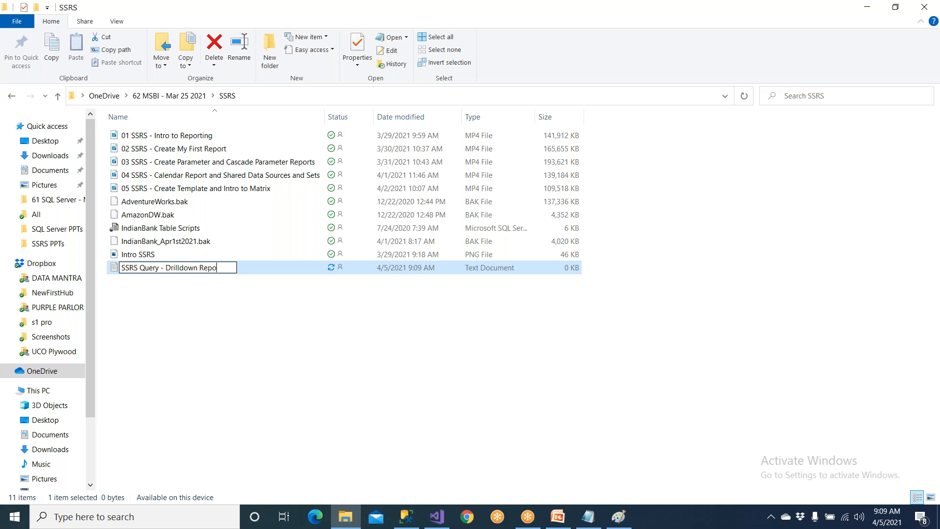
key(Return)
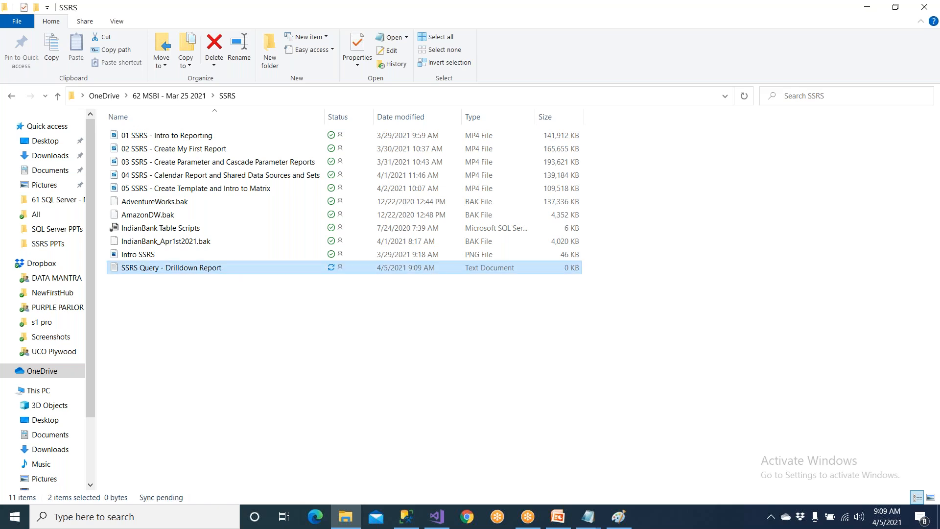
Paste the copied query into the SSRS Query - Drilldown Report document, save and close it, and close File Explorer.
key(Return)
key(ctrl+v)
key(ctrl+s)
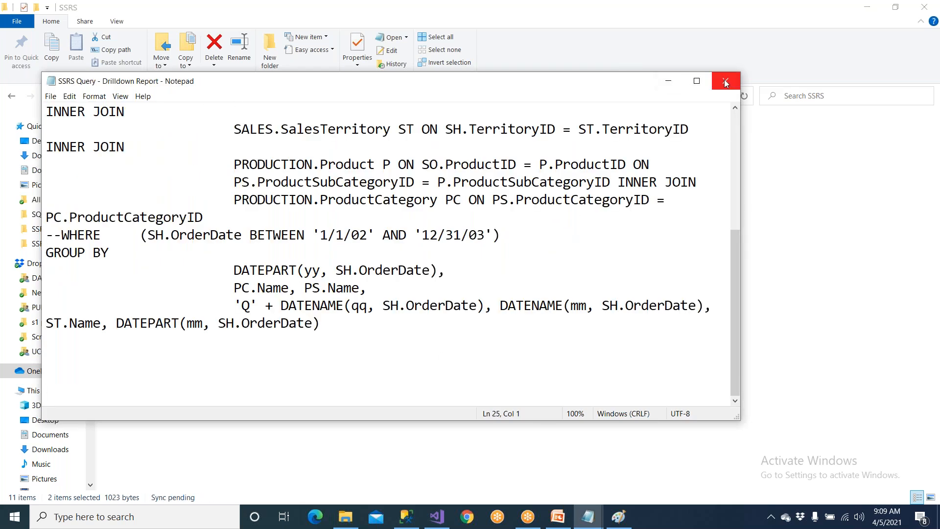
click(726, 81)
click(185, 322)
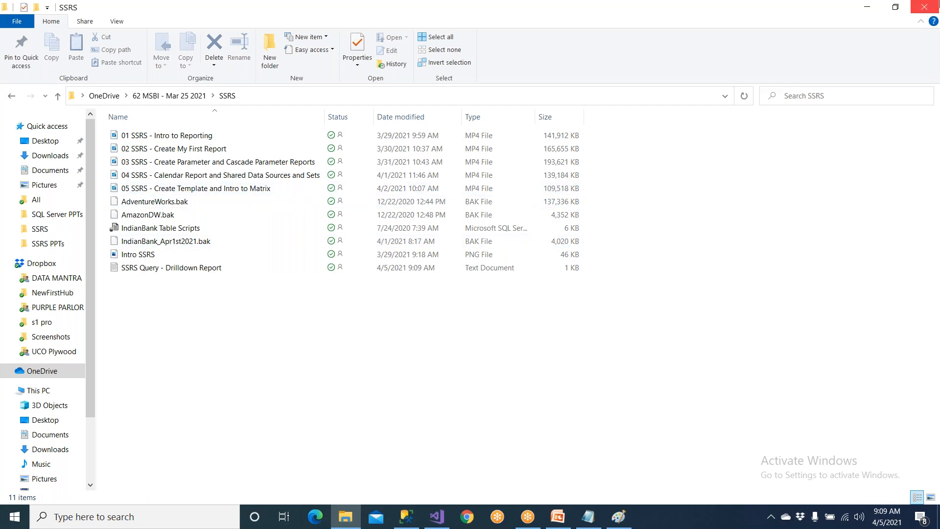
click(929, 7)
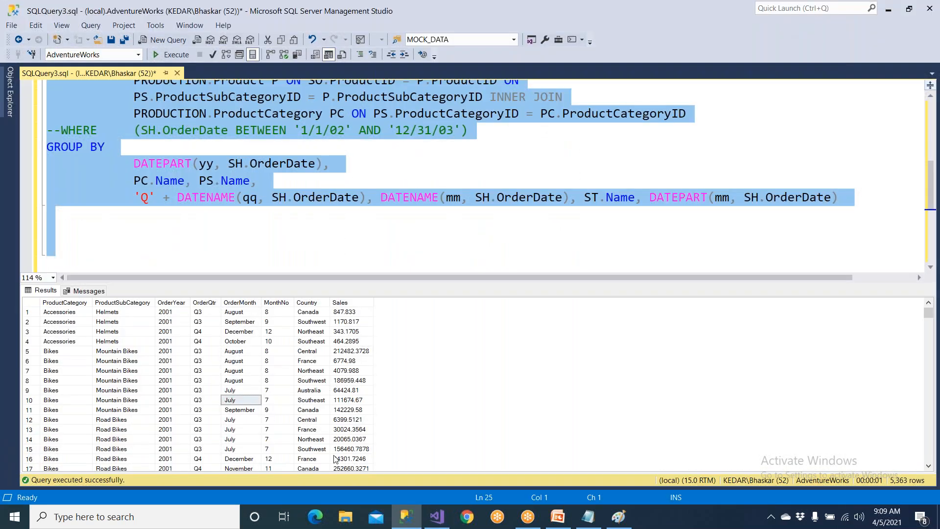
Close the untitled Paint drawing without saving it, and switch to the Parameters and Drilldown presentation in PowerPoint.
click(619, 517)
click(924, 7)
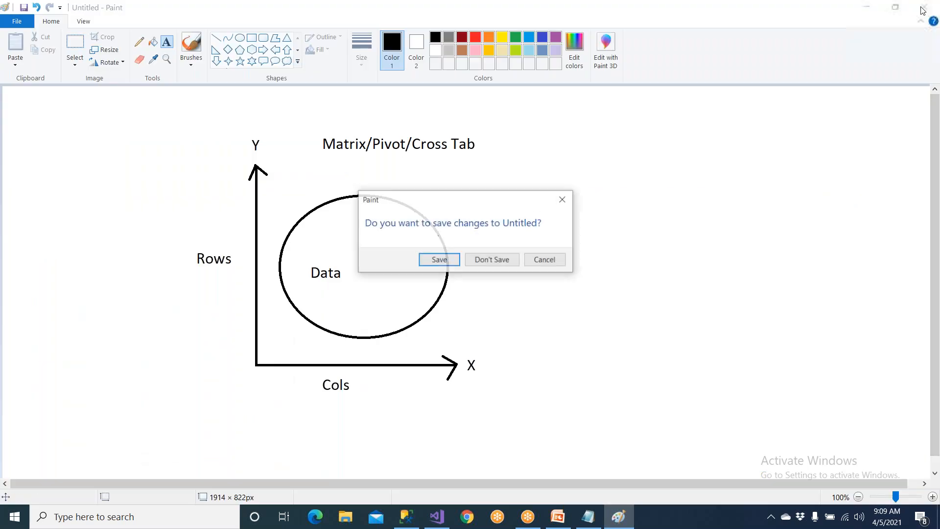
click(492, 262)
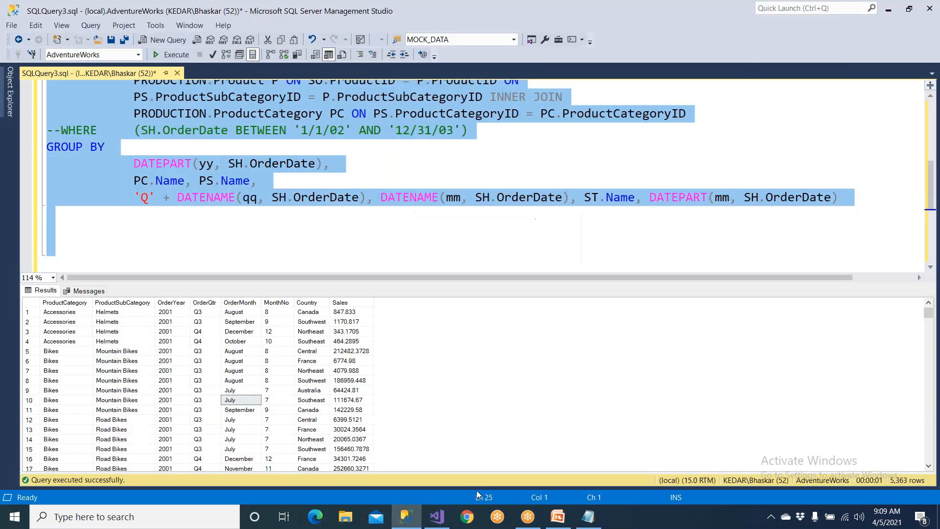
click(558, 517)
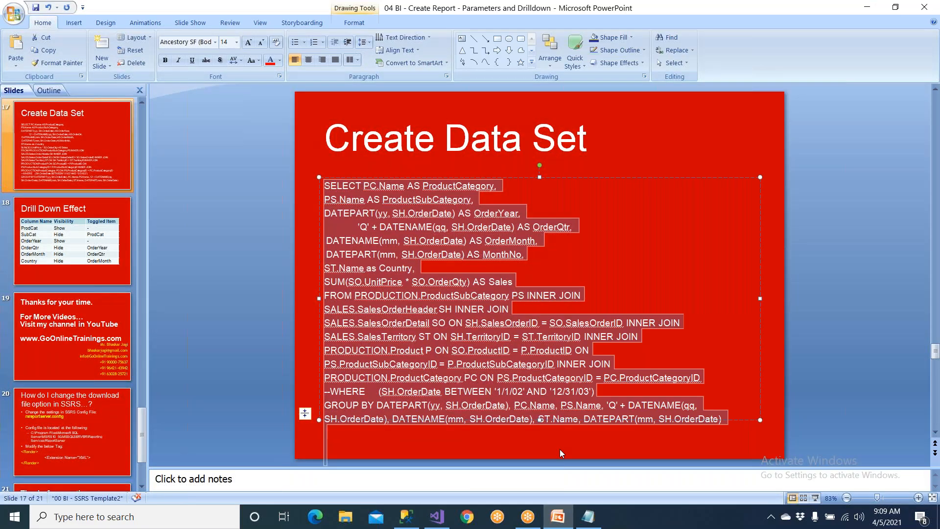